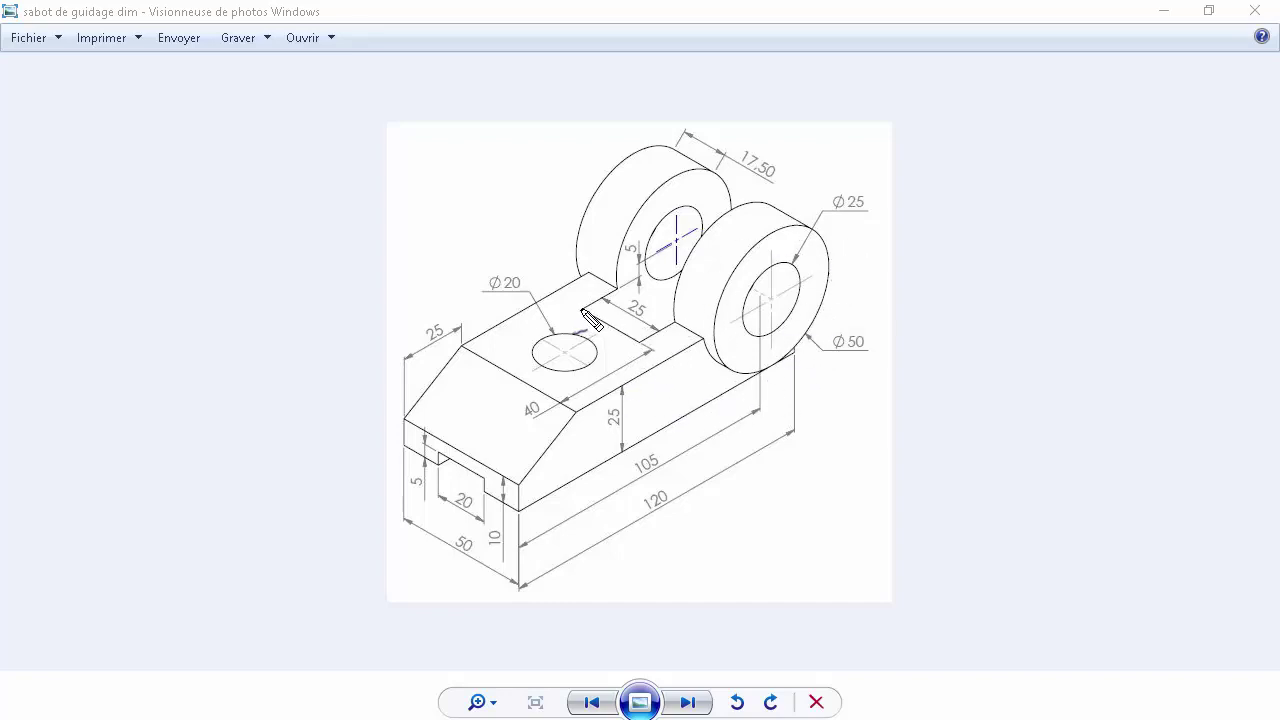
drag(583, 310, 585, 318)
mouse_move(760, 268)
mouse_down()
mouse_move(742, 345)
mouse_move(810, 330)
mouse_move(785, 272)
mouse_up()
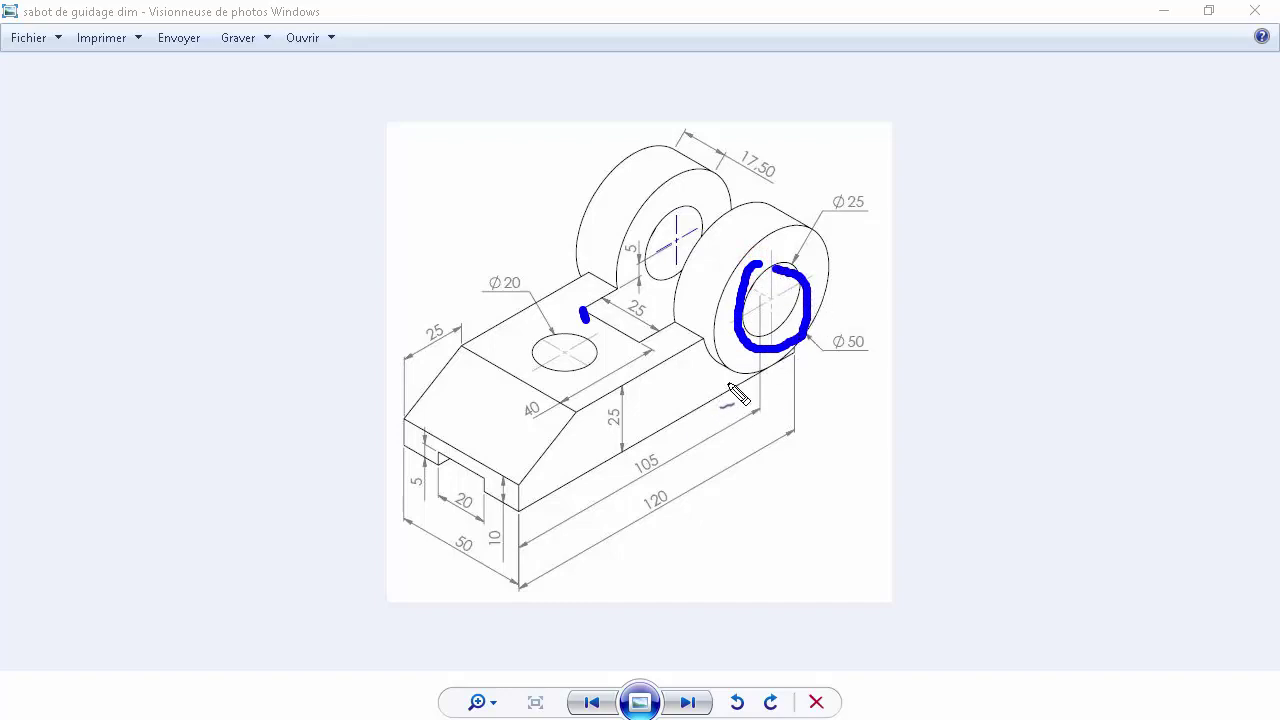
drag(730, 381, 568, 465)
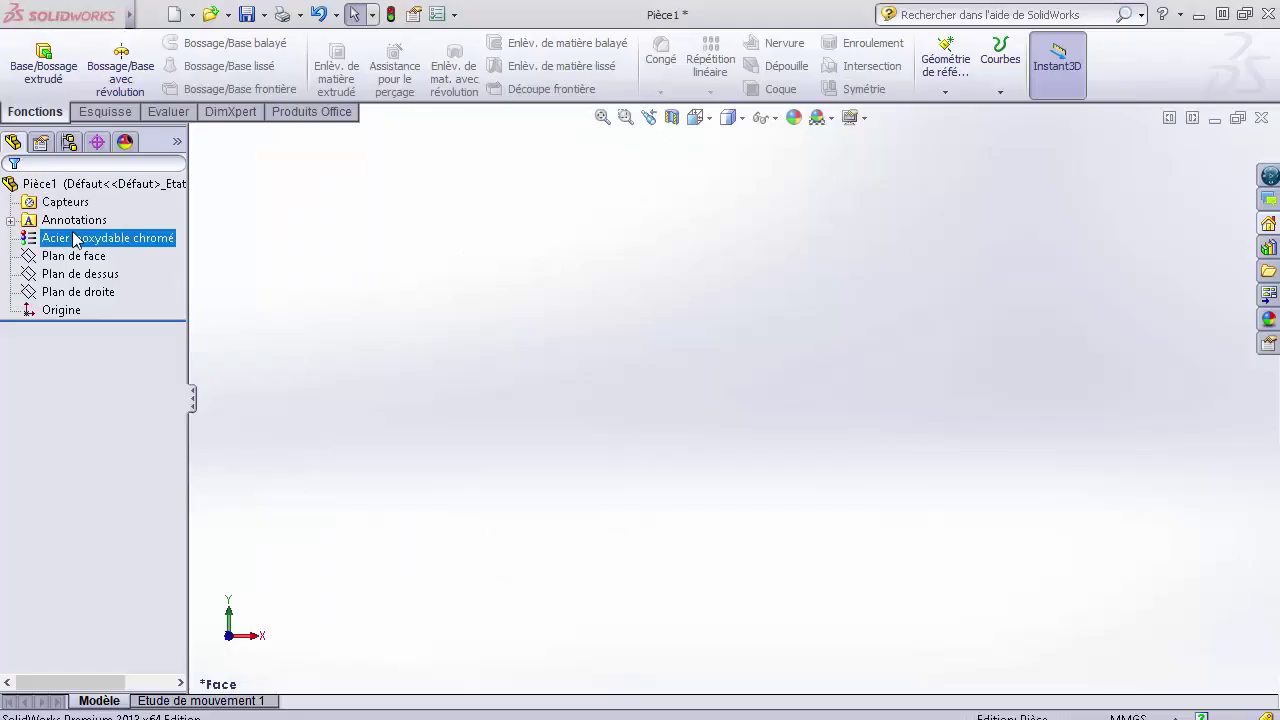
Step: Open a new sketch on the front plane (Plan de face)
click(70, 292)
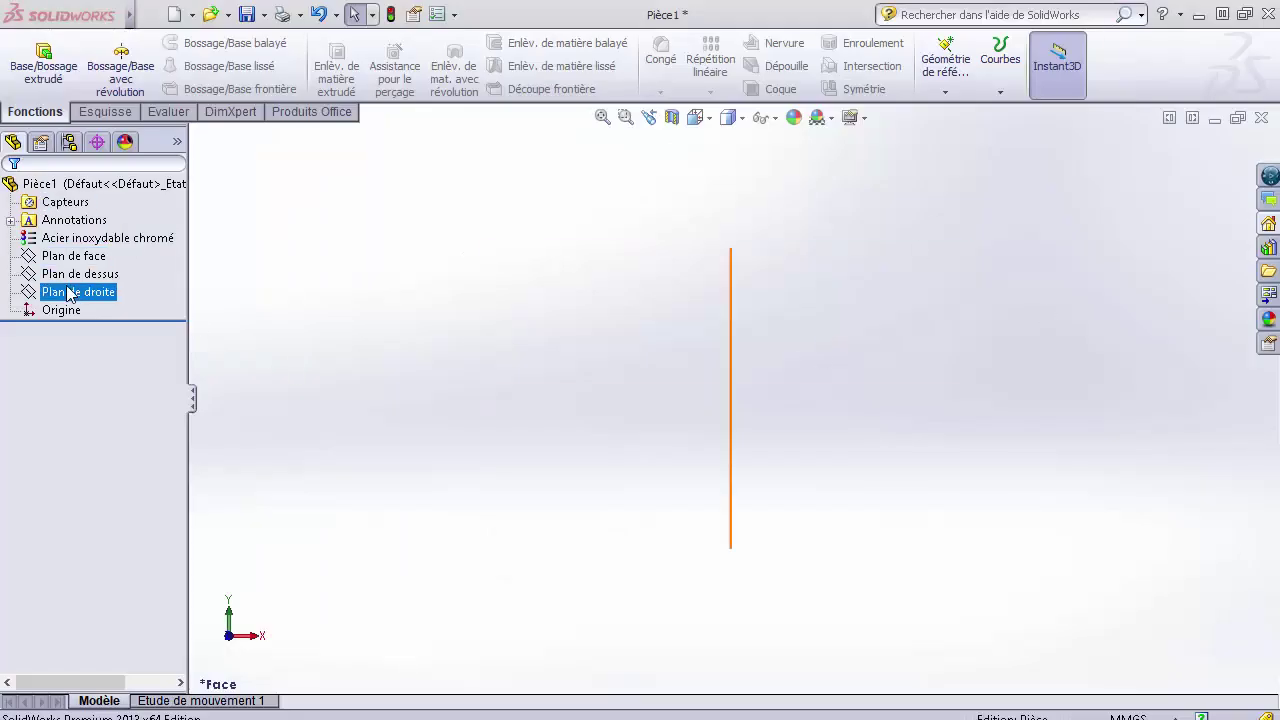
click(48, 343)
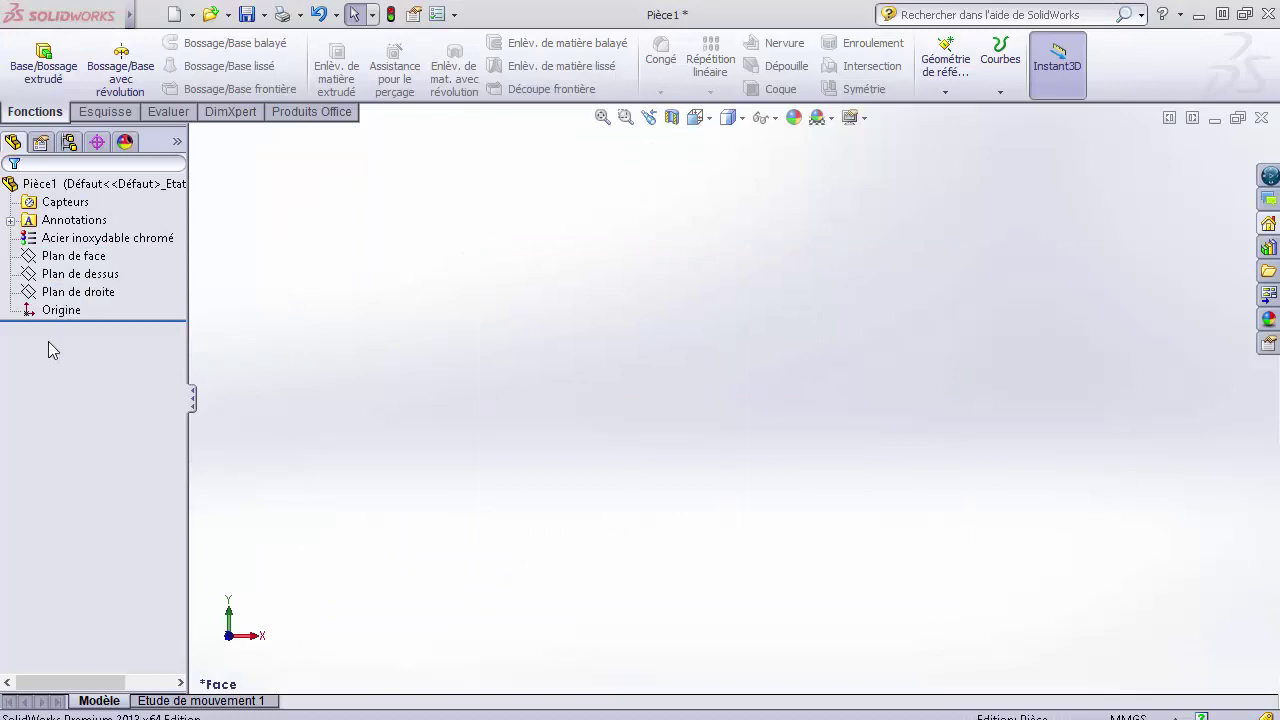
click(62, 258)
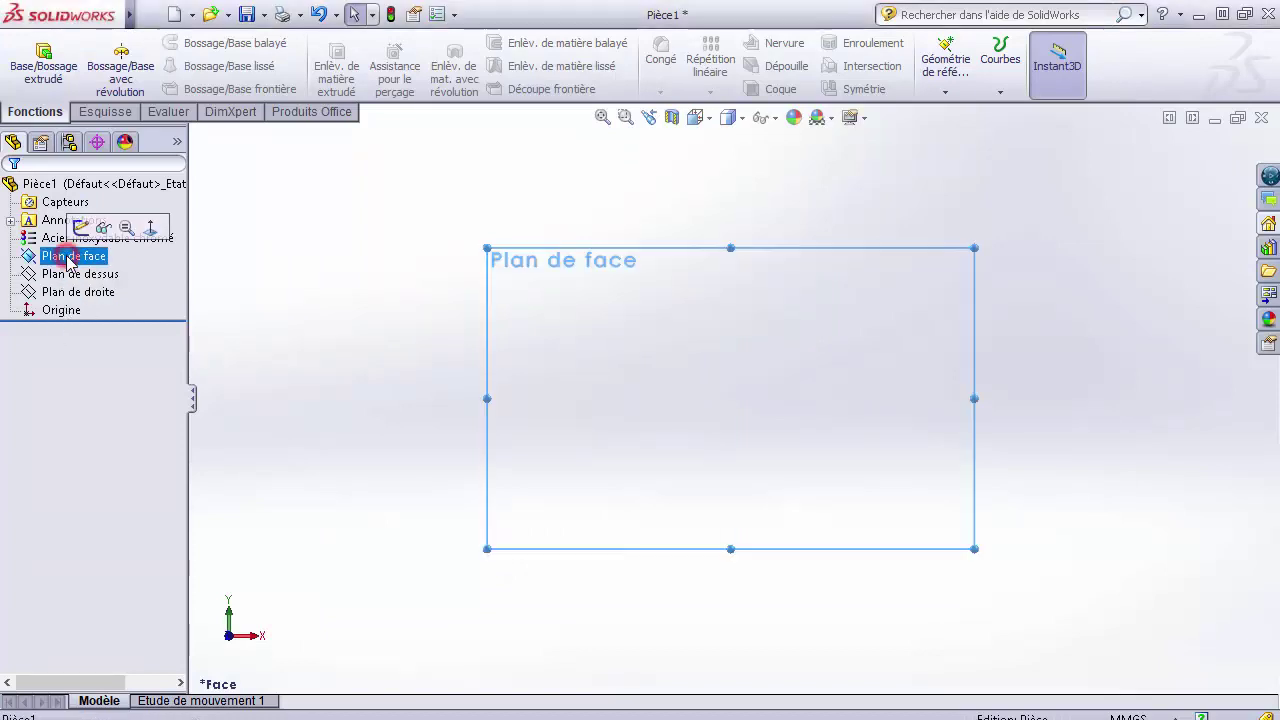
click(87, 222)
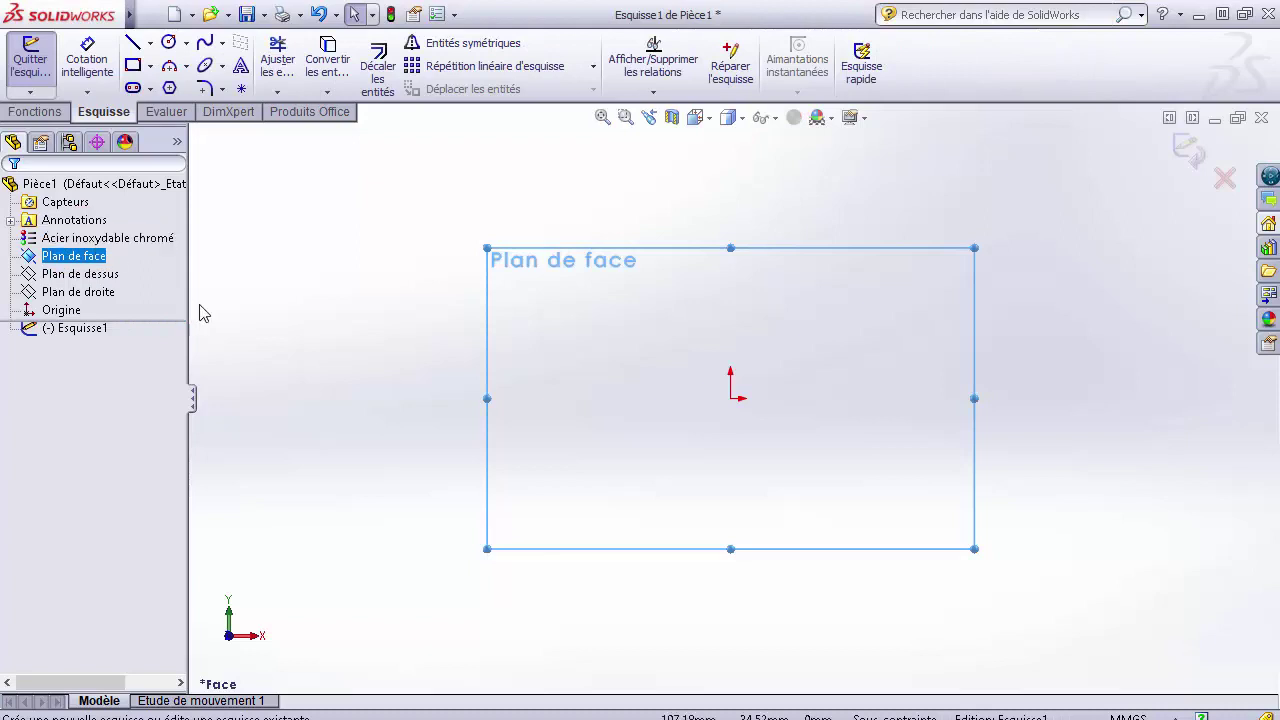
Step: Sketch a vertical line about 18 mm up from the origin, an inclined line rising from it, and a horizontal line about 80 mm long
click(133, 45)
click(730, 397)
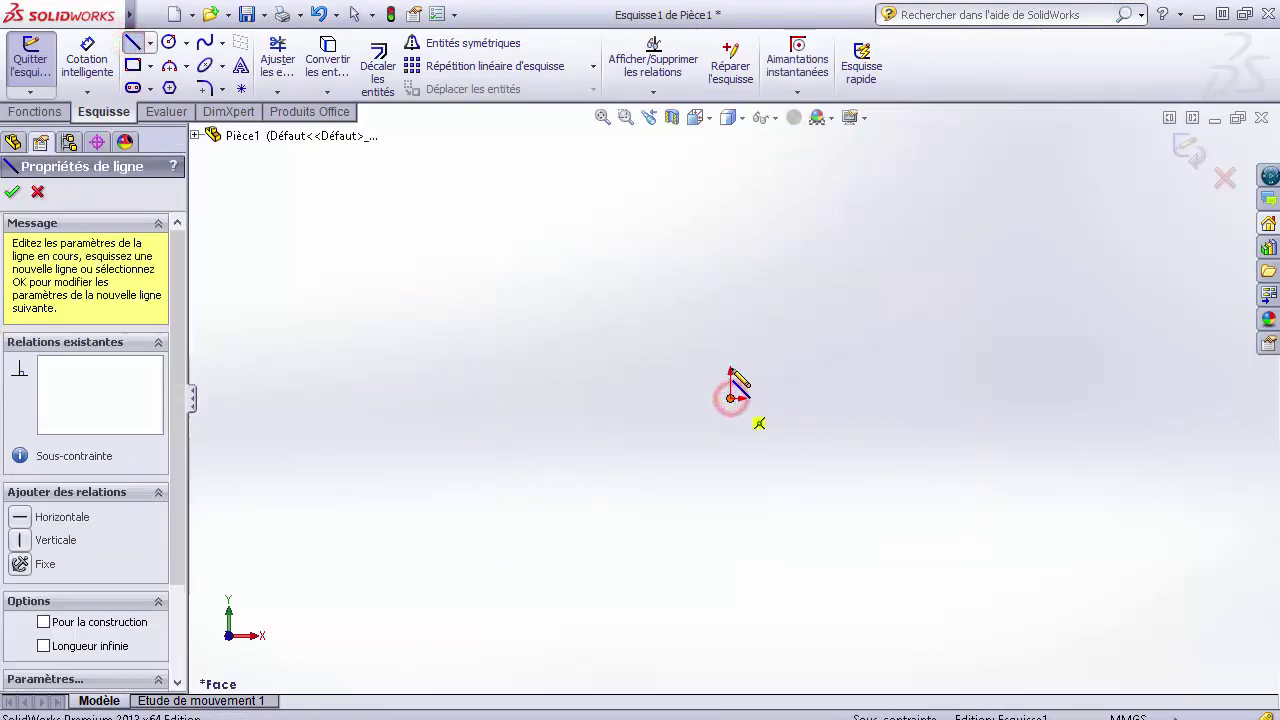
click(730, 350)
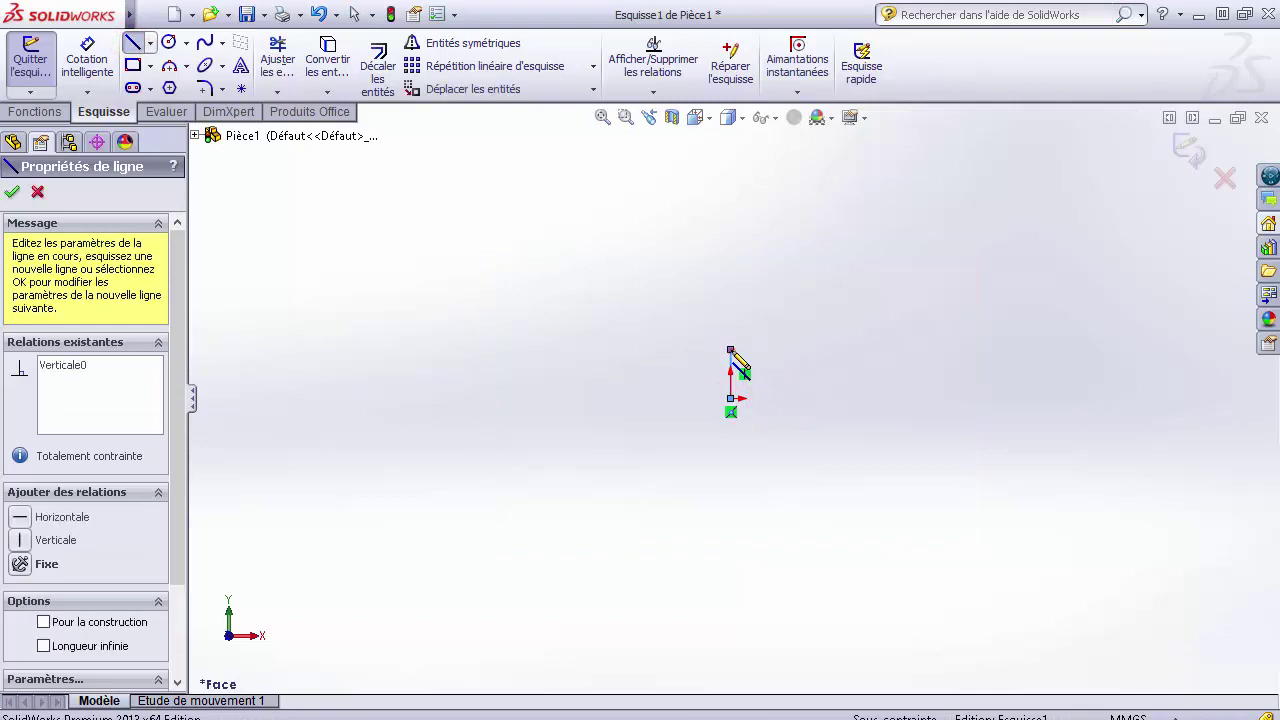
click(866, 284)
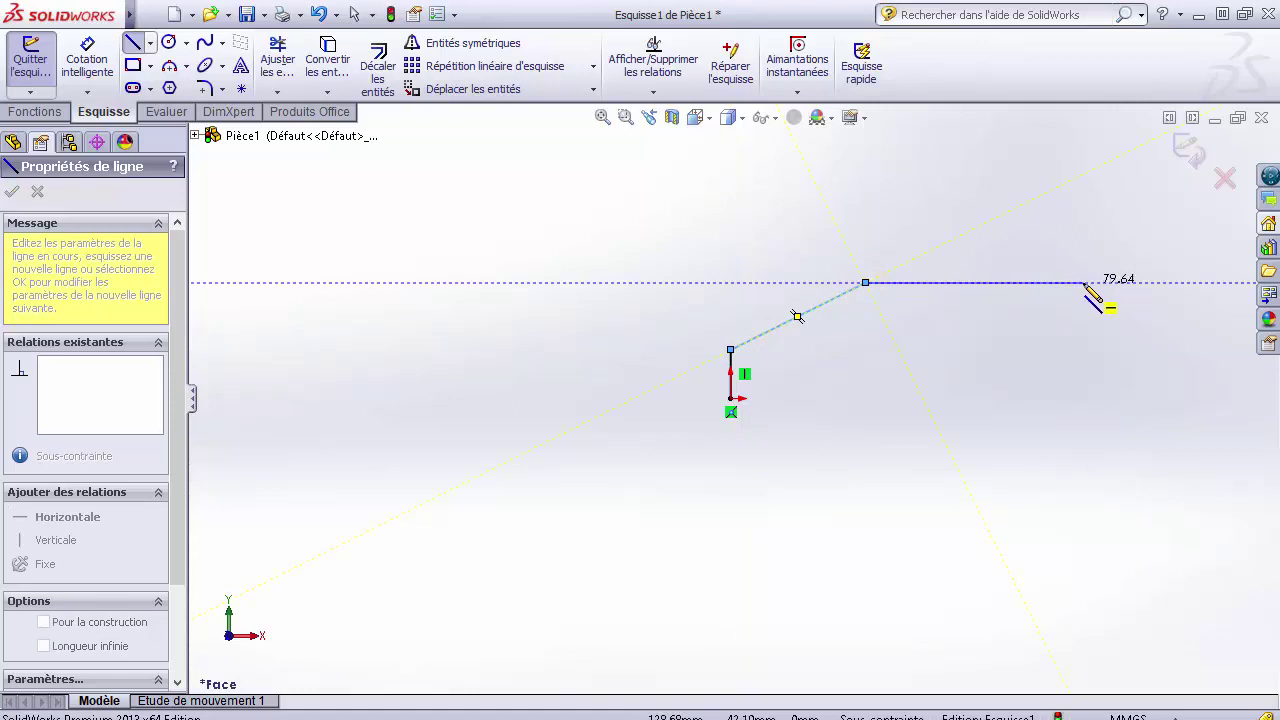
double_click(1086, 283)
Step: Sketch a horizontal base line about 166 mm long from the origin, ending in a short vertical line about 14 mm high
click(731, 398)
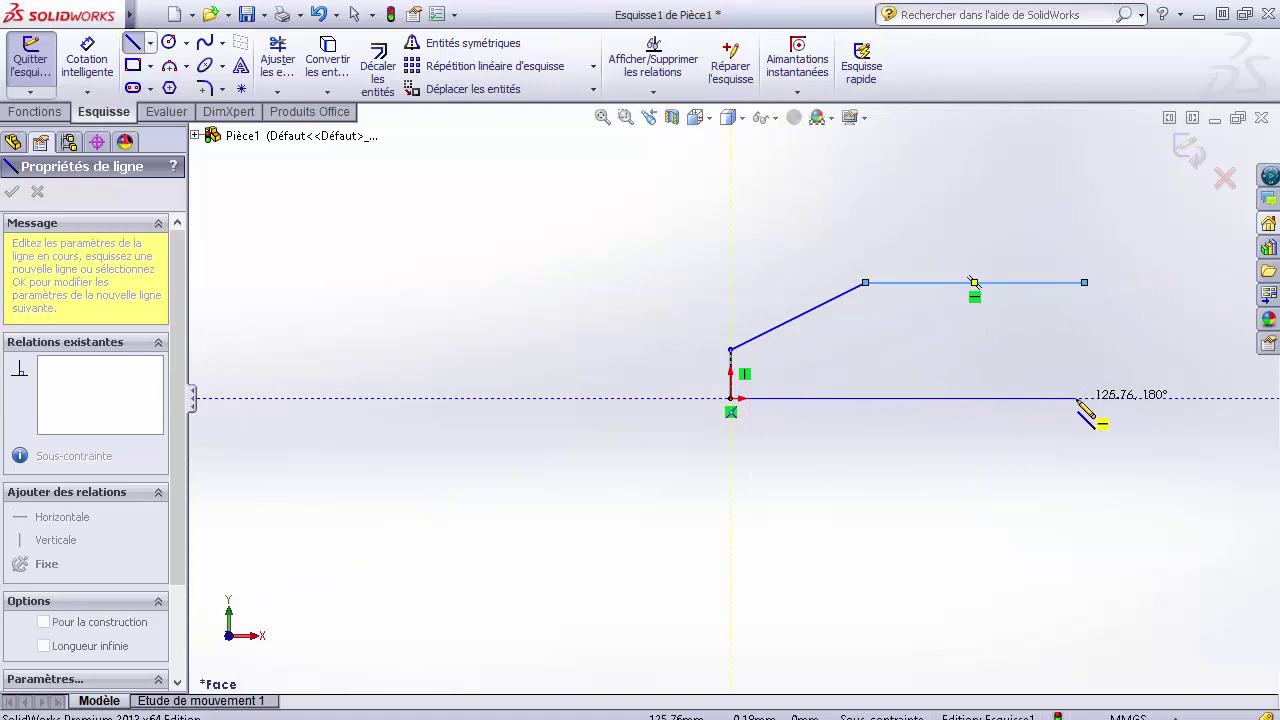
click(1185, 398)
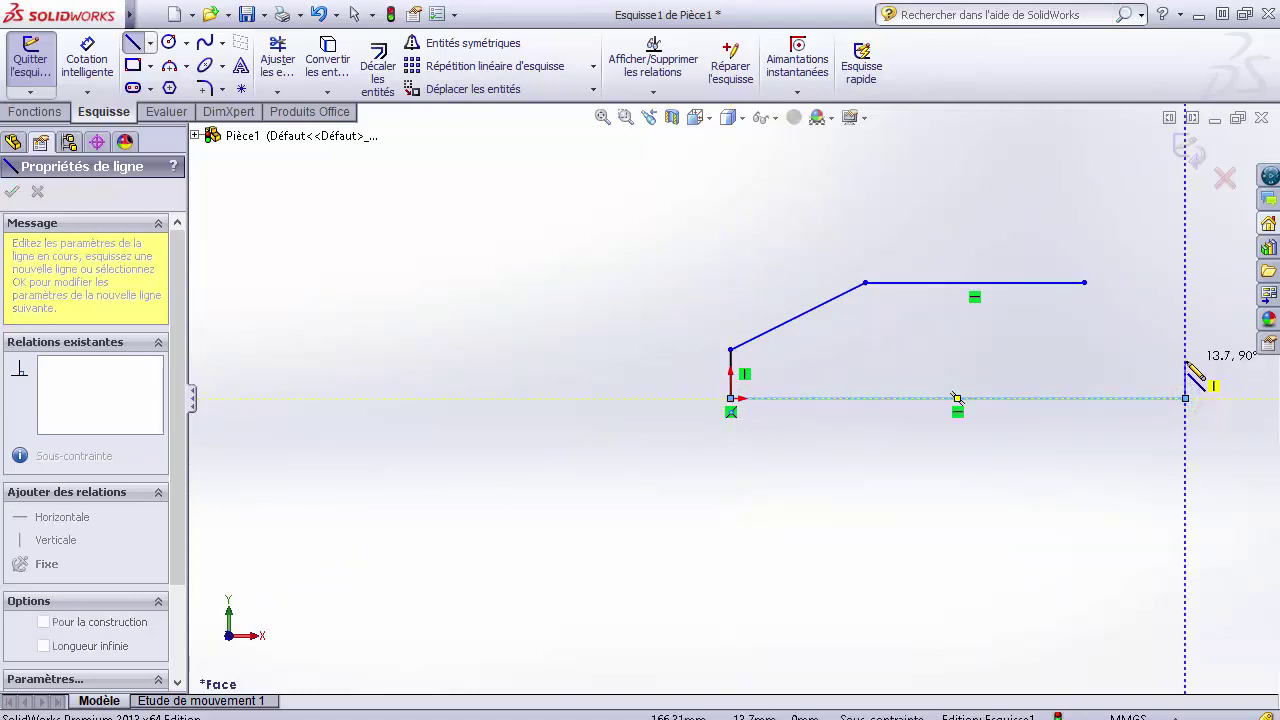
double_click(1186, 361)
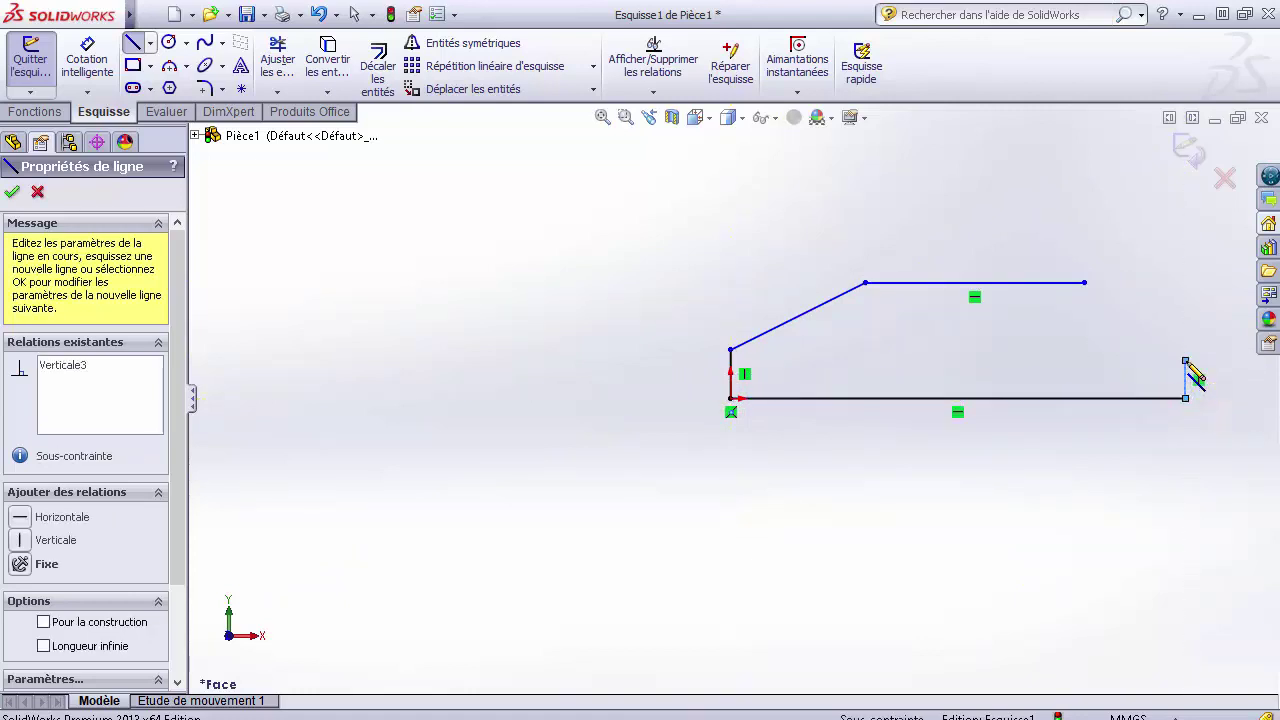
click(603, 118)
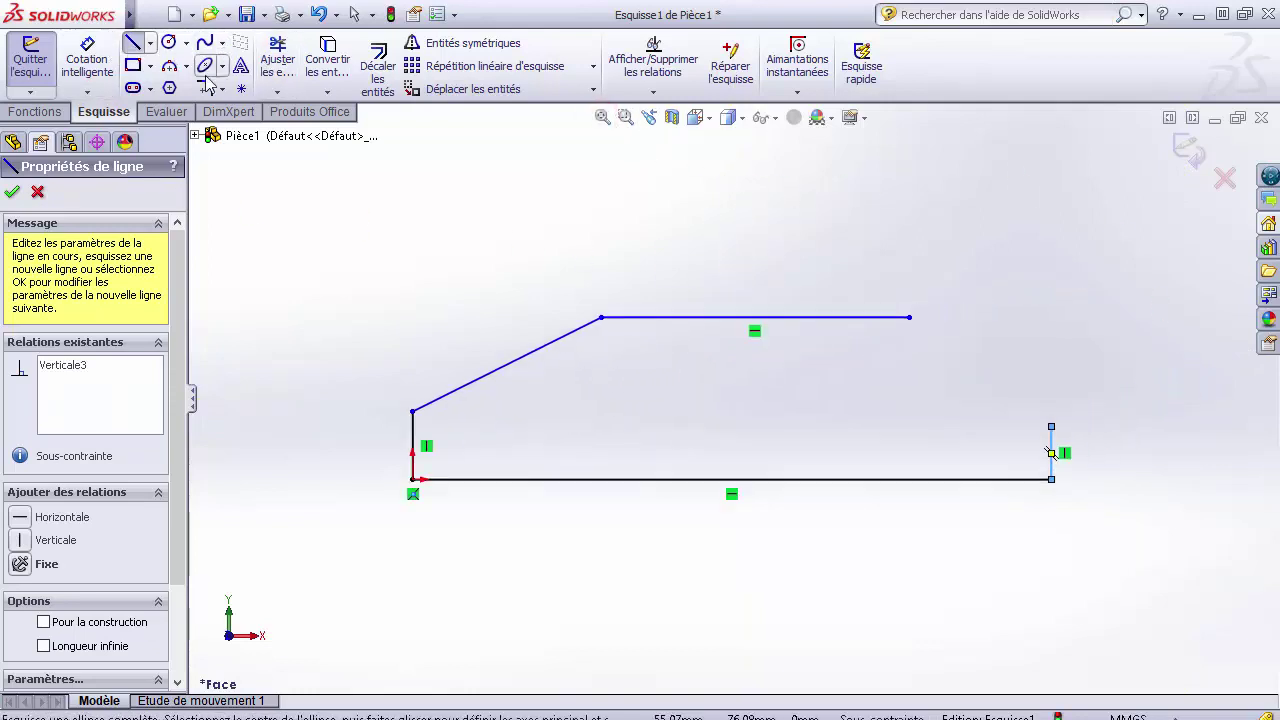
Step: Sketch a circle of about 24 mm radius beyond the free end of the upper horizontal line, above the base
click(170, 42)
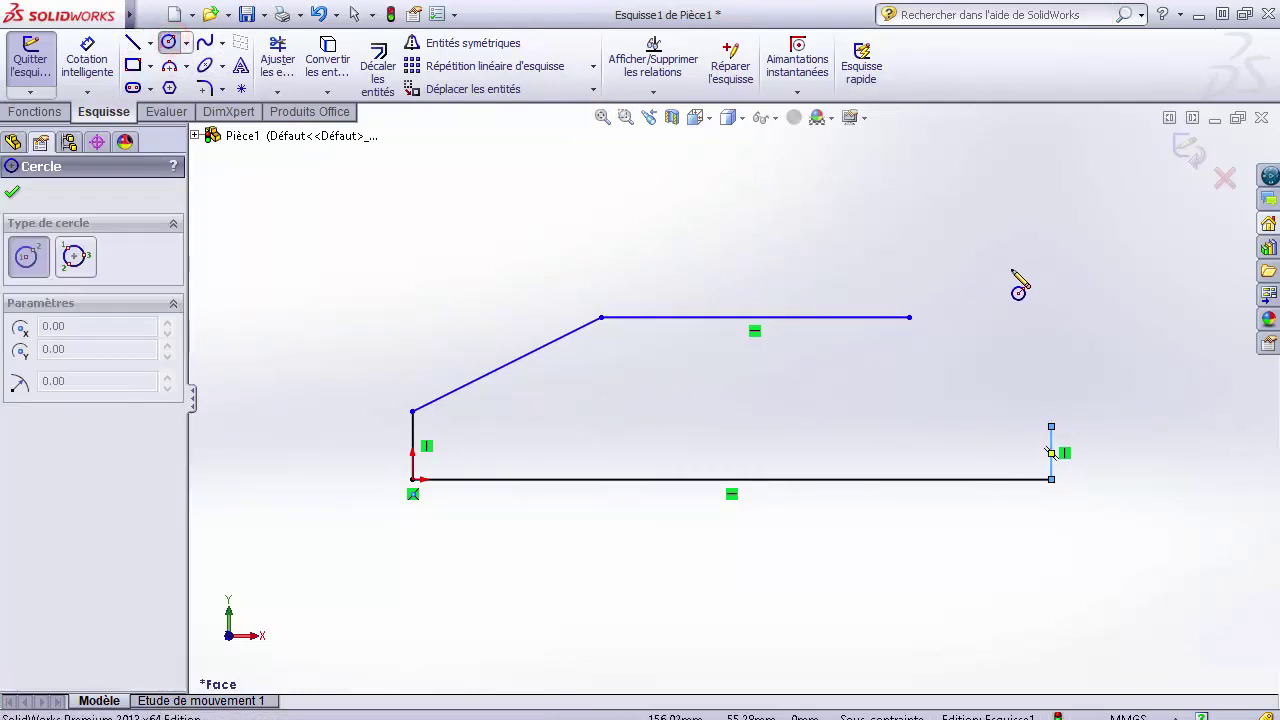
click(998, 270)
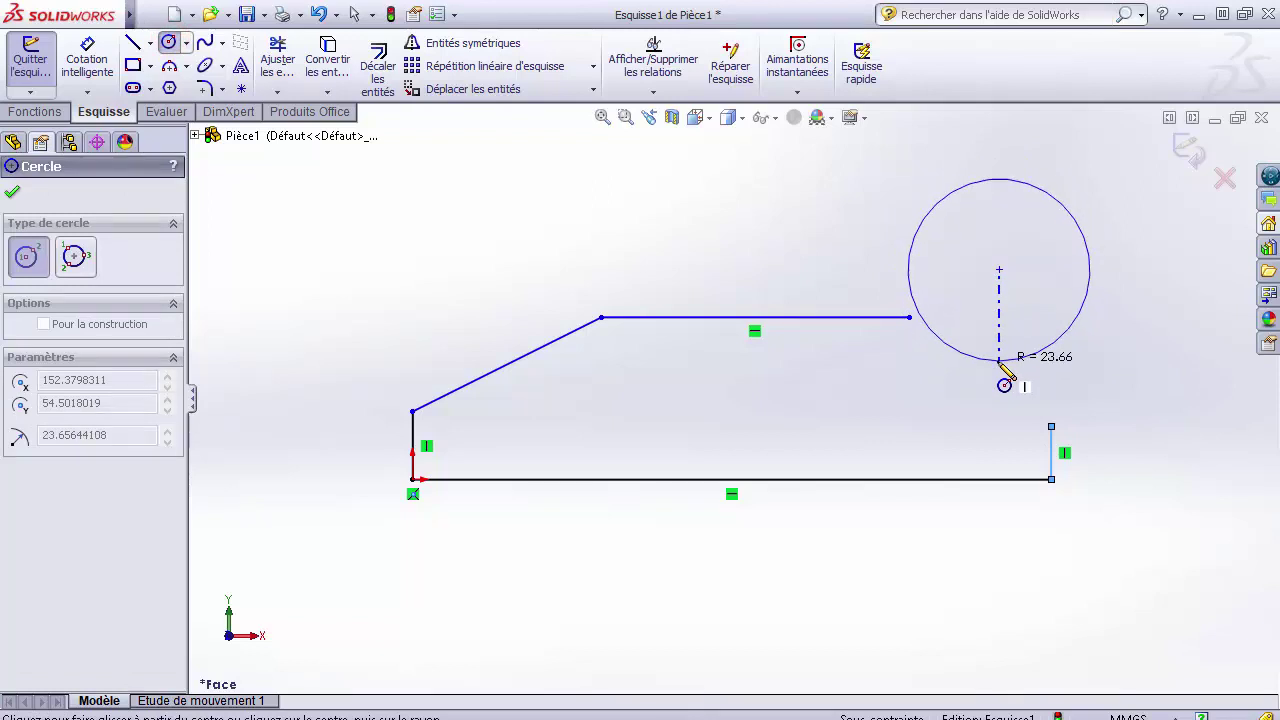
click(1002, 362)
key(Escape)
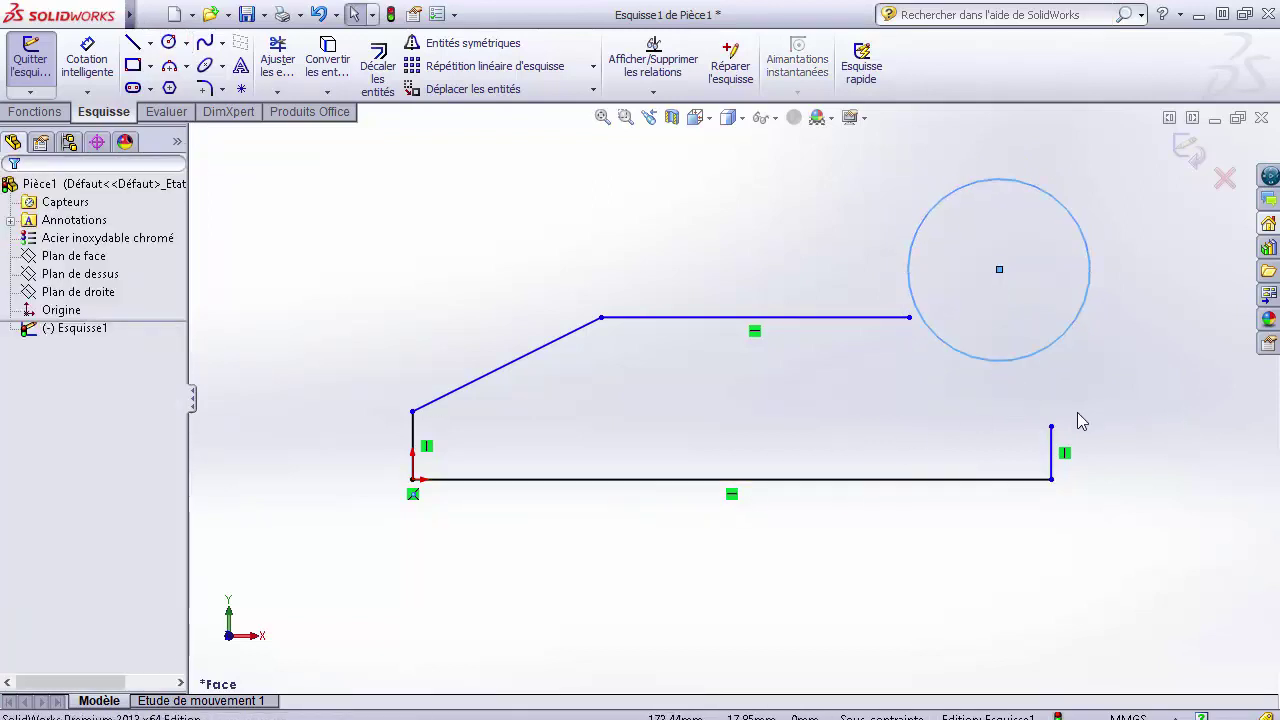
Step: Switch to the drawing in the photo viewer, check the part's overall length and ring centre distance, and return to the SolidWorks sketch
mouse_move(465, 719)
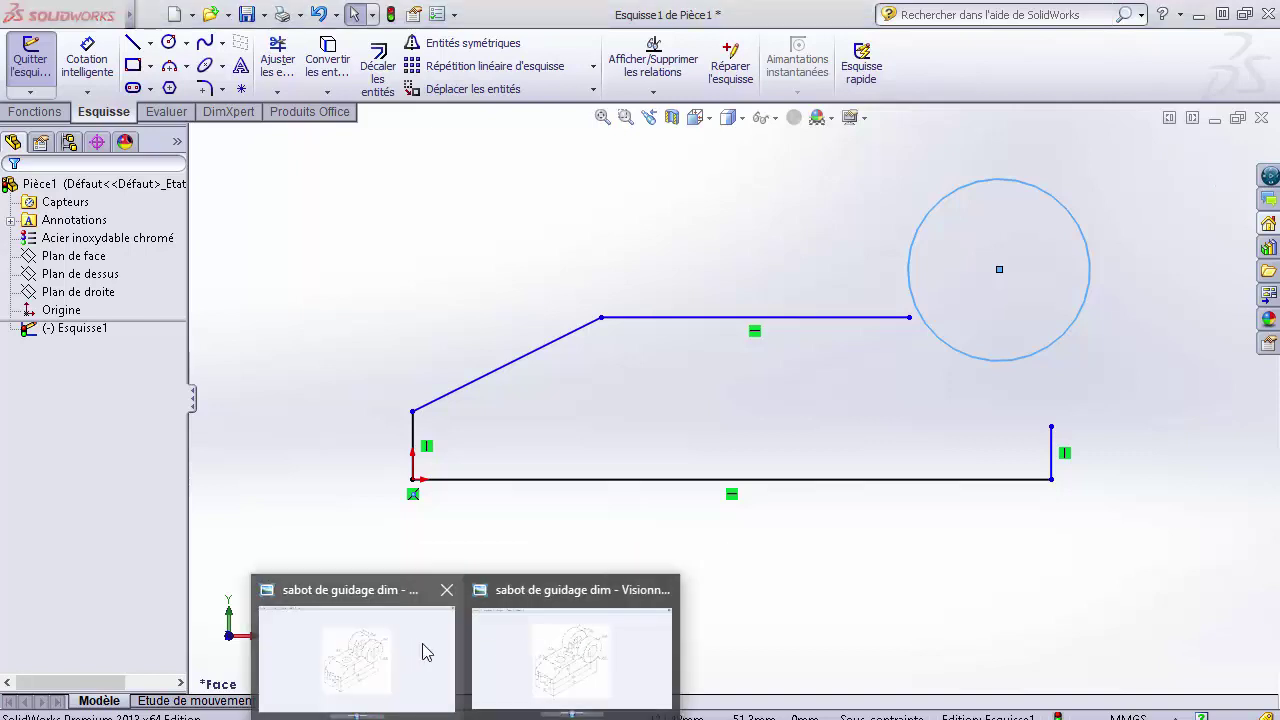
click(550, 648)
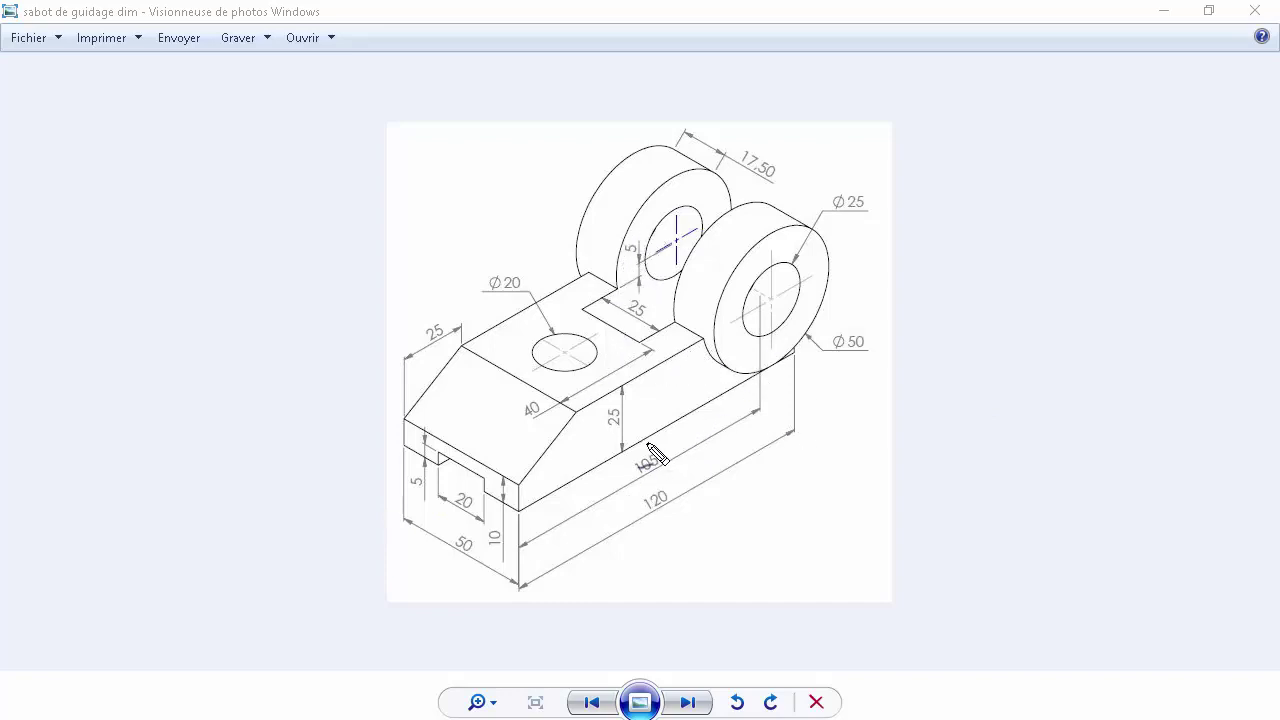
mouse_move(651, 450)
mouse_down()
mouse_move(668, 472)
mouse_move(651, 505)
mouse_move(670, 505)
mouse_up()
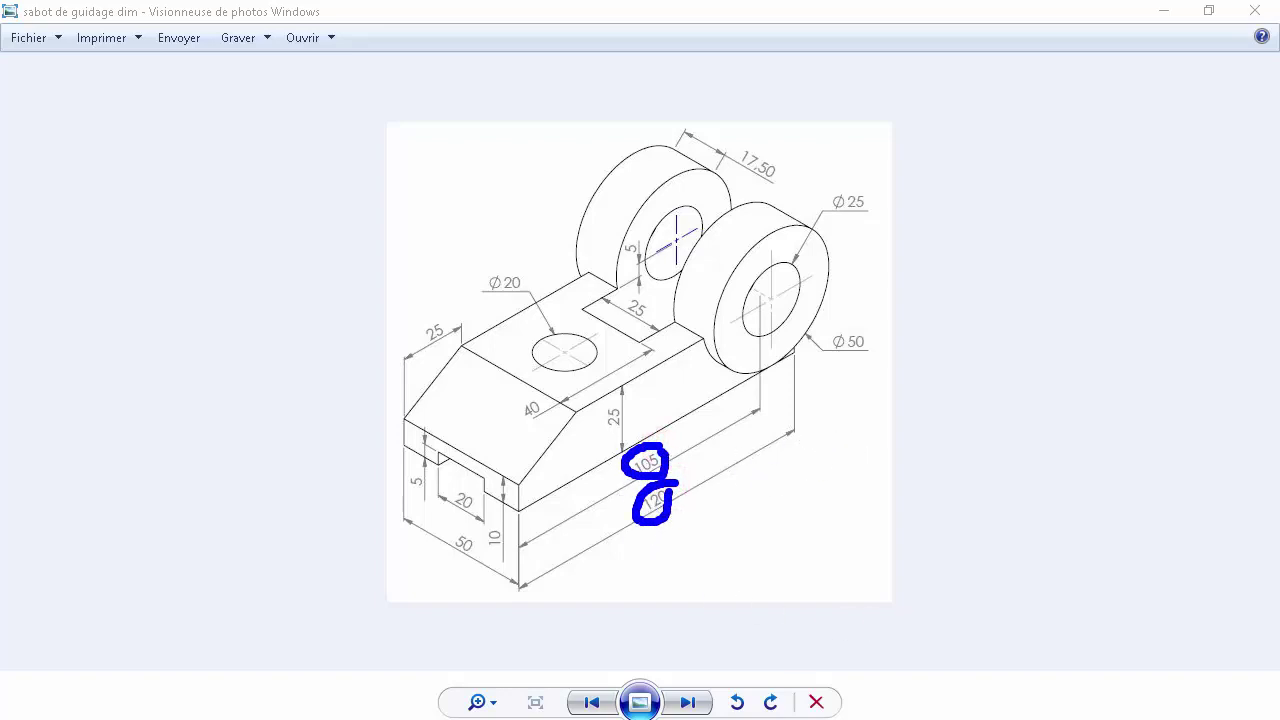
key(Escape)
key(alt+Tab)
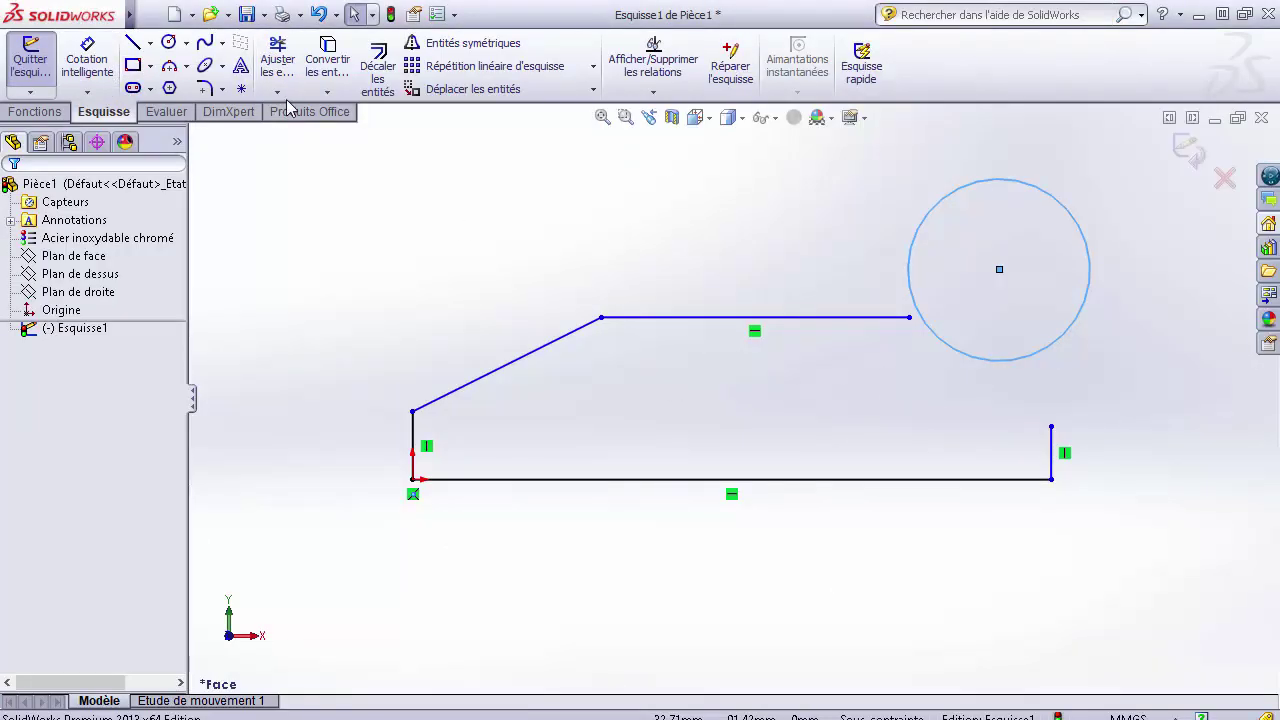
Step: Dimension the height of the circle's centre above the upper horizontal line as 5 mm
click(89, 40)
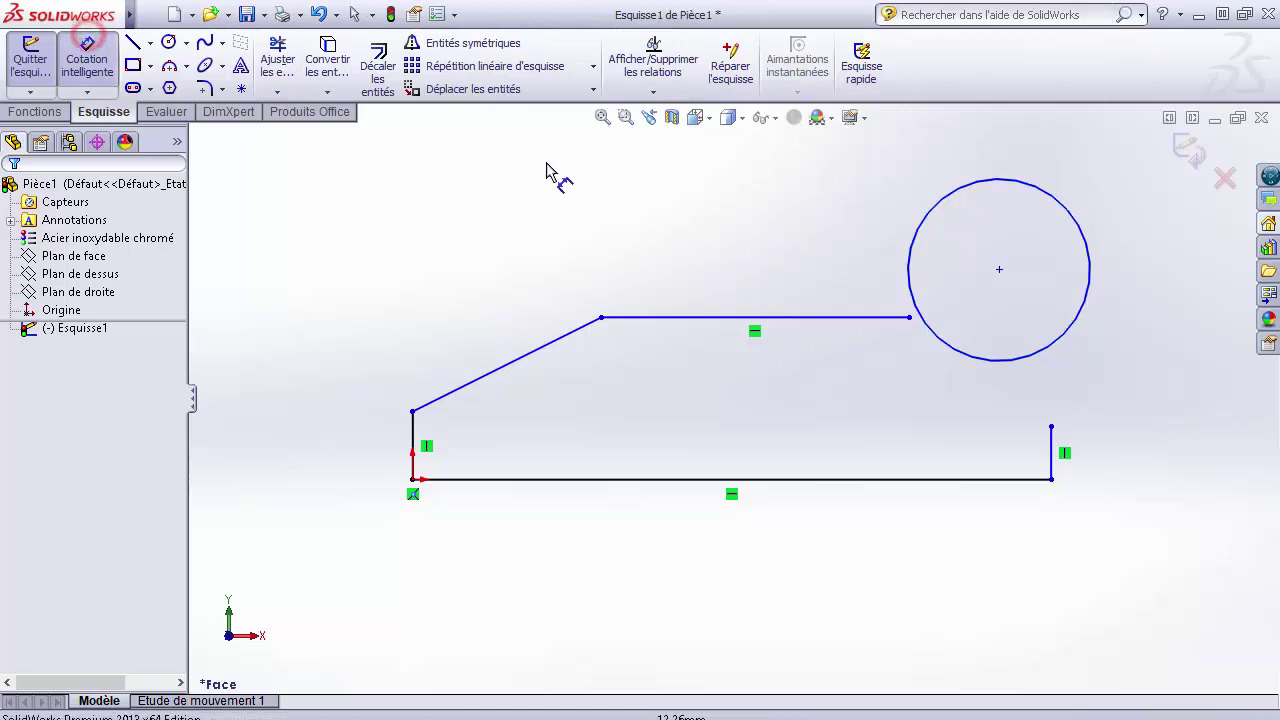
click(1000, 271)
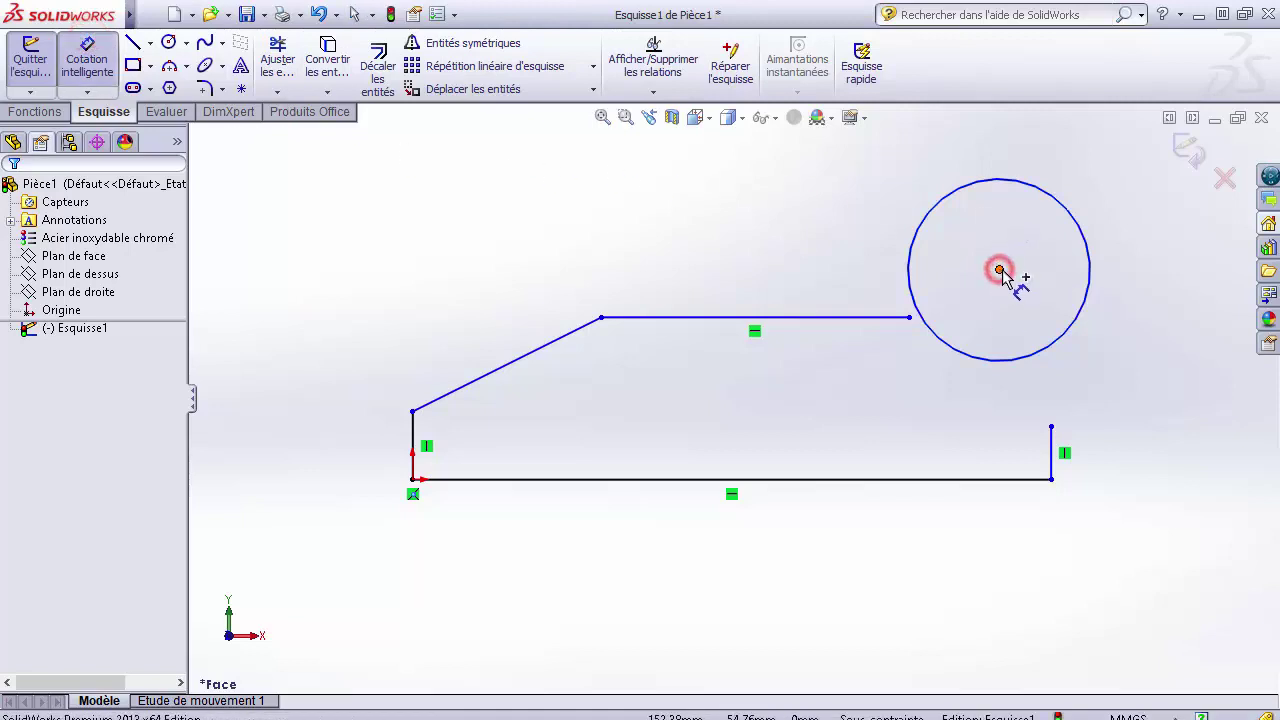
click(895, 318)
click(849, 286)
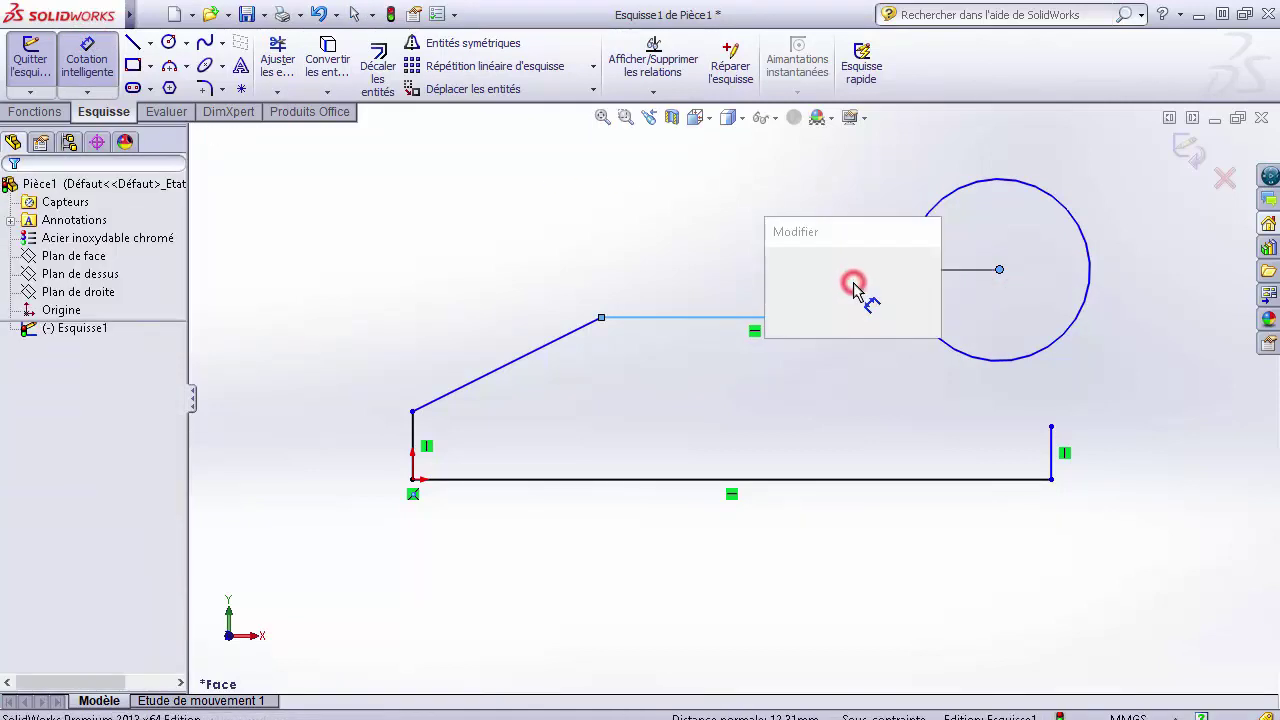
text(5)
key(Return)
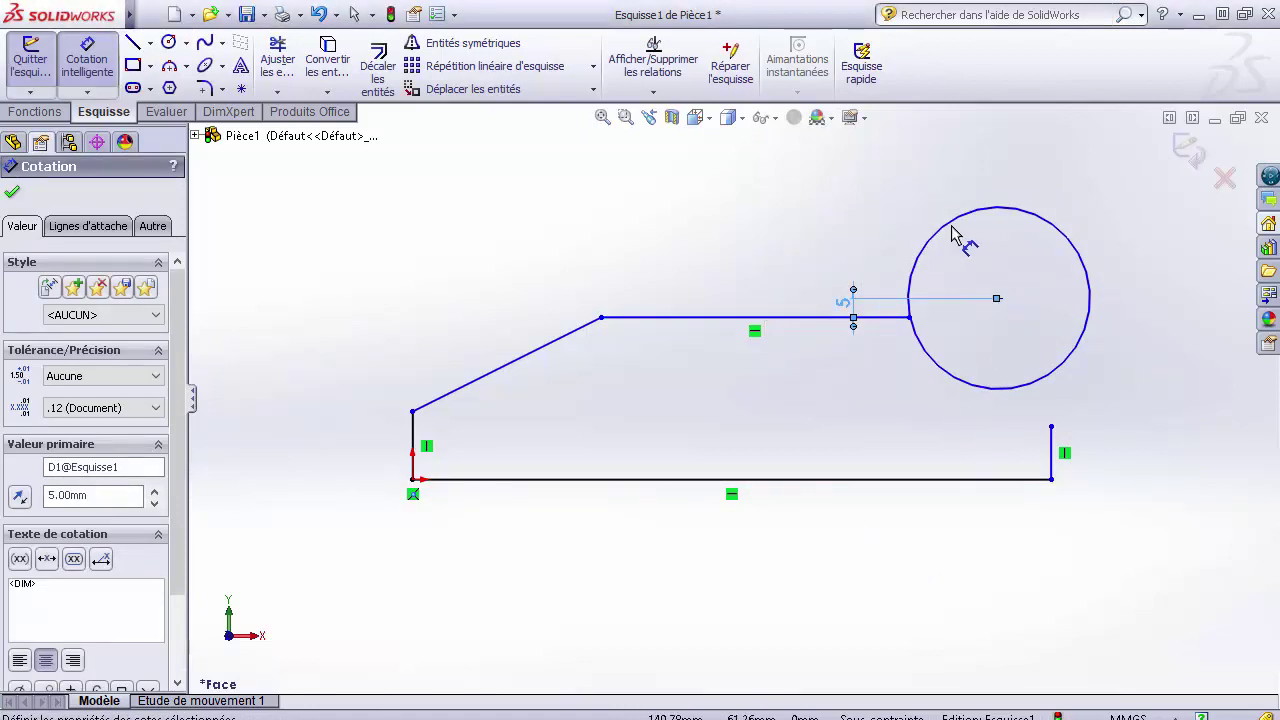
Step: Dimension the horizontal distance from the vertical line at the origin to the circle's centre as 105 mm
click(924, 246)
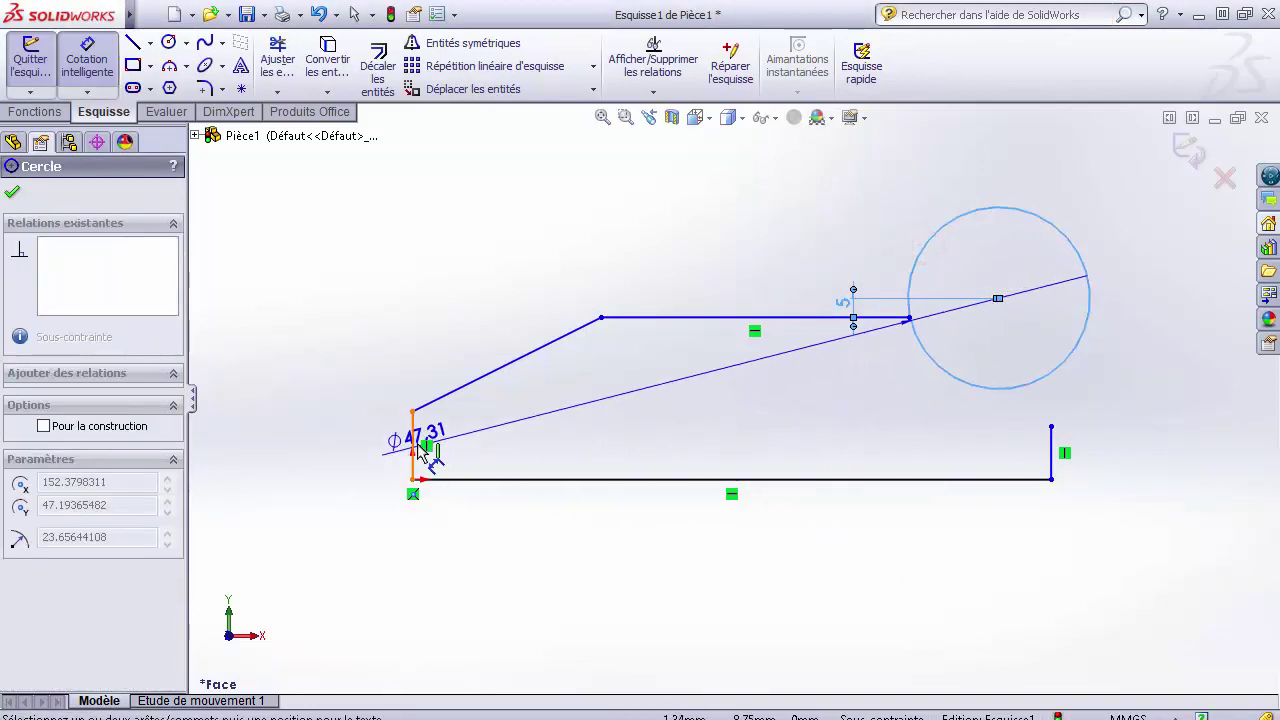
click(413, 446)
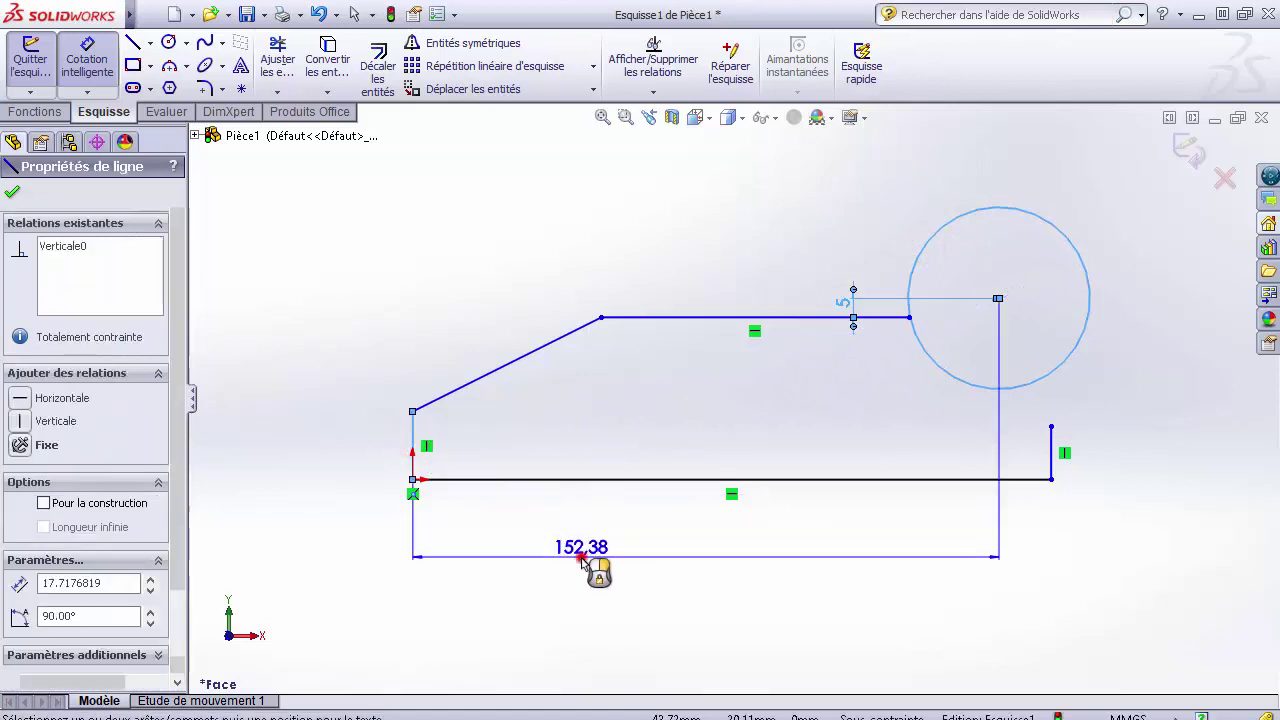
click(589, 566)
text(105)
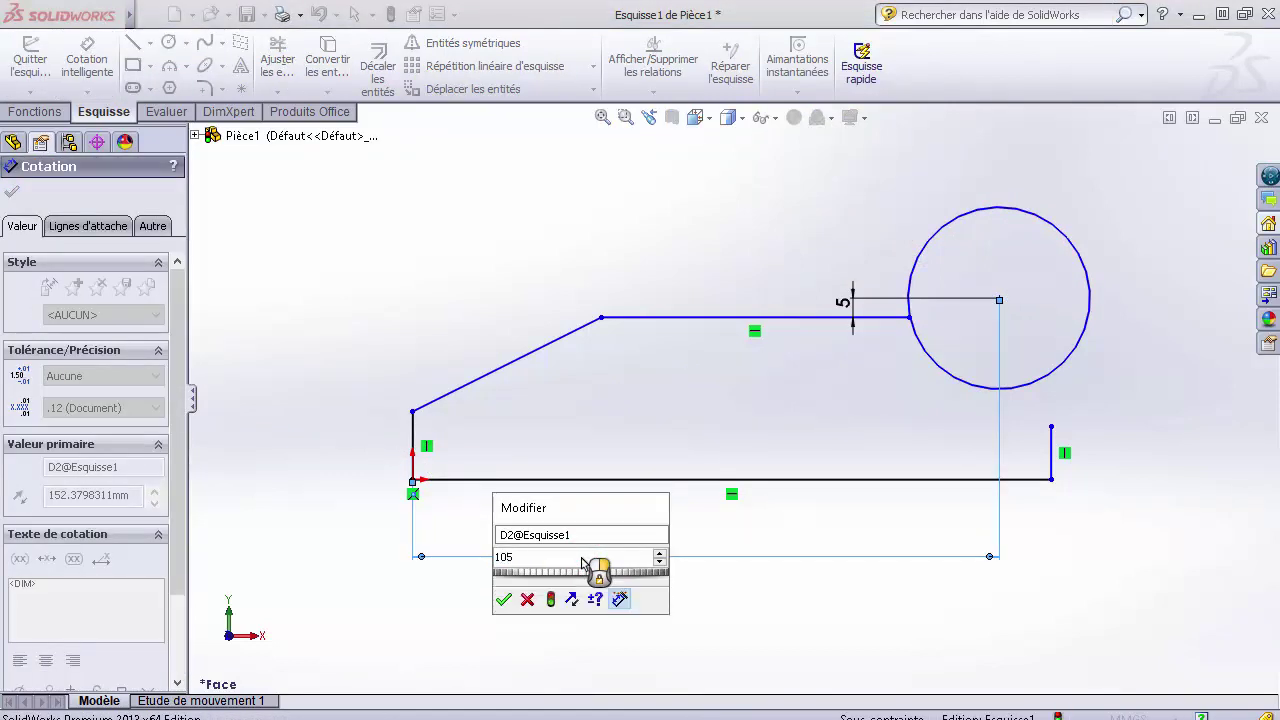
key(Return)
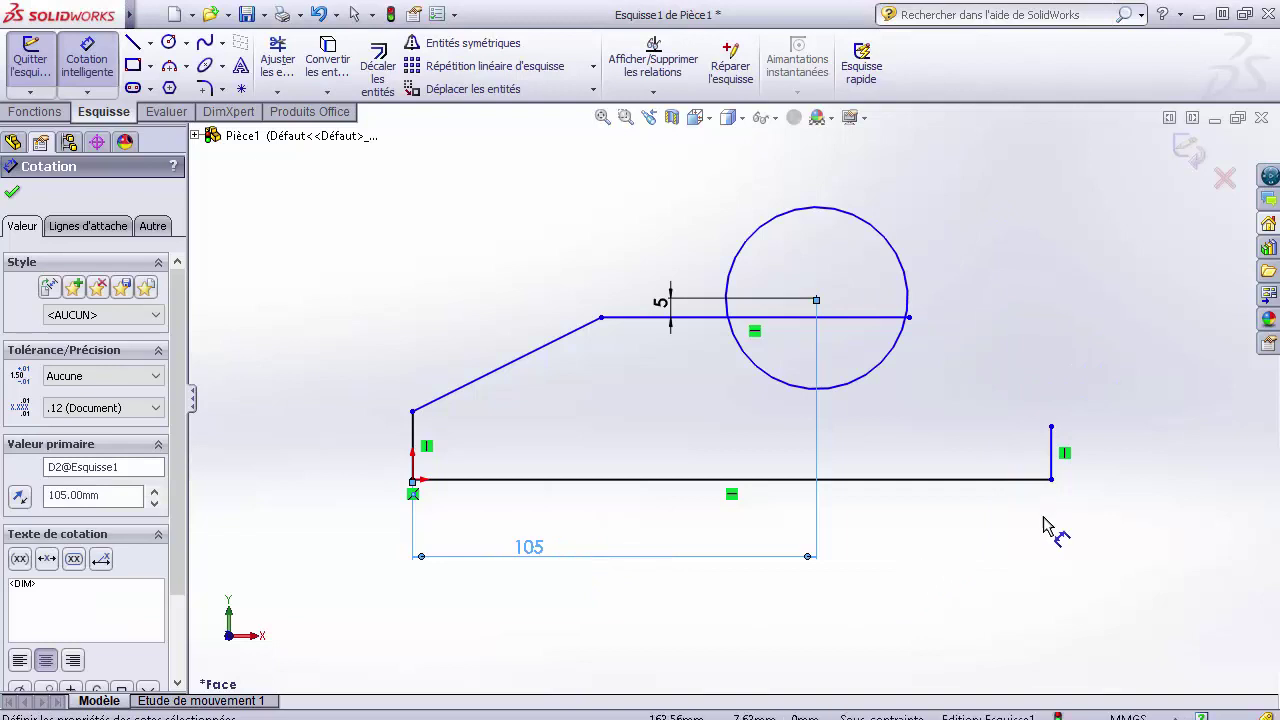
Step: Dimension the base line's length as 120 mm and leave the Smart Dimension tool
click(958, 481)
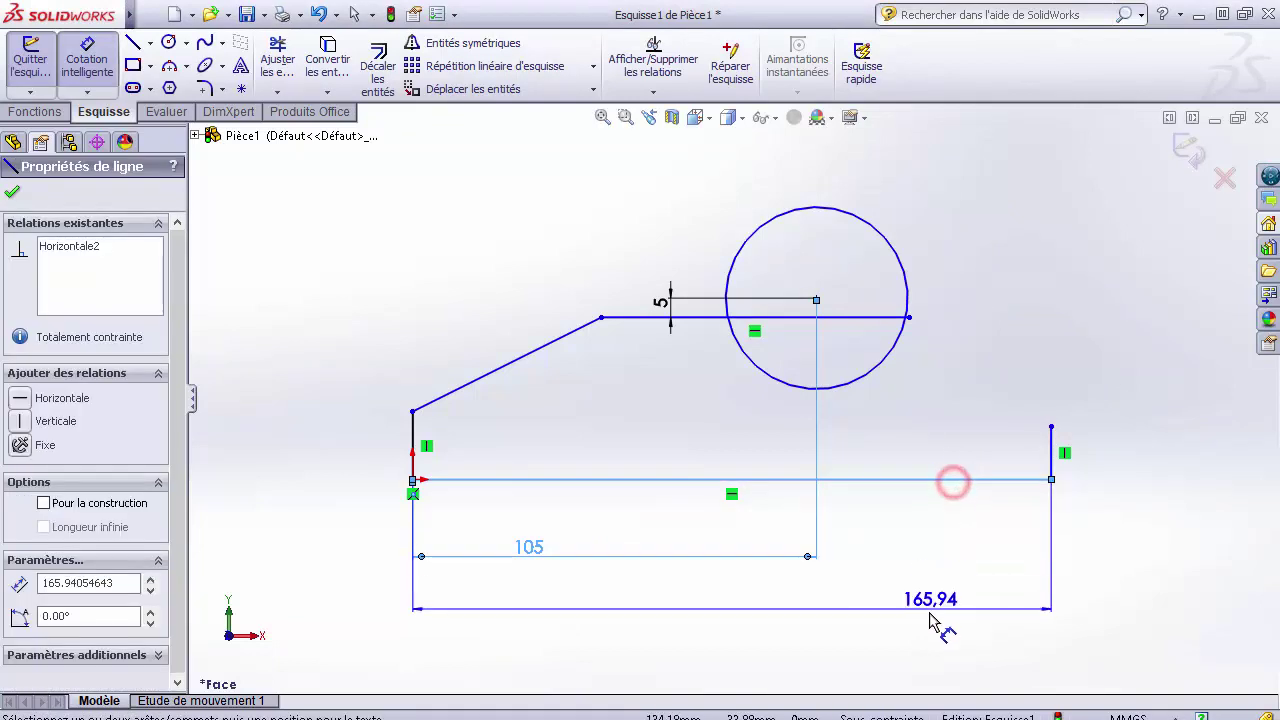
click(930, 612)
text(120)
key(Return)
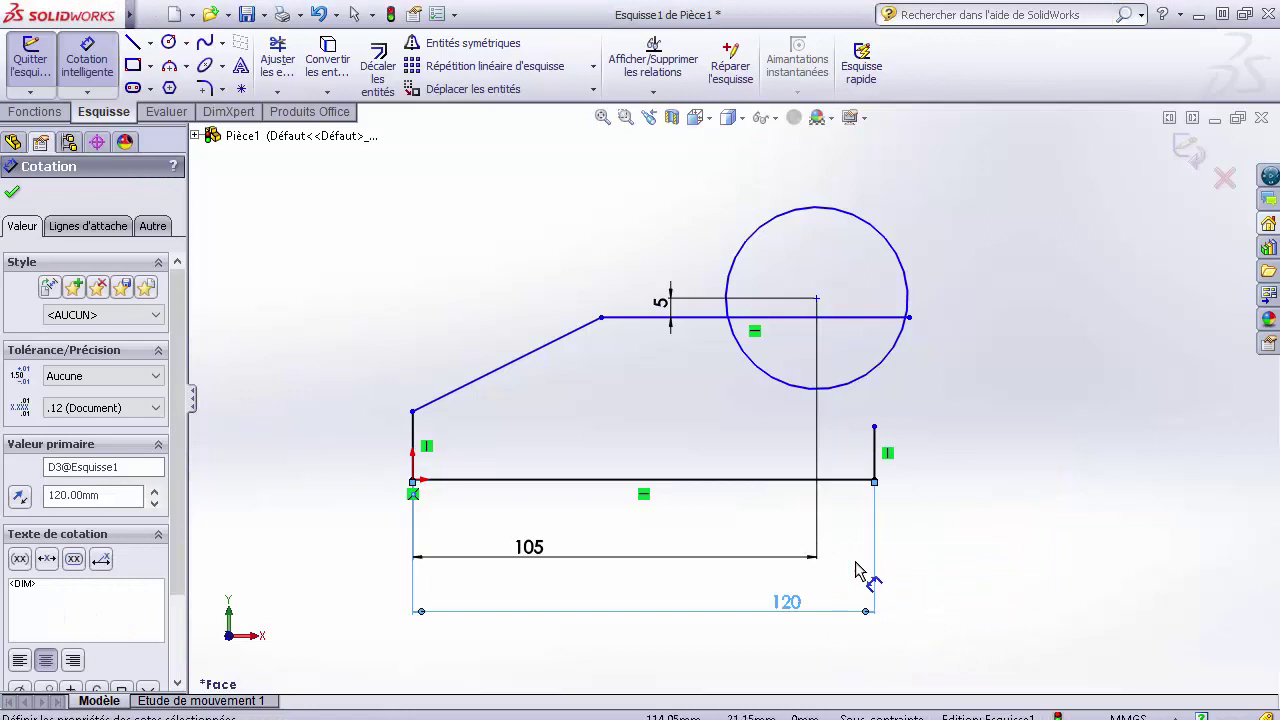
click(80, 50)
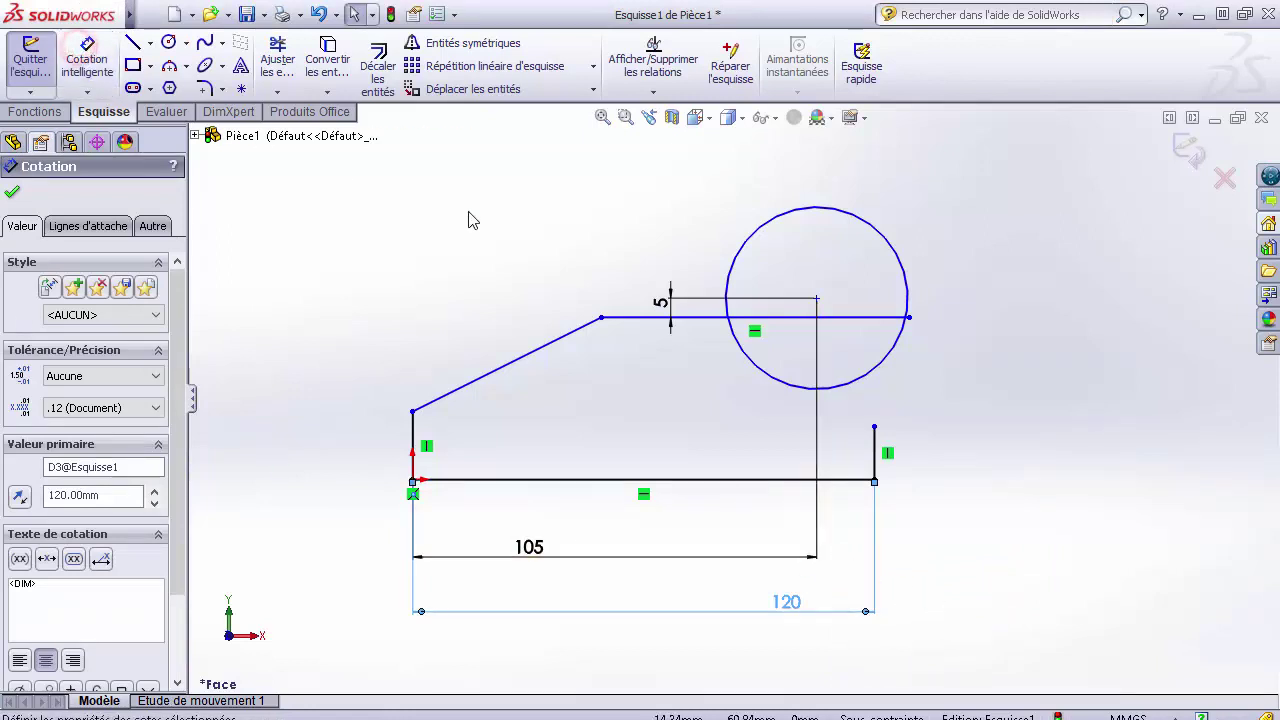
Step: Attach the free ends of the upper horizontal line and the short vertical line to the circle
drag(908, 317, 742, 322)
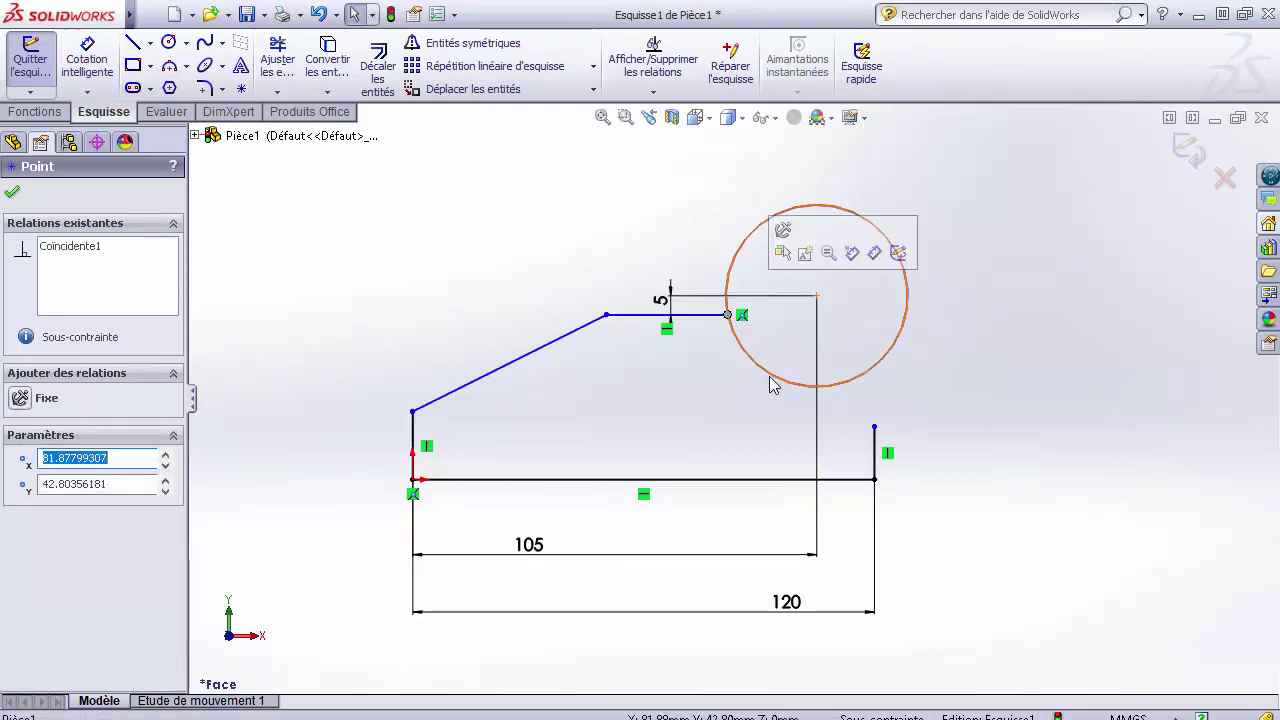
click(1009, 392)
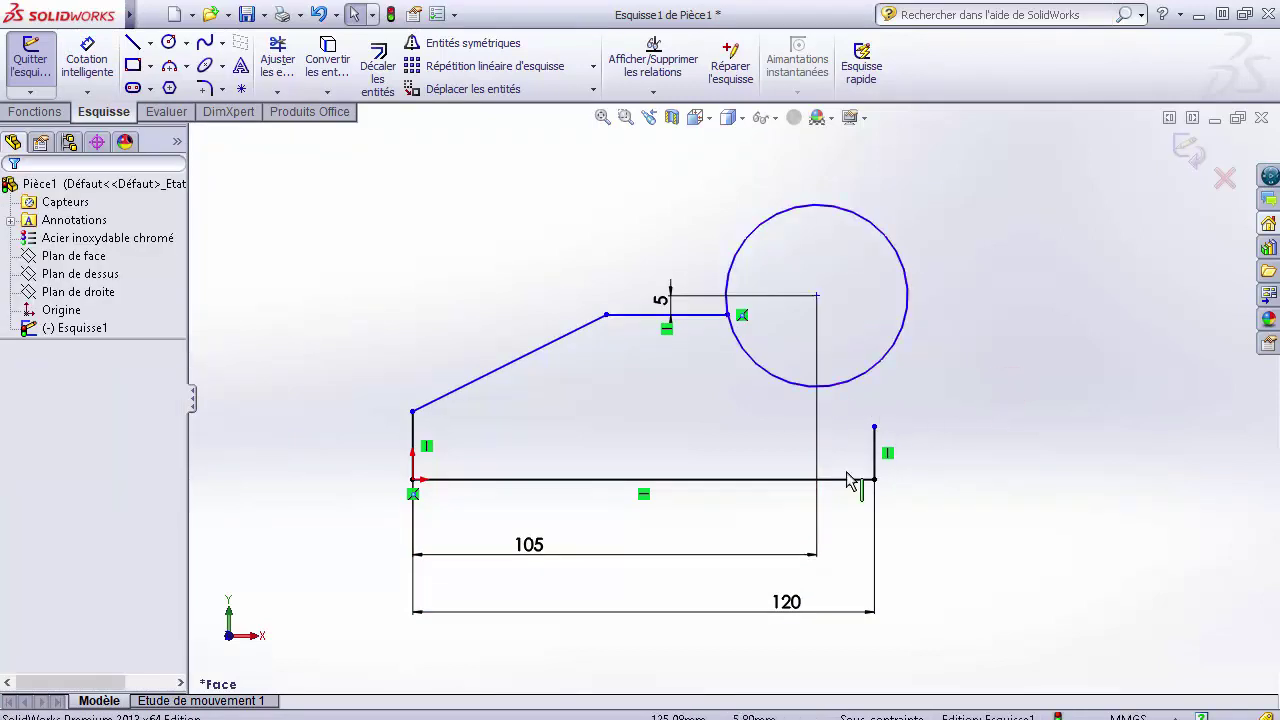
drag(875, 428, 876, 366)
click(1020, 417)
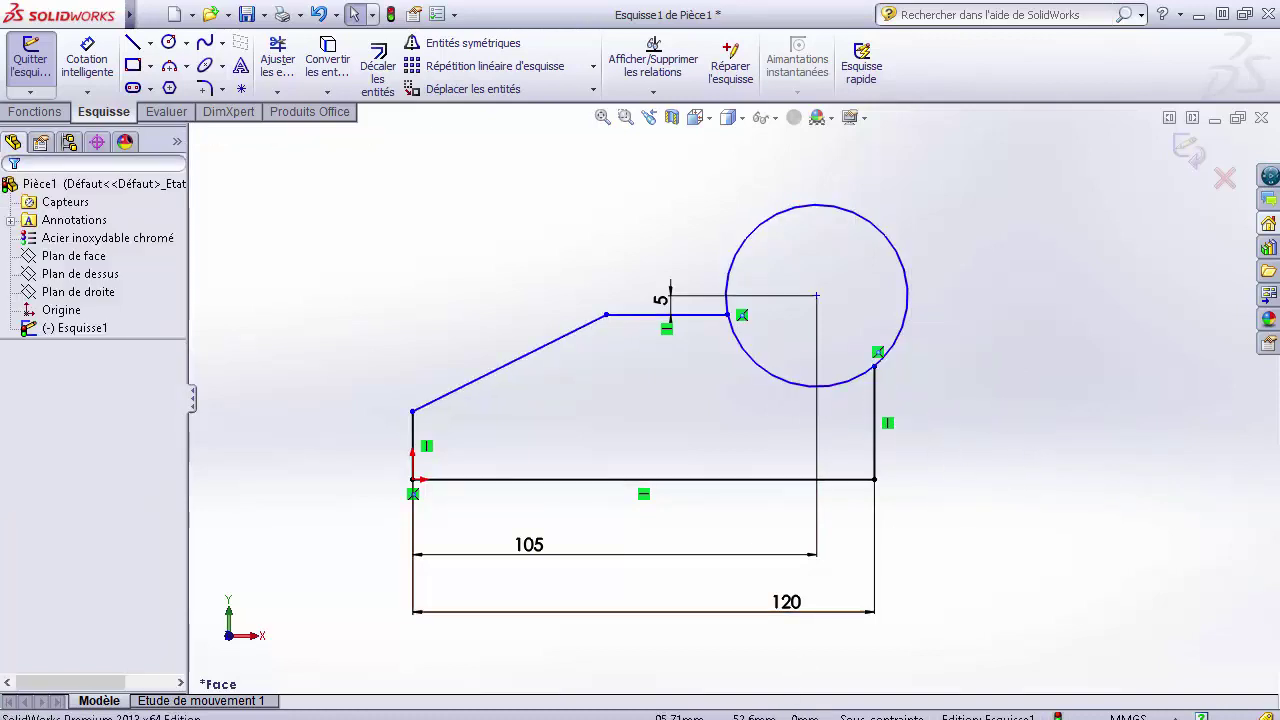
Step: Check the dimensioned drawing and dimension the height of the vertical line at the origin as 10 mm
click(583, 694)
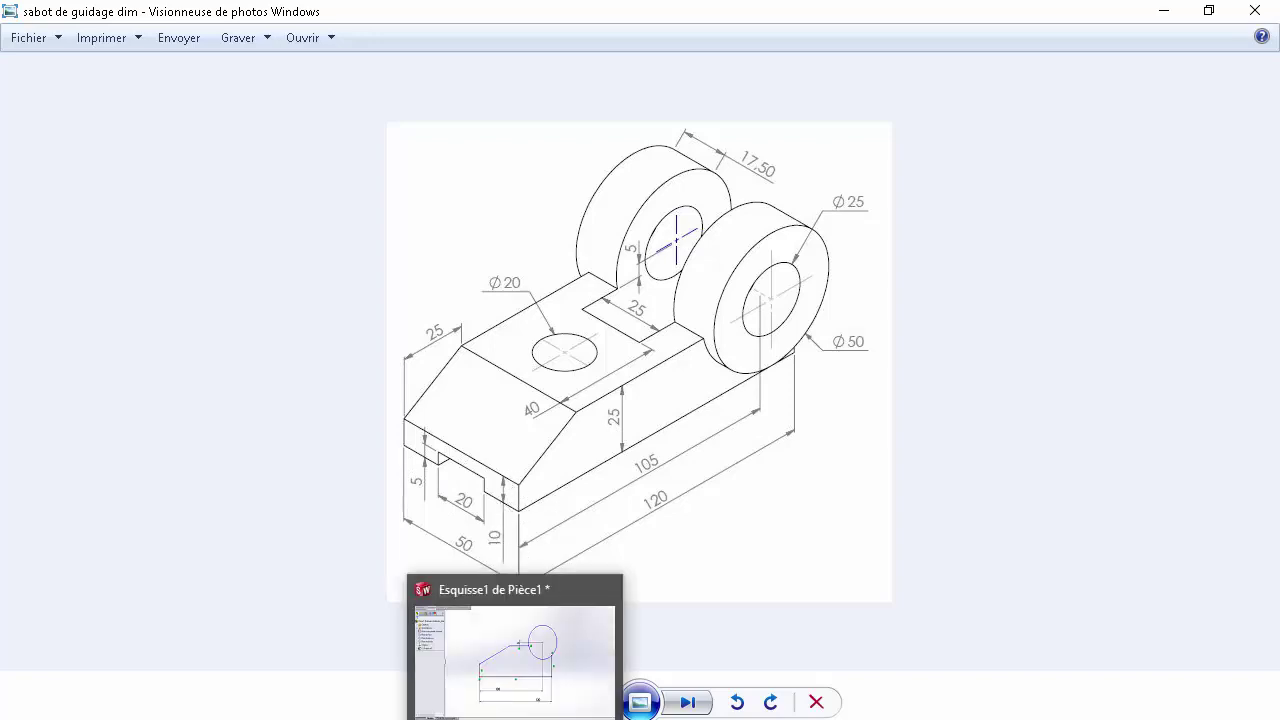
click(515, 719)
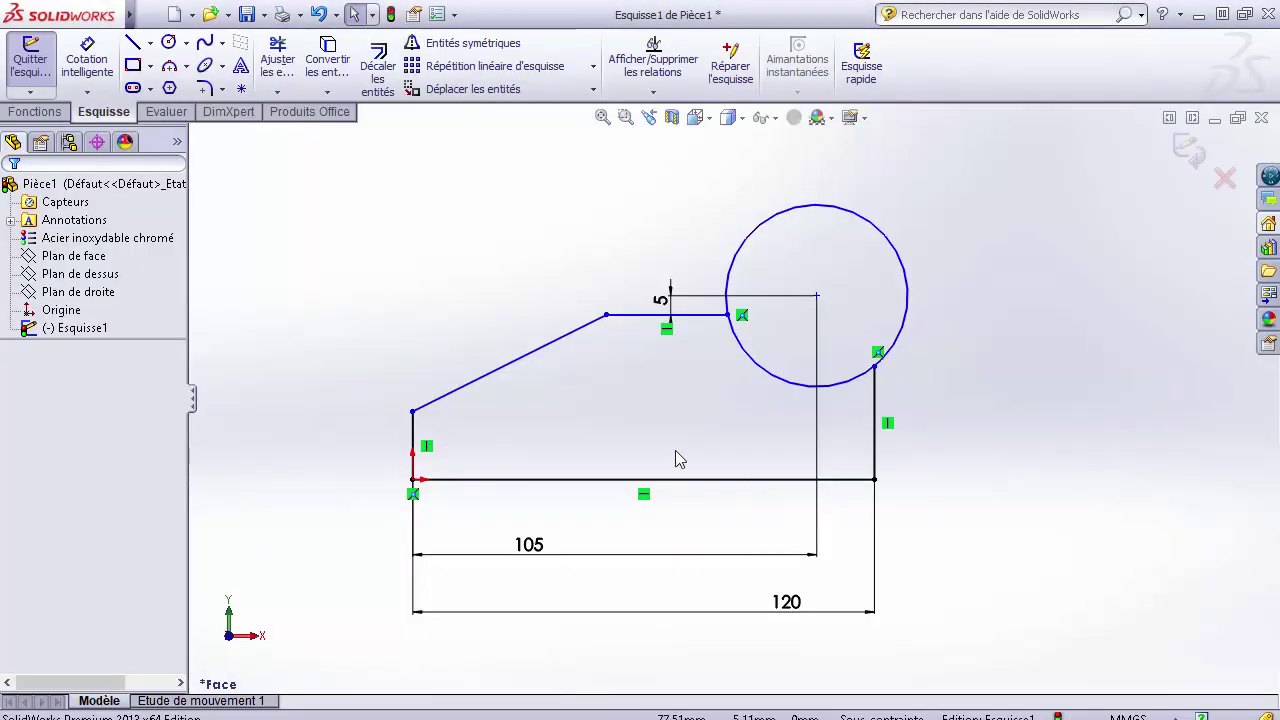
click(86, 70)
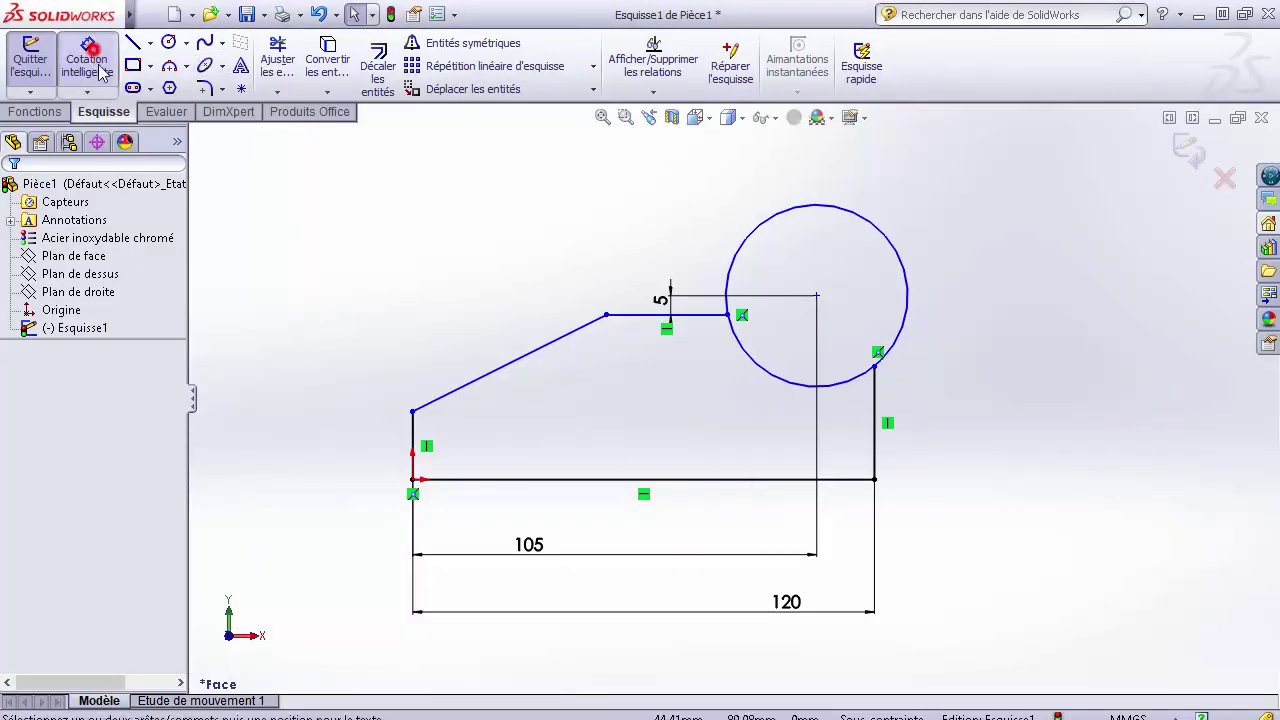
click(412, 445)
click(322, 458)
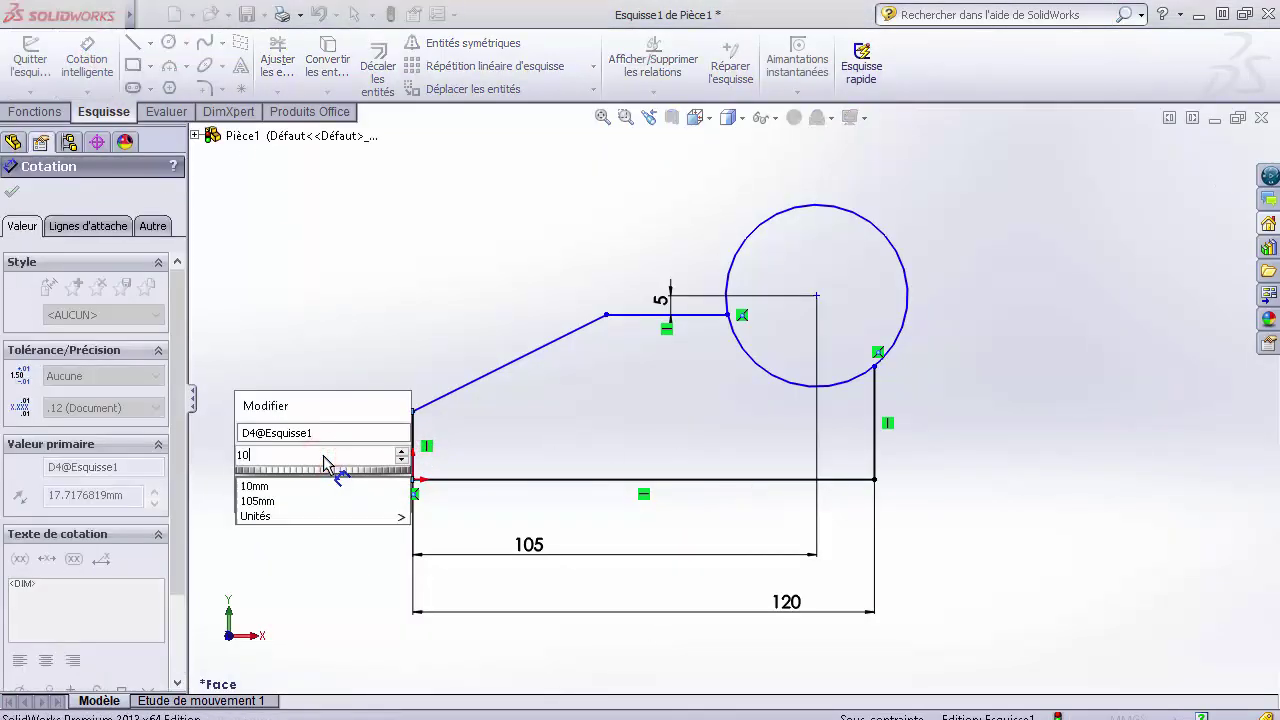
key(Return)
click(660, 322)
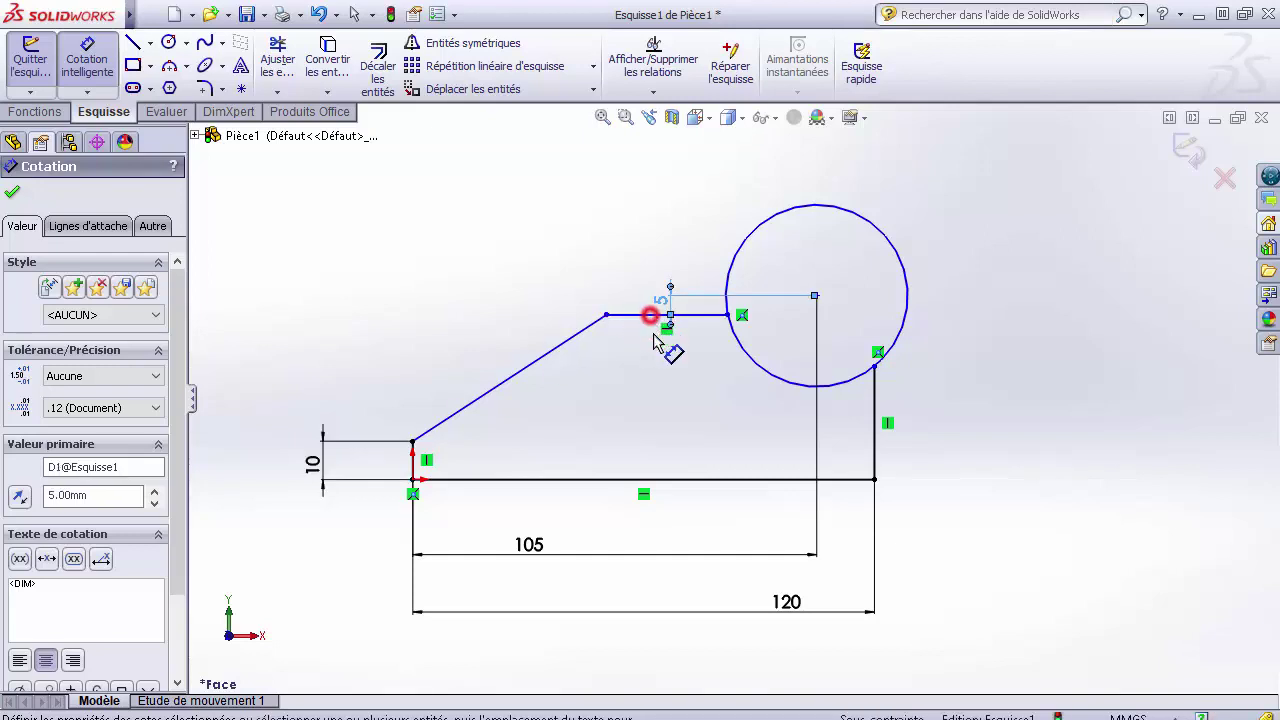
click(648, 479)
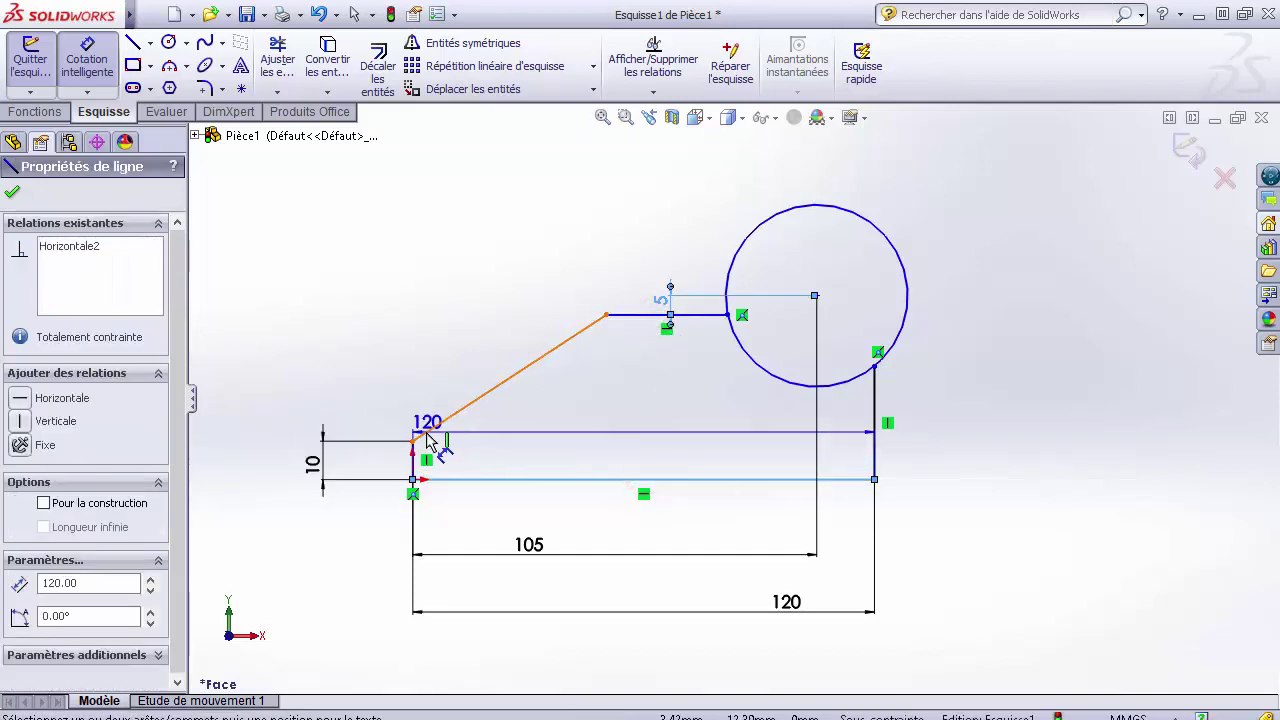
key(Escape)
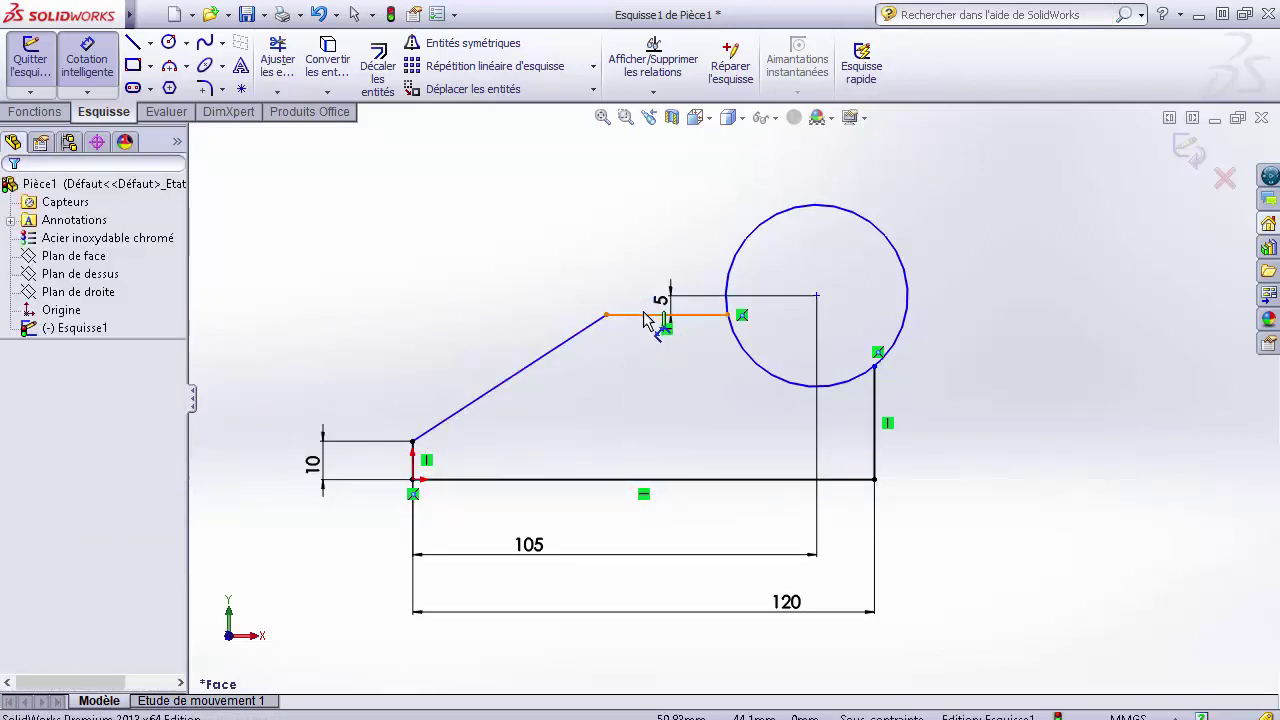
Step: Dimension the vertical distance between the base line and the upper horizontal line as 25 mm
click(641, 316)
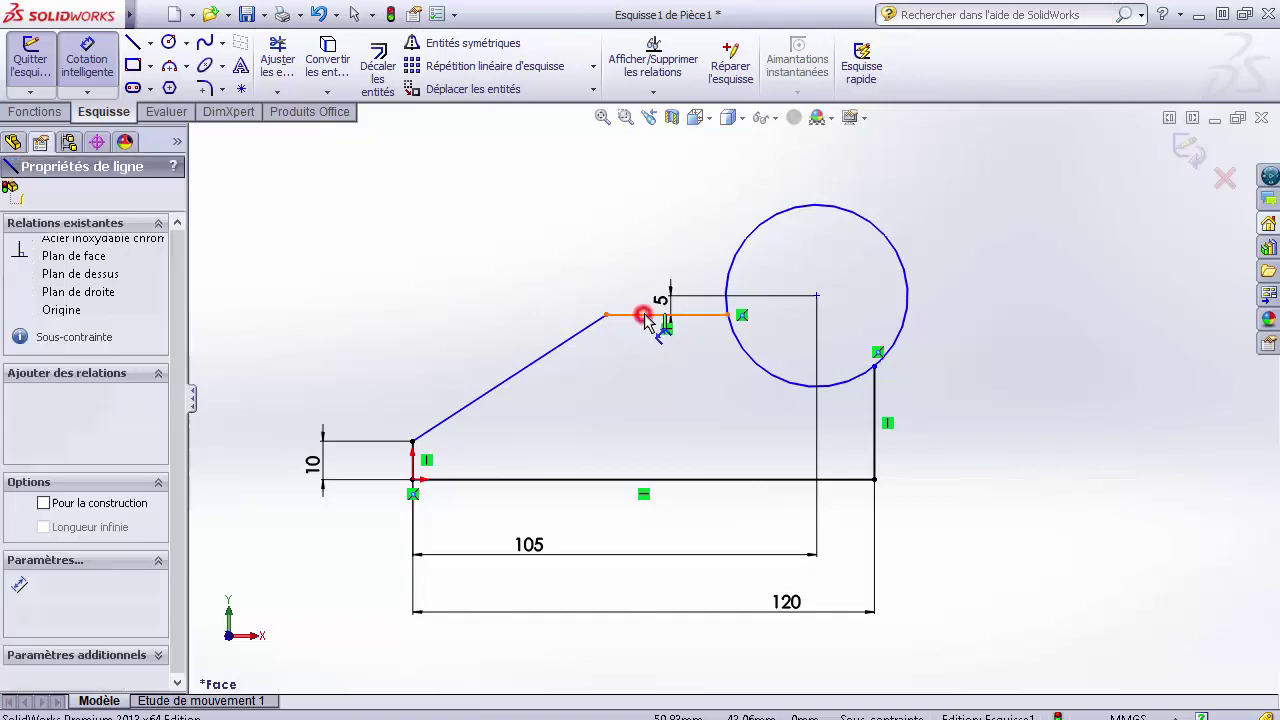
click(657, 484)
click(277, 442)
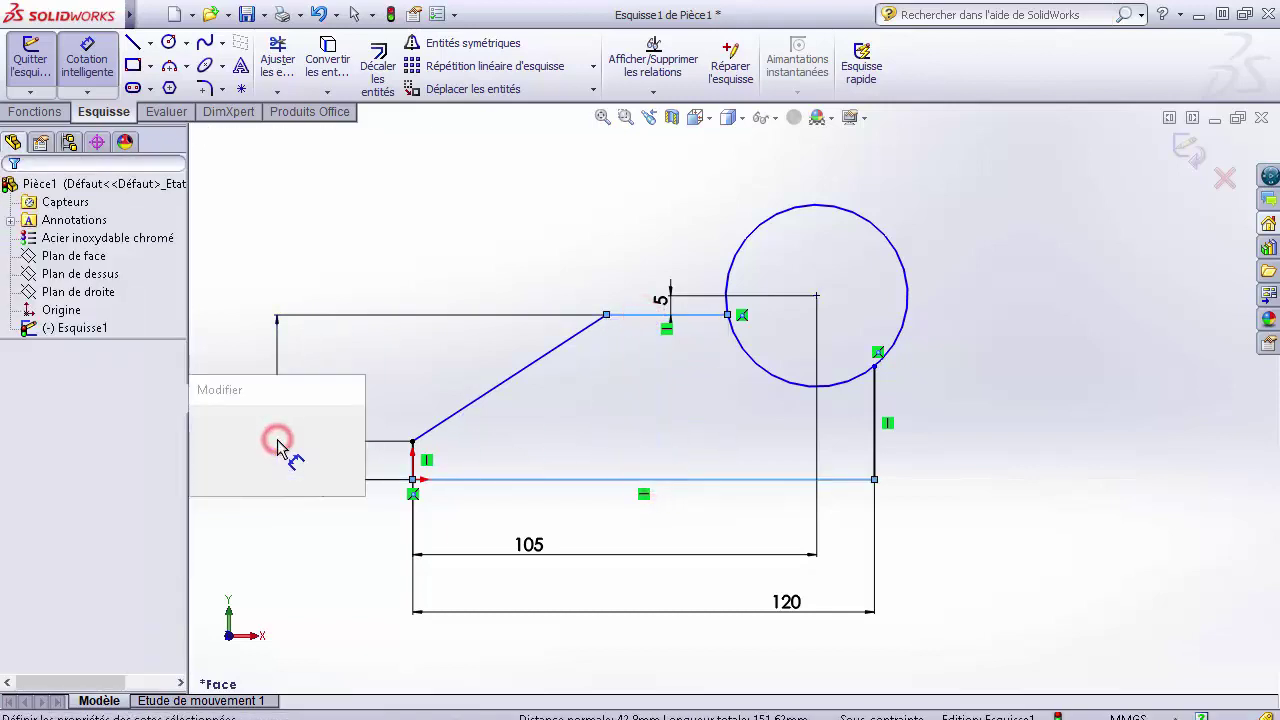
text(25)
key(Return)
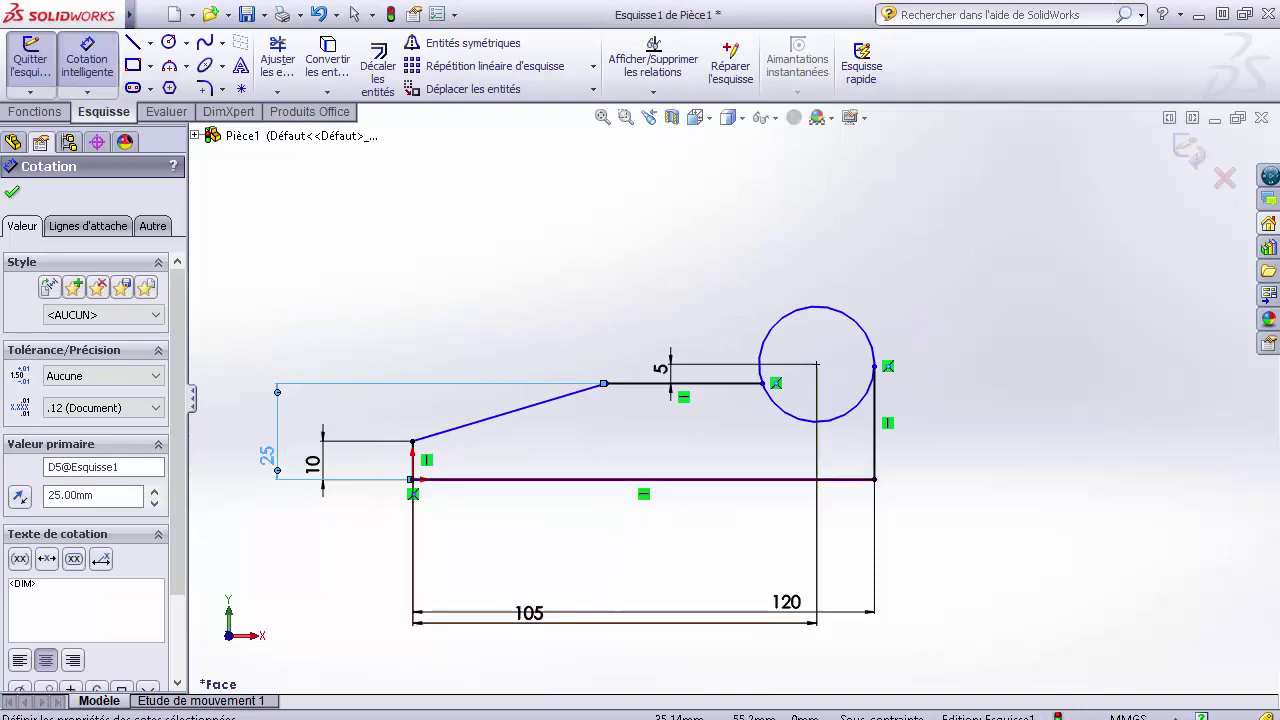
Step: Check the circle's size on the dimensioned drawing and dimension its diameter as 50 mm
click(639, 660)
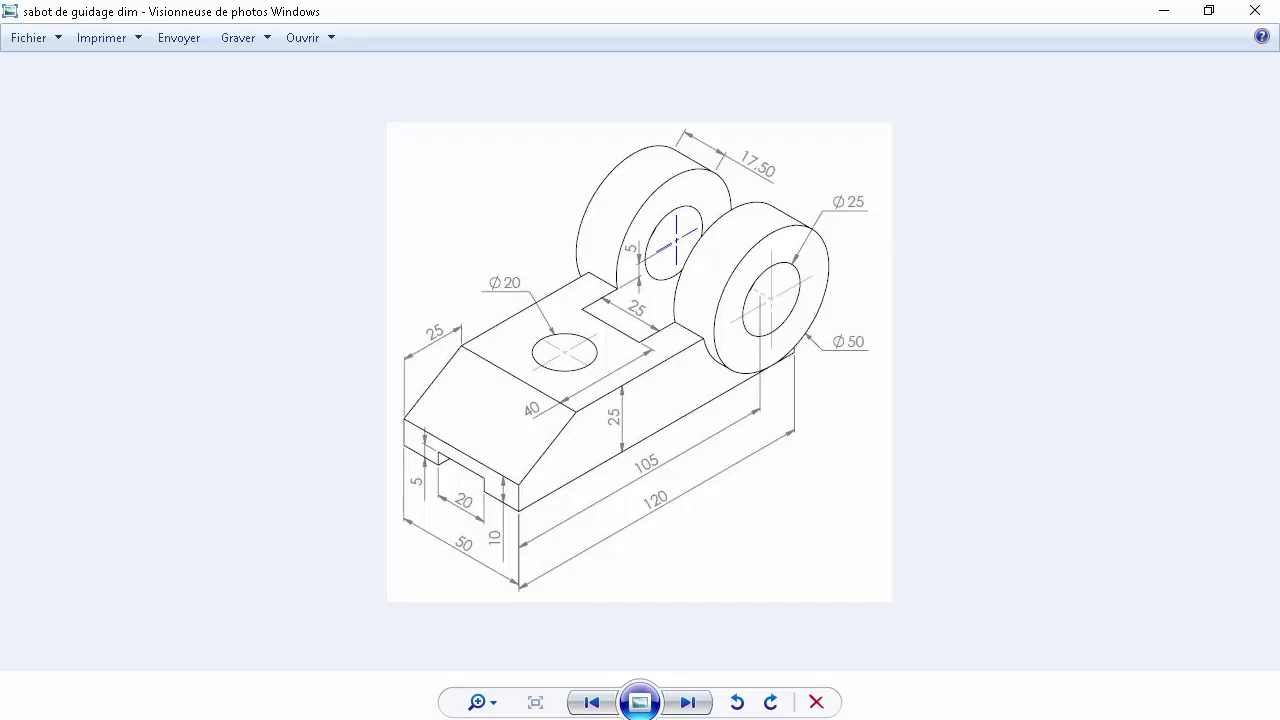
key(alt+Tab)
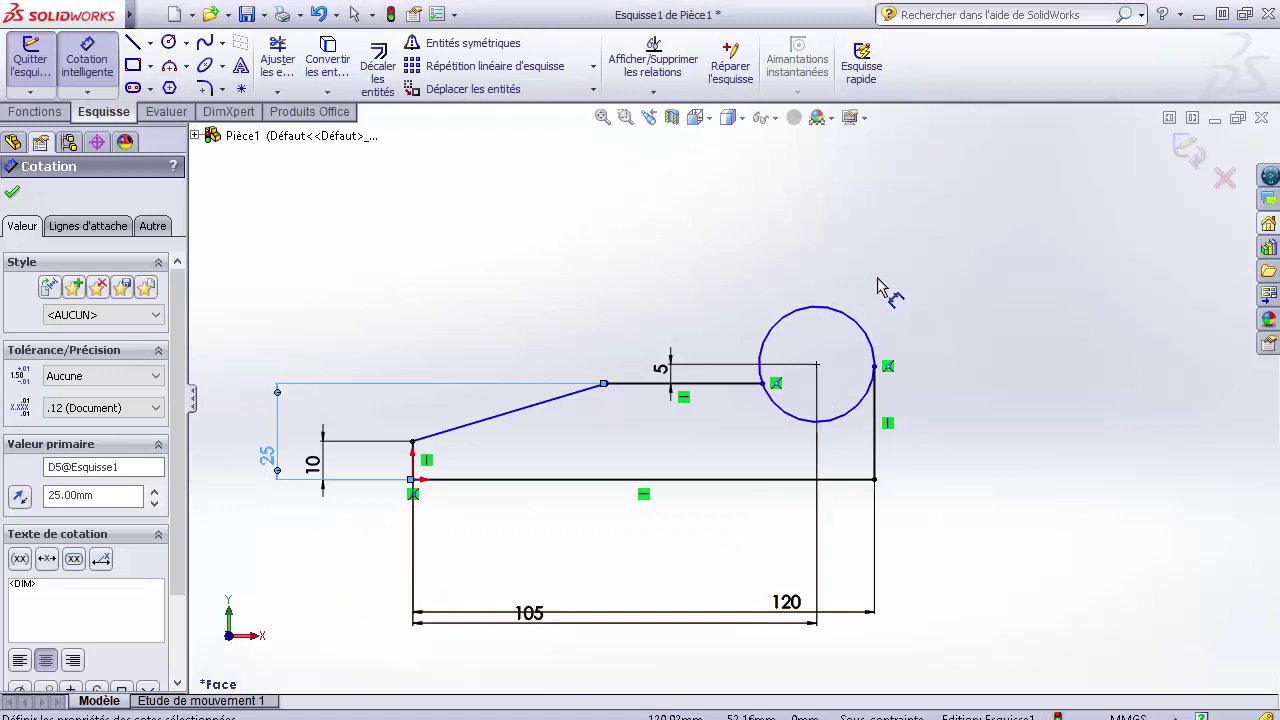
click(868, 336)
click(955, 313)
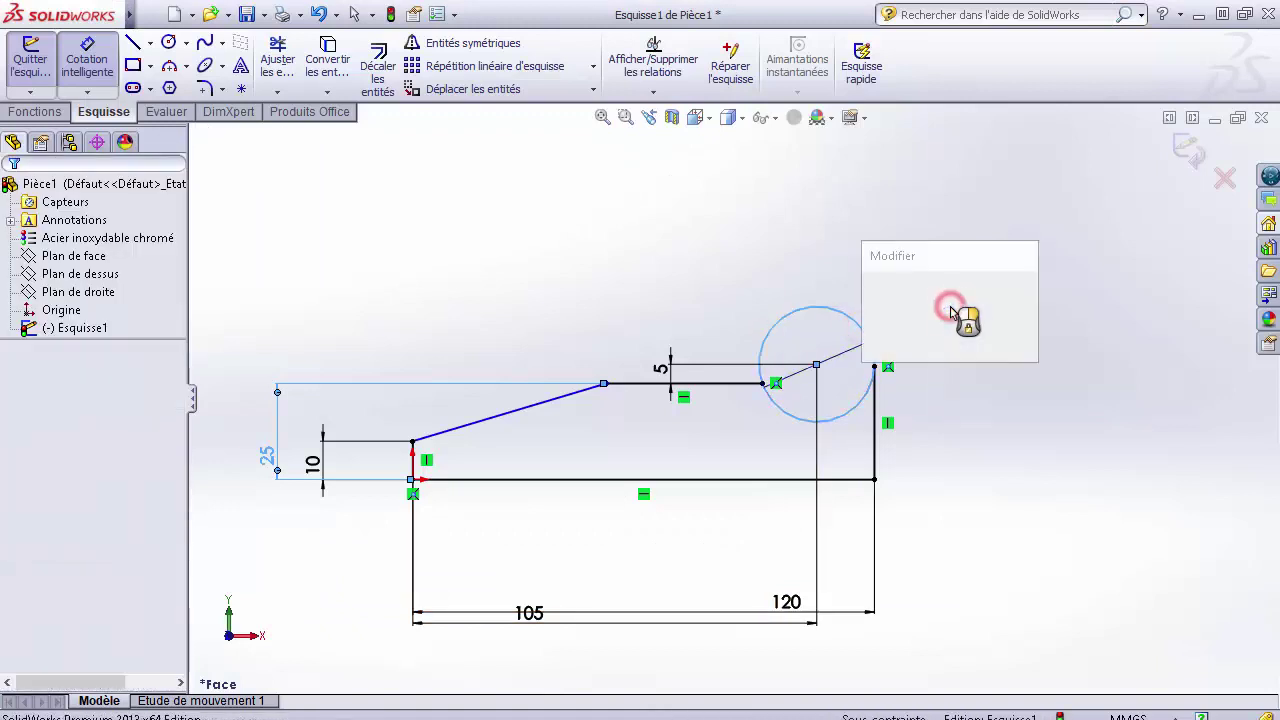
text(50)
key(Return)
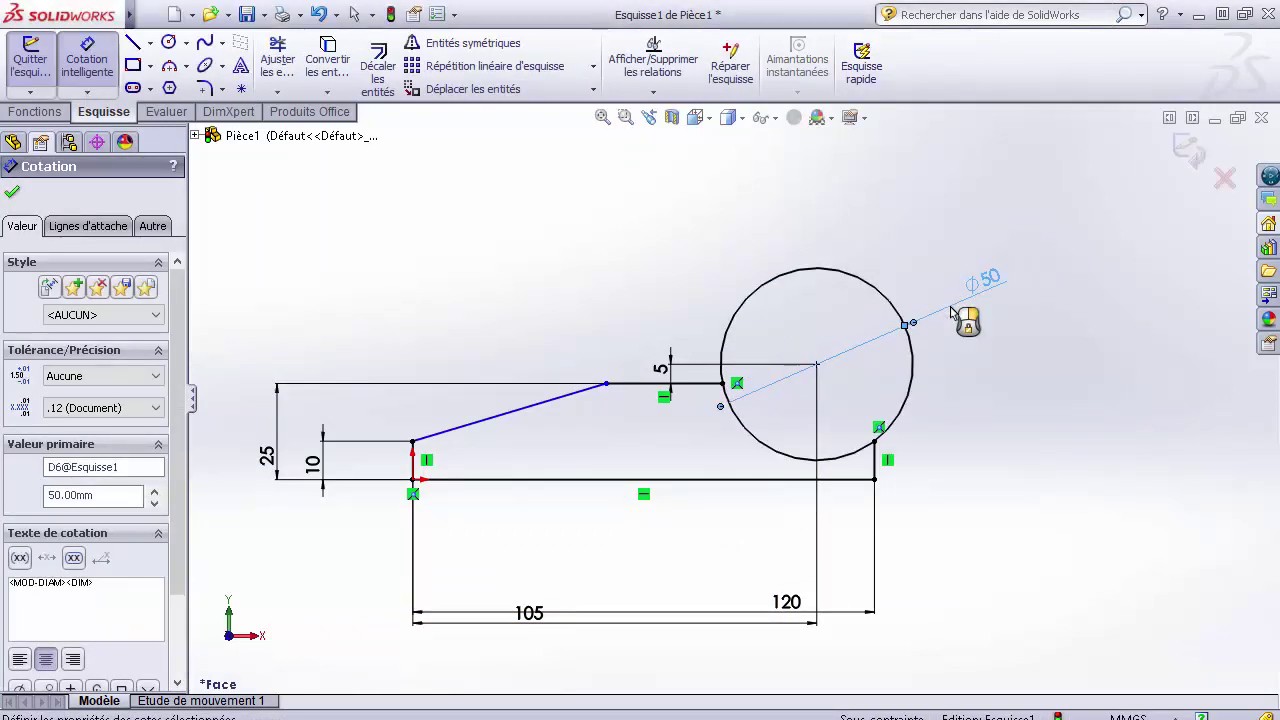
Step: Dimension the horizontal distance between the two ends of the sloped line as 25 mm
click(607, 385)
click(412, 440)
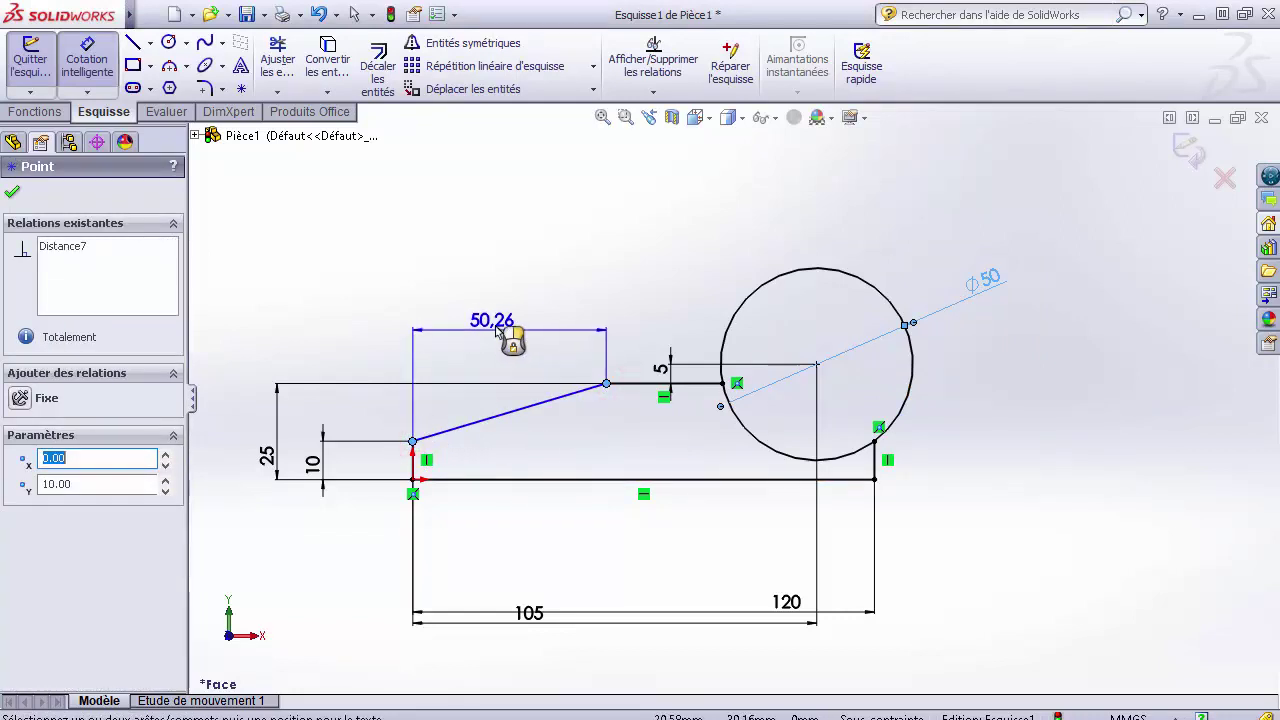
click(493, 323)
text(25)
key(Return)
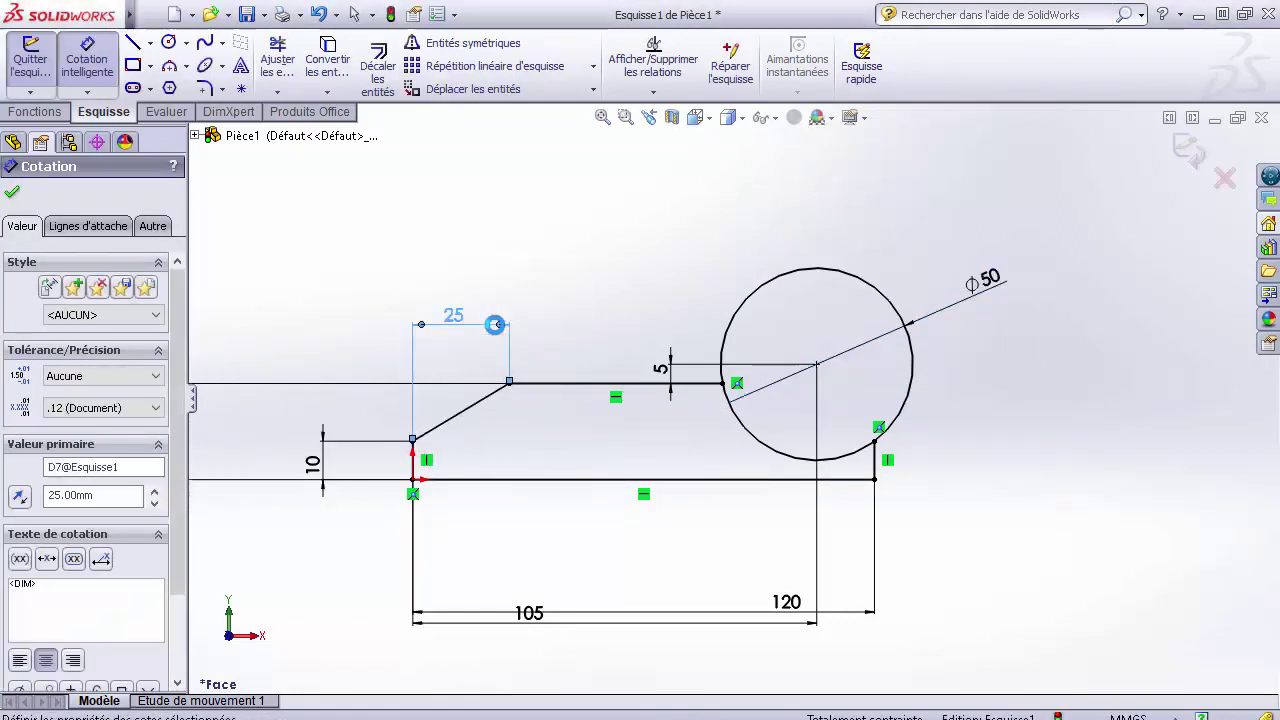
Step: Sketch a smaller circle concentric with the 50 mm circle and dimension its diameter as 25 mm
click(168, 42)
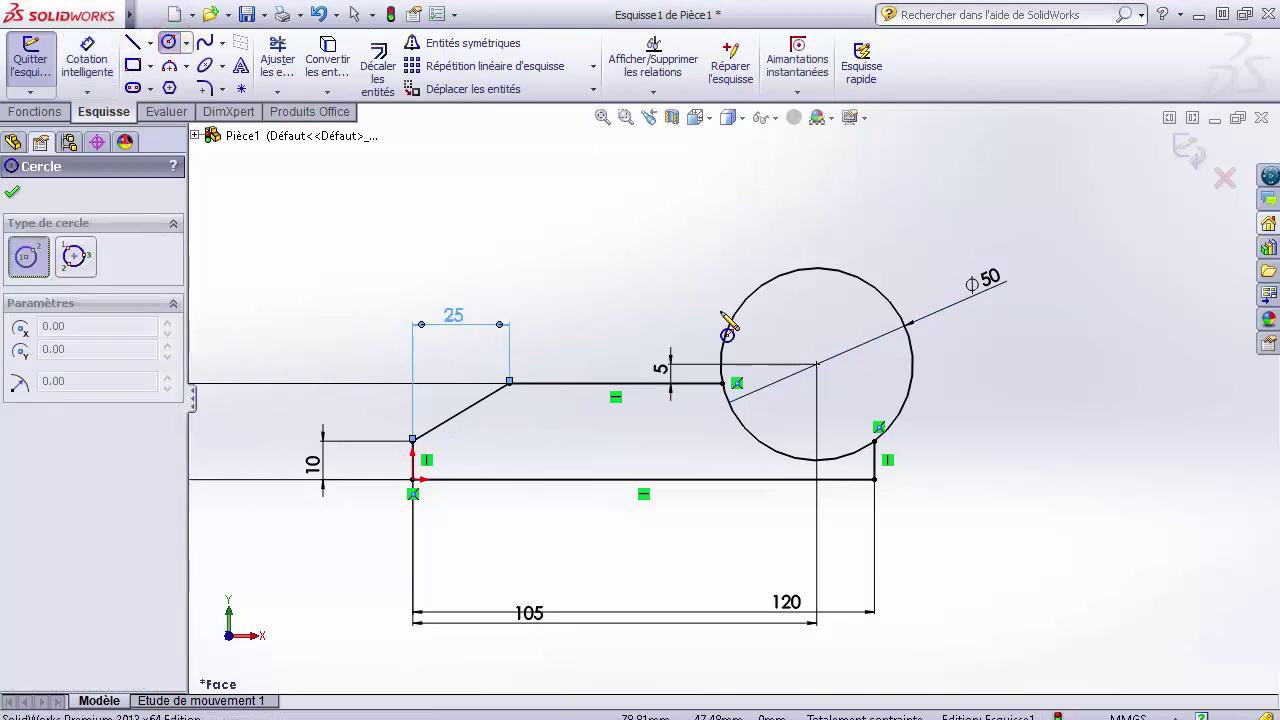
click(817, 364)
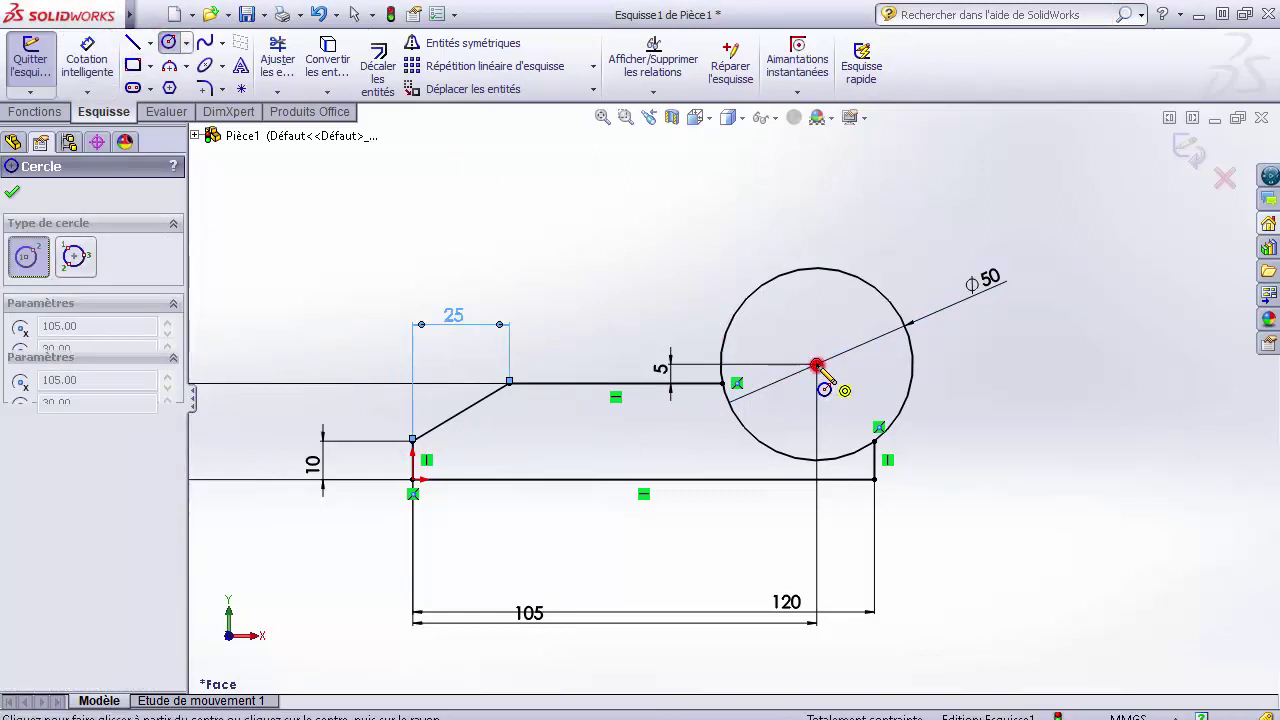
click(826, 422)
click(87, 55)
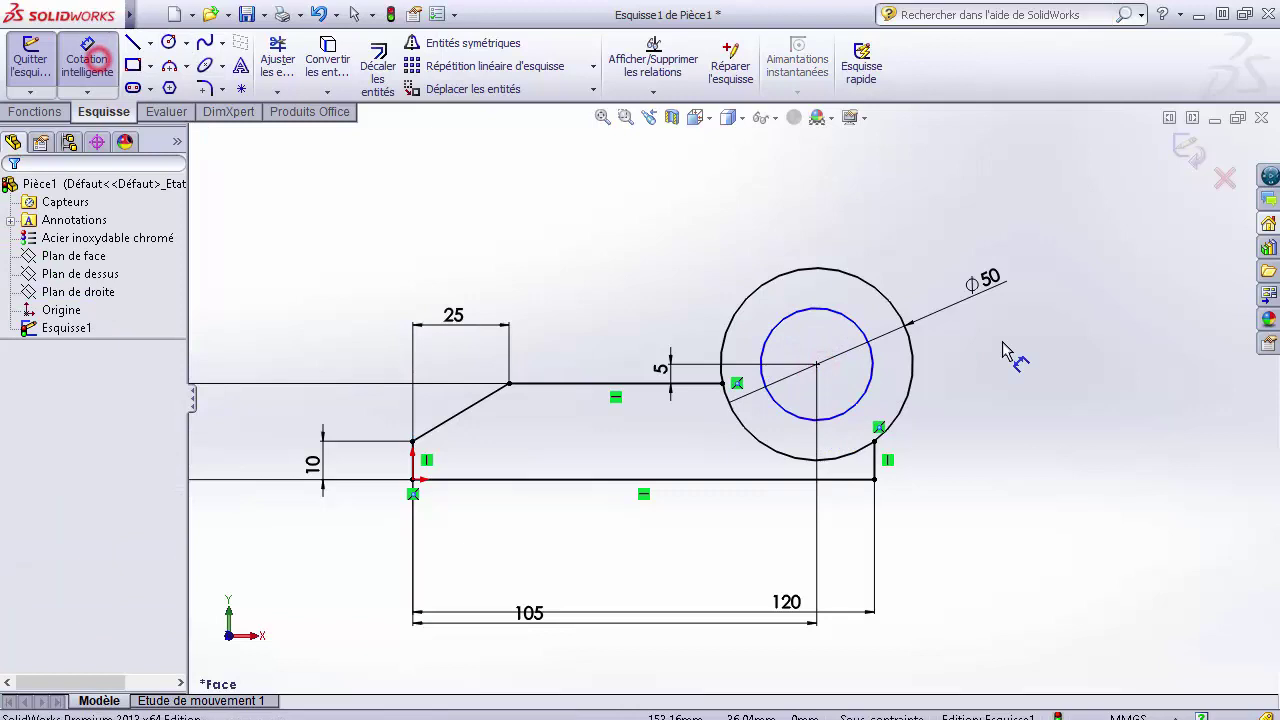
click(852, 322)
click(930, 243)
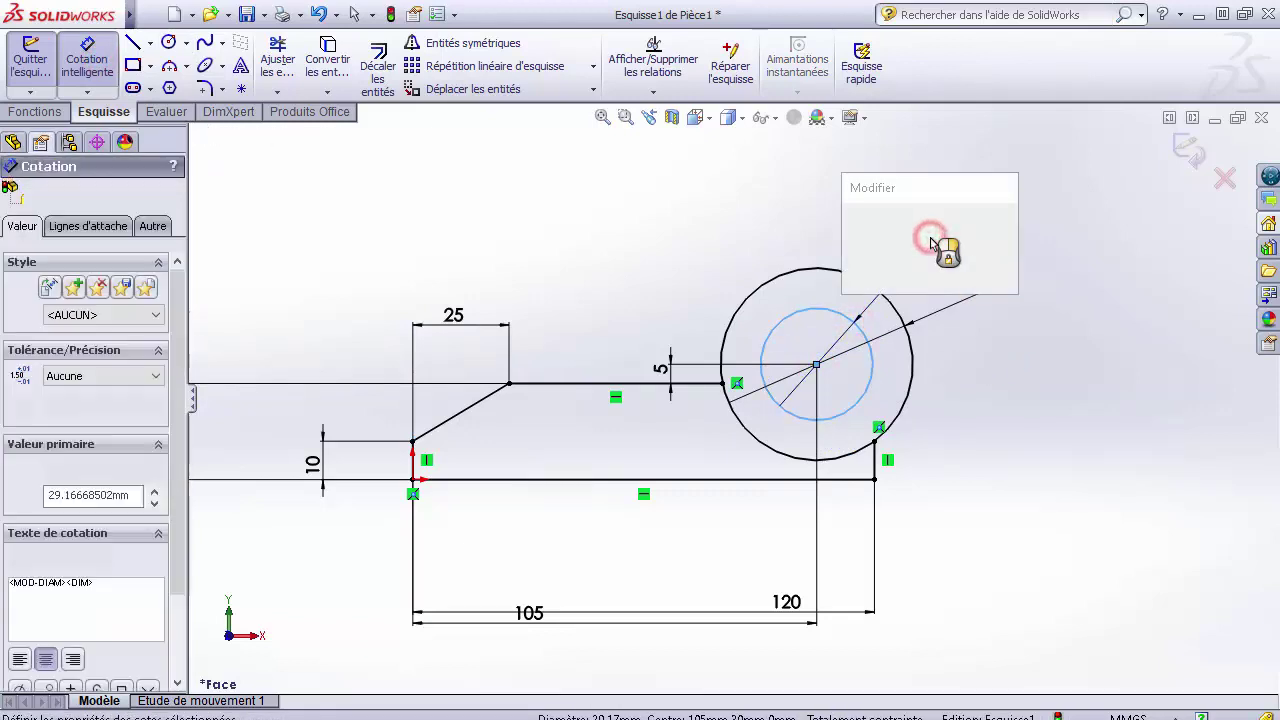
text(25)
key(Return)
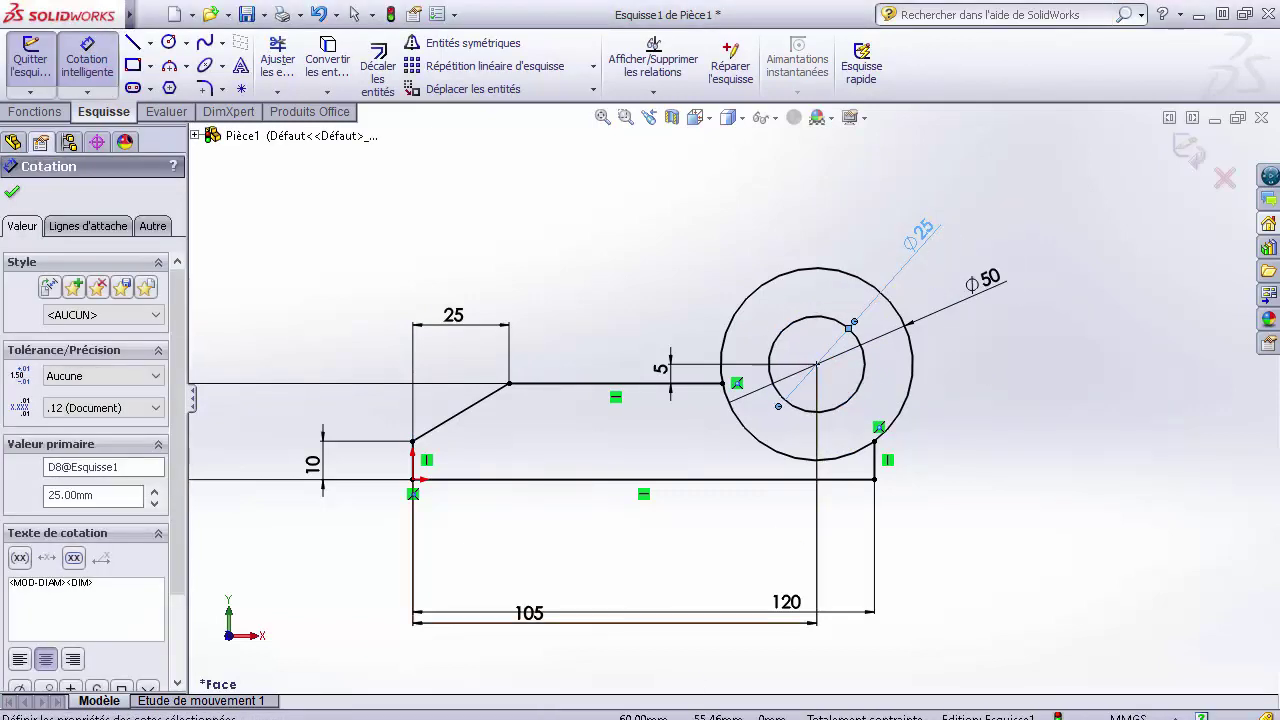
Step: Check the drawing and sketch a vertical line from the upper horizontal line to the base line, about 37 mm from the slope's upper end
click(532, 675)
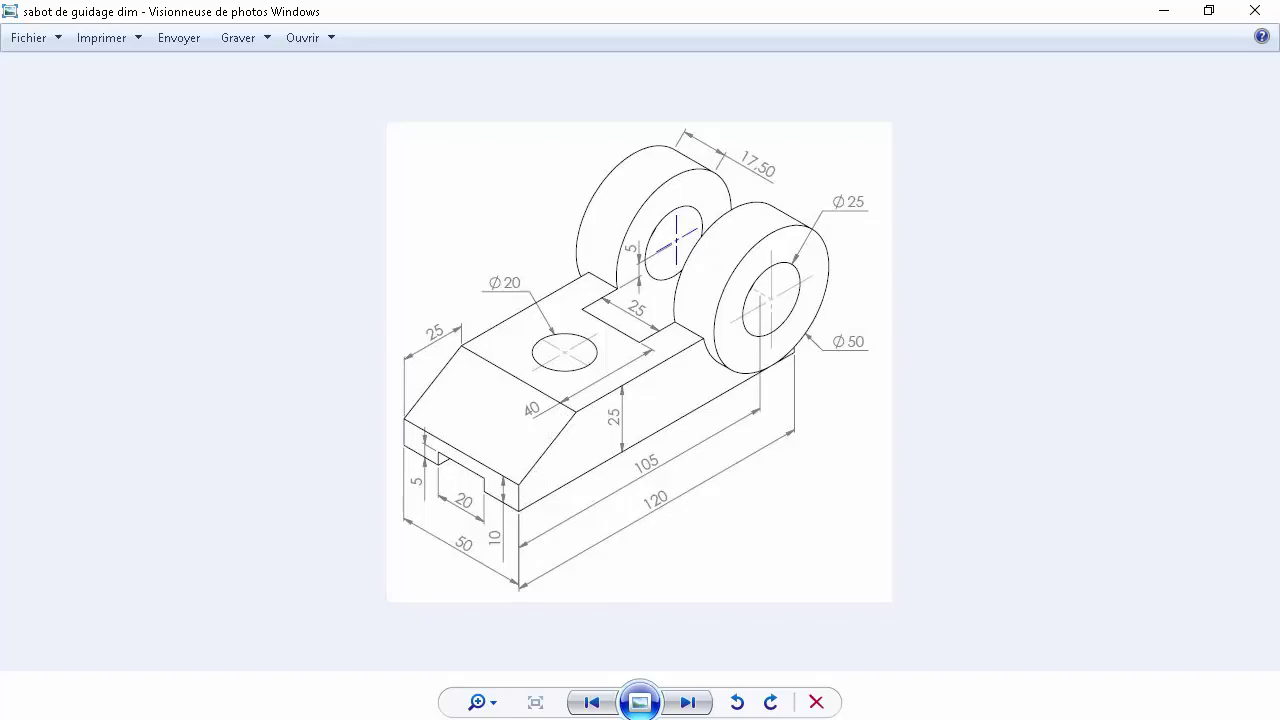
key(alt+Tab)
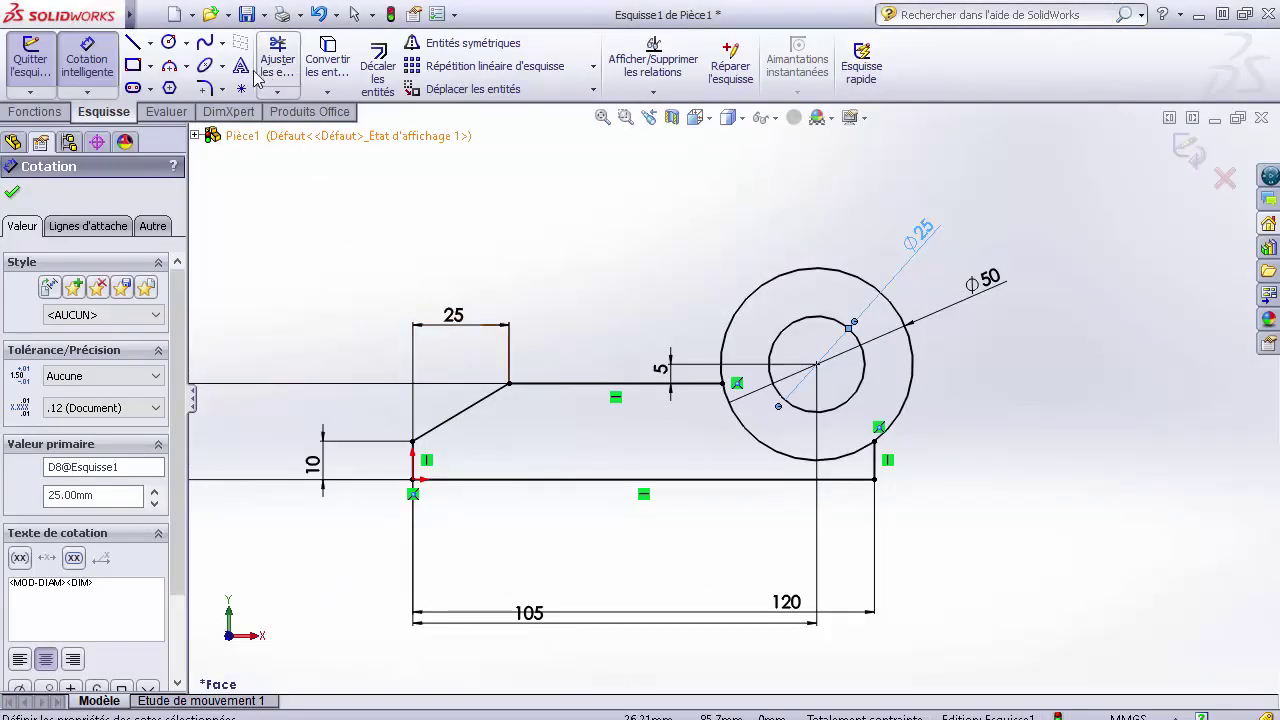
click(132, 43)
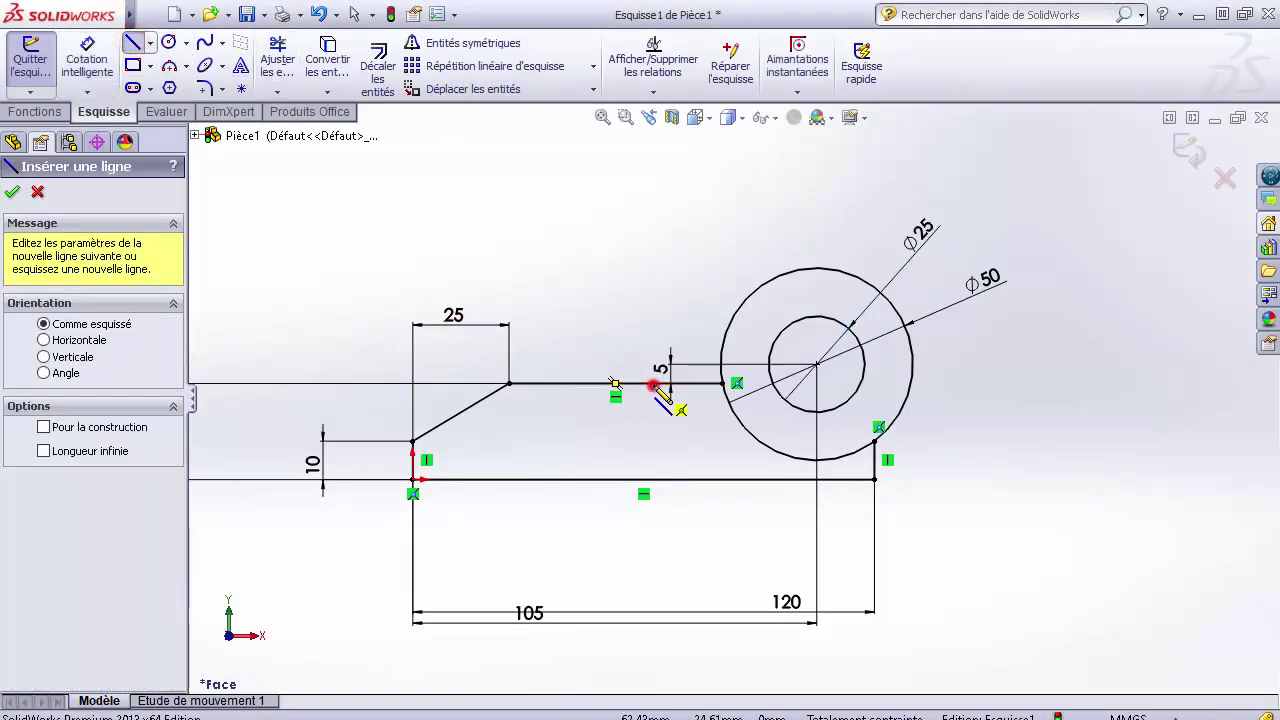
click(653, 384)
click(650, 480)
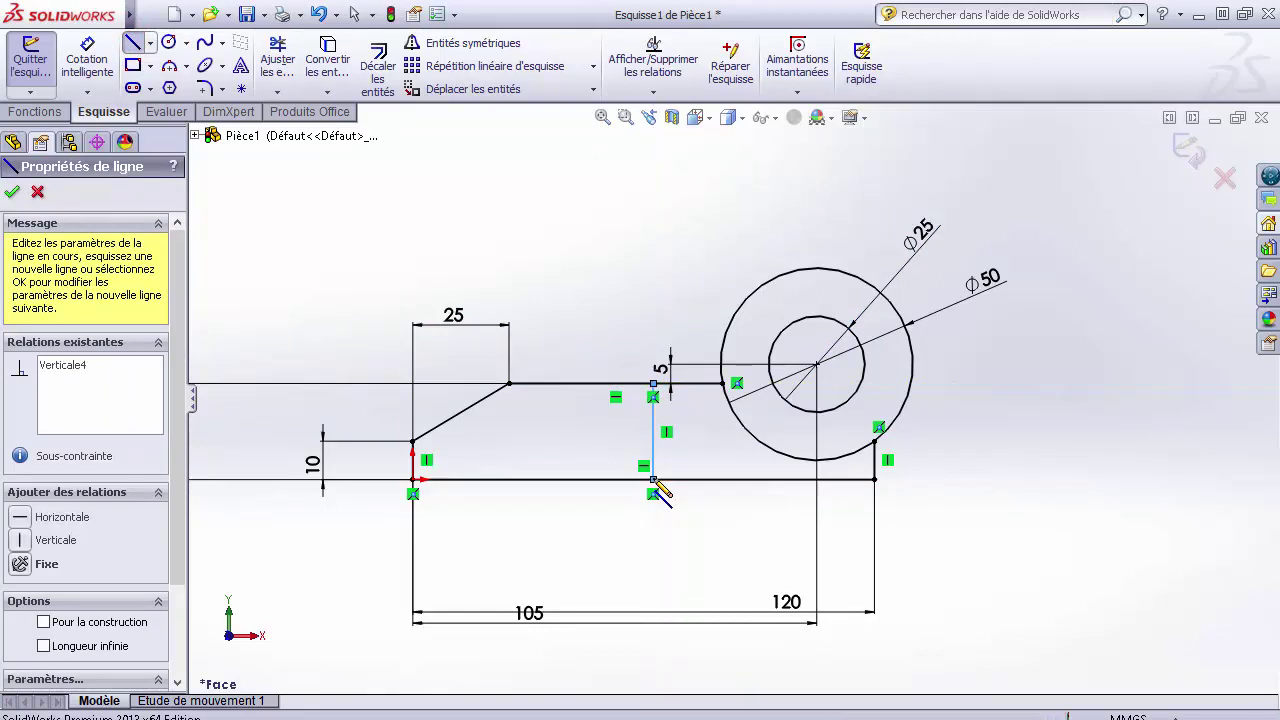
key(Escape)
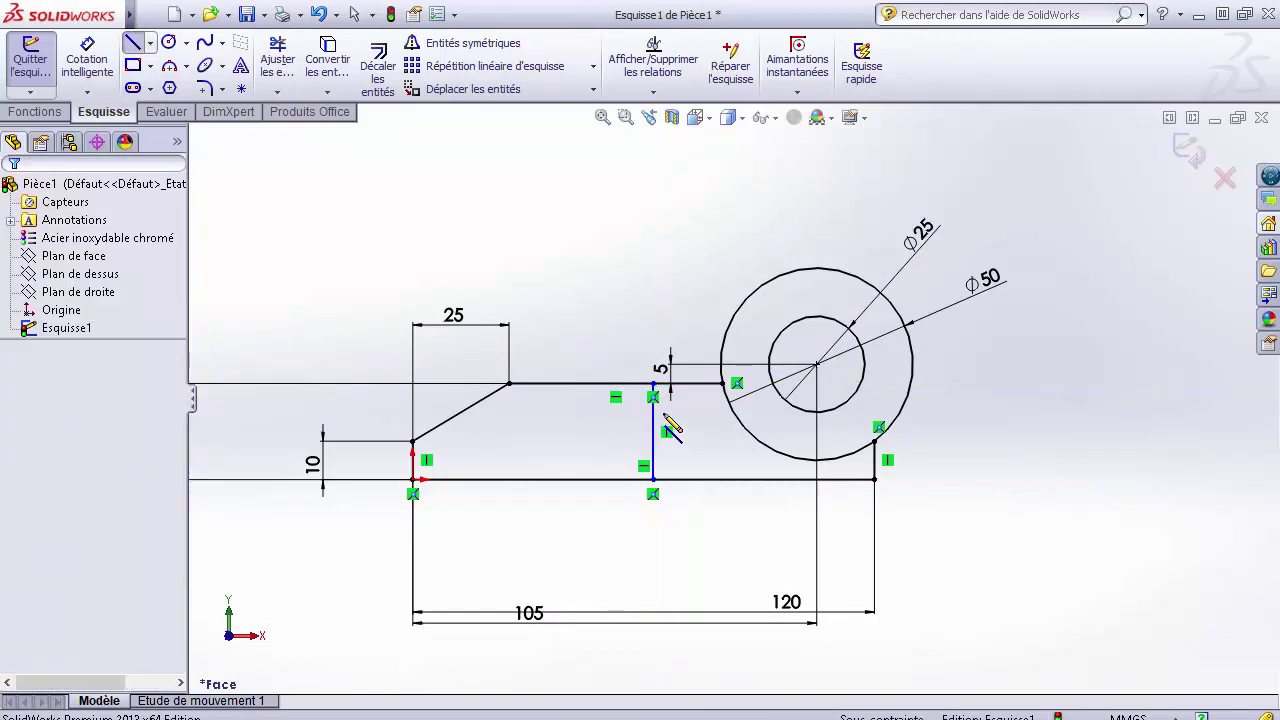
Step: Dimension the distance from the sloped line's upper end to the inner vertical line as 40 mm and leave Smart Dimension
click(88, 52)
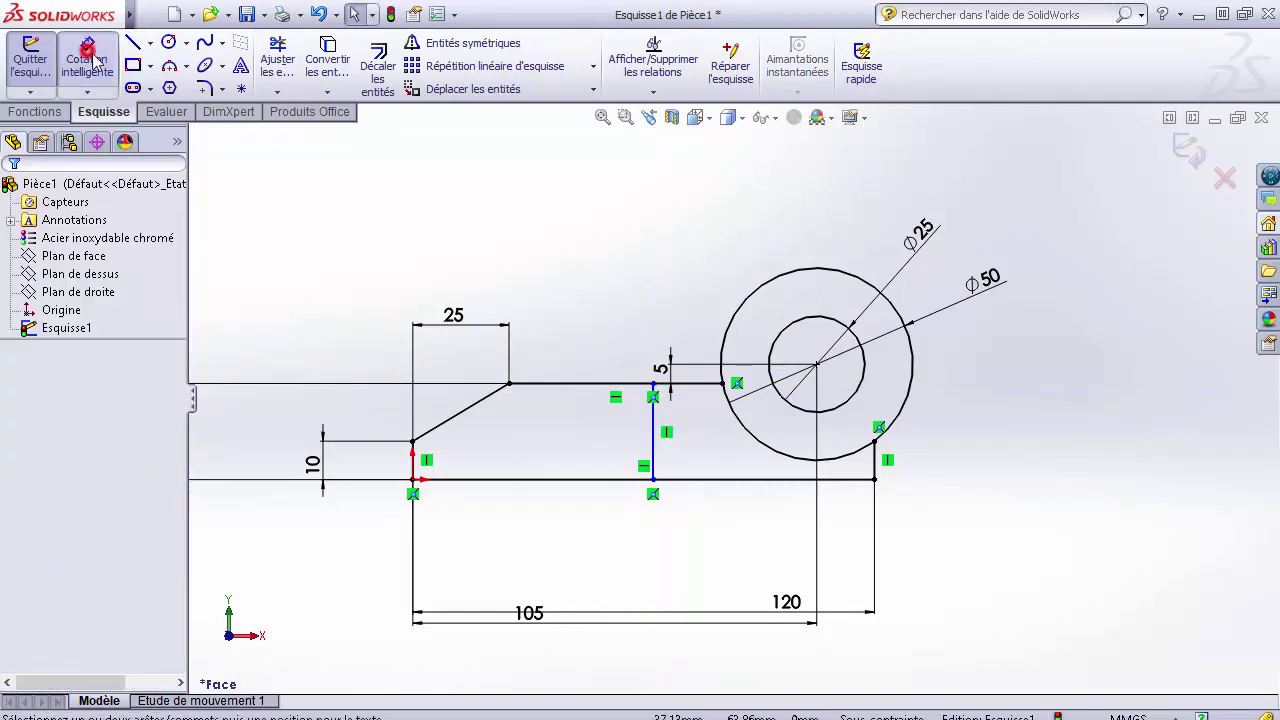
click(510, 384)
click(653, 384)
click(588, 268)
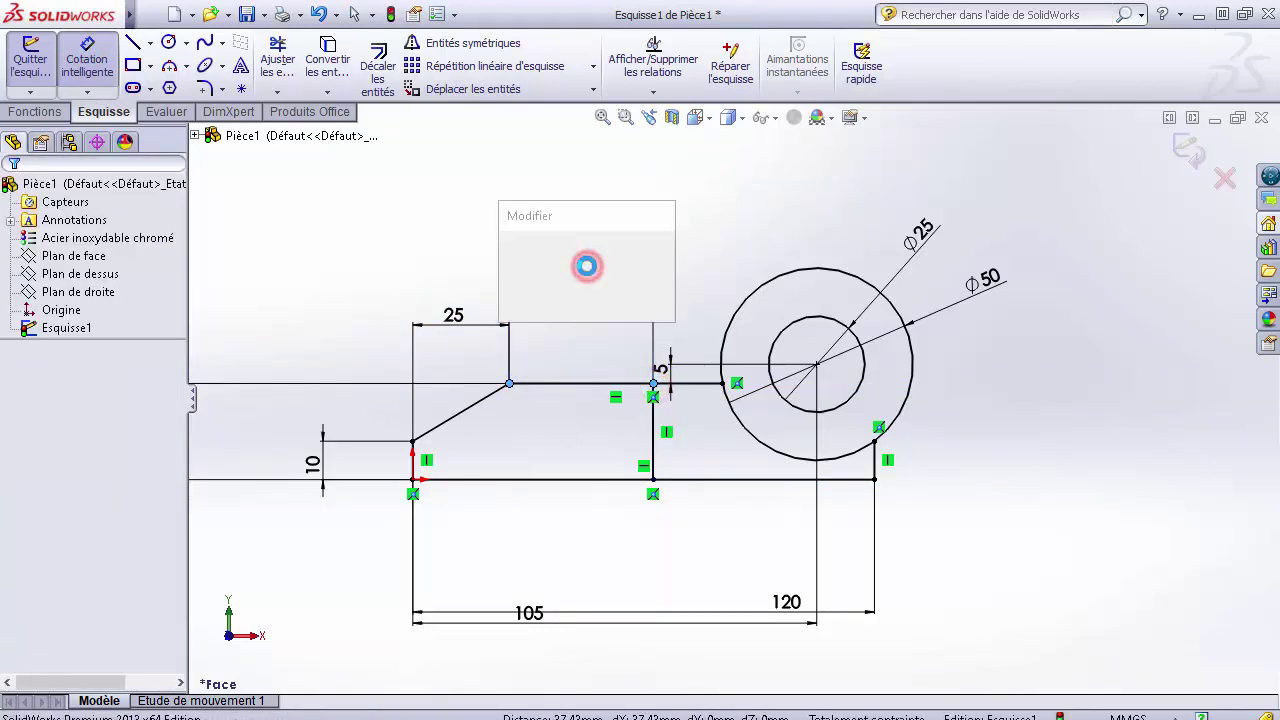
text(40)
key(Return)
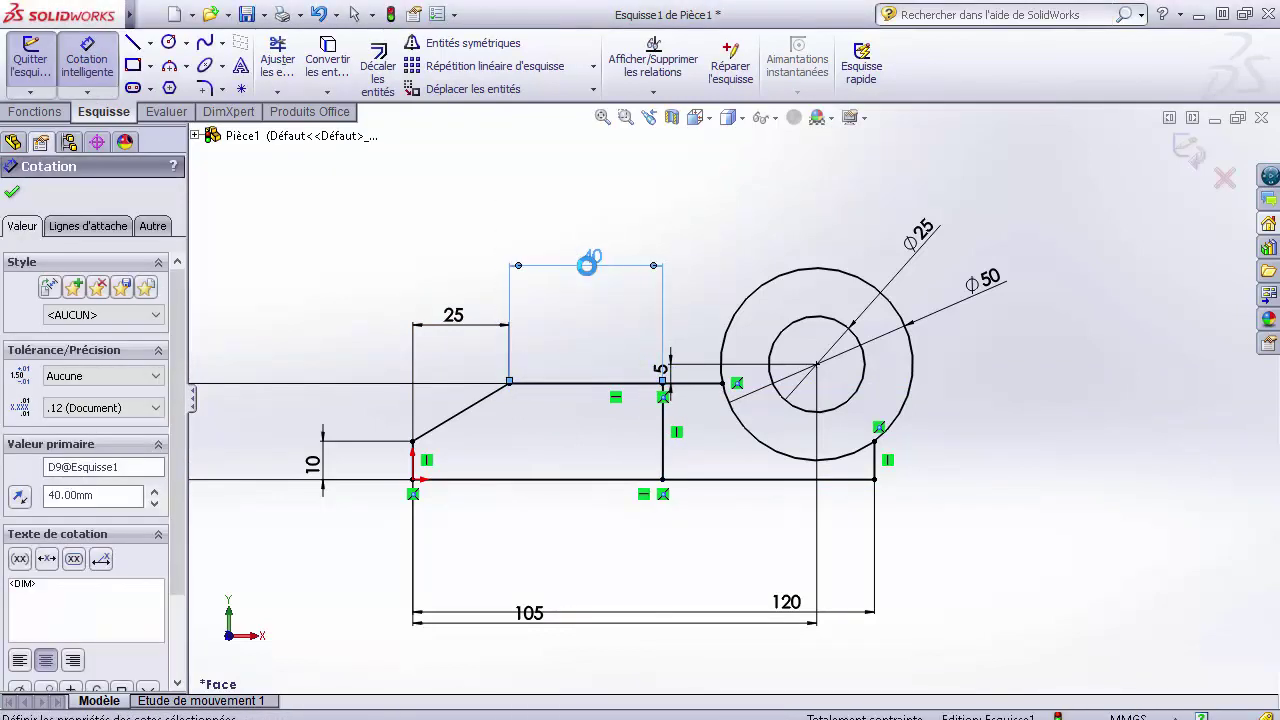
key(Escape)
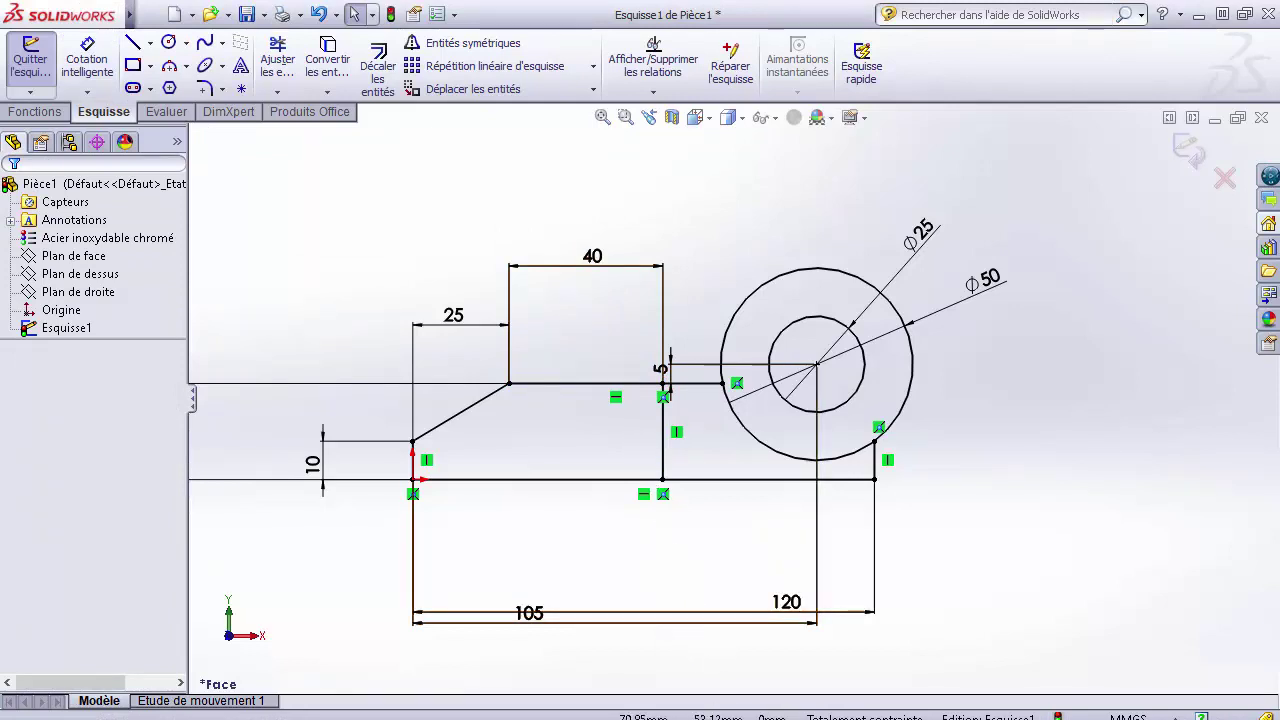
Step: Examine the part's middle plane on the dimensioned drawing, from the rear notch through the hole to the front slot
mouse_move(470, 712)
click(596, 671)
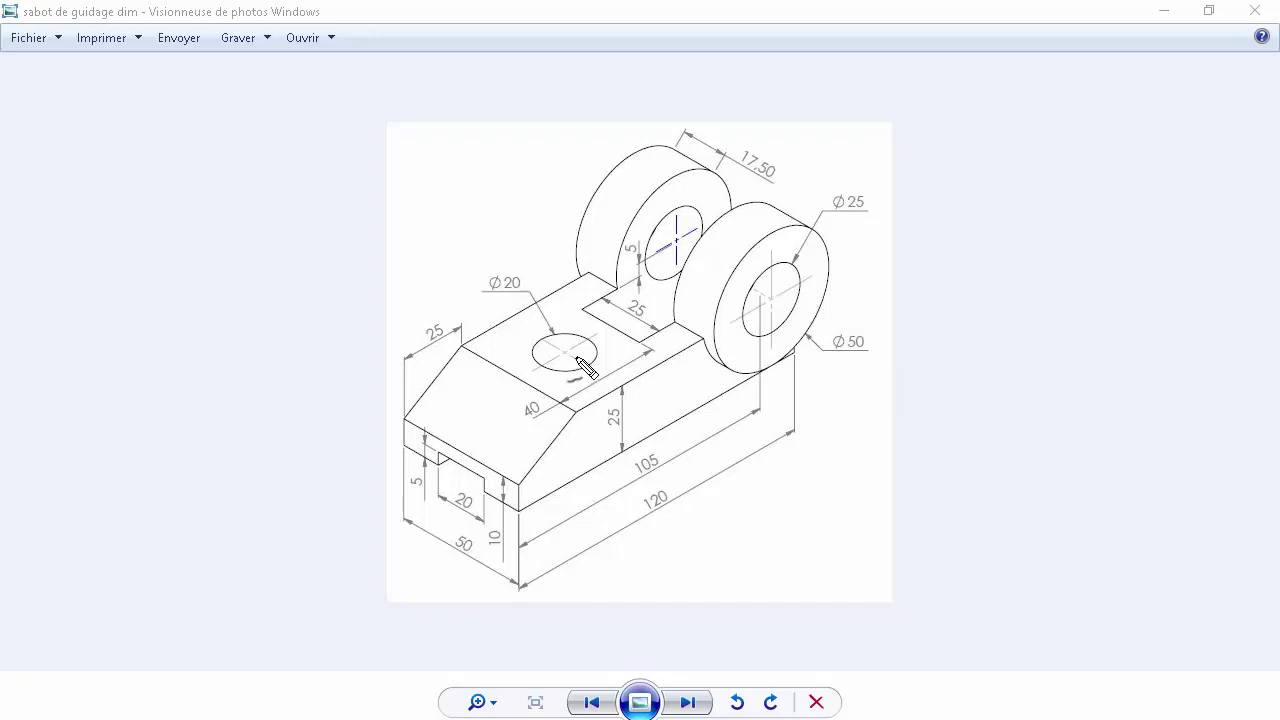
click(607, 325)
mouse_move(607, 325)
mouse_down()
mouse_move(482, 420)
mouse_move(458, 484)
mouse_up()
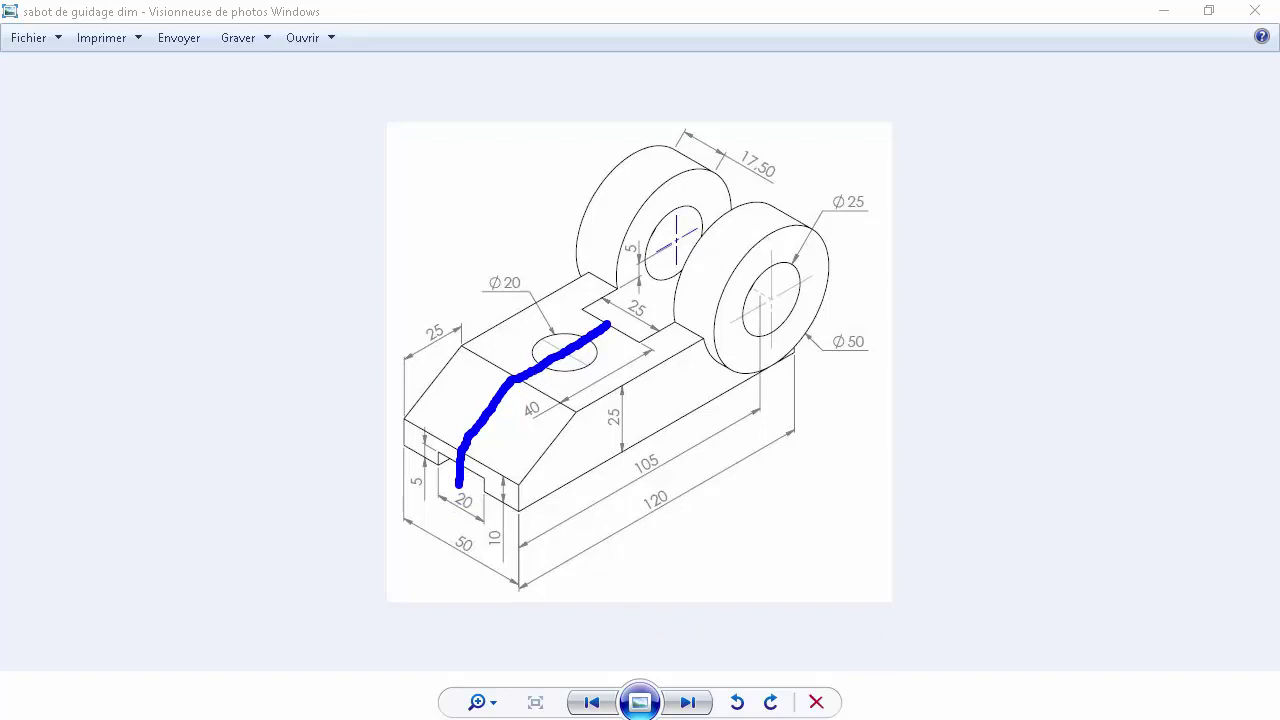
key(Escape)
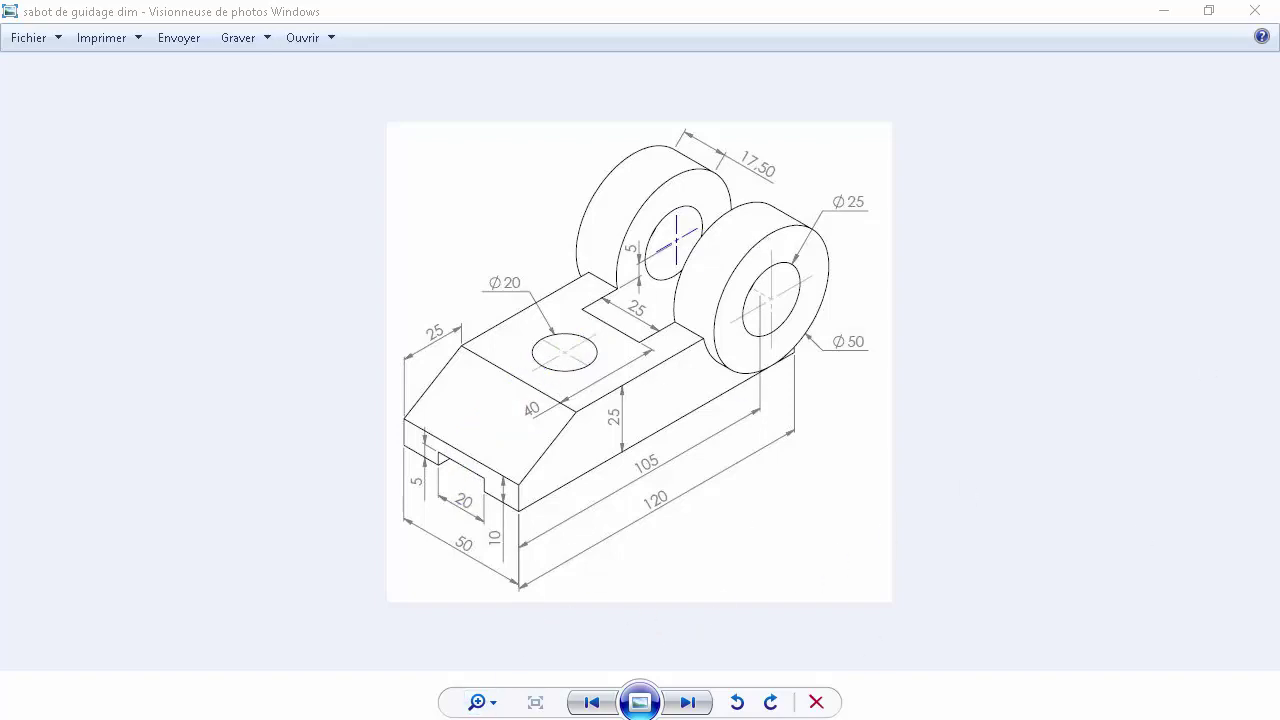
key(alt+Tab)
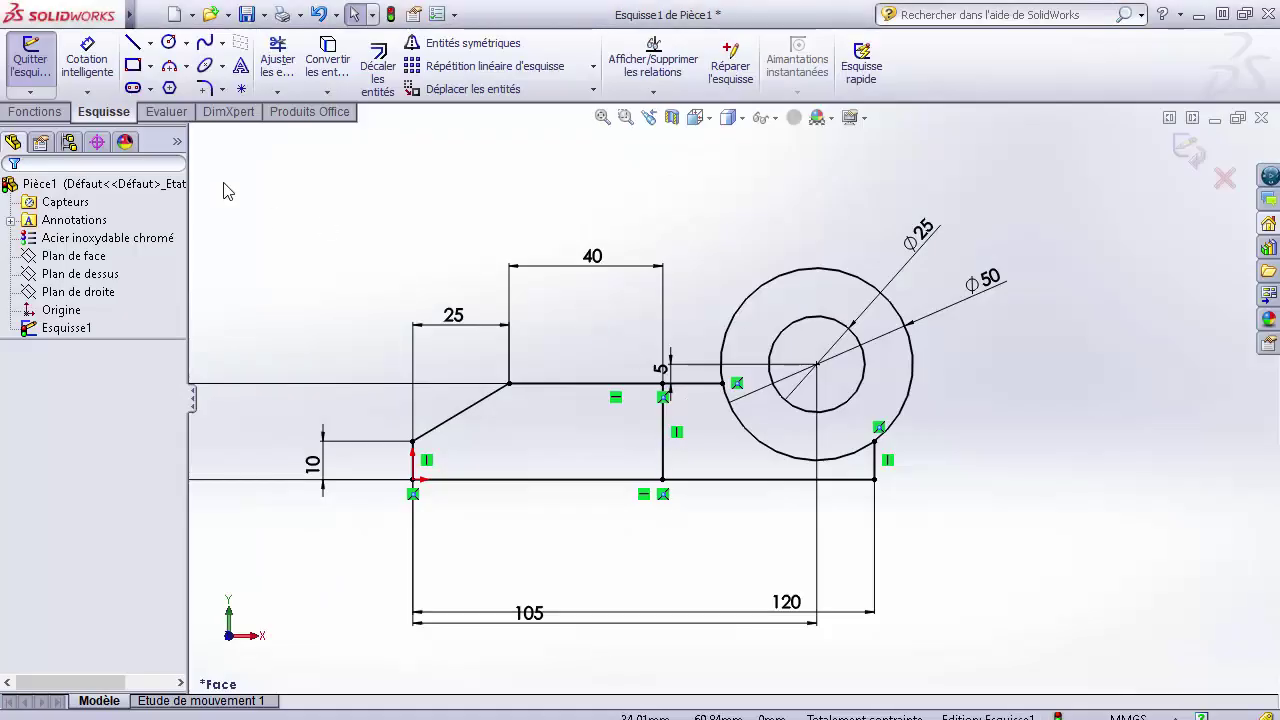
Step: Extrude the closed front region with the slope, between the origin and the inner vertical line, 25 mm using the mid-plane condition
click(35, 112)
click(43, 62)
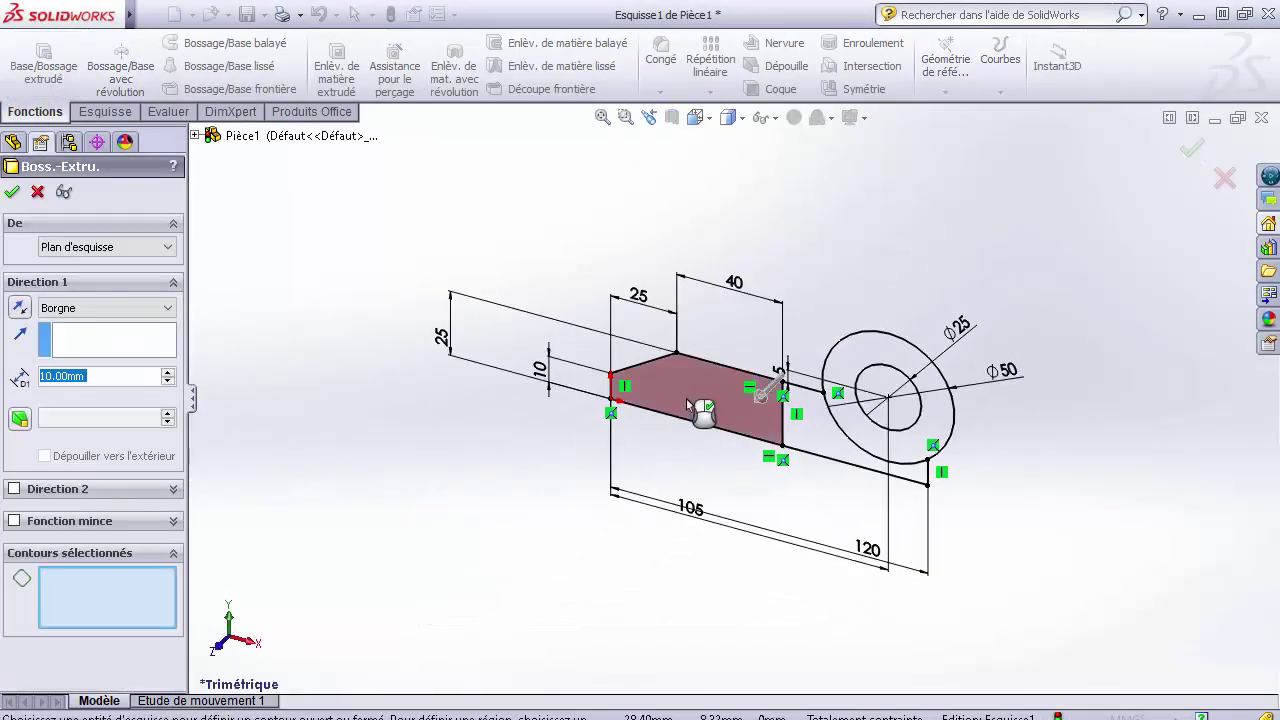
click(688, 400)
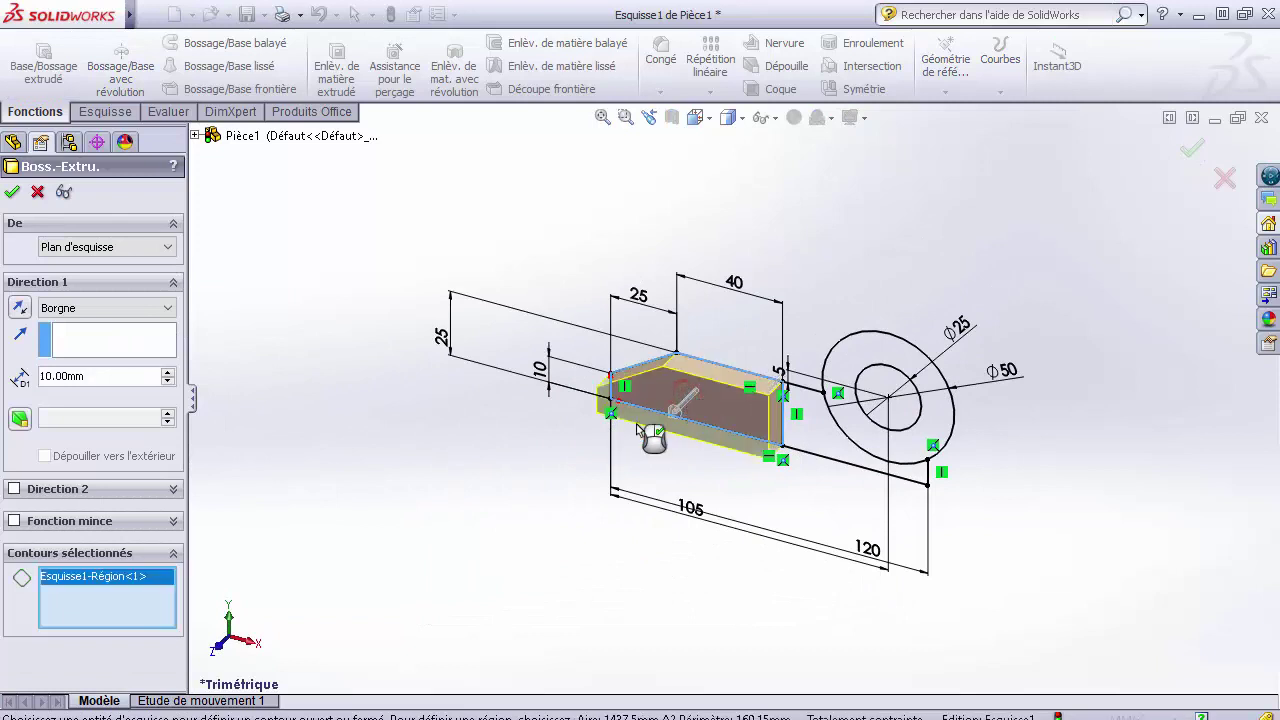
click(84, 309)
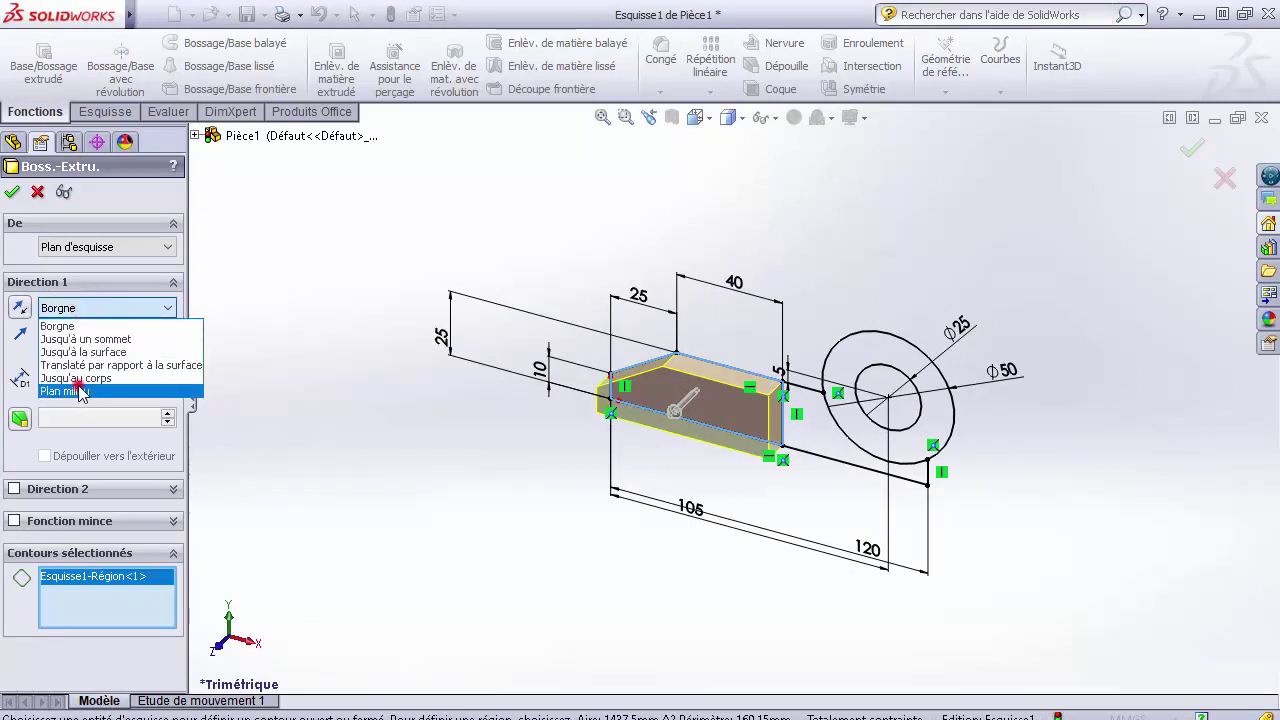
click(86, 391)
double_click(96, 378)
text(25)
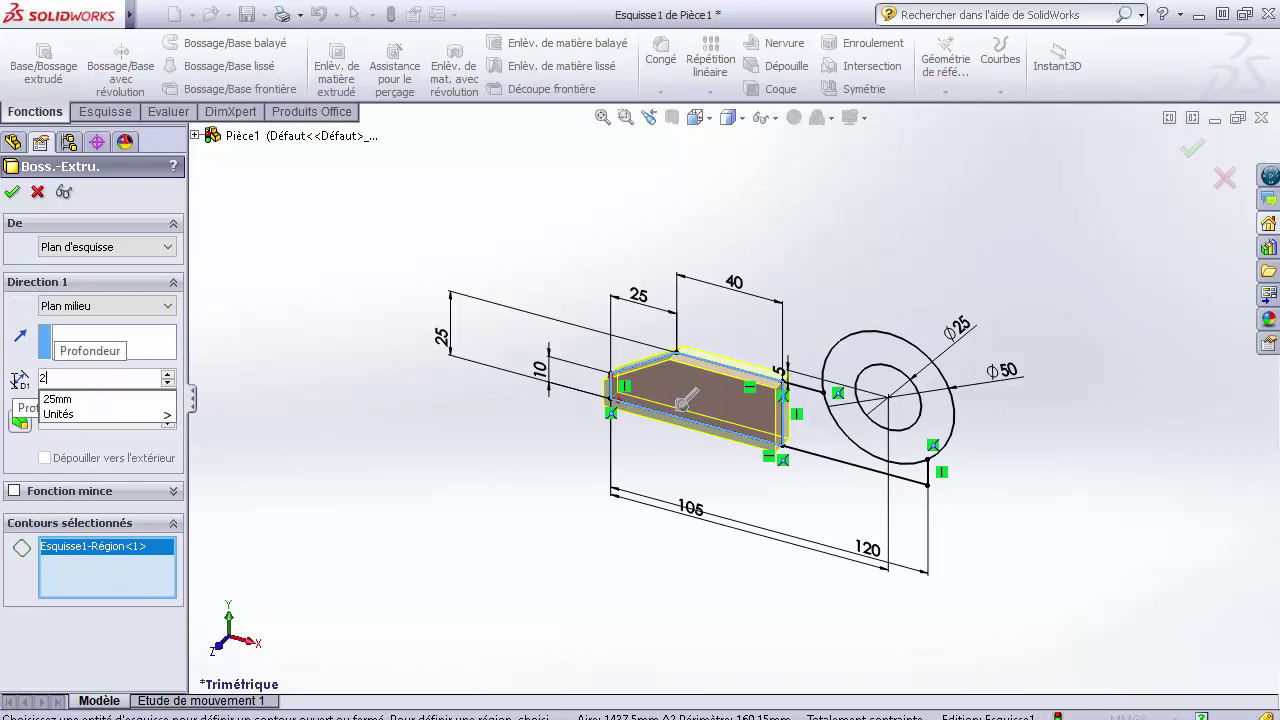
key(Return)
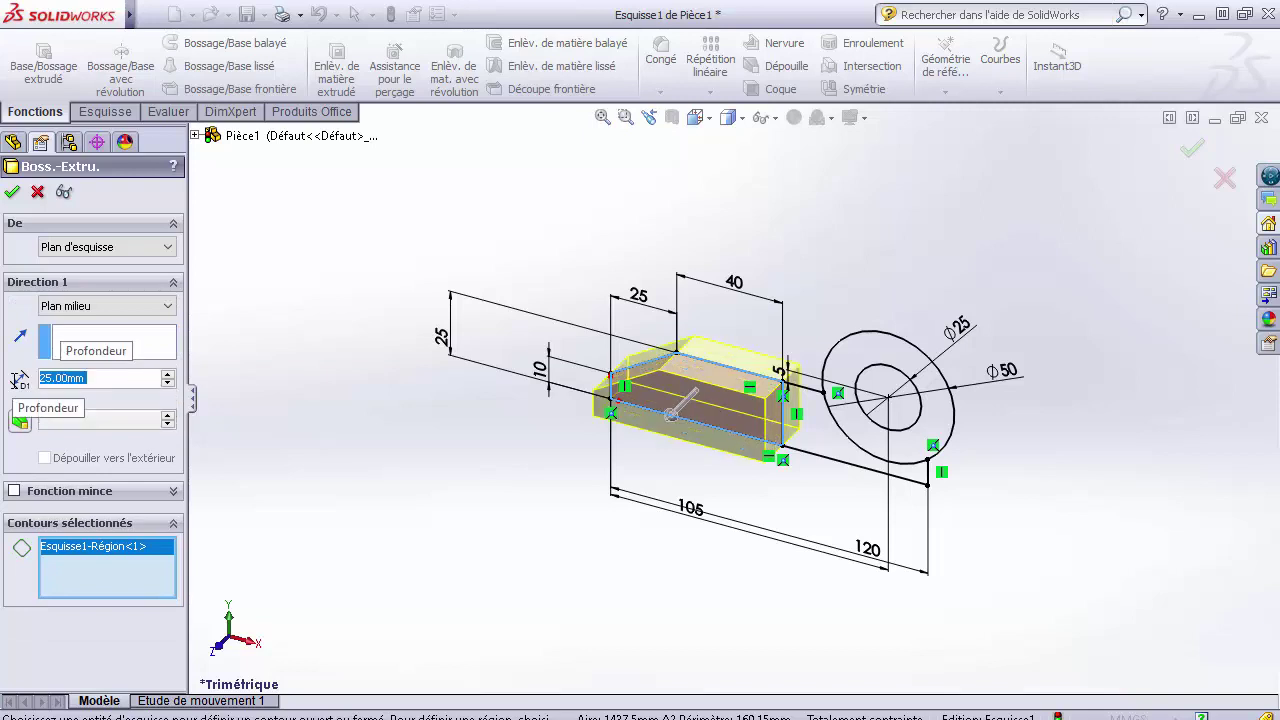
click(12, 193)
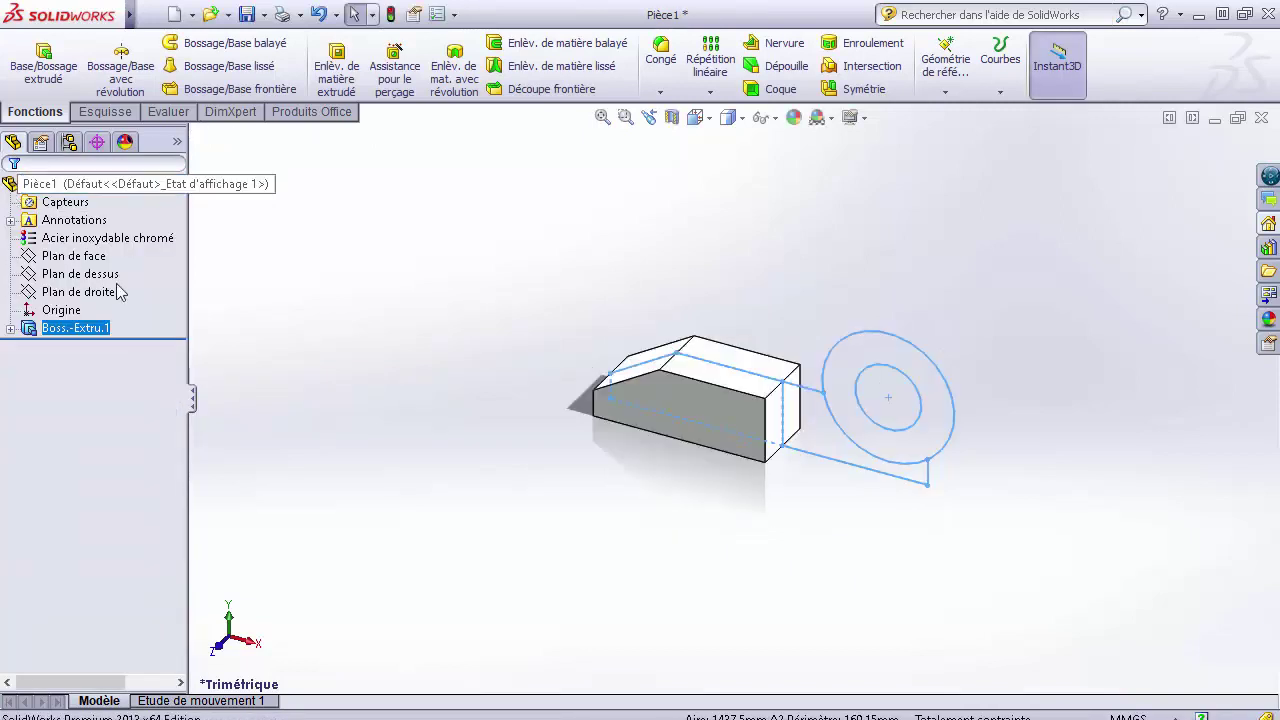
click(417, 371)
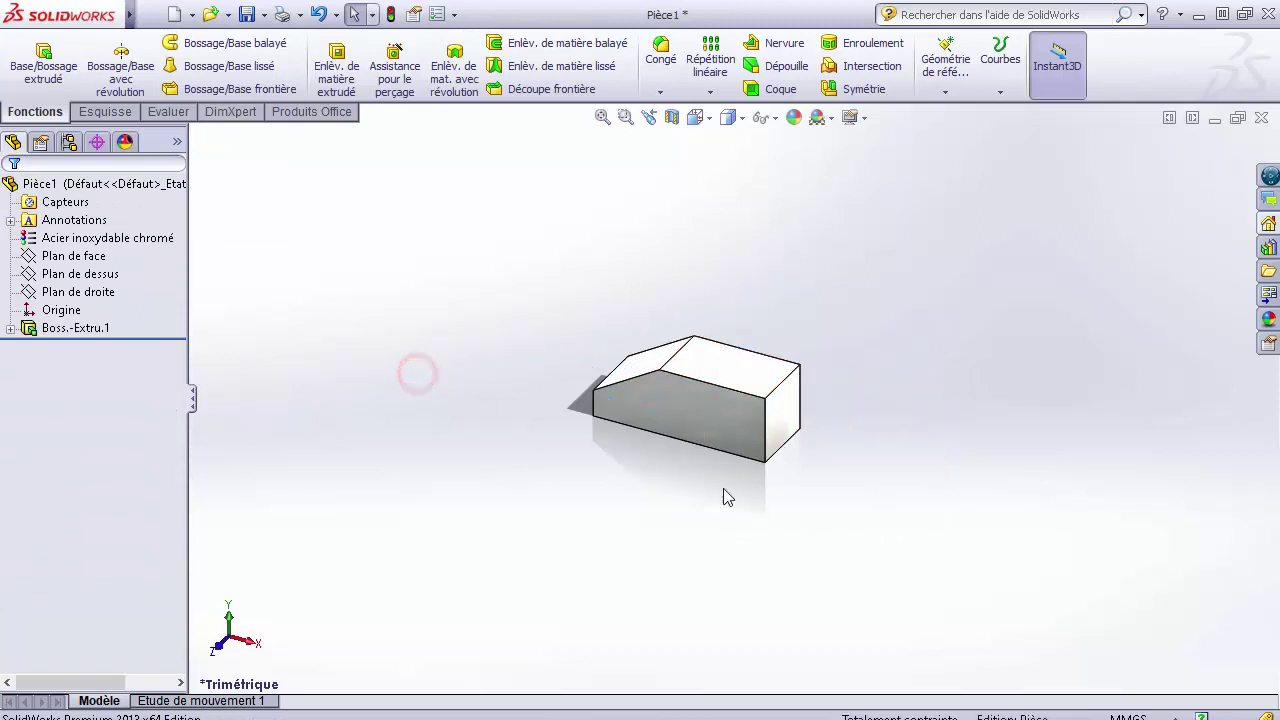
Step: Show the side profile sketch used by the front block's extrusion so its remaining contours can be reused
click(10, 329)
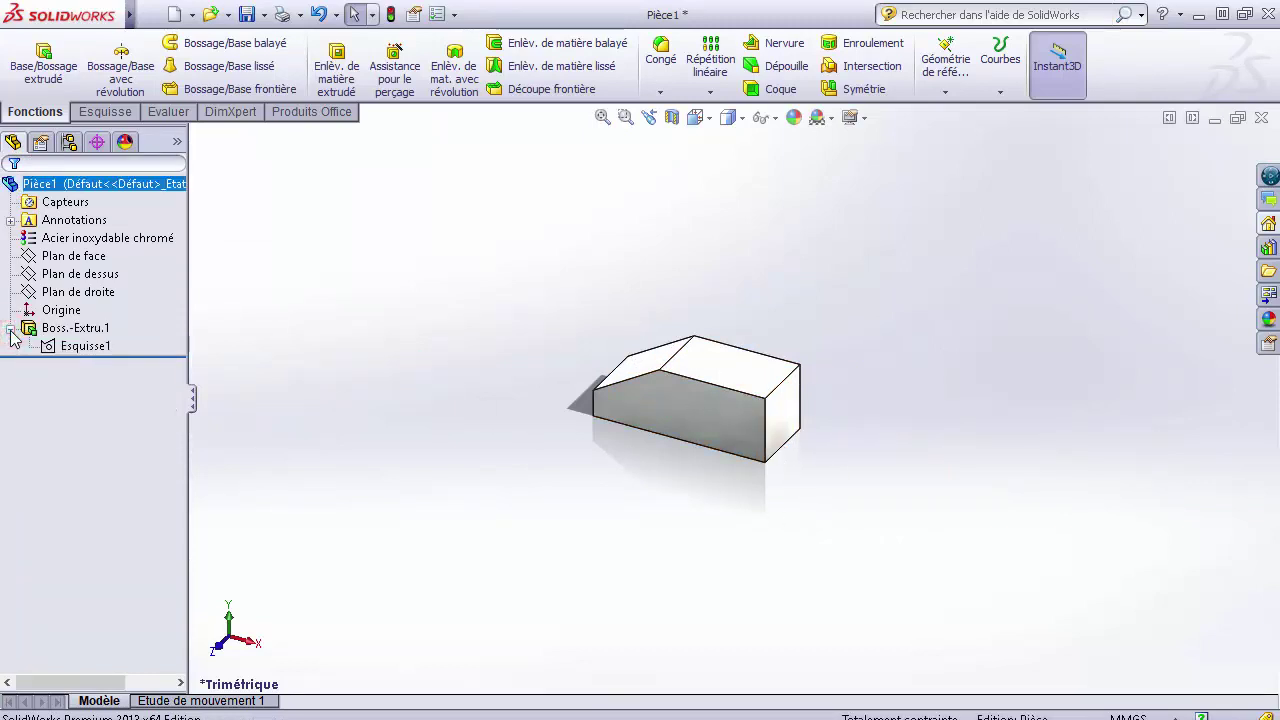
click(55, 346)
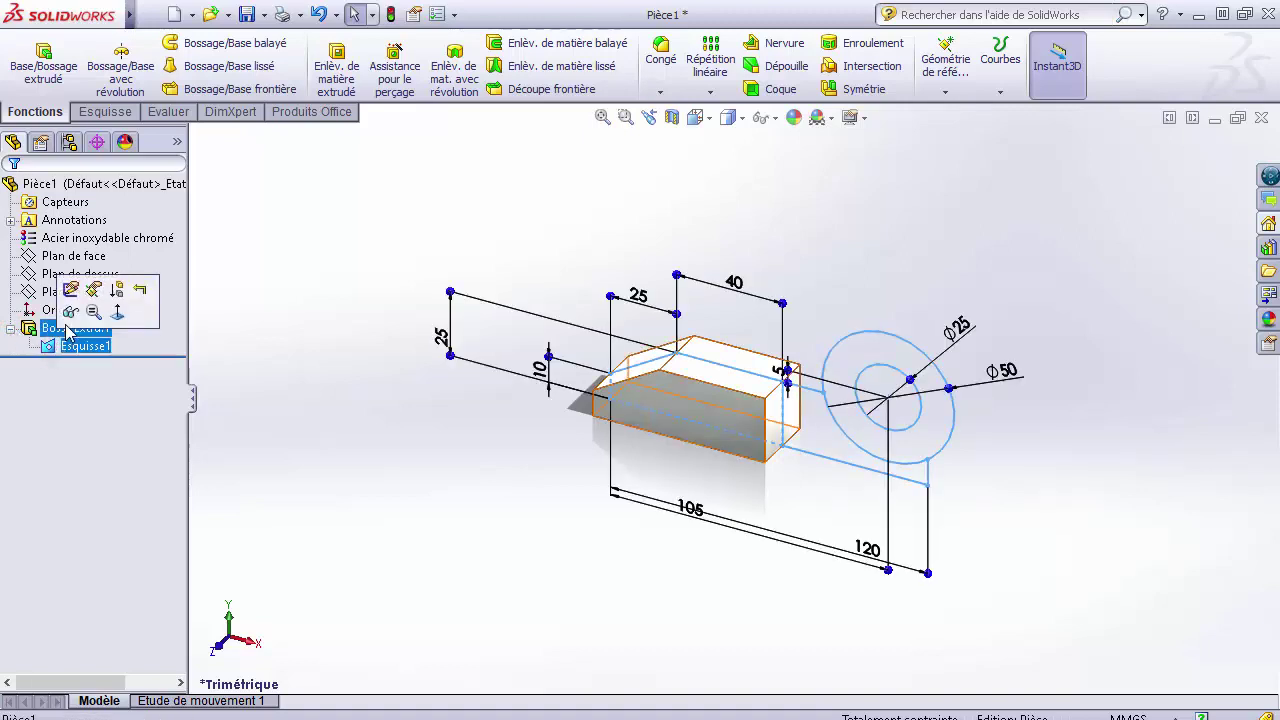
click(69, 315)
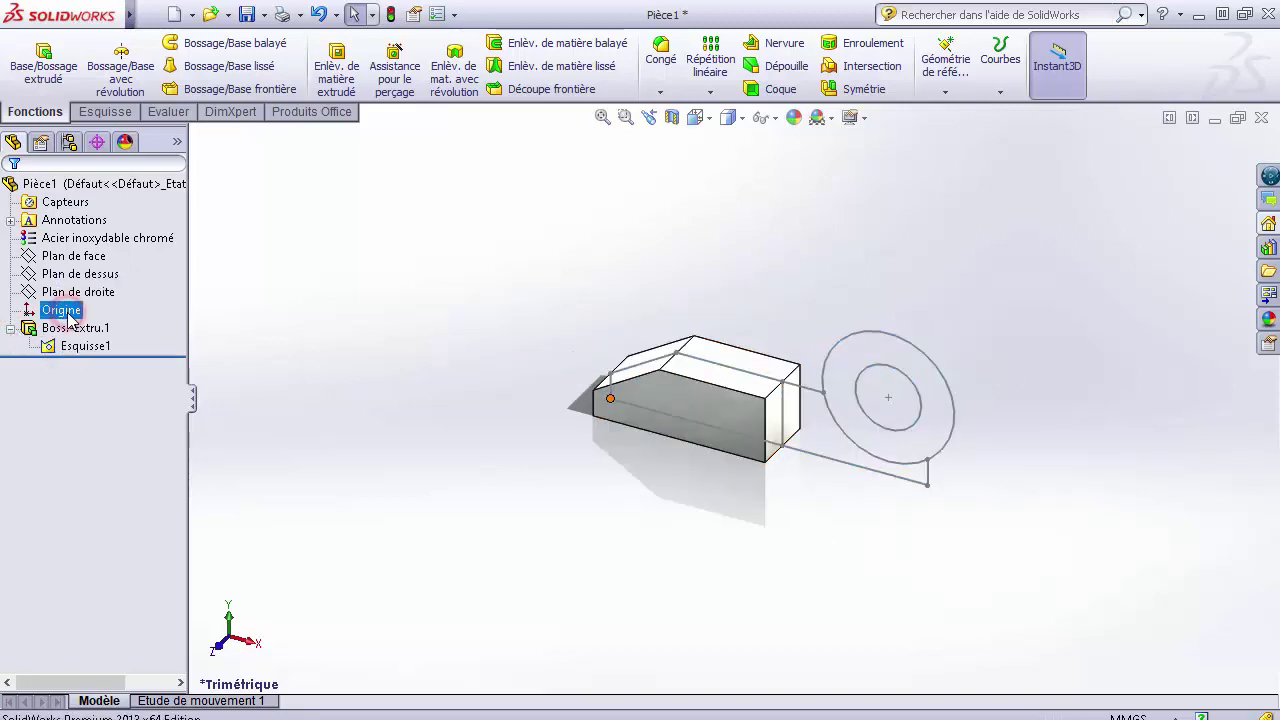
click(576, 458)
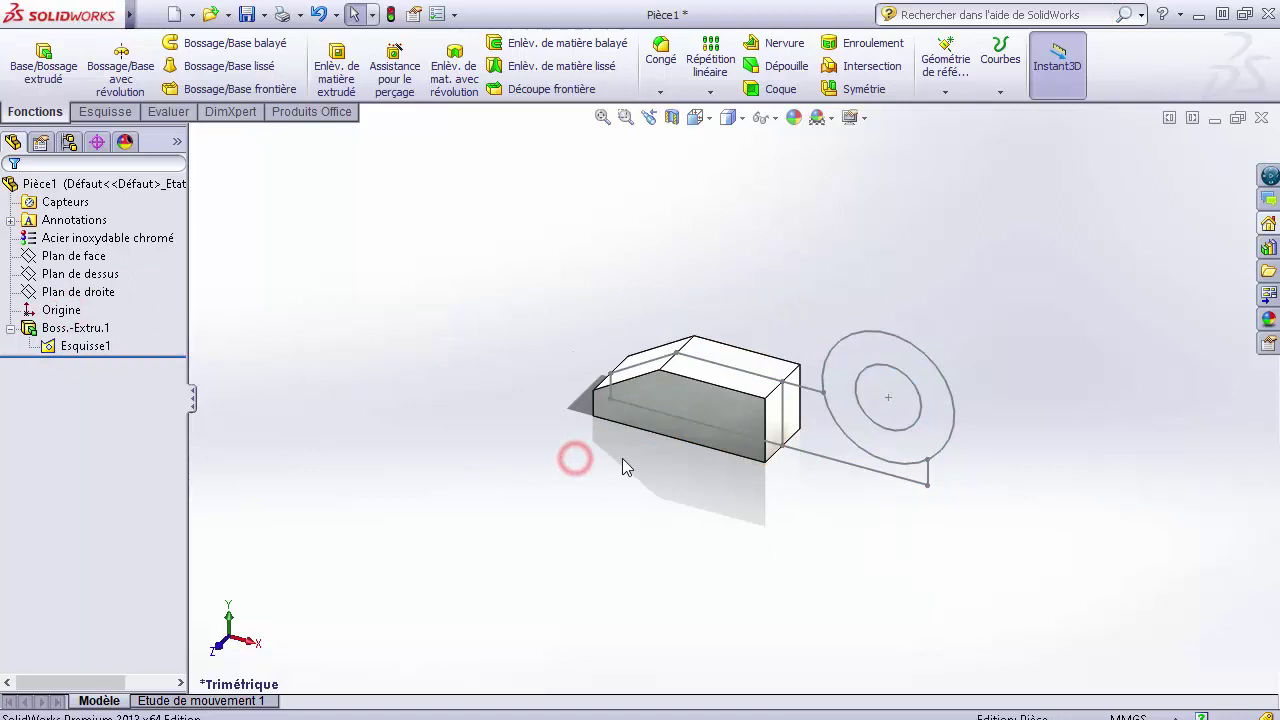
Step: Start a boss extrusion from the side profile sketch without thin feature, replacing its open contour with the rear base region and the ring region
click(852, 464)
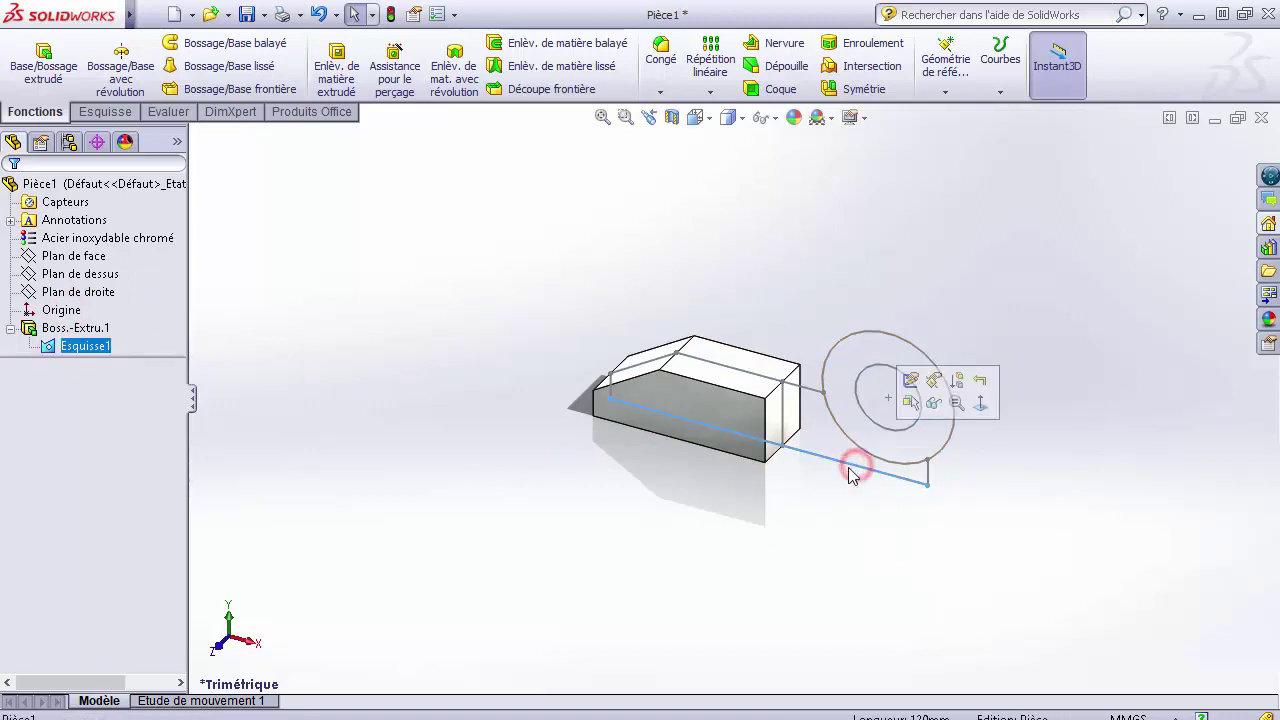
click(42, 72)
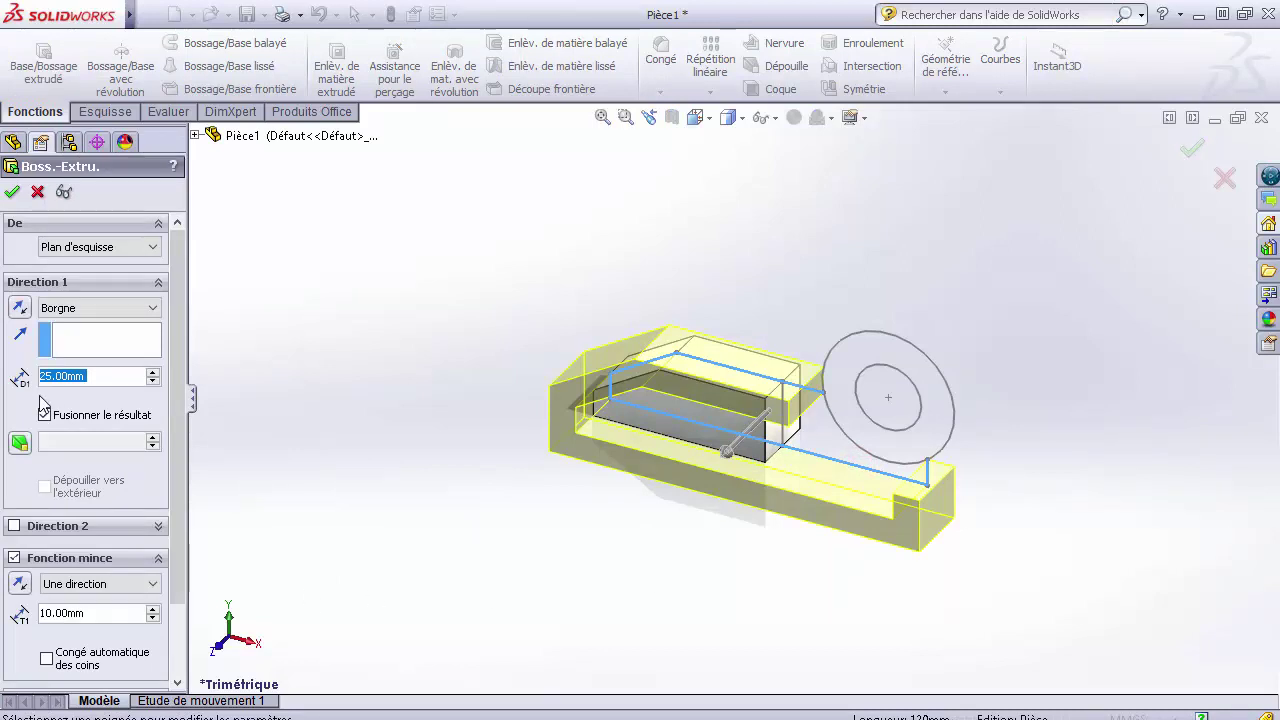
click(14, 558)
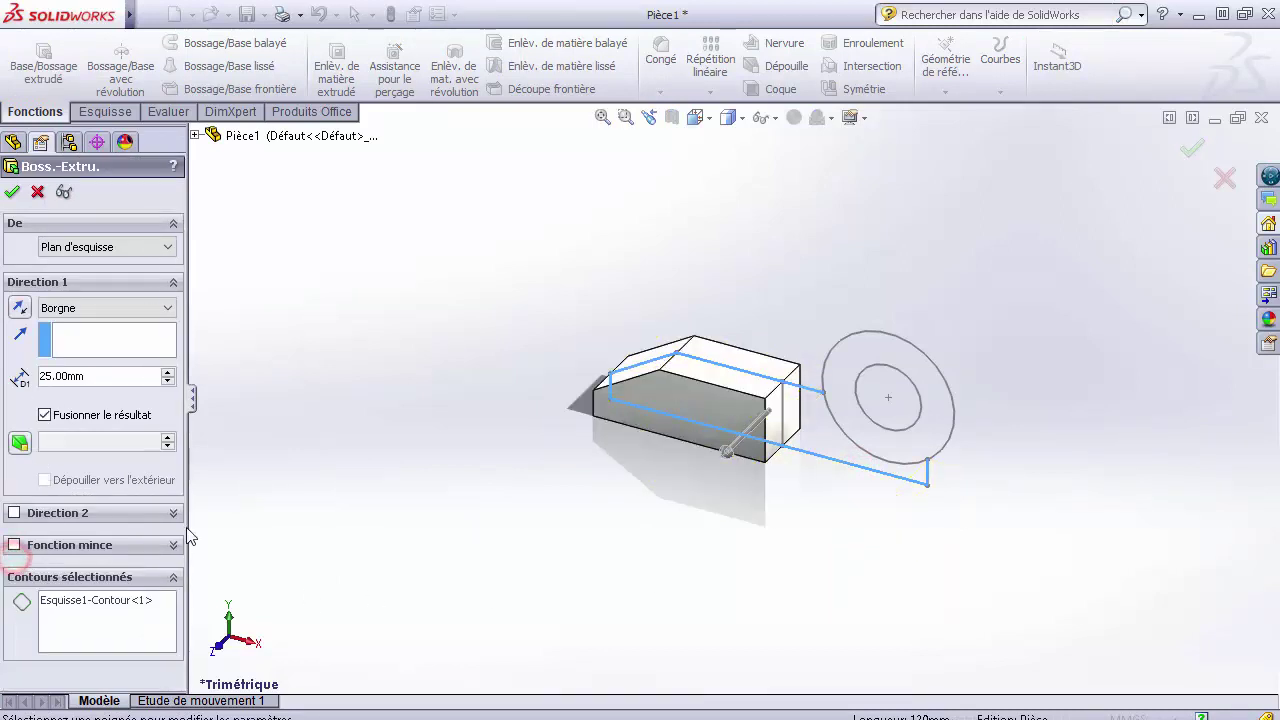
click(120, 604)
right_click(120, 610)
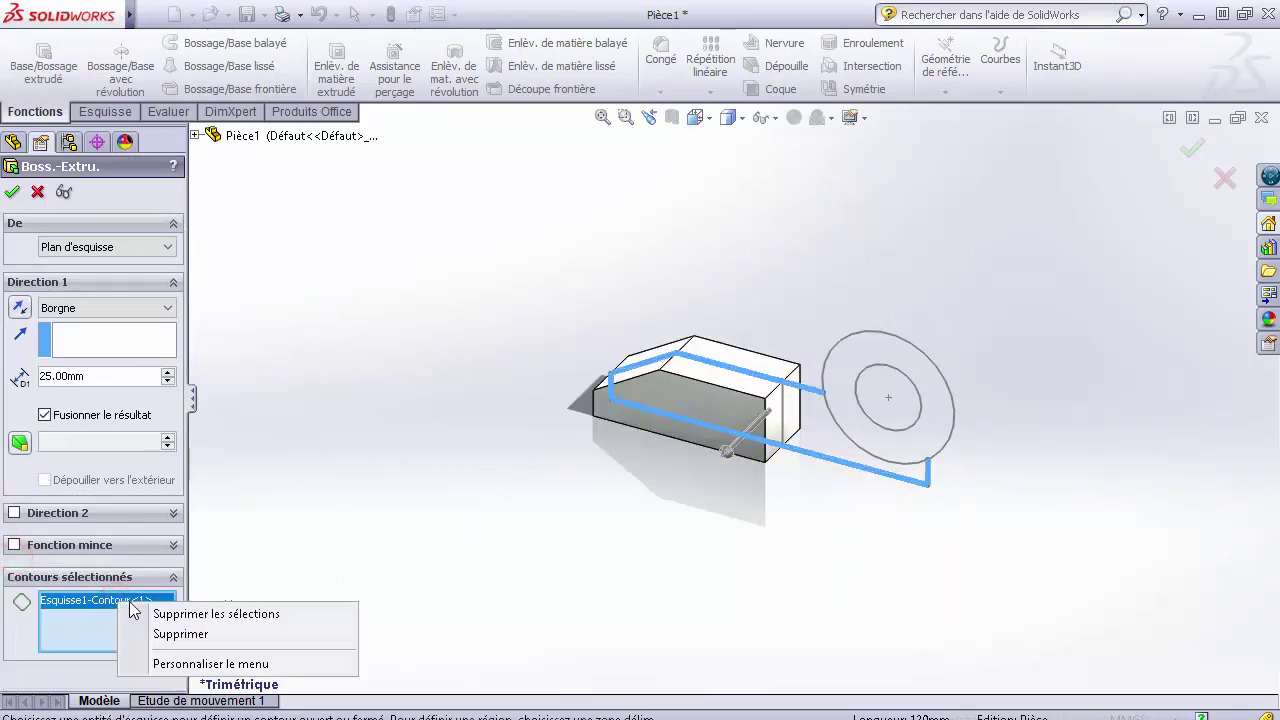
click(165, 619)
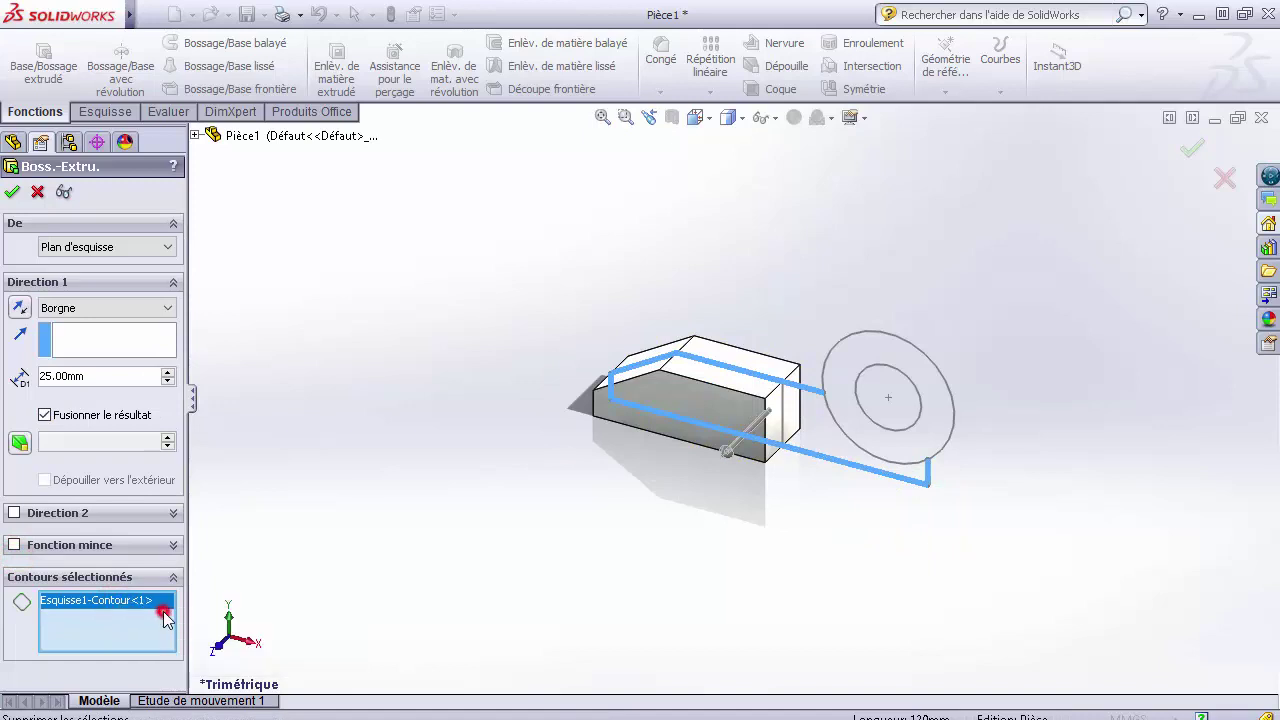
click(830, 447)
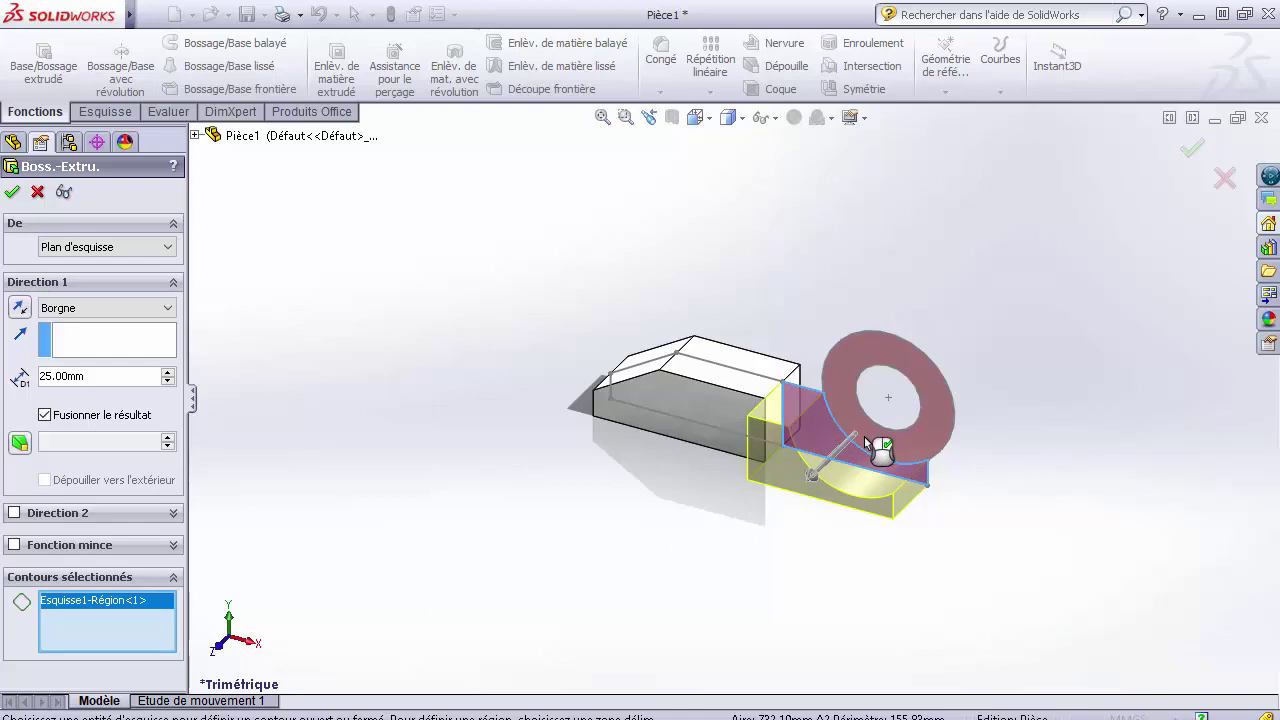
click(866, 443)
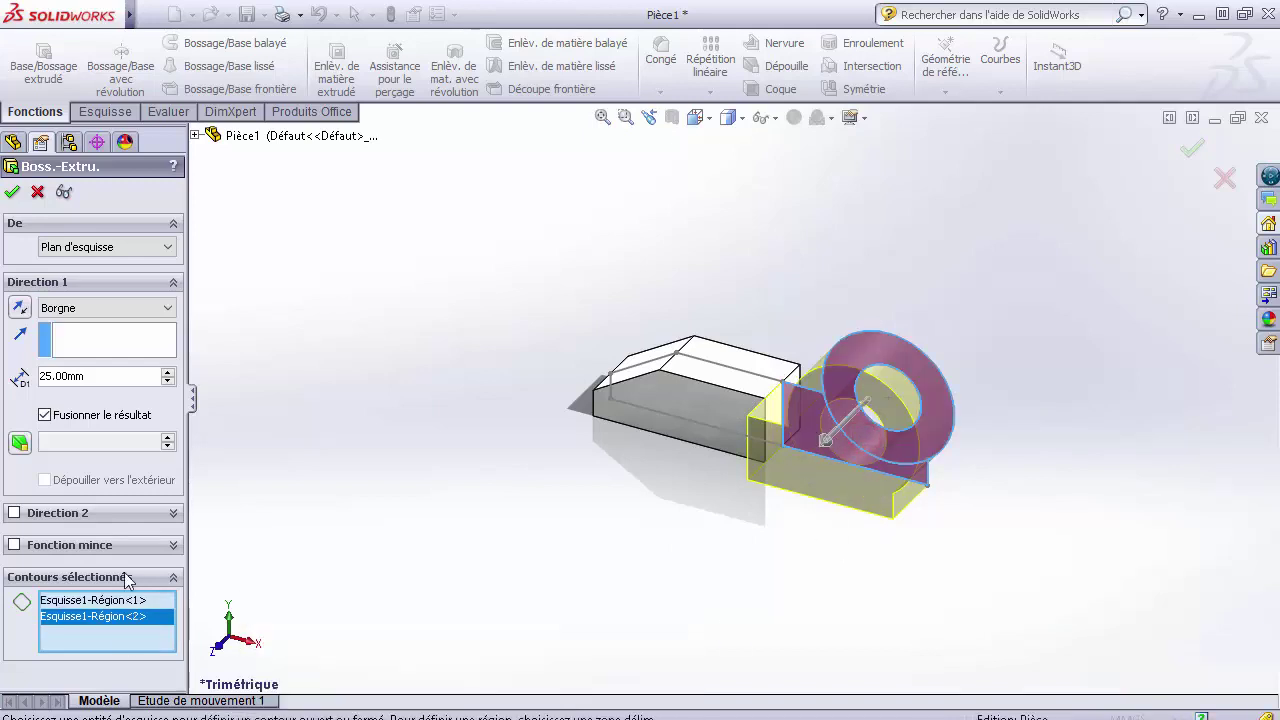
Step: Set the extrusion to start at an offset of 12.5 mm from the sketch plane
click(168, 247)
click(134, 302)
double_click(87, 276)
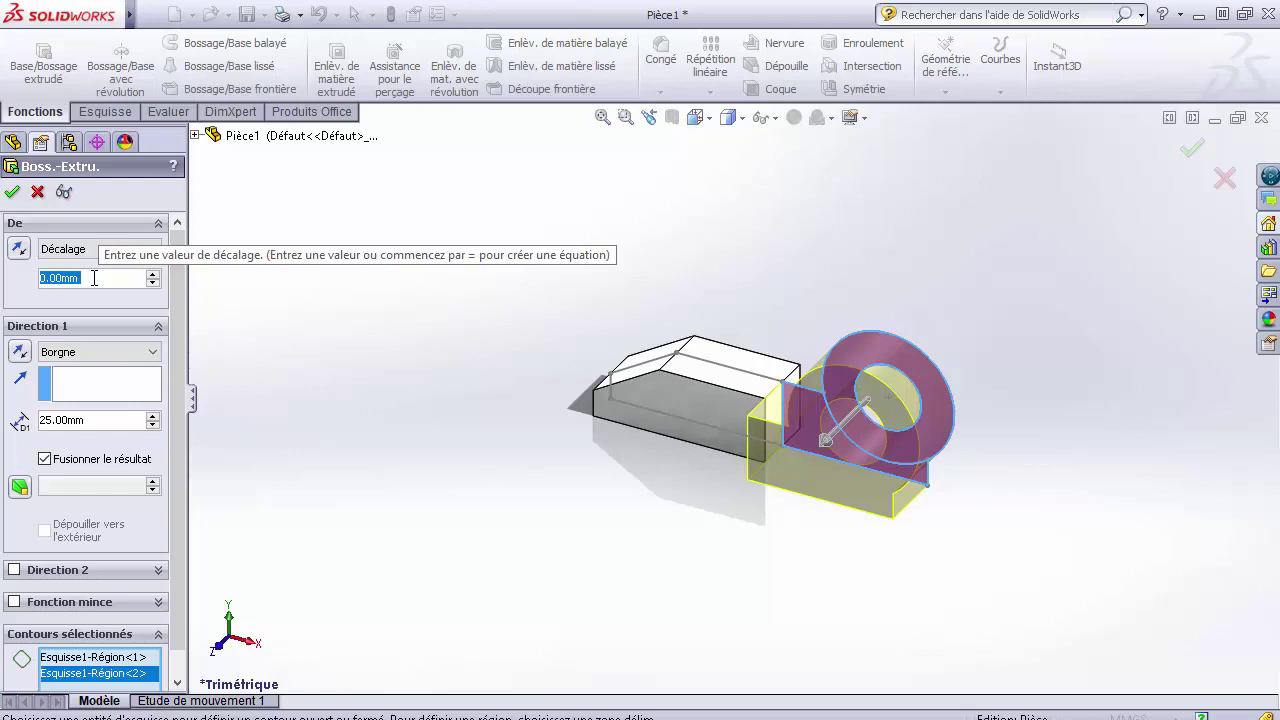
text(12.5)
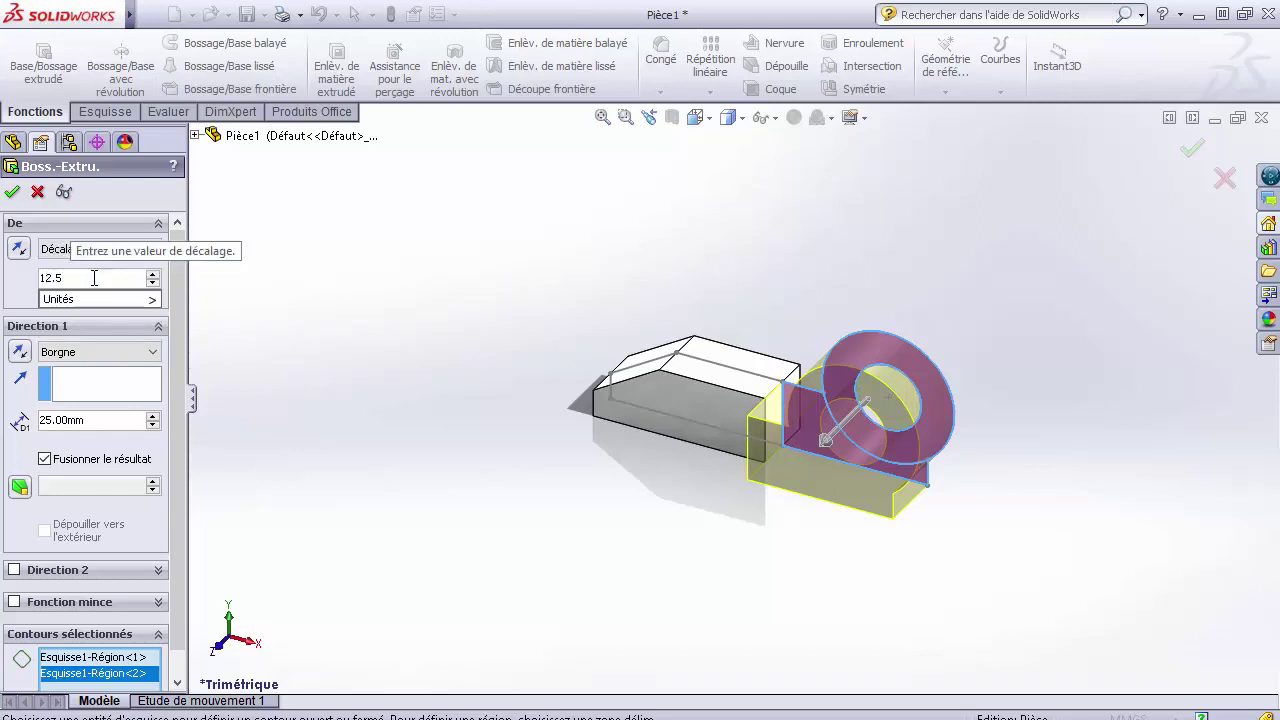
key(Return)
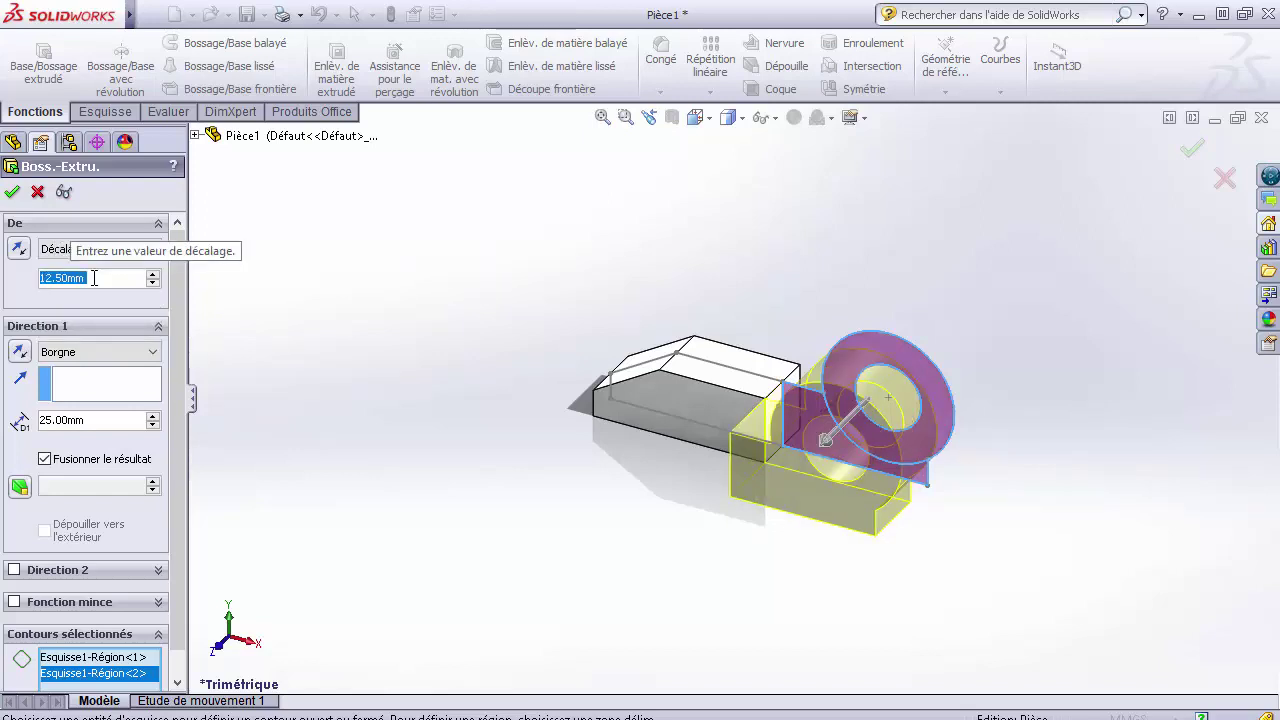
click(444, 444)
key(Left)
key(Left)
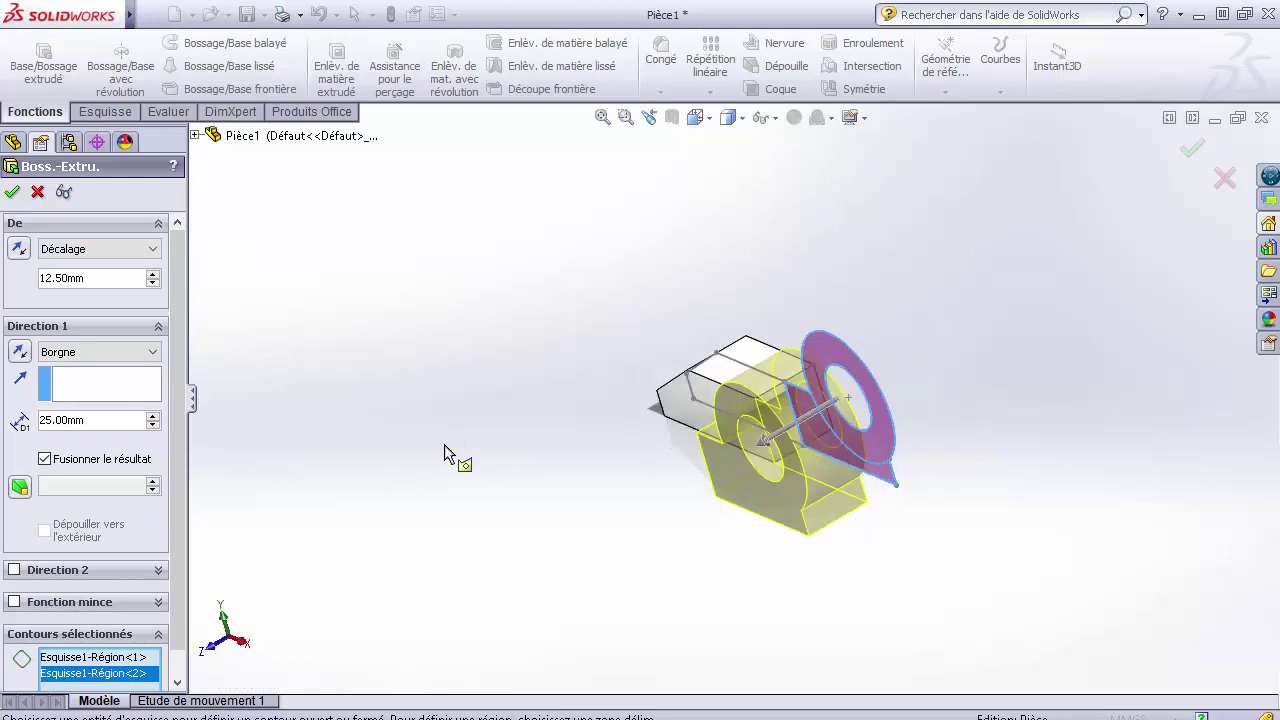
key(Left)
key(Left)
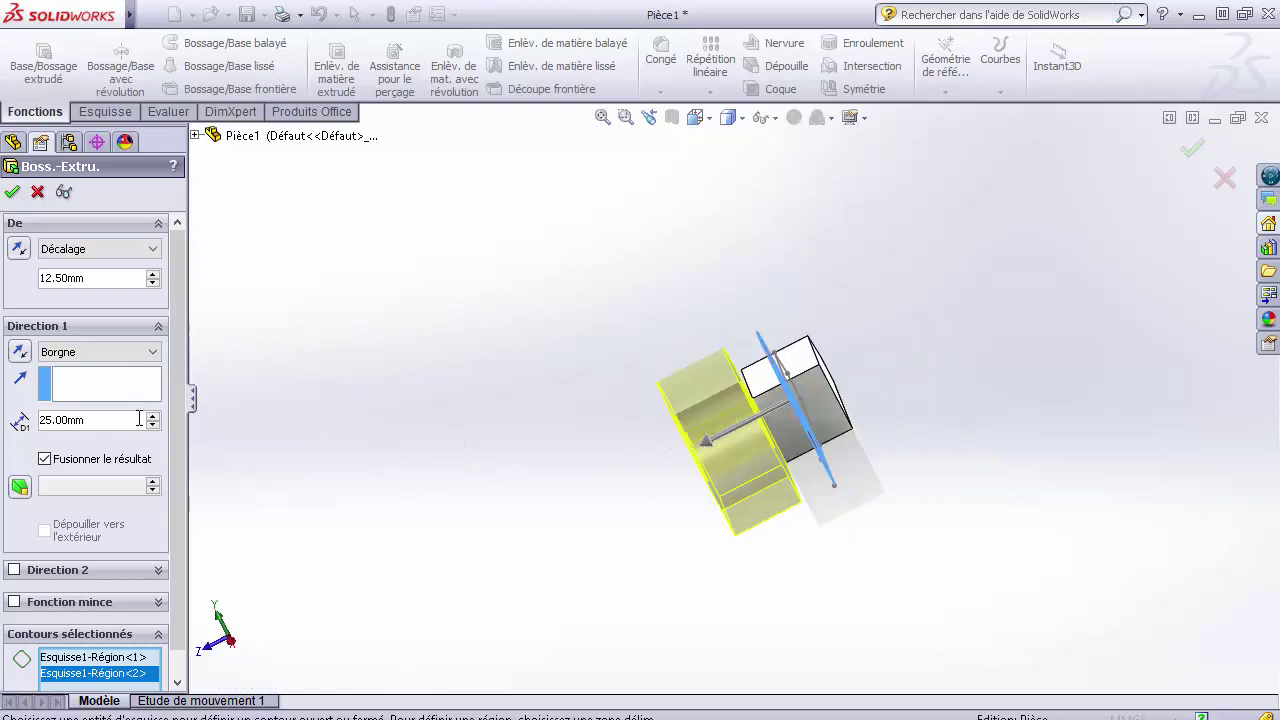
Step: Check the dimensioned drawing, then set the offset extrusion's depth to 12.5 mm and accept the feature
click(125, 421)
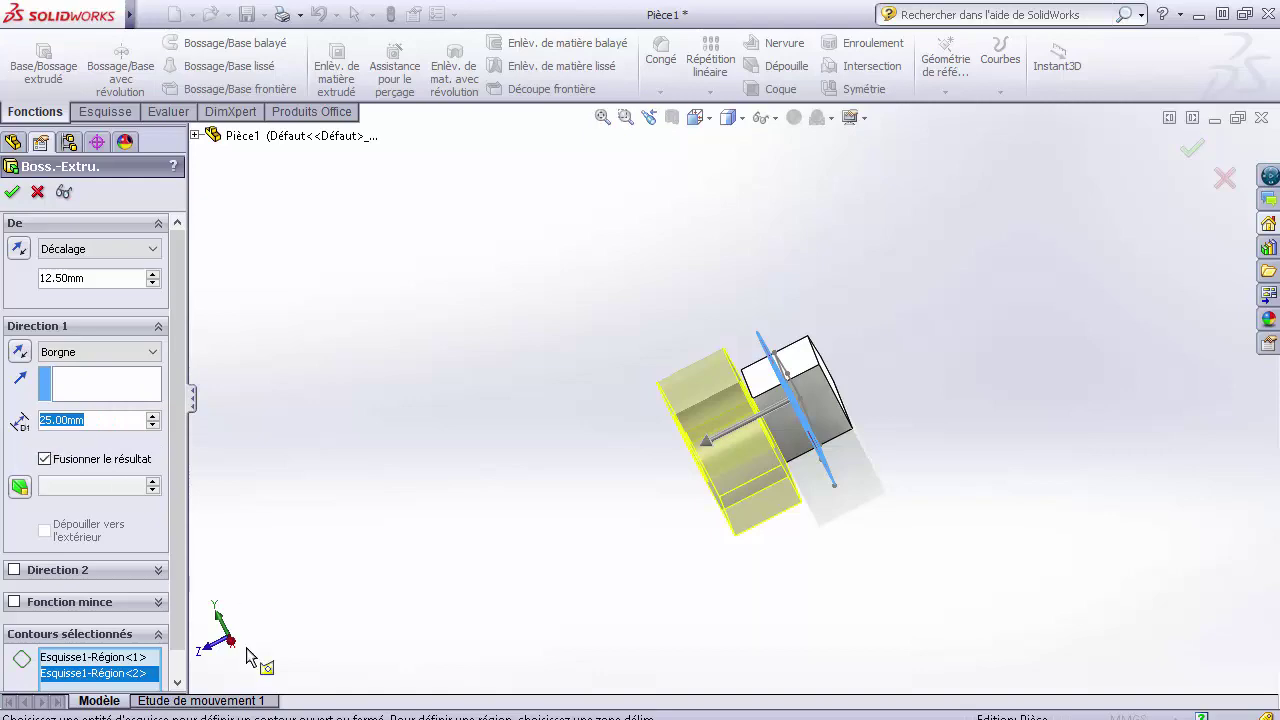
click(586, 672)
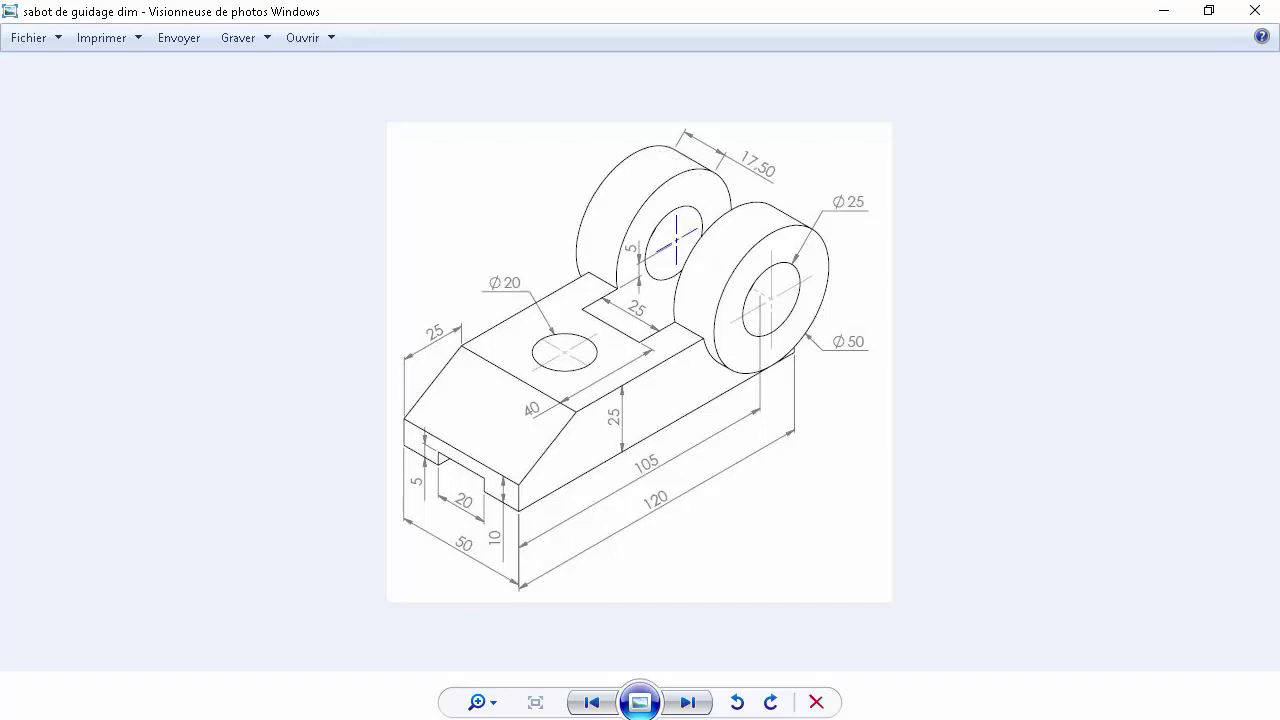
click(850, 719)
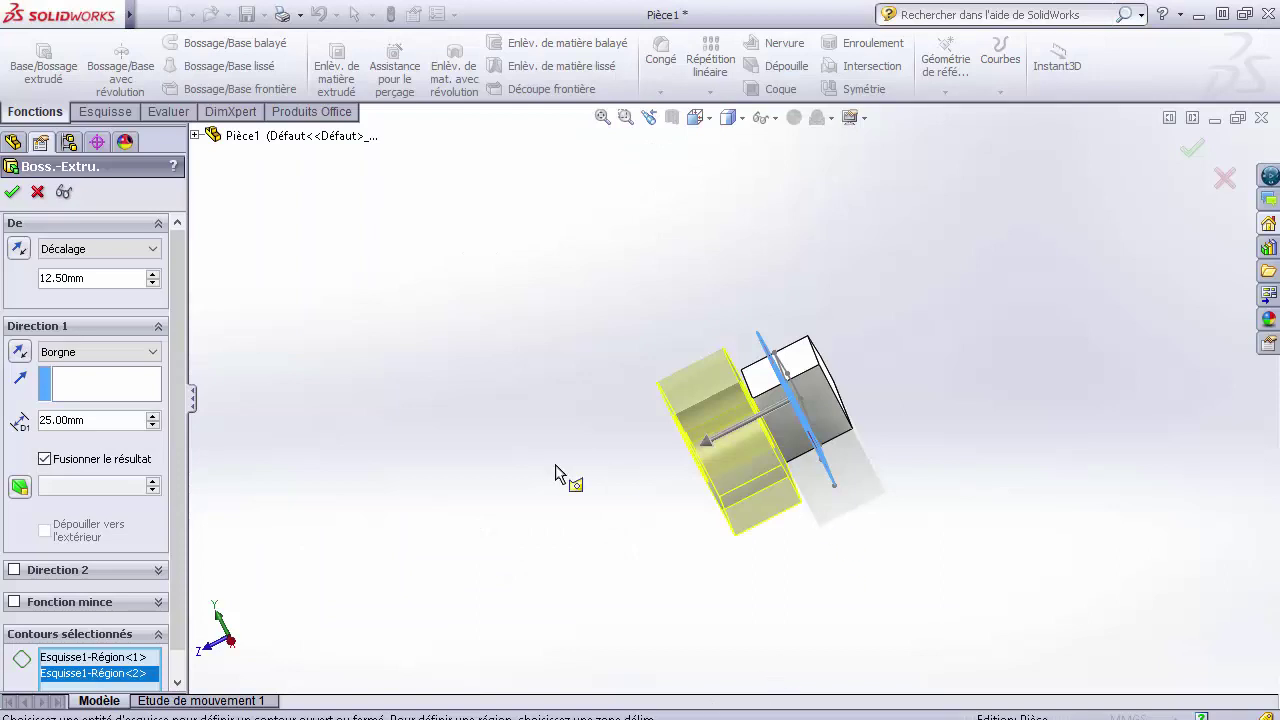
double_click(113, 425)
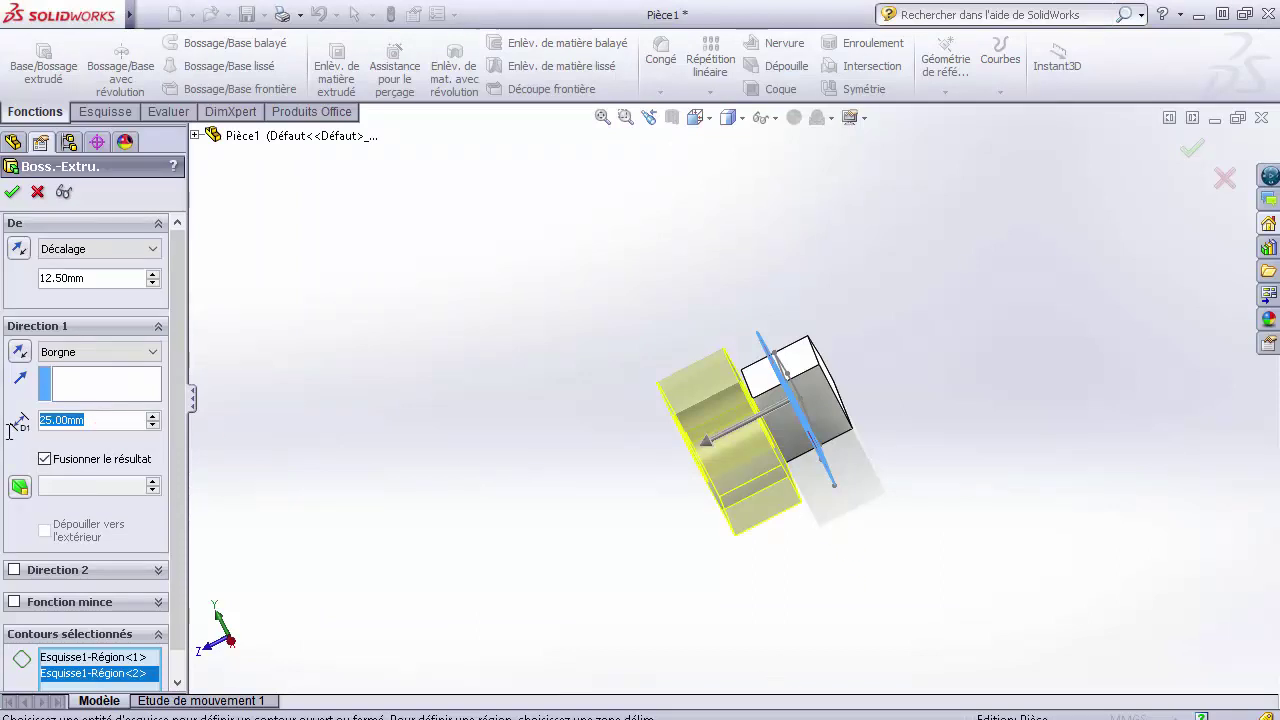
text(12.5)
key(Return)
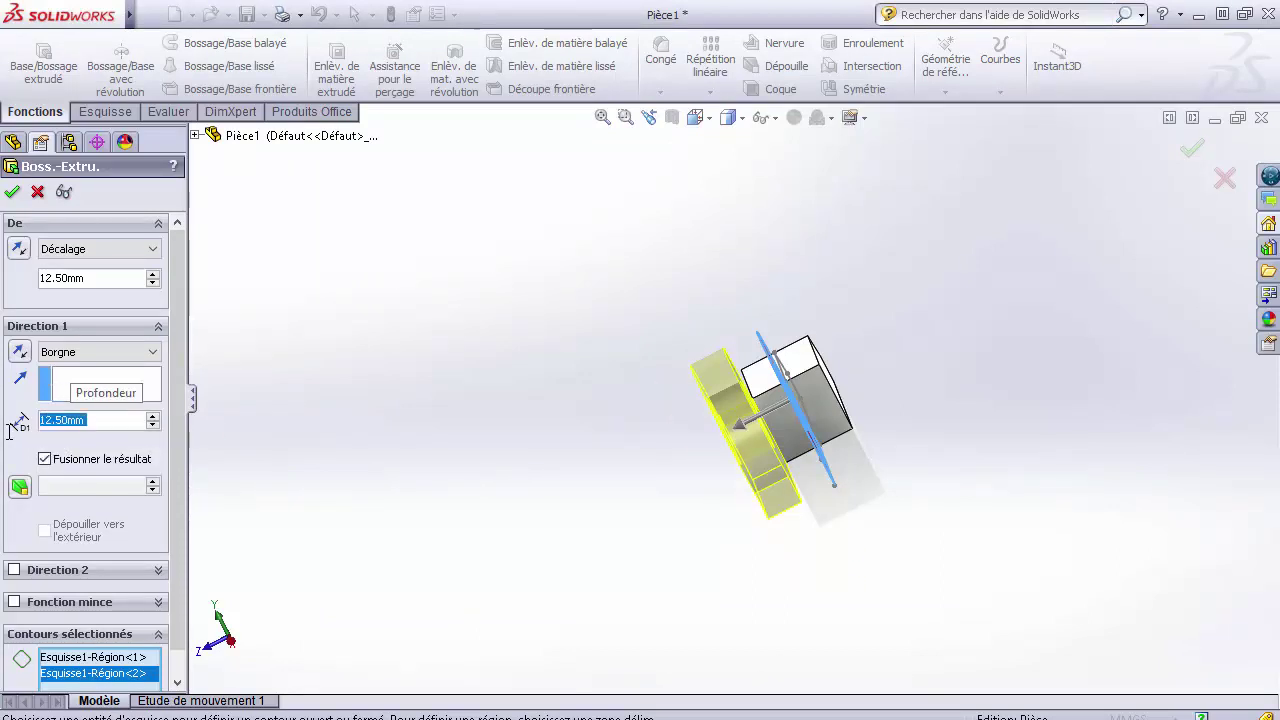
click(12, 193)
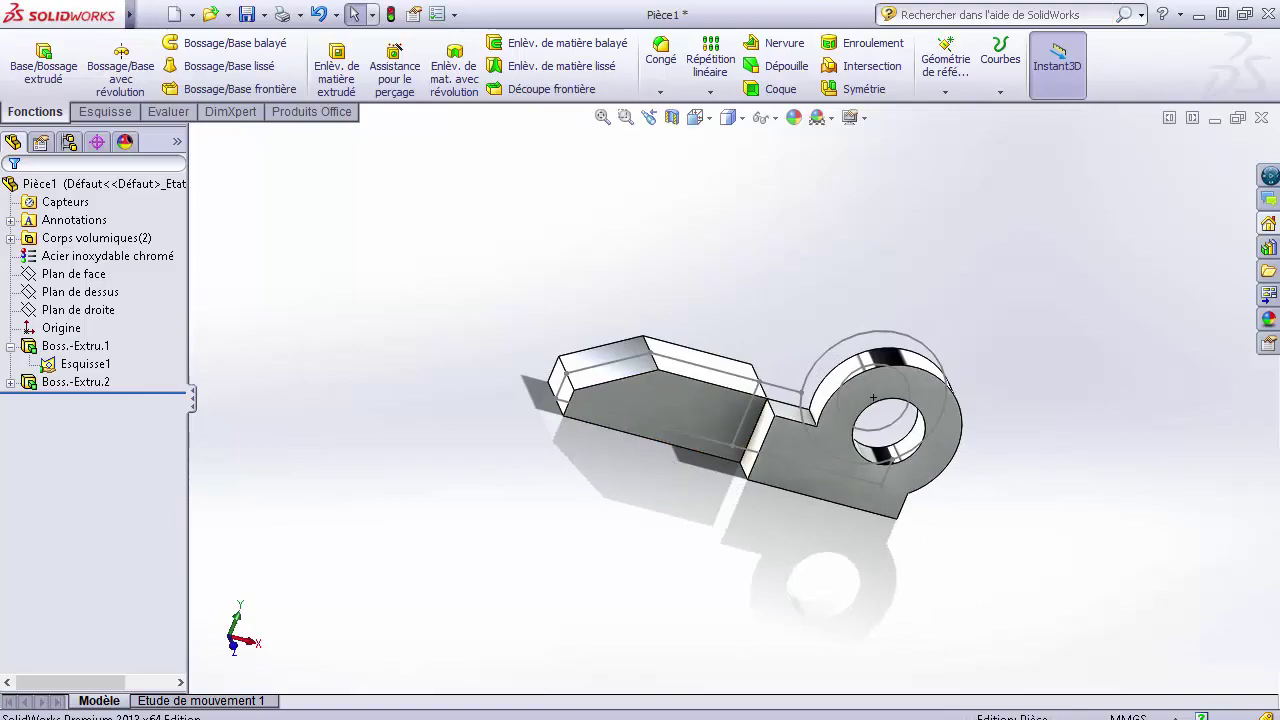
Step: Edit the front block's extrusion and set its mid-plane depth to 50 mm
click(586, 674)
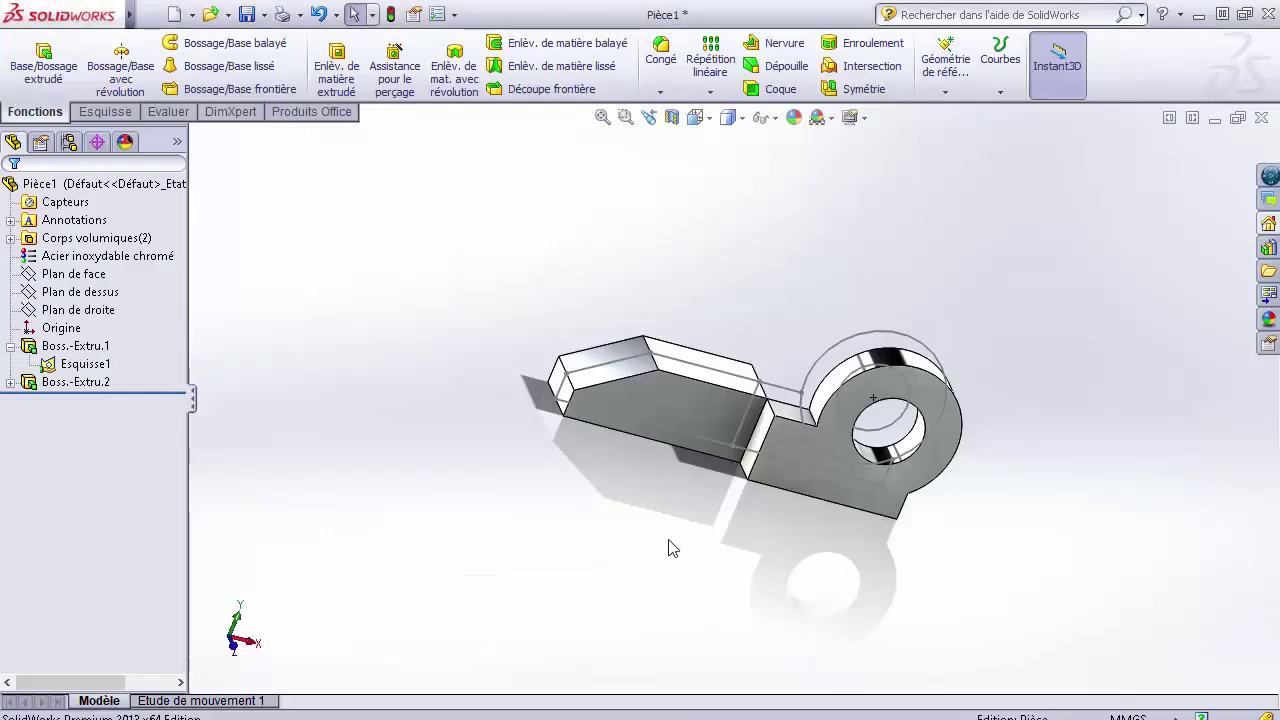
click(31, 348)
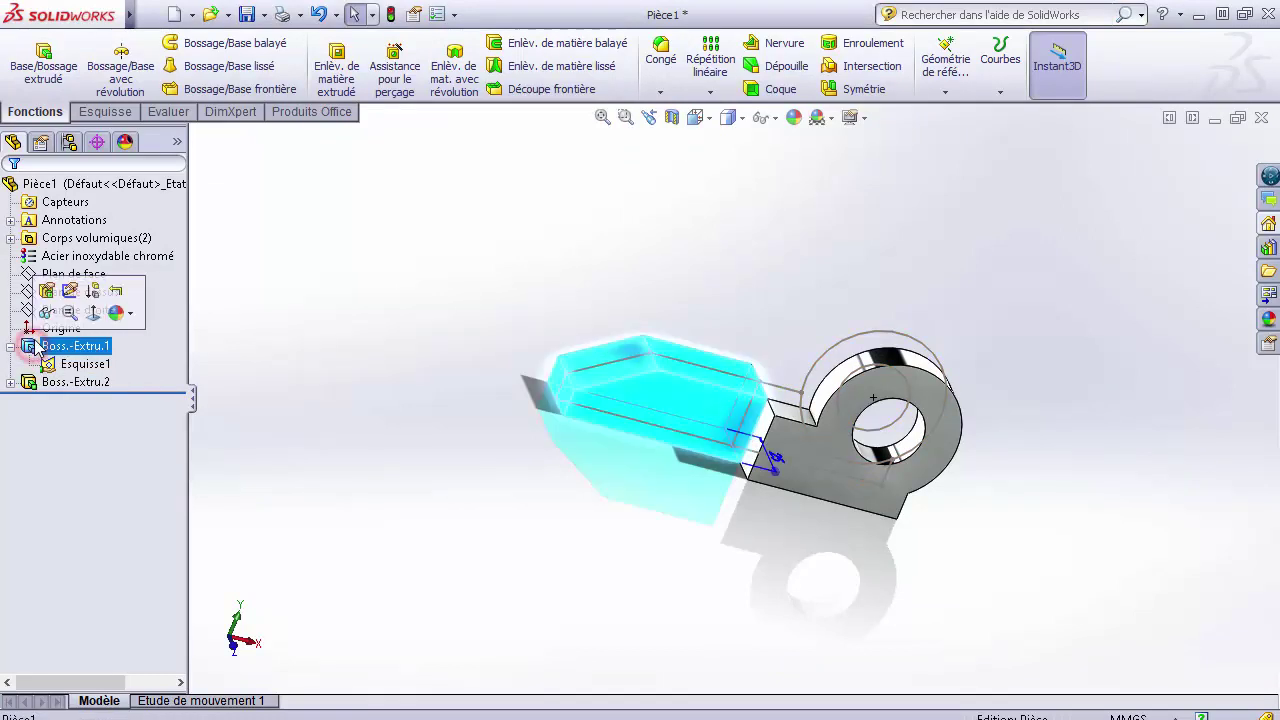
click(46, 290)
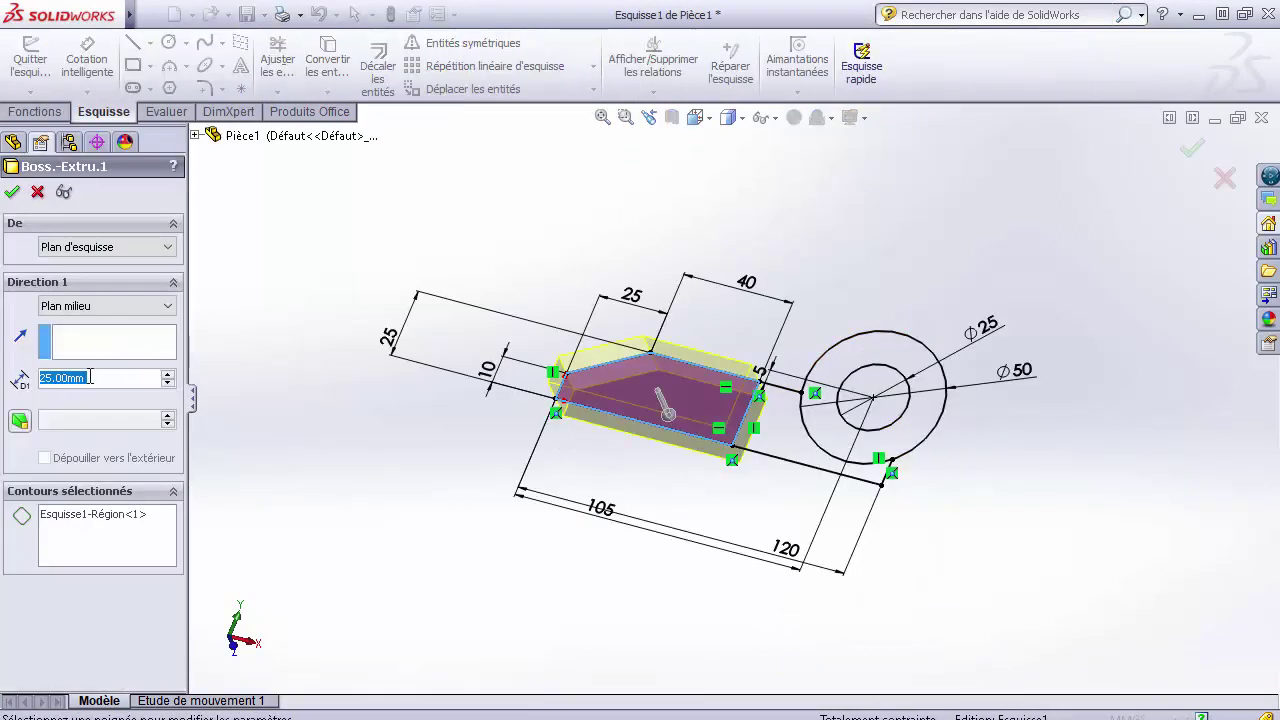
click(90, 377)
text(50)
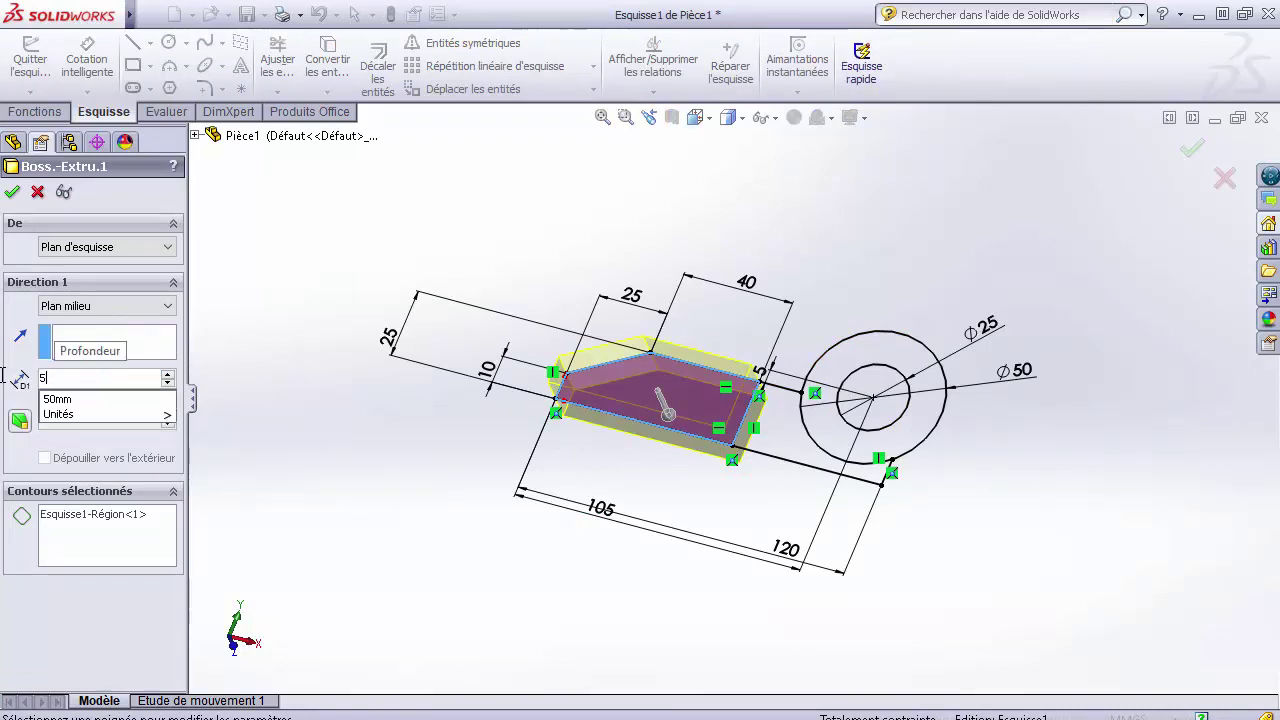
key(Return)
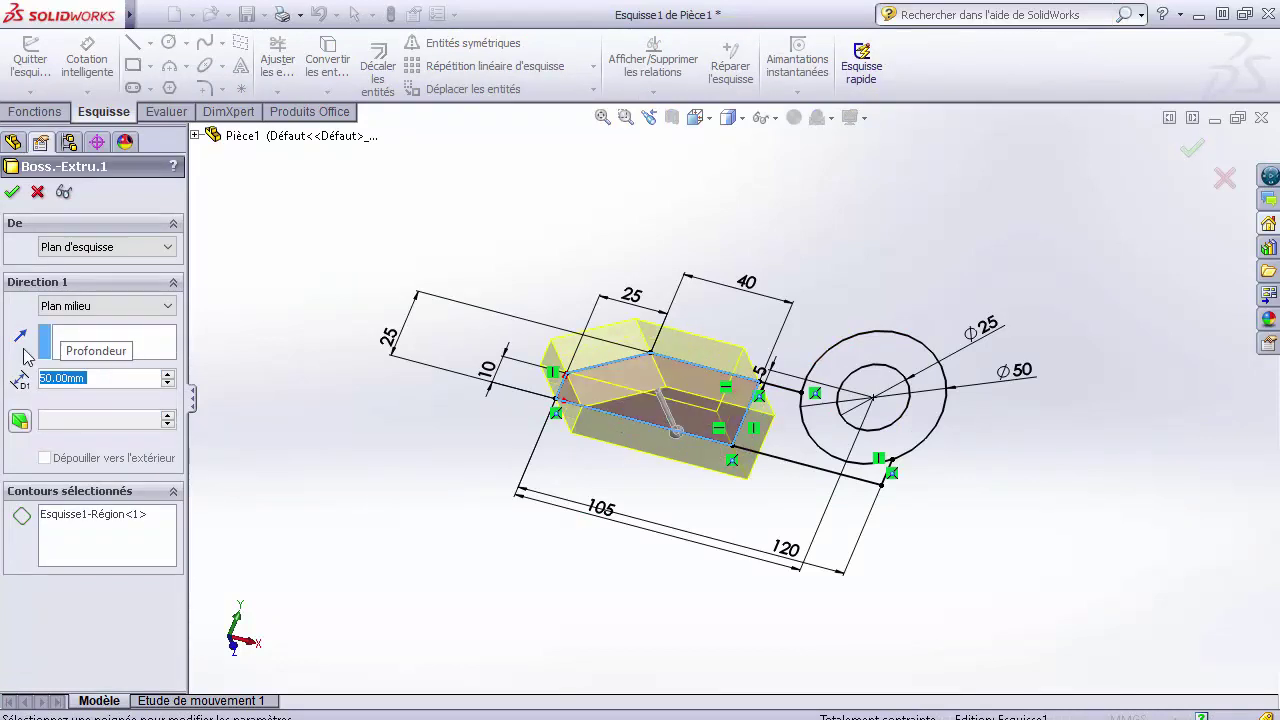
click(12, 191)
click(697, 606)
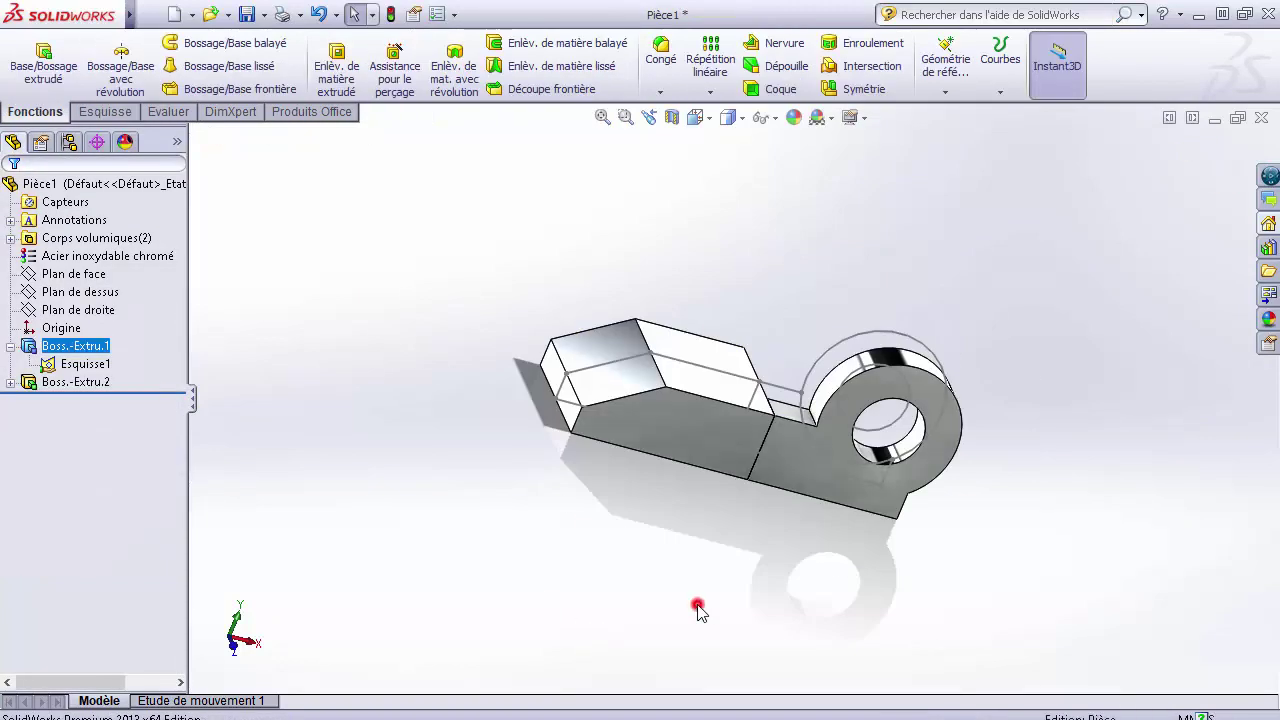
Step: Edit the rear ring lug's extrusion and enable merging its result with the front block
click(837, 603)
key(Left)
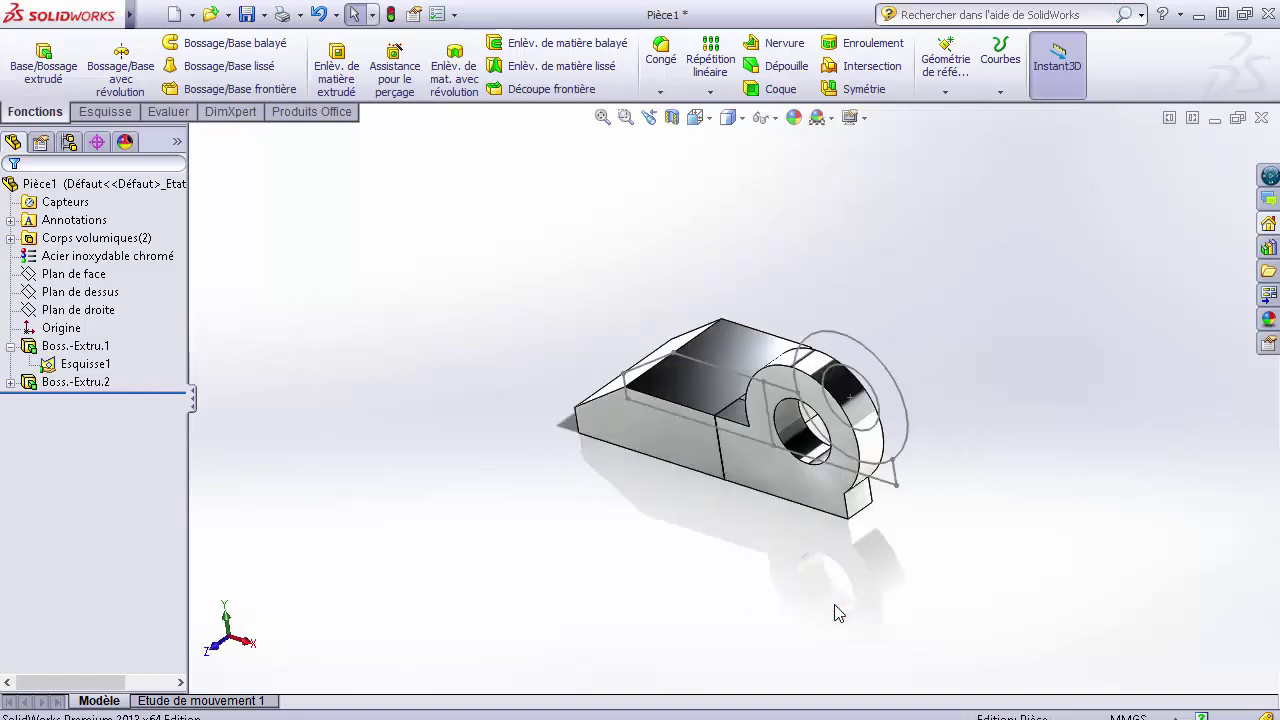
key(Left)
key(Left)
key(Left)
key(Left)
key(Left)
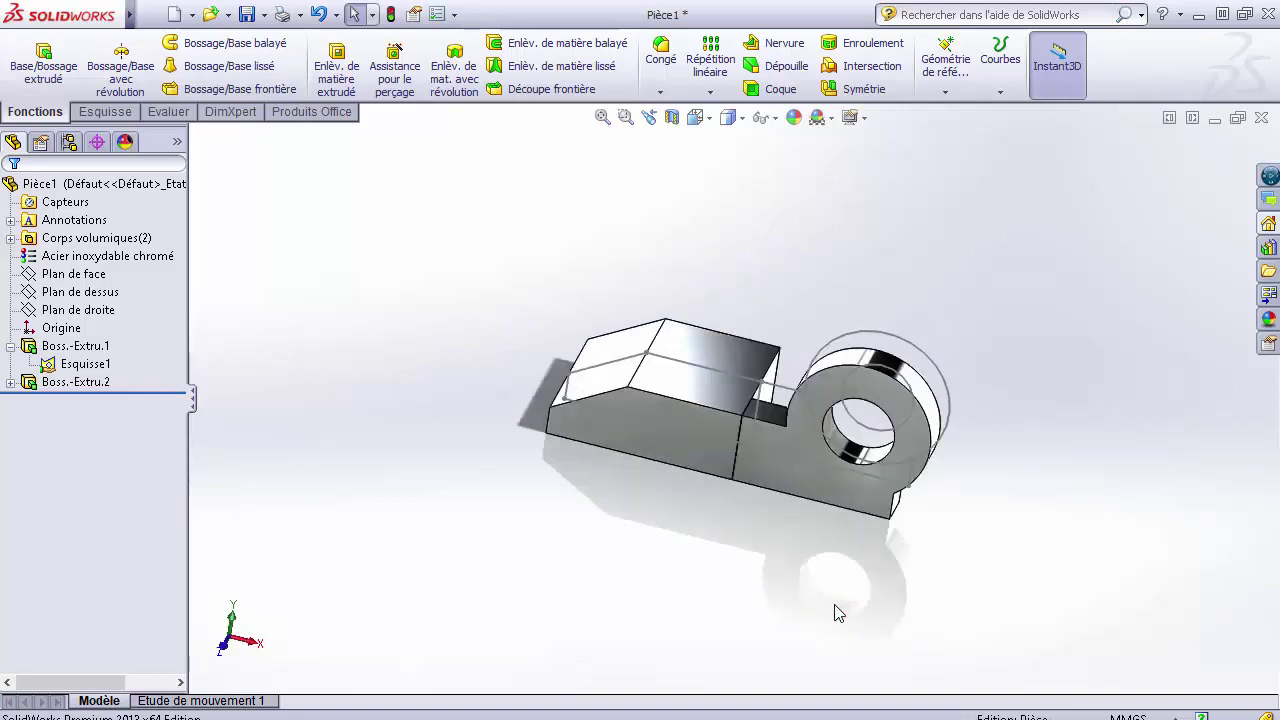
click(62, 381)
click(72, 330)
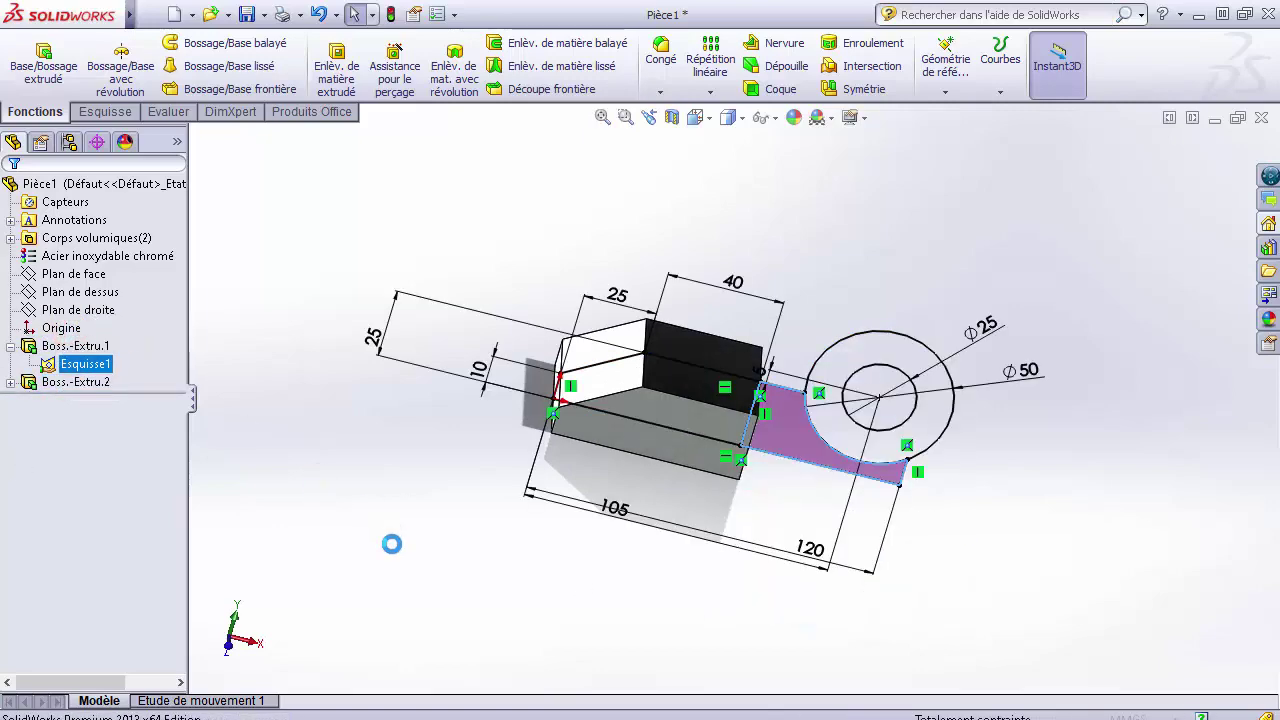
click(44, 459)
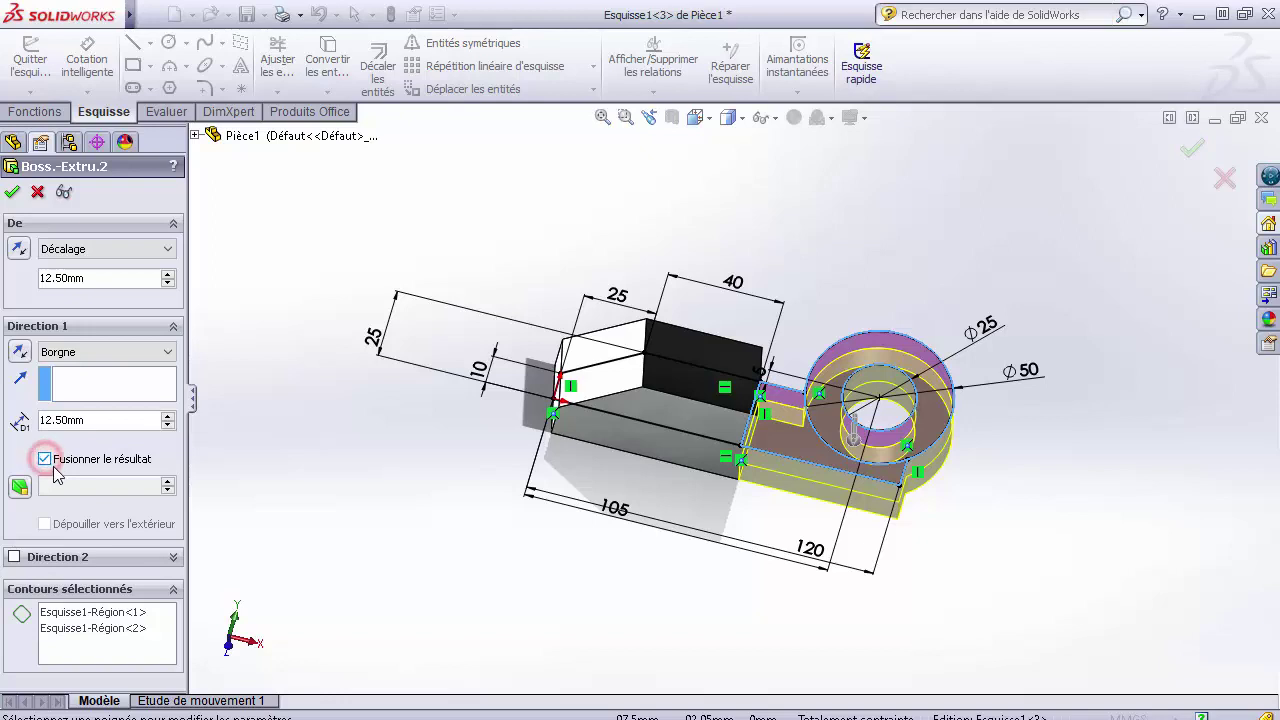
click(12, 193)
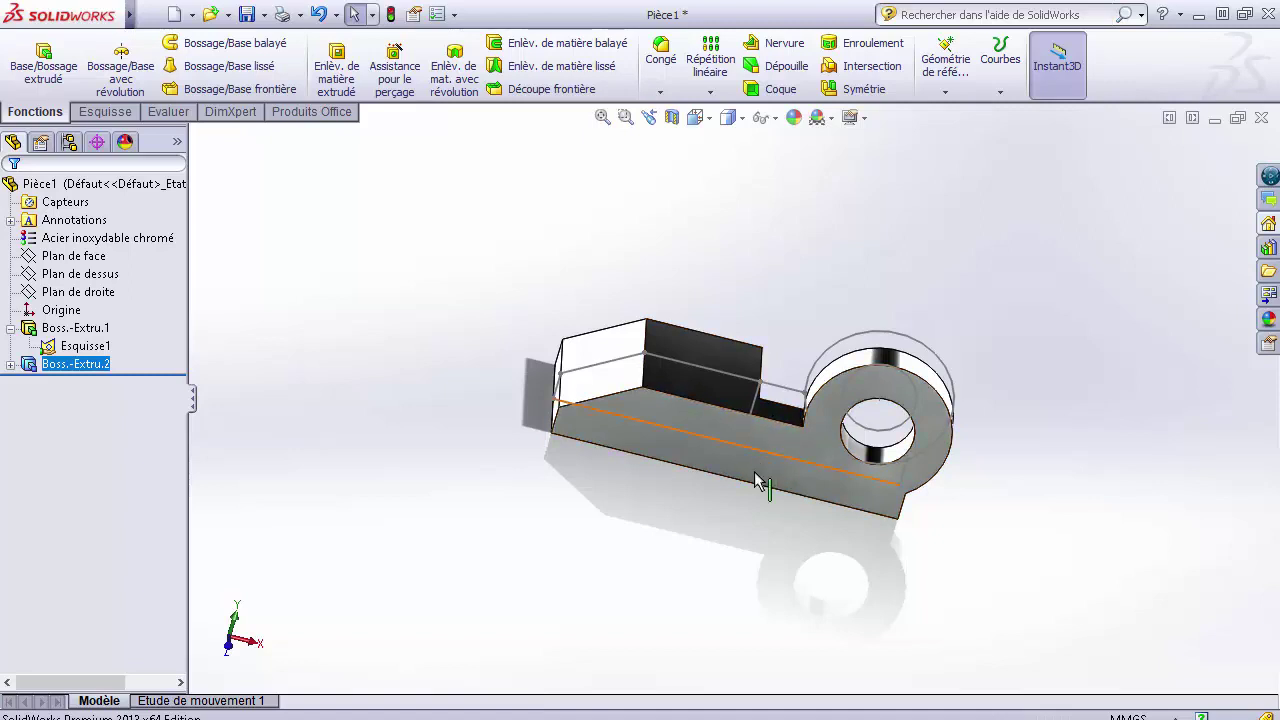
click(709, 540)
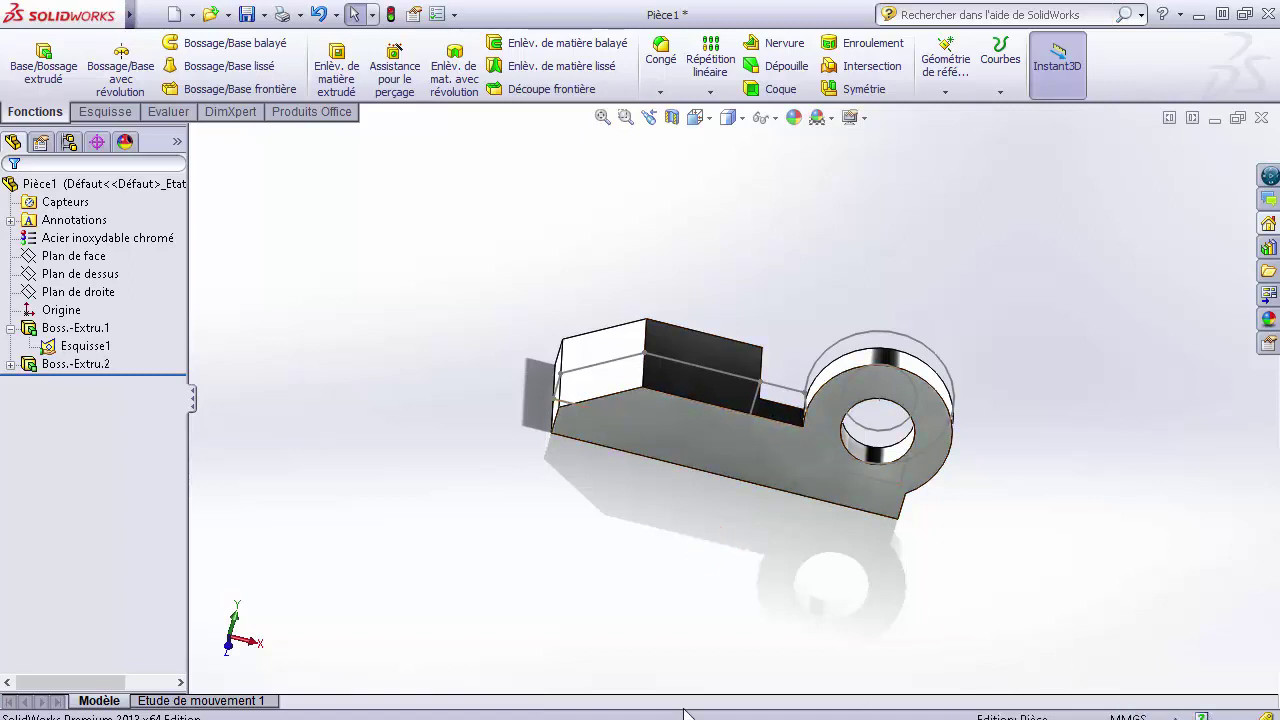
Step: Start a boss extrusion from the side profile sketch, replacing its circle contour with only the ring region between the two circles
click(934, 352)
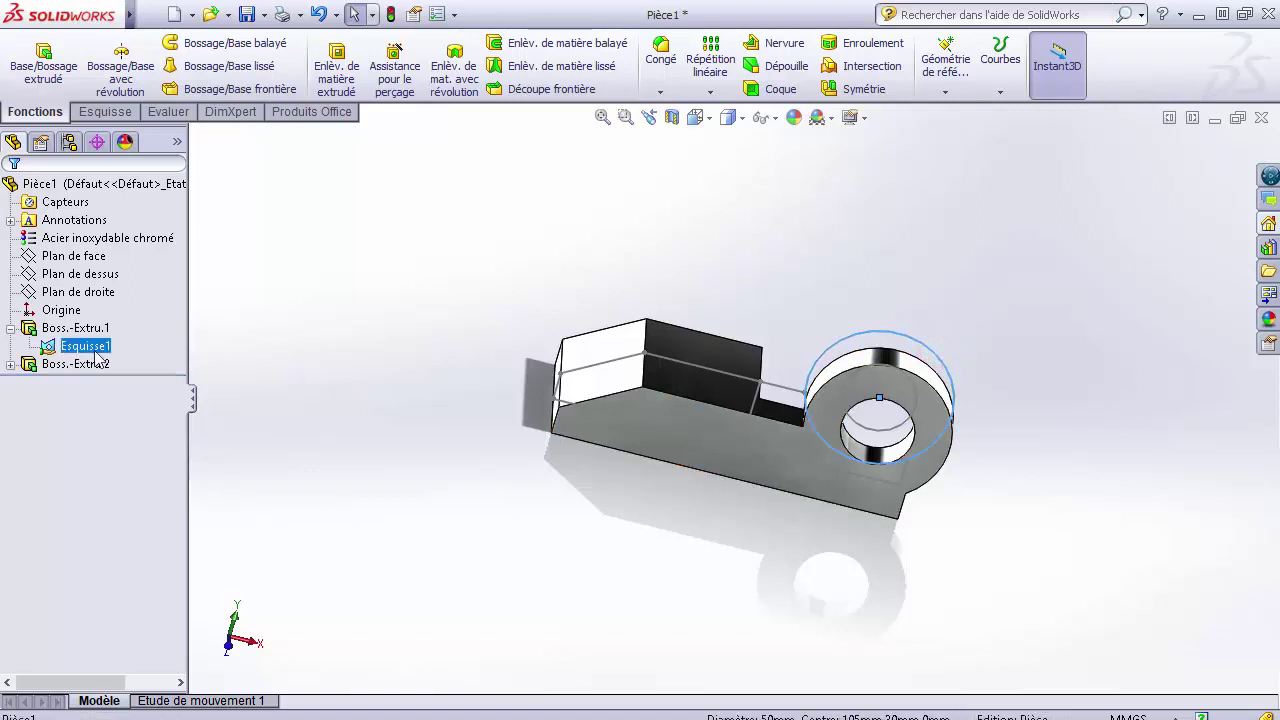
click(43, 60)
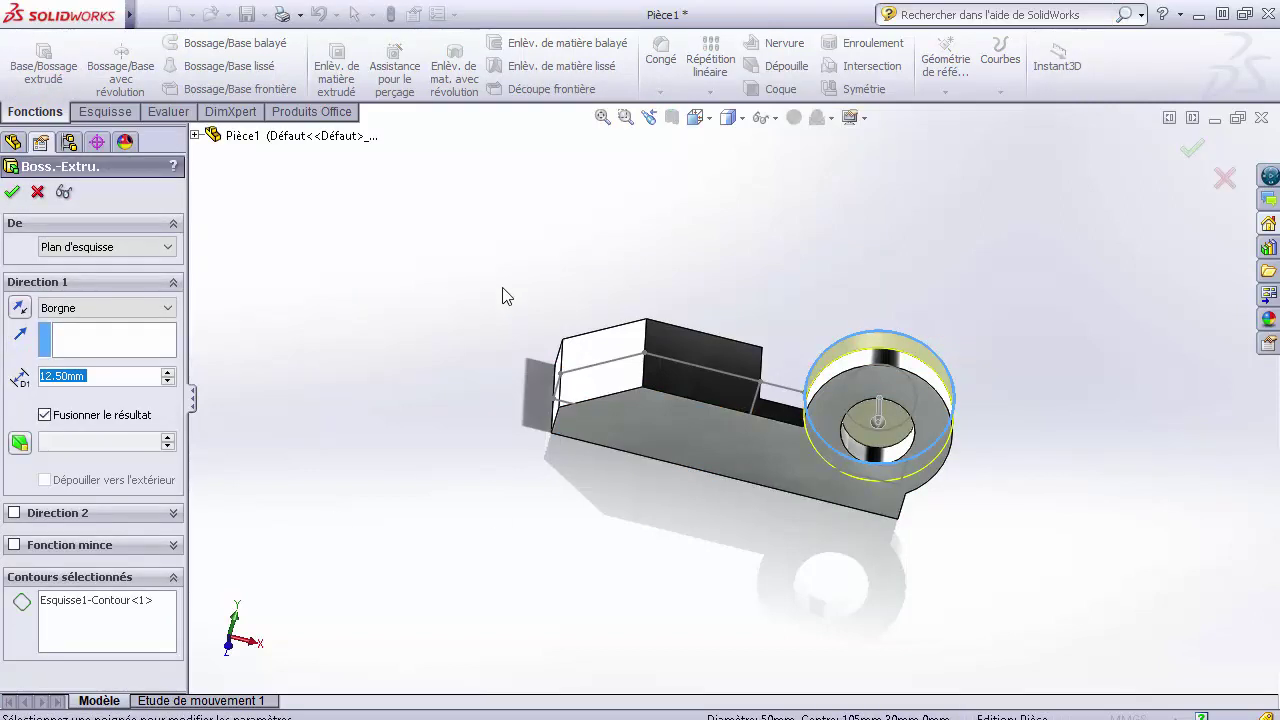
click(117, 604)
right_click(150, 604)
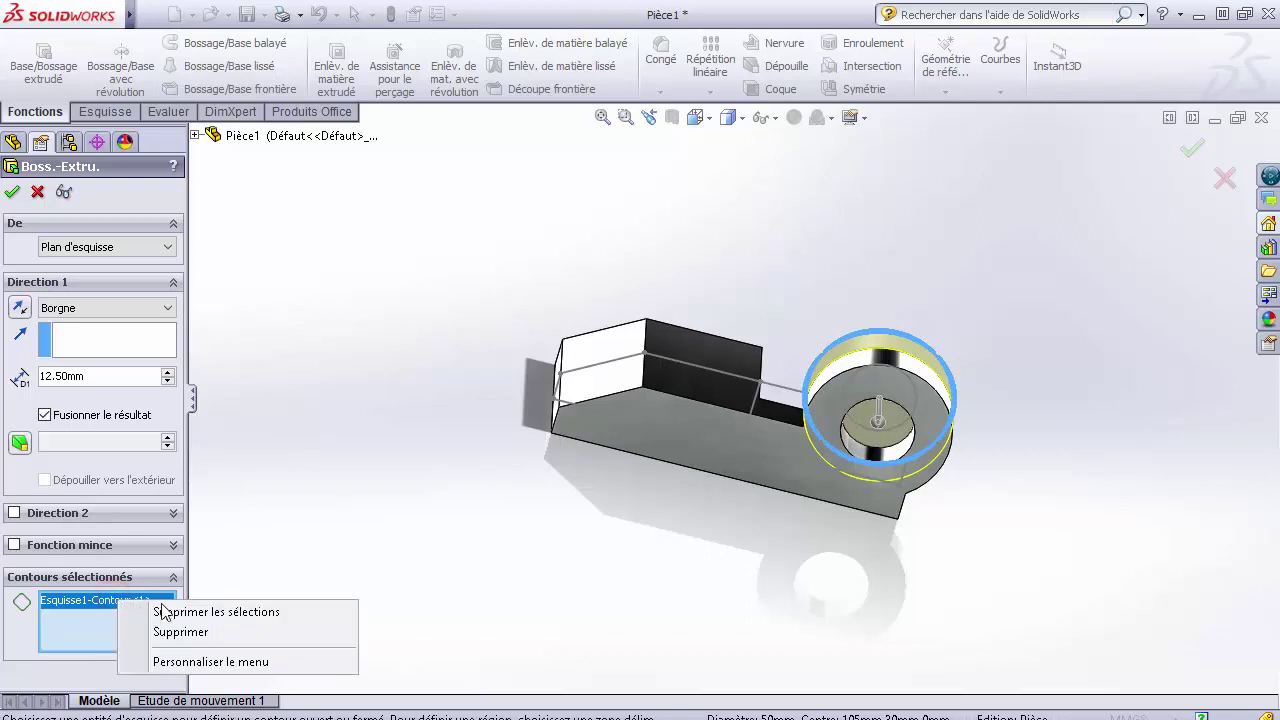
click(170, 609)
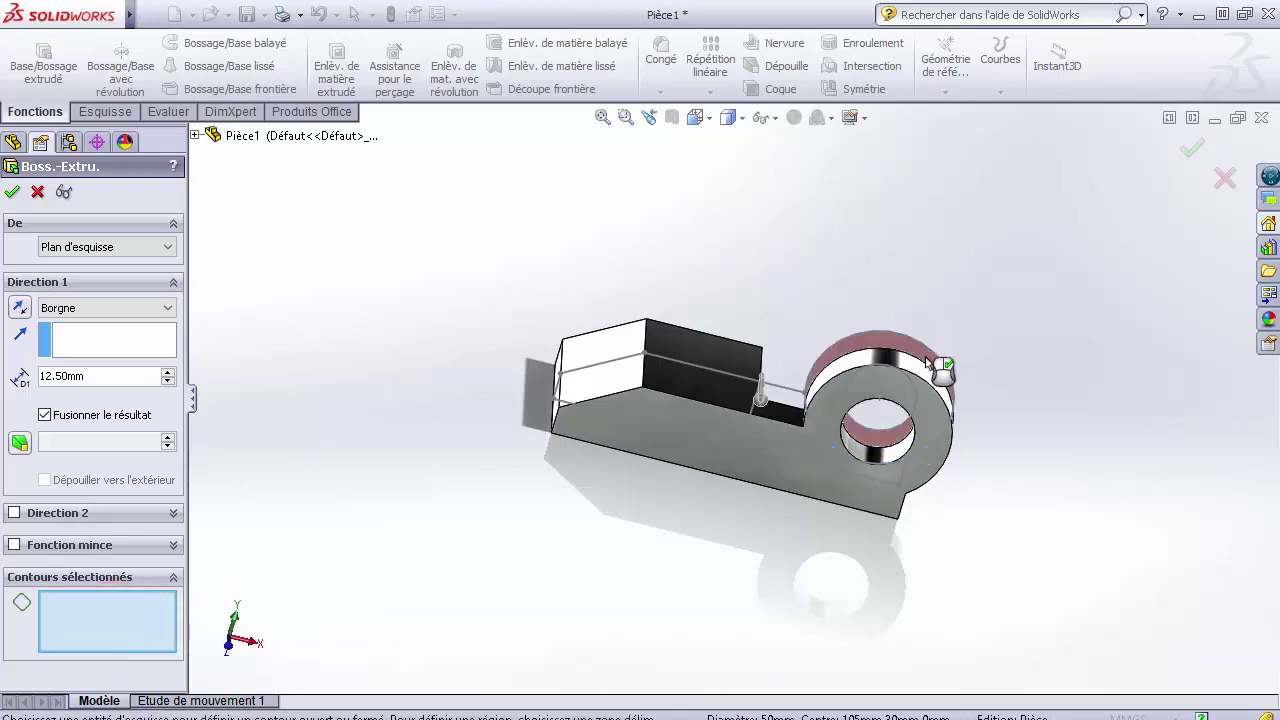
click(1064, 428)
key(Left)
key(Left)
key(Left)
key(Left)
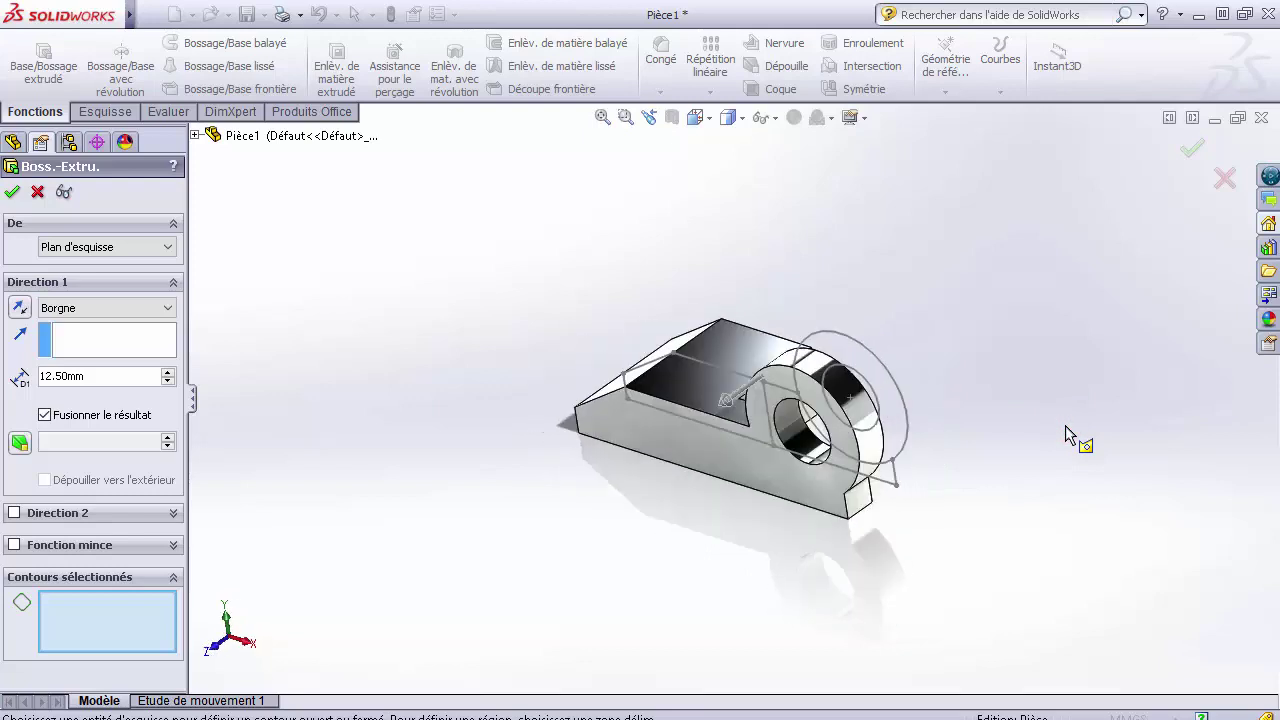
click(866, 443)
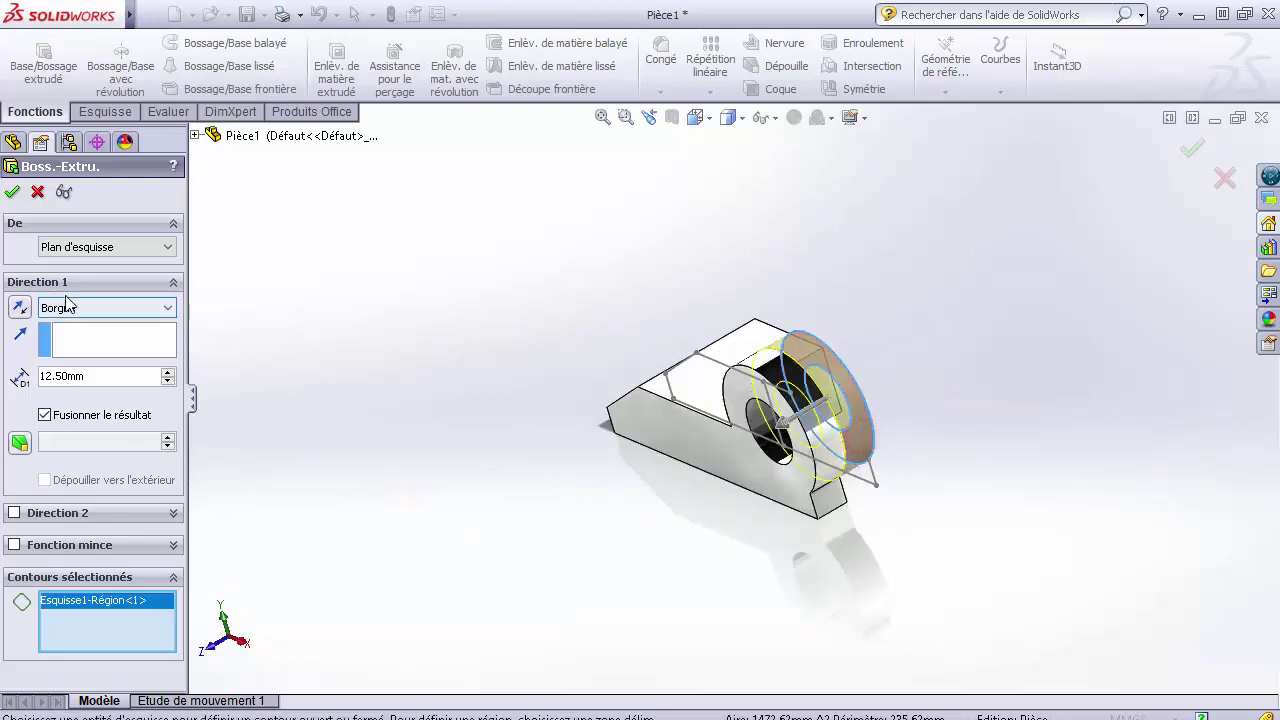
Step: Set the ring extrusion to start from a vertex on the rear lug's outer face
click(105, 247)
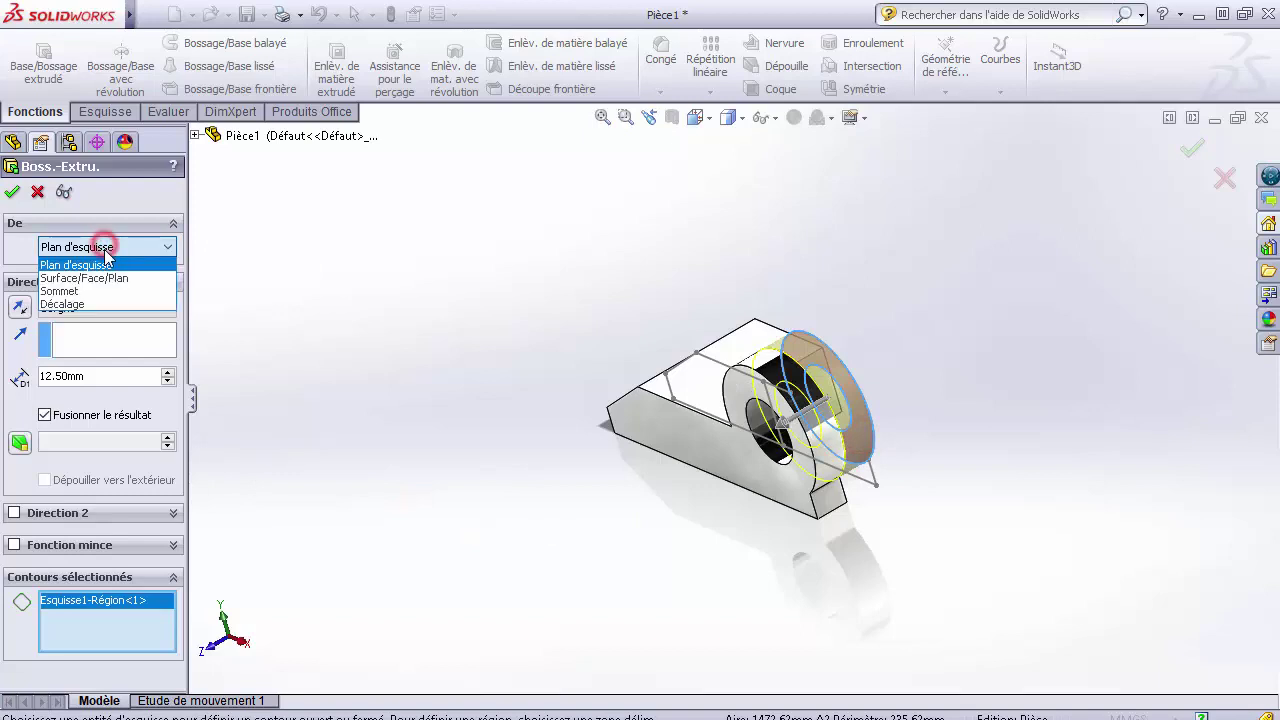
click(102, 304)
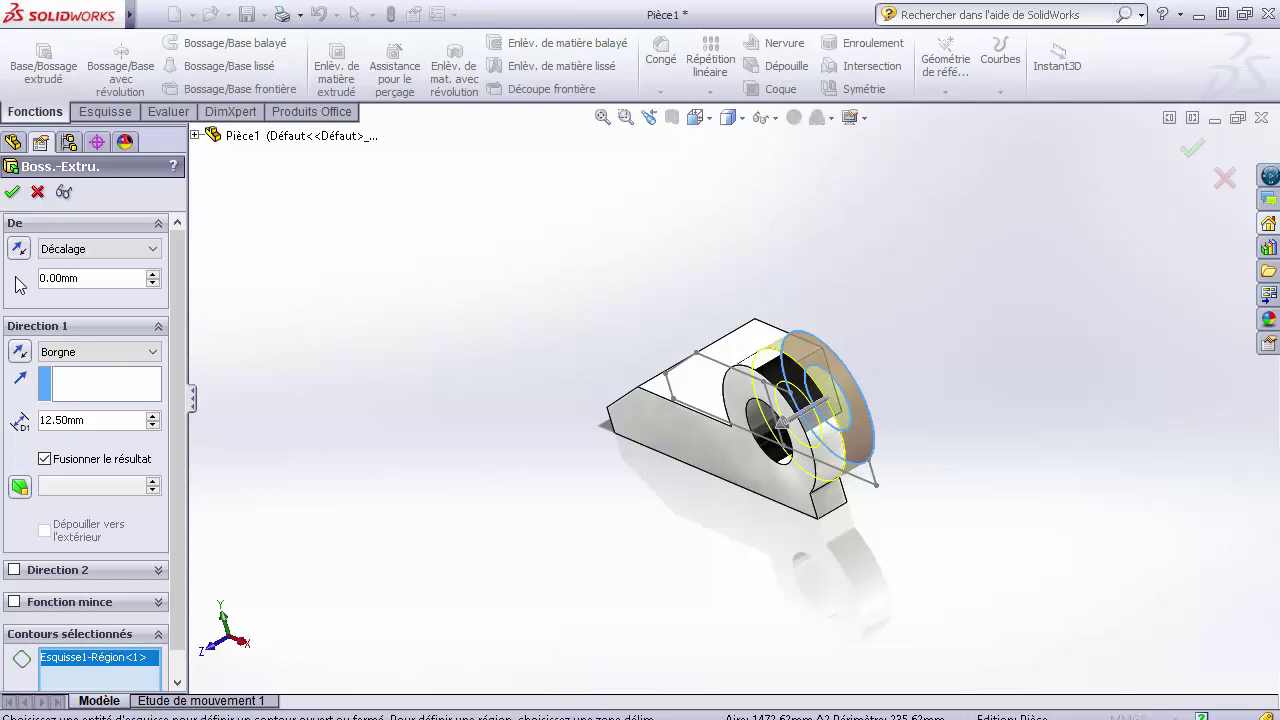
click(154, 250)
click(101, 298)
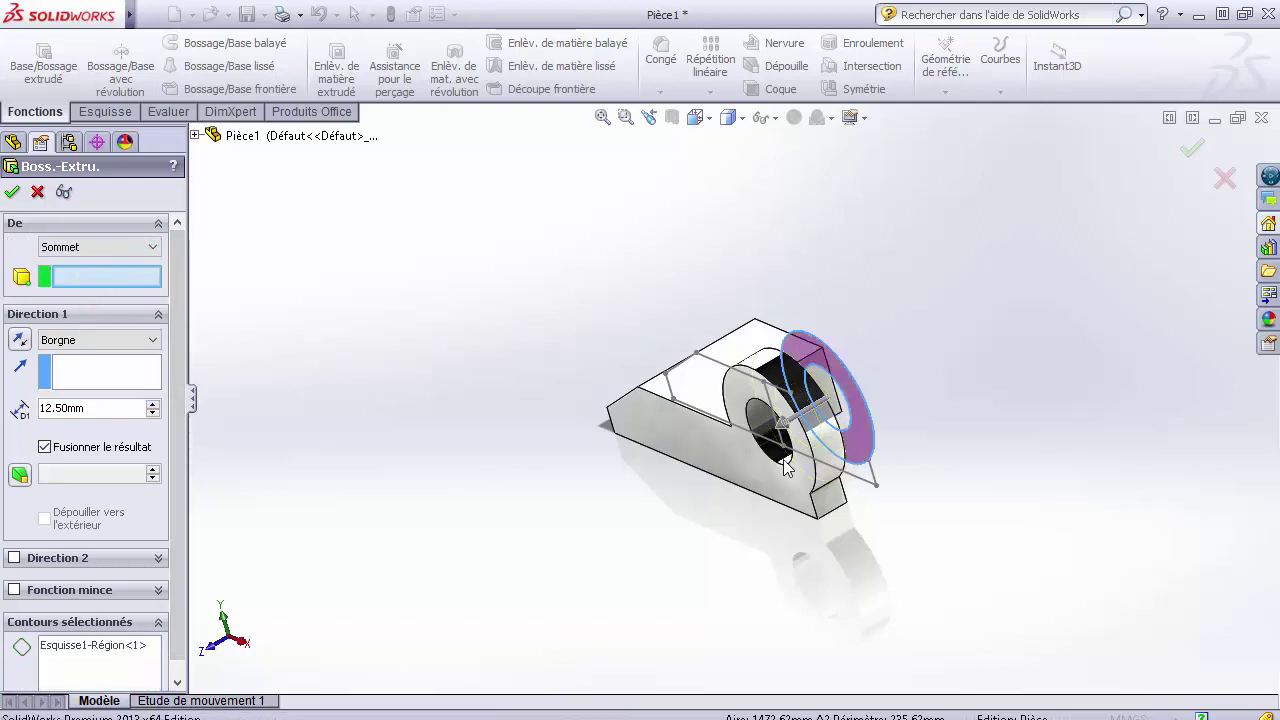
click(731, 427)
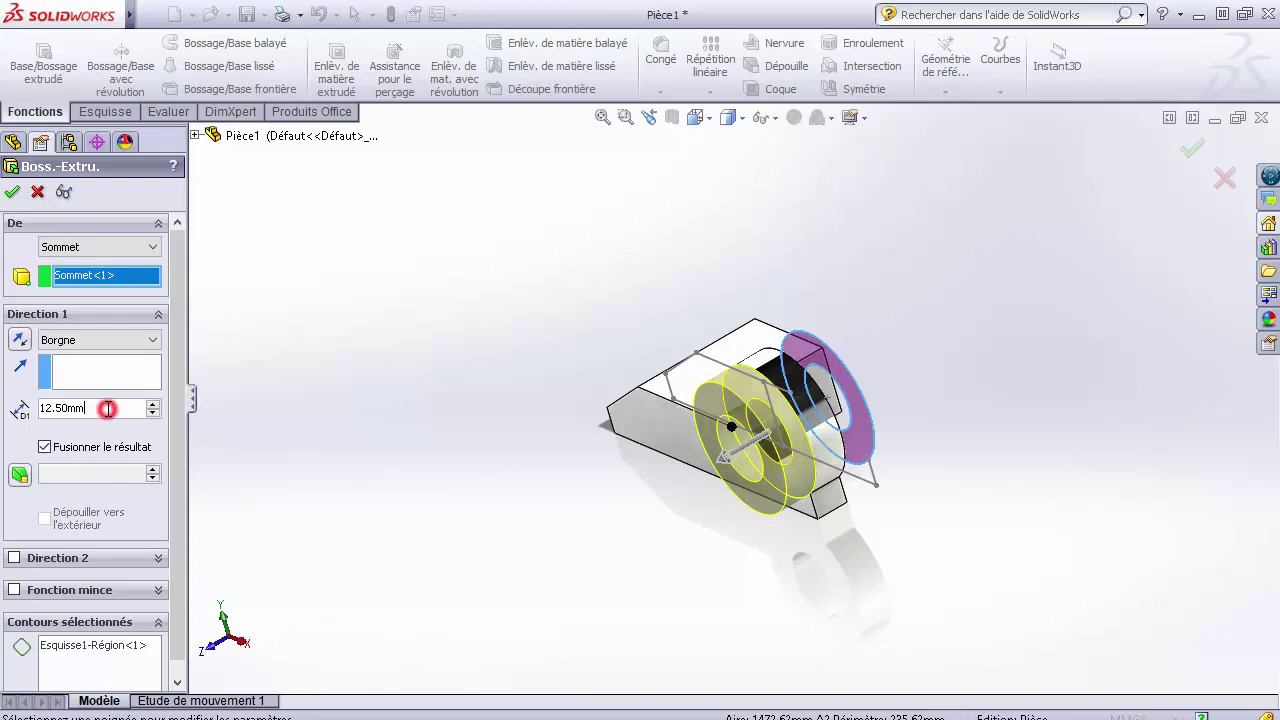
Step: Set the ring extrusion's depth to 5 mm and accept the feature
drag(107, 408, 3, 415)
text(5)
key(Return)
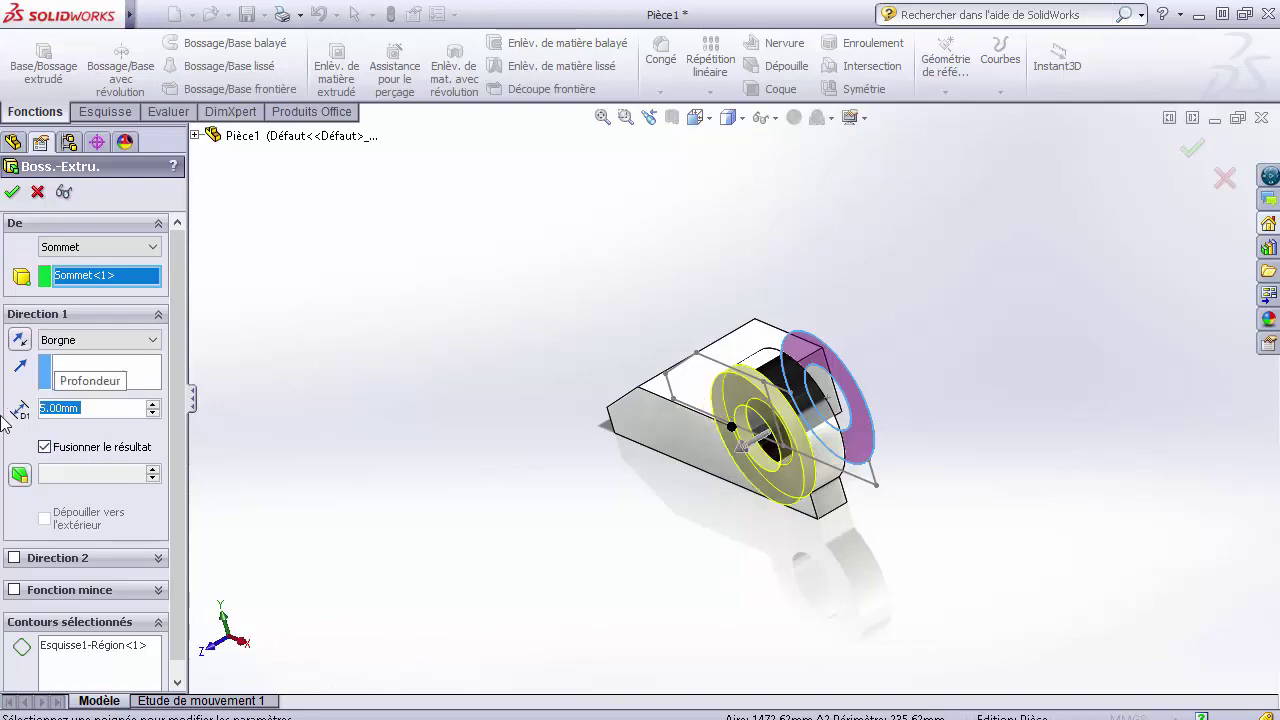
click(12, 191)
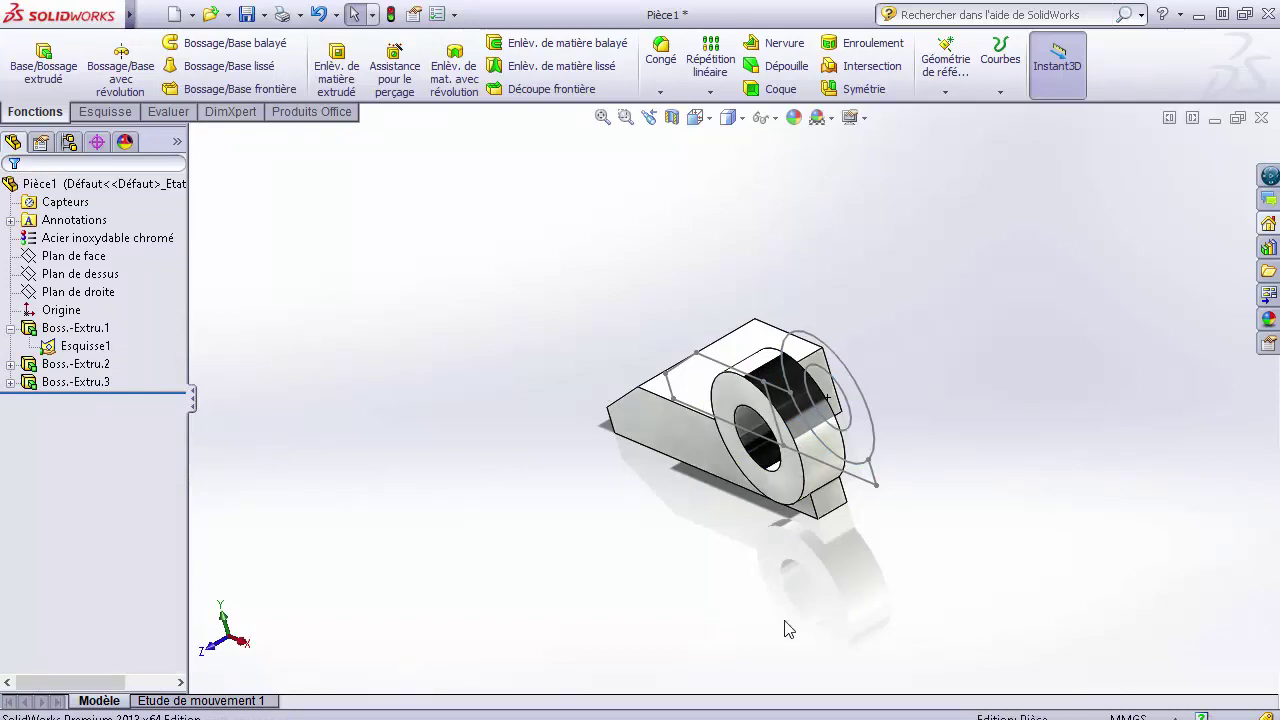
Step: Hide the shared side profile sketch in the model
key(Right)
key(Right)
key(Right)
key(Right)
key(Right)
key(Right)
key(Right)
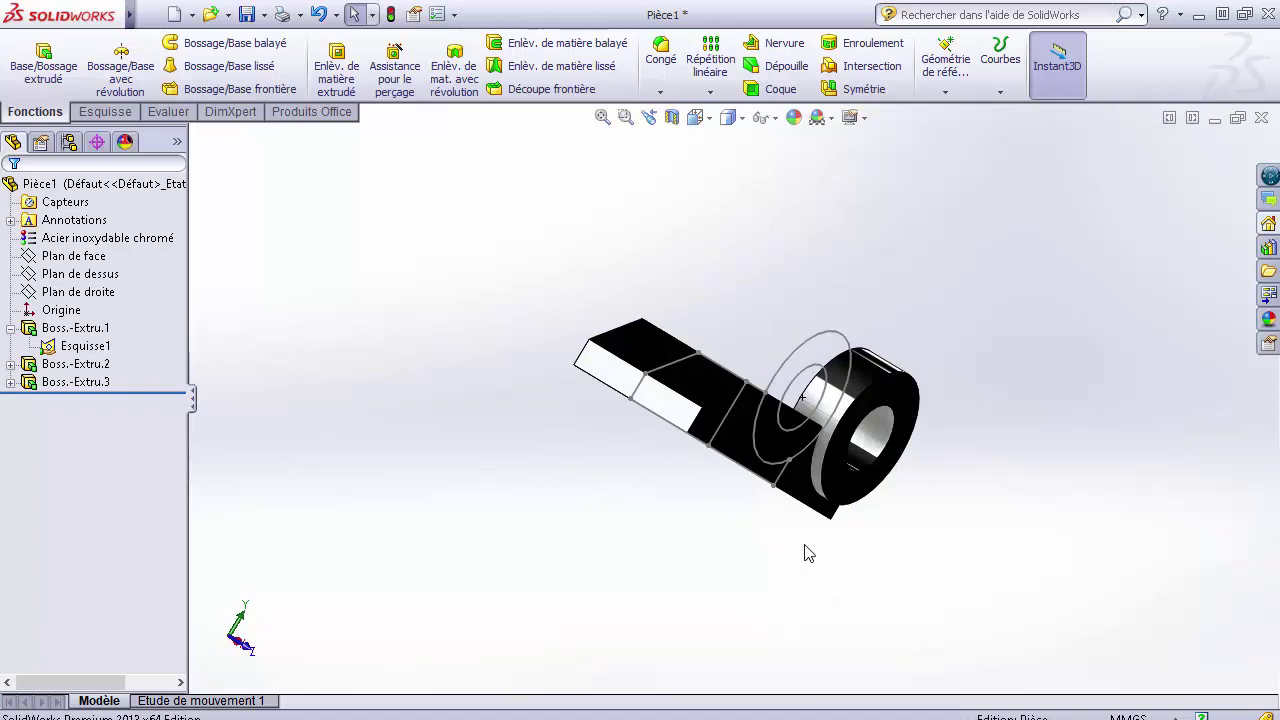
click(720, 558)
key(Down)
key(Down)
key(Down)
key(Down)
click(665, 551)
click(959, 555)
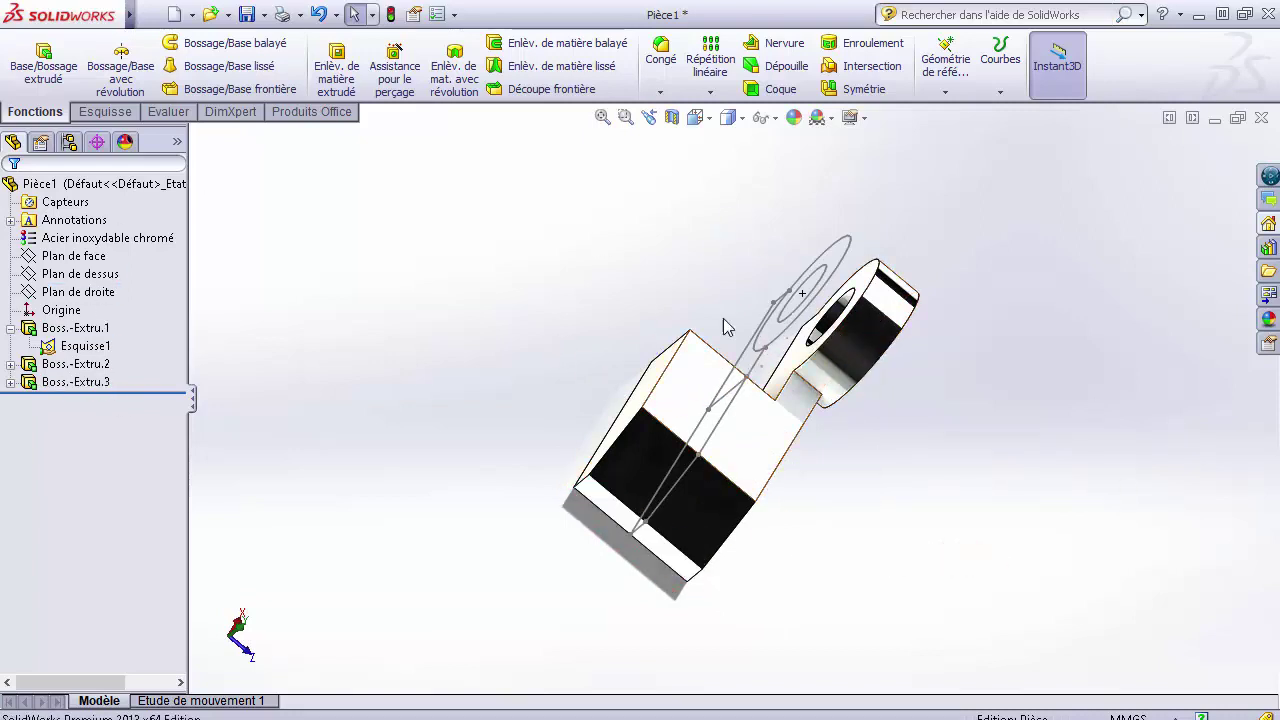
click(778, 343)
click(948, 412)
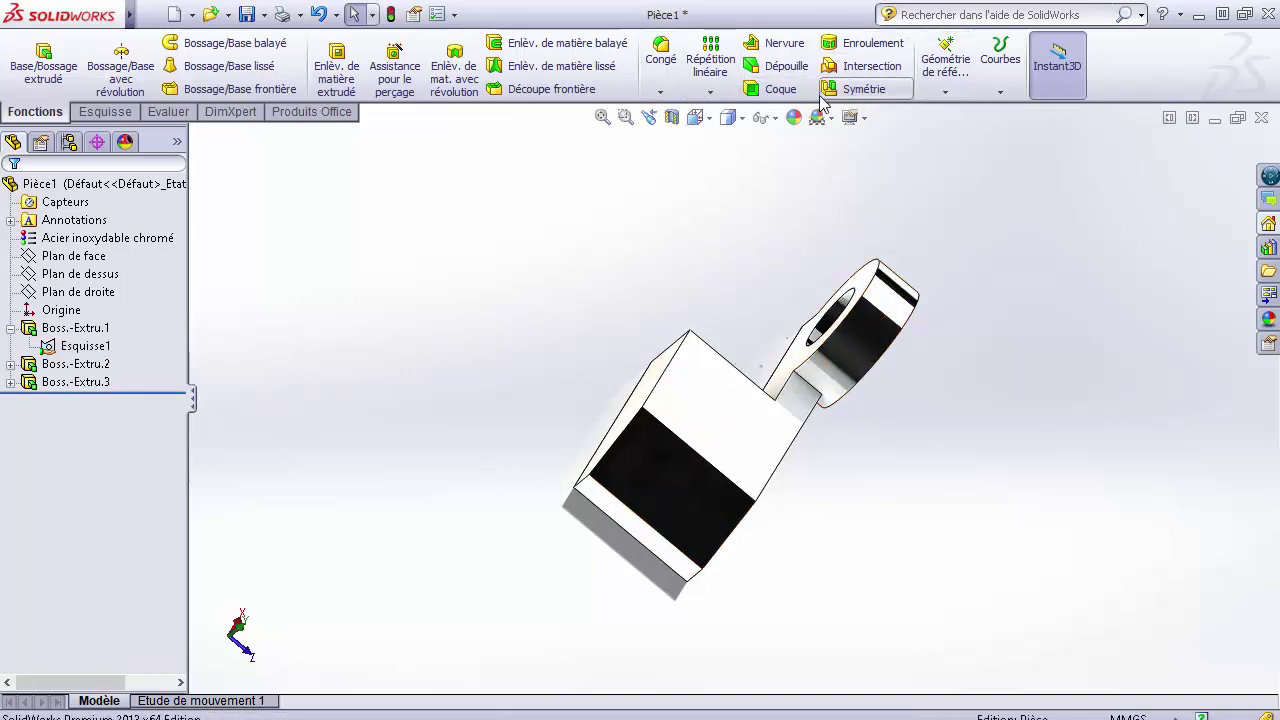
Step: Mirror the whole solid body about the front plane (Plan de face), keeping the merge solids option on
click(710, 93)
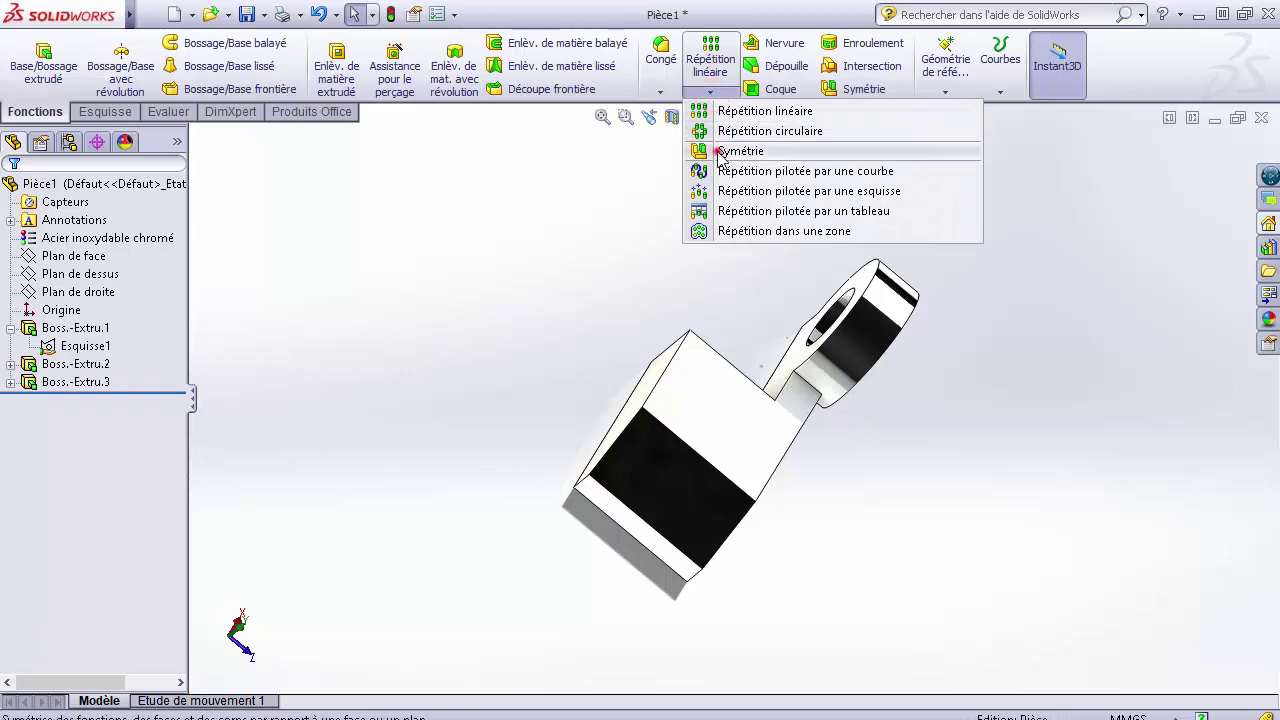
click(717, 153)
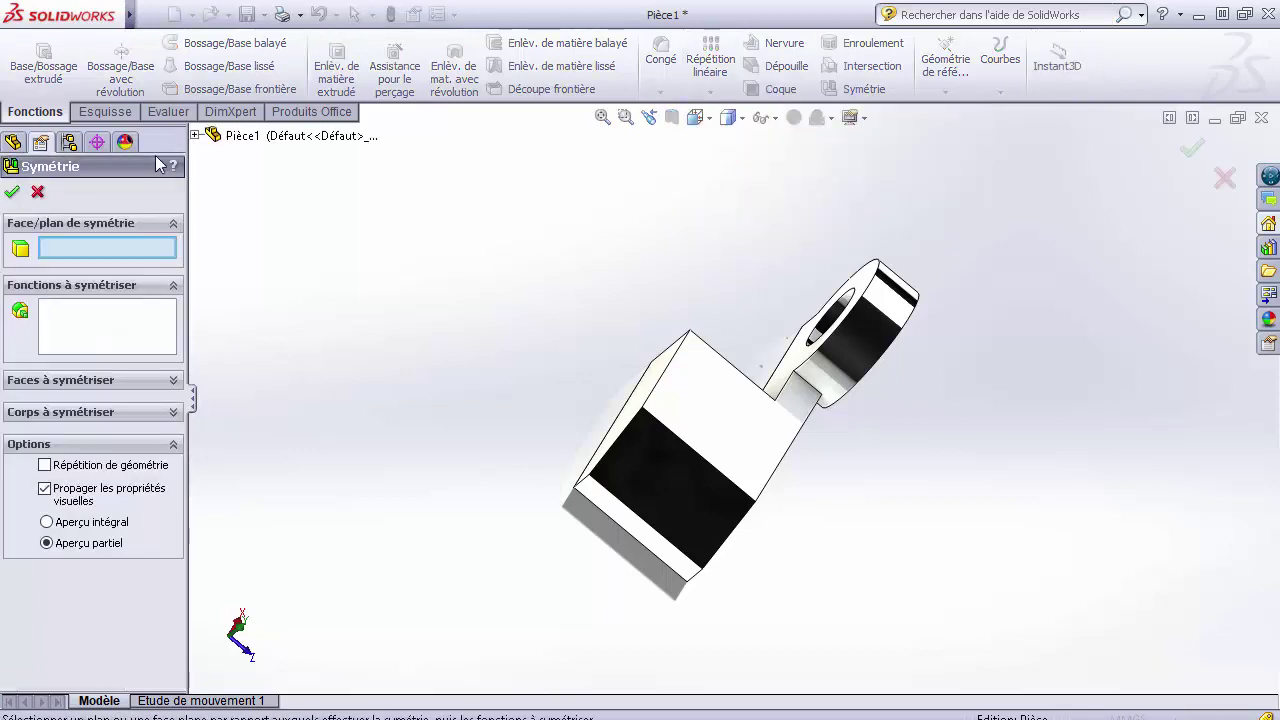
click(196, 136)
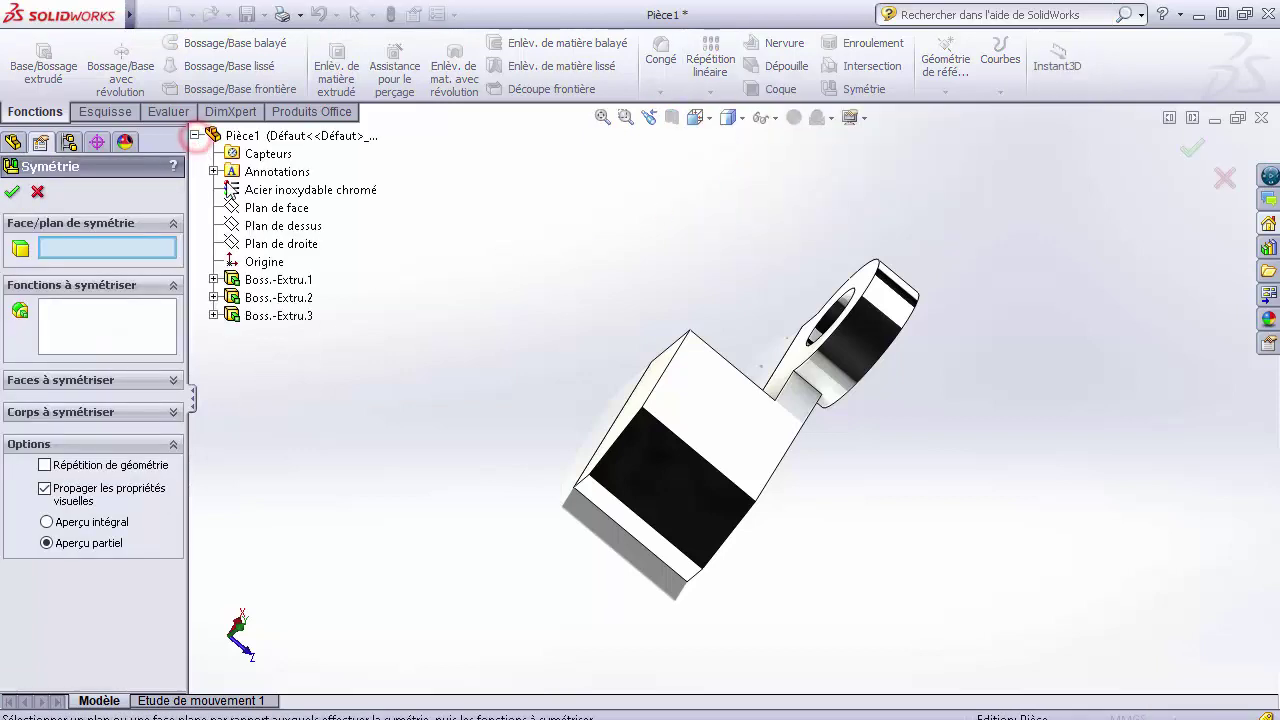
click(290, 210)
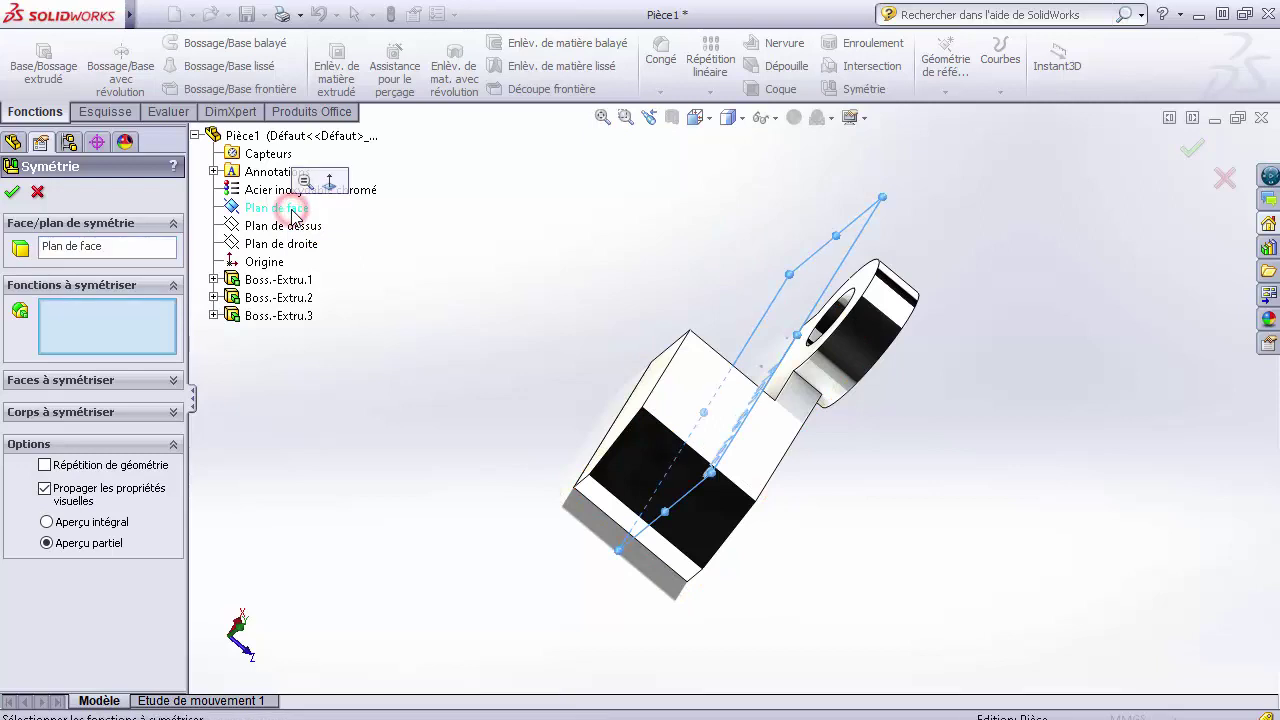
click(175, 414)
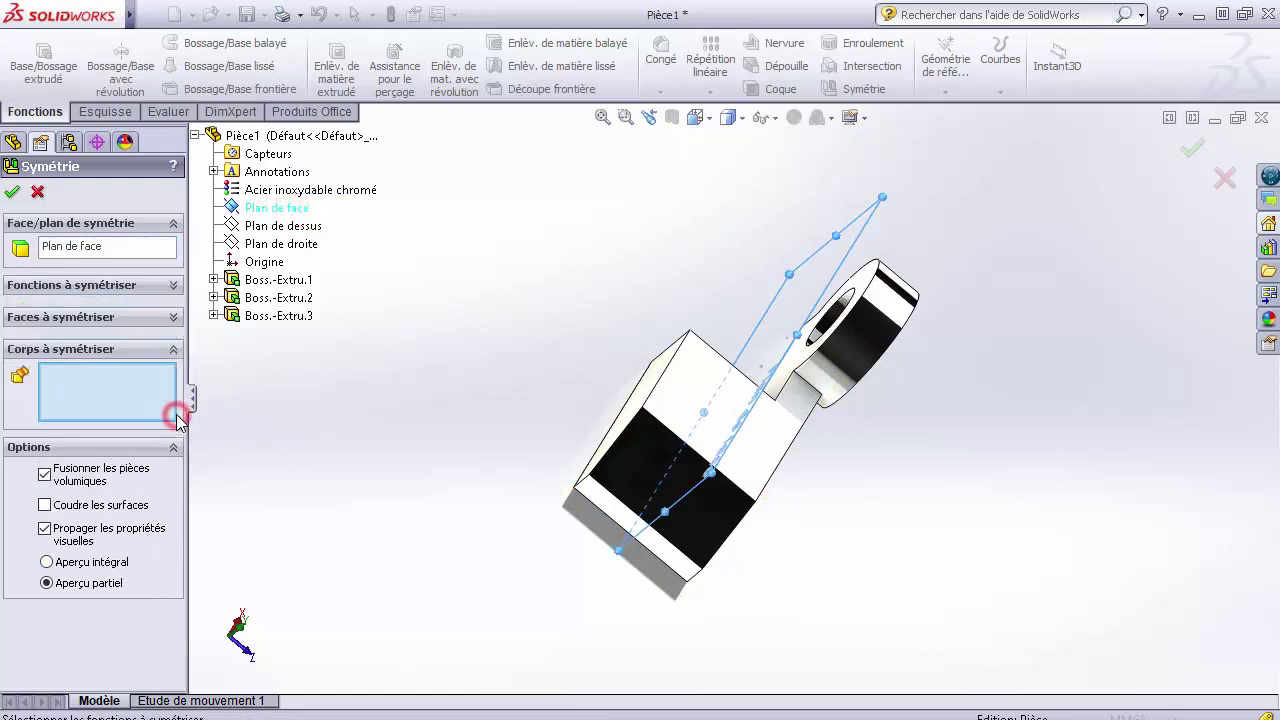
click(683, 415)
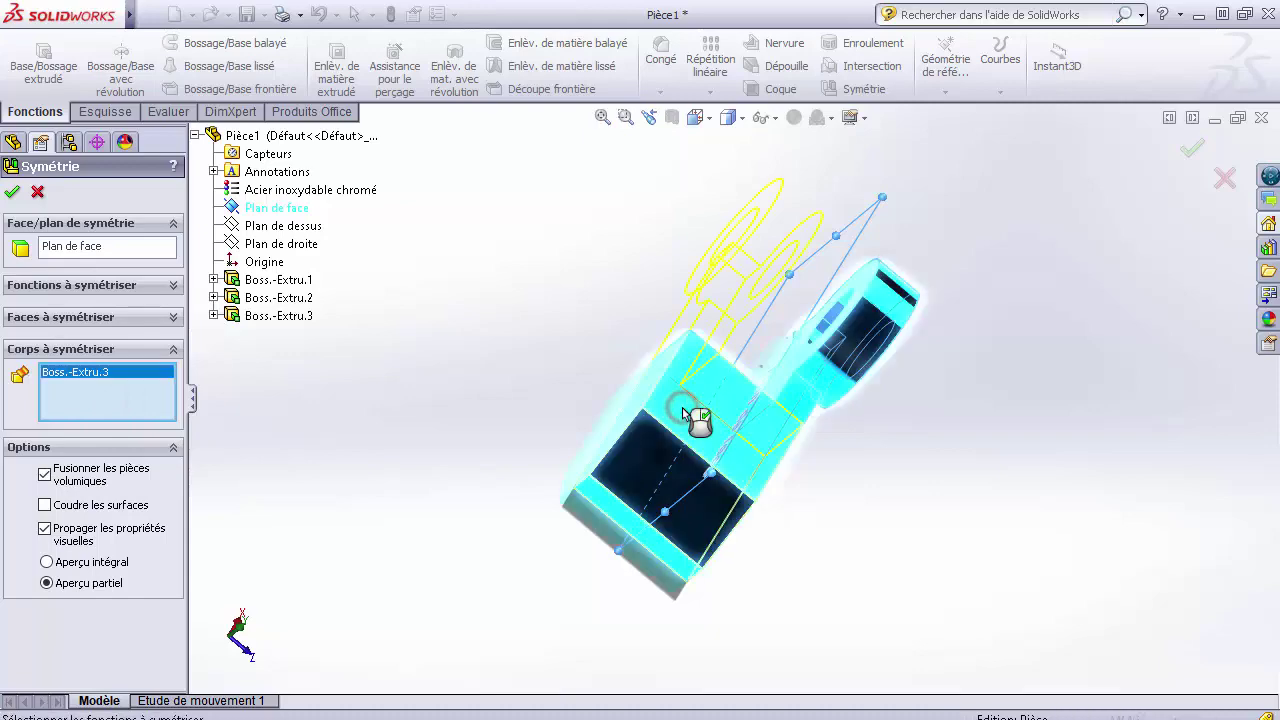
right_click(683, 415)
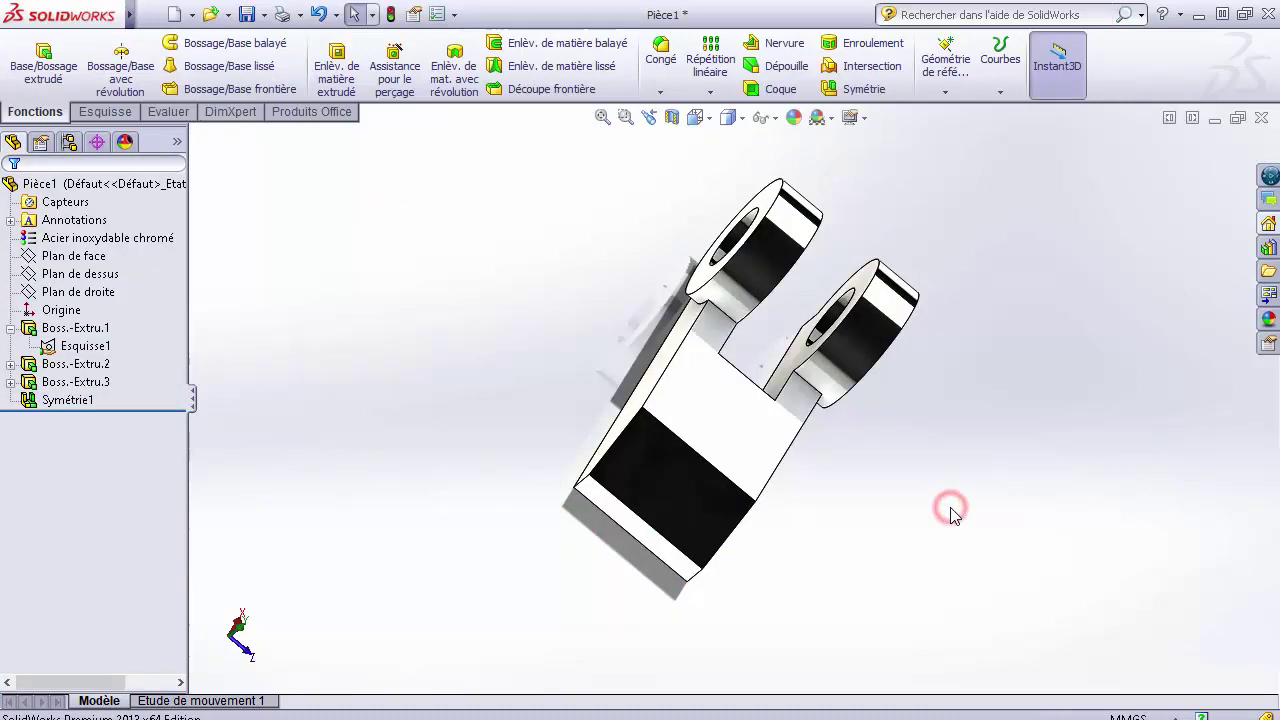
Step: Examine the mirrored part with its two ring lugs from several sides
key(Left)
key(Left)
key(Left)
key(Left)
key(Left)
key(Up)
key(Up)
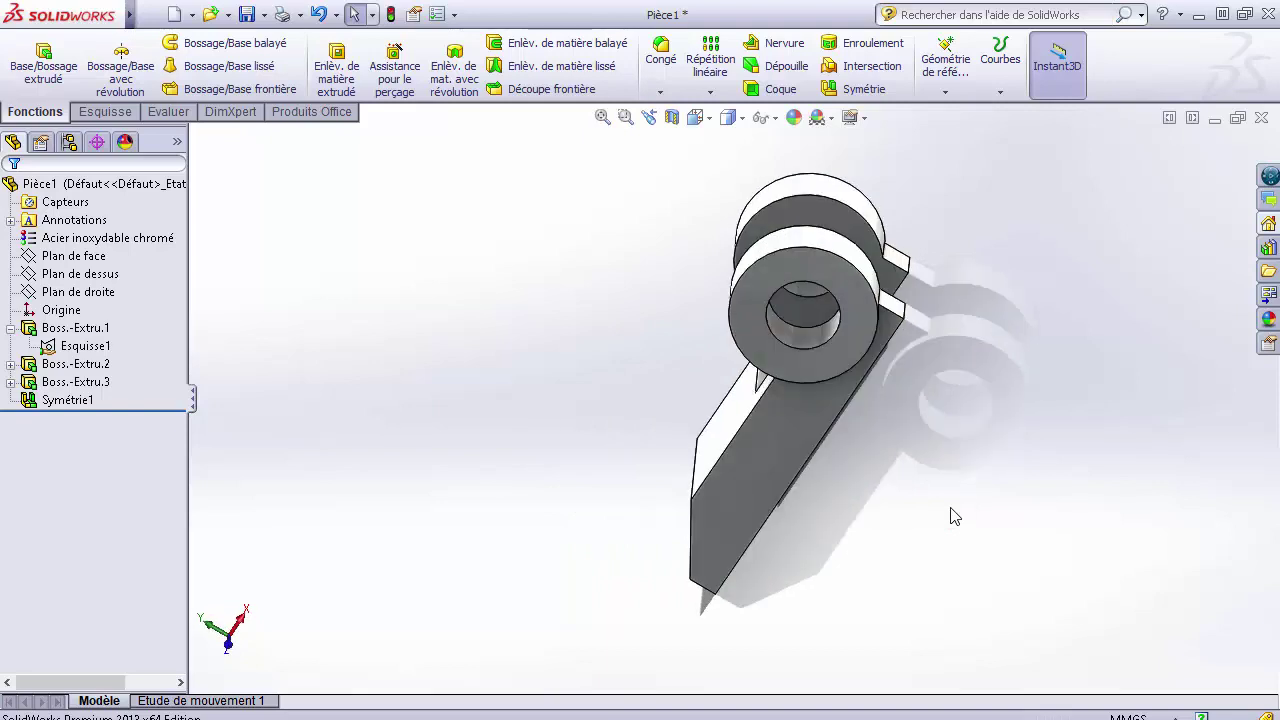
key(Up)
key(Up)
key(Up)
key(Up)
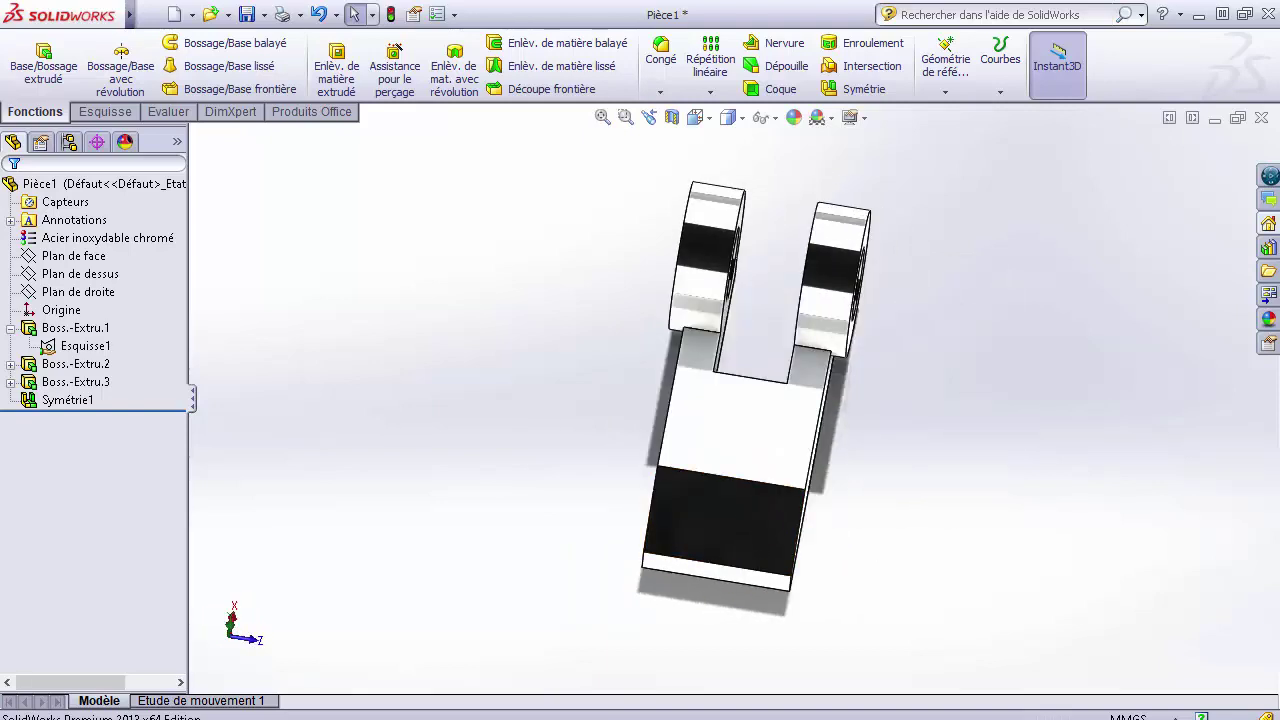
click(597, 694)
click(893, 576)
Step: Start a new sketch on the block's low vertical front face, below the sloped face
key(Up)
key(Up)
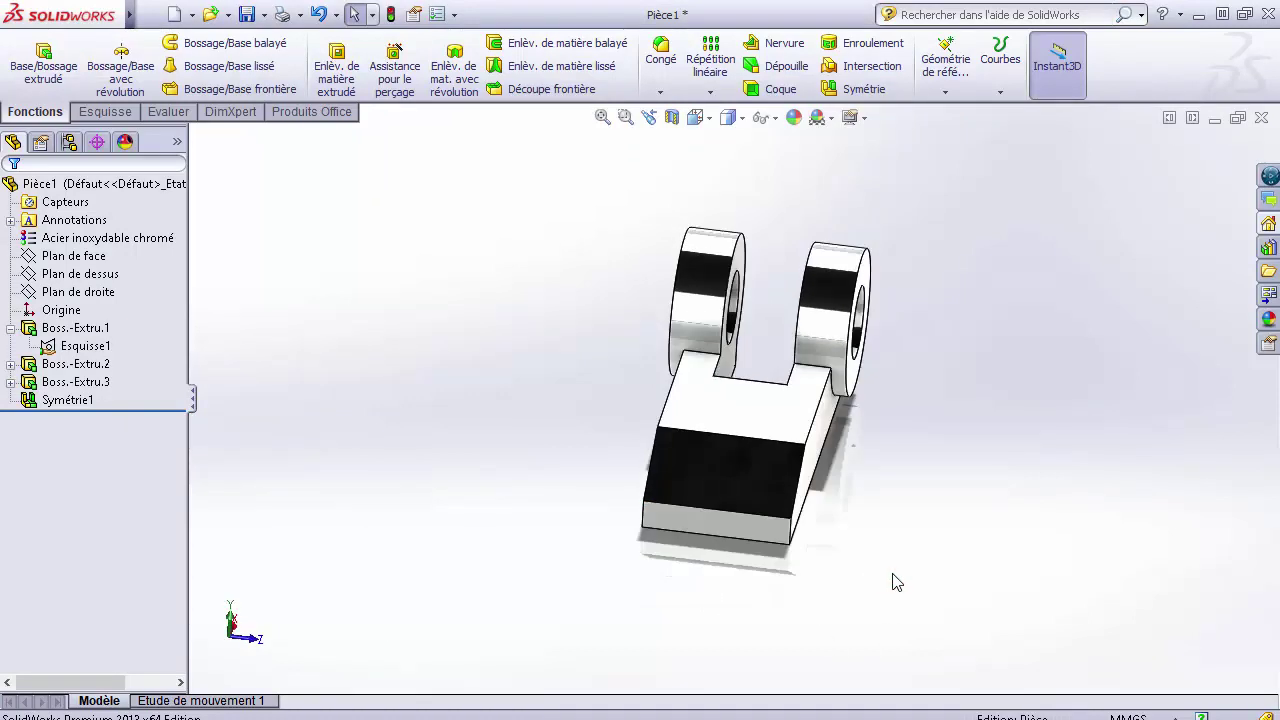
key(Up)
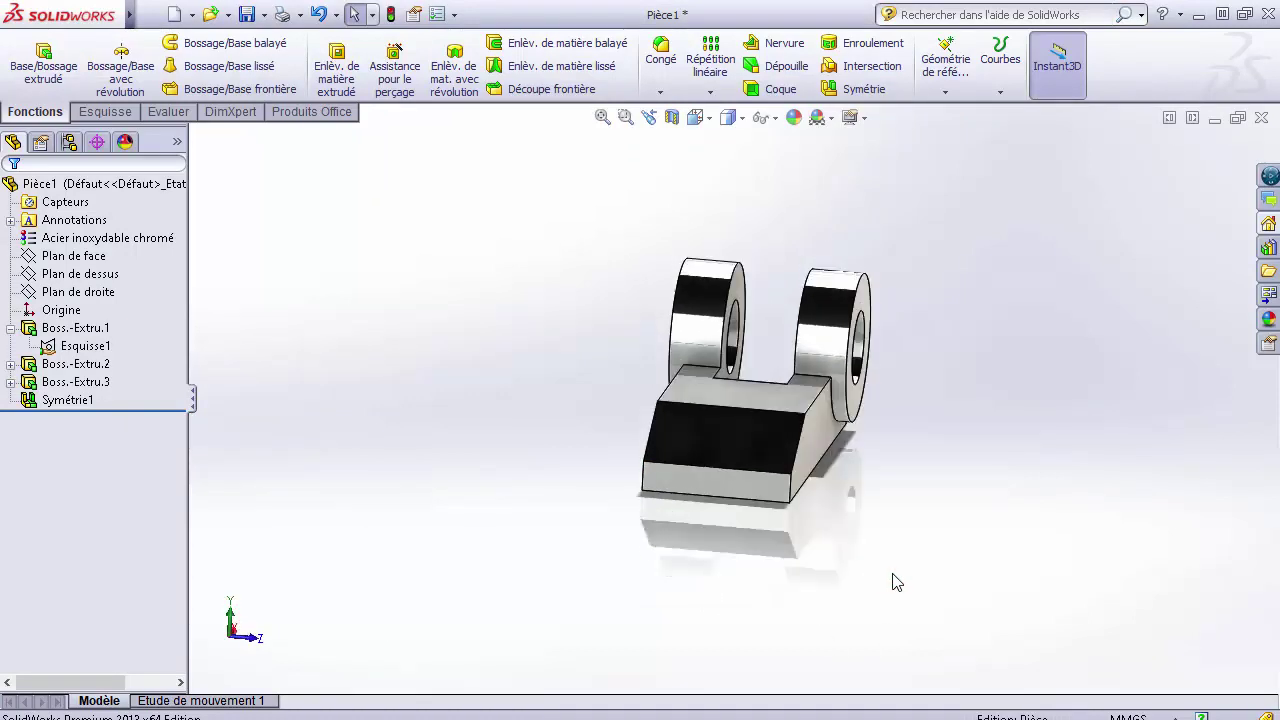
click(719, 486)
click(804, 437)
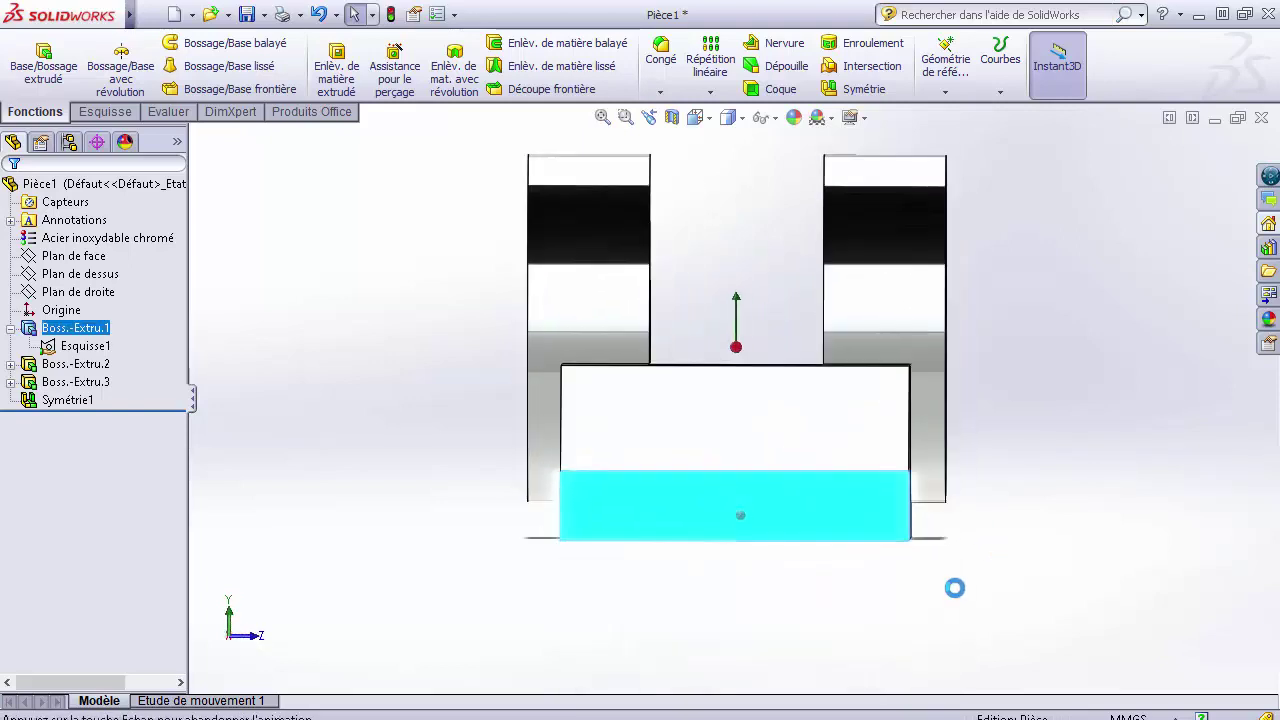
click(805, 618)
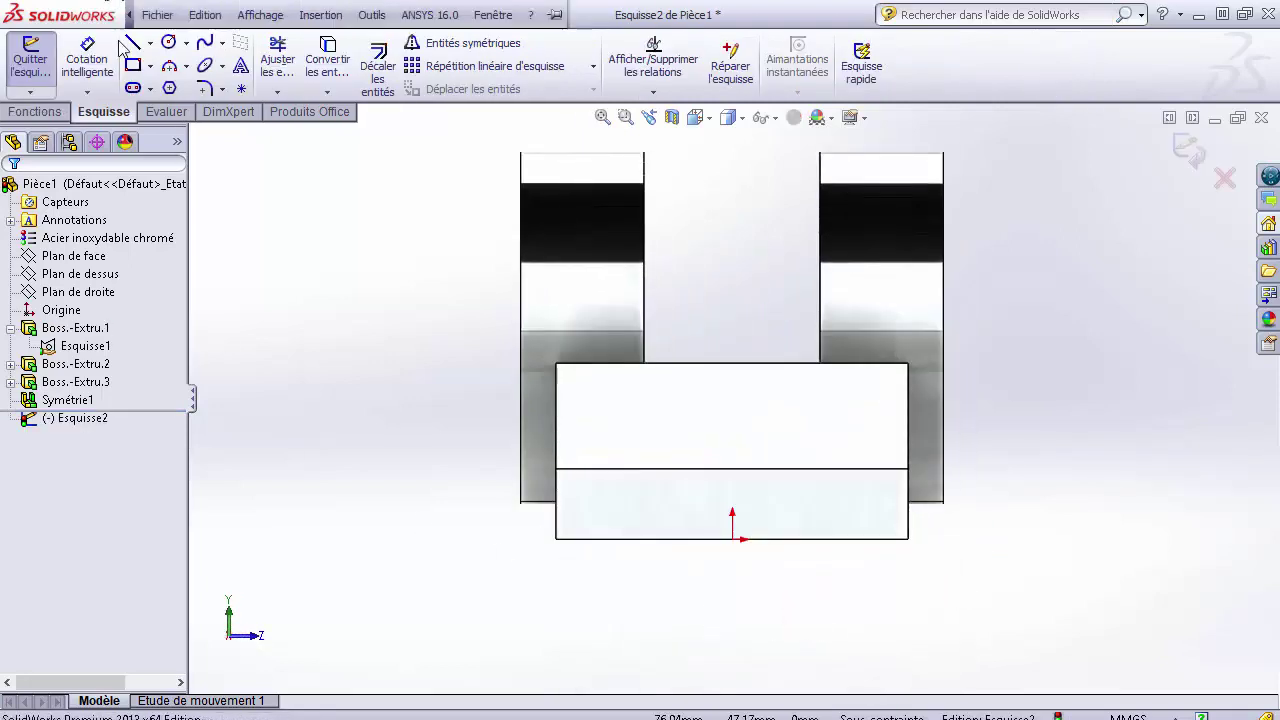
Step: Draw a centre rectangle about 21 mm wide and 7 mm high, centred on the origin at the front face's lower edge
click(150, 65)
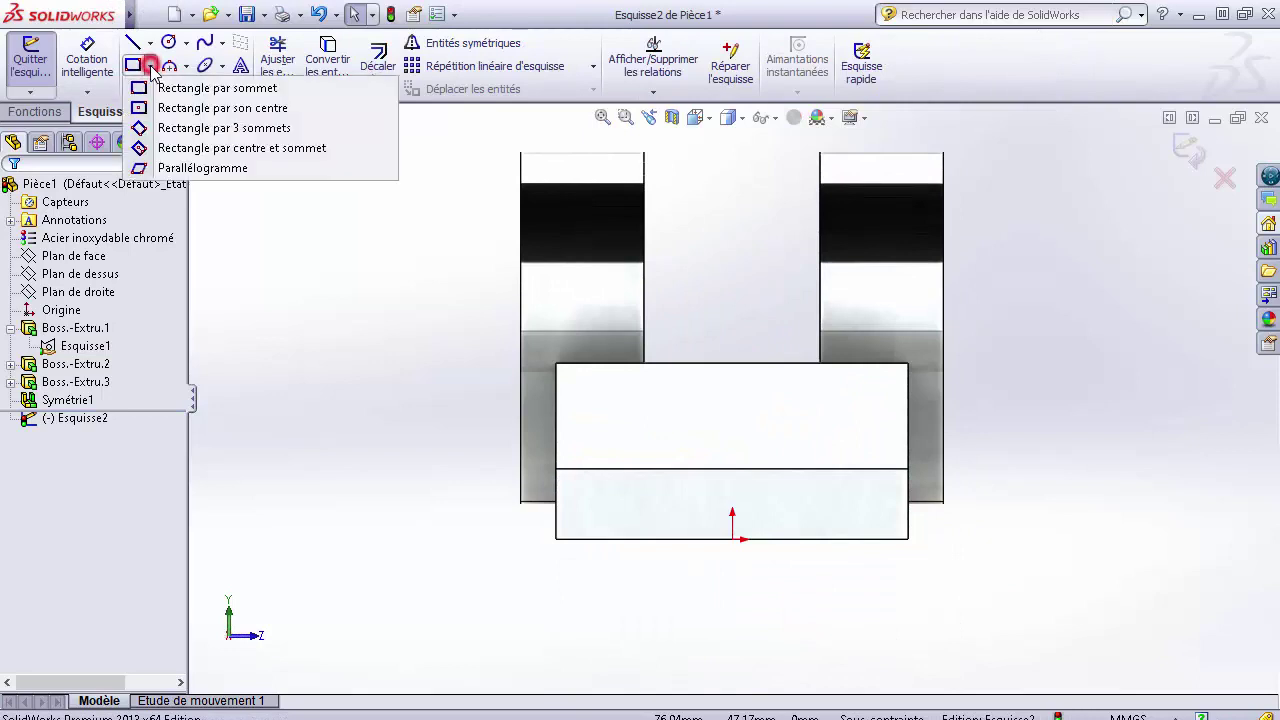
click(181, 114)
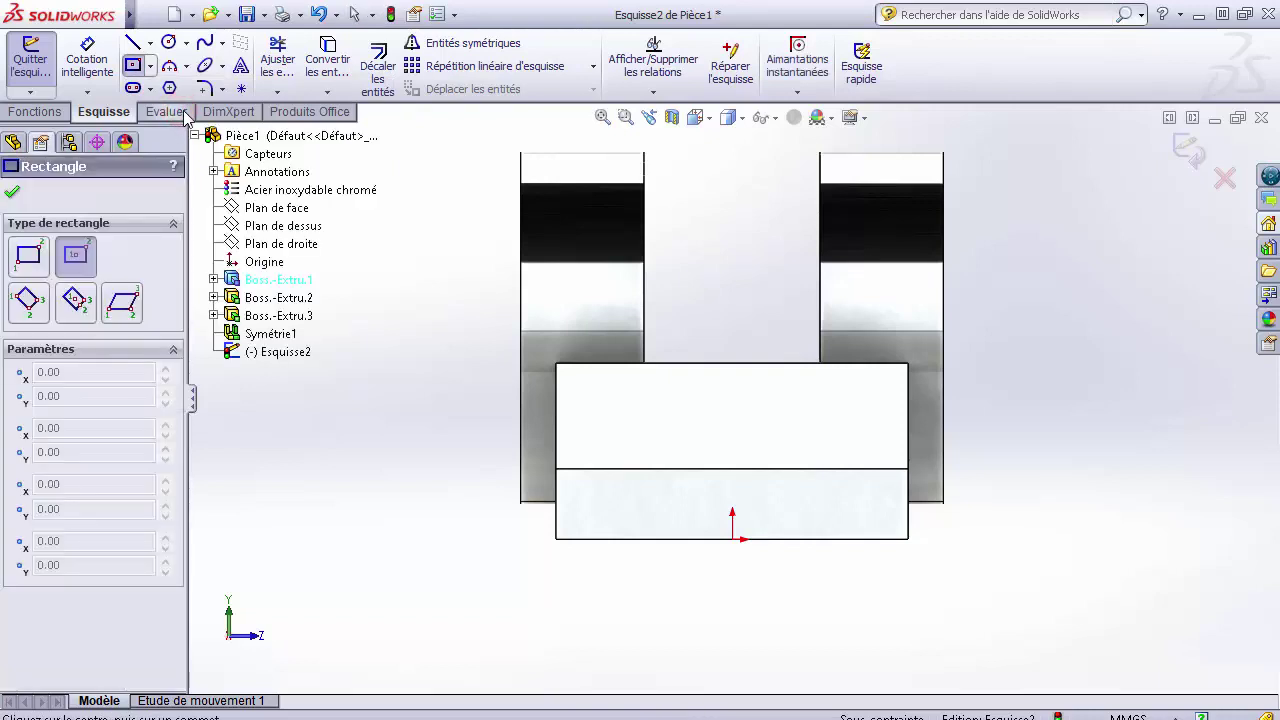
click(733, 539)
click(807, 561)
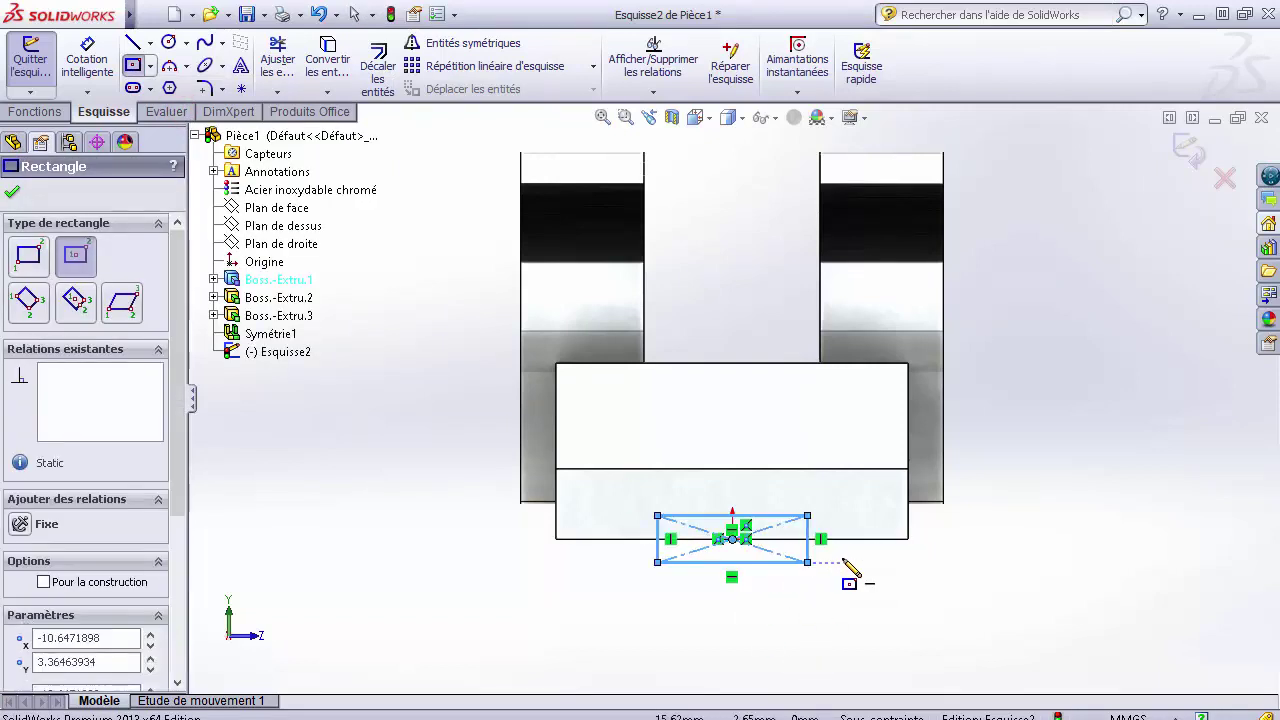
Step: Dimension the rectangle 20 mm wide and 10 mm high
click(87, 60)
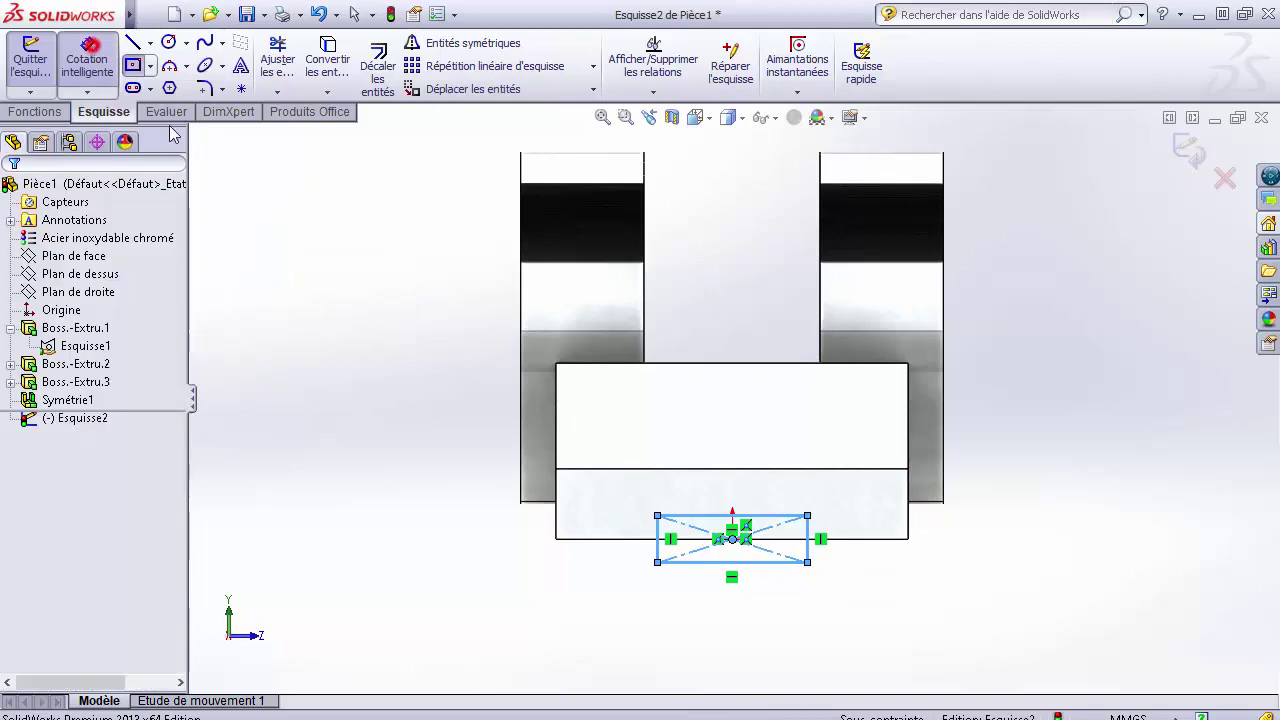
click(777, 562)
click(767, 627)
text(20)
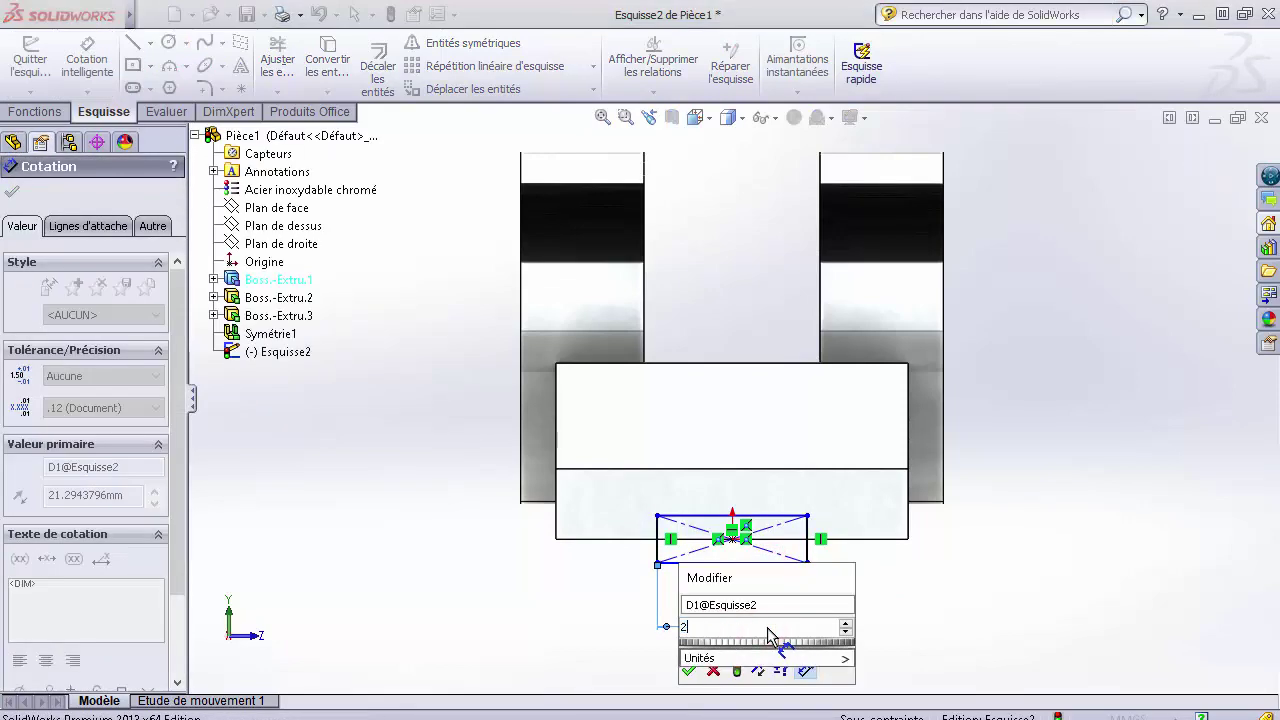
key(Return)
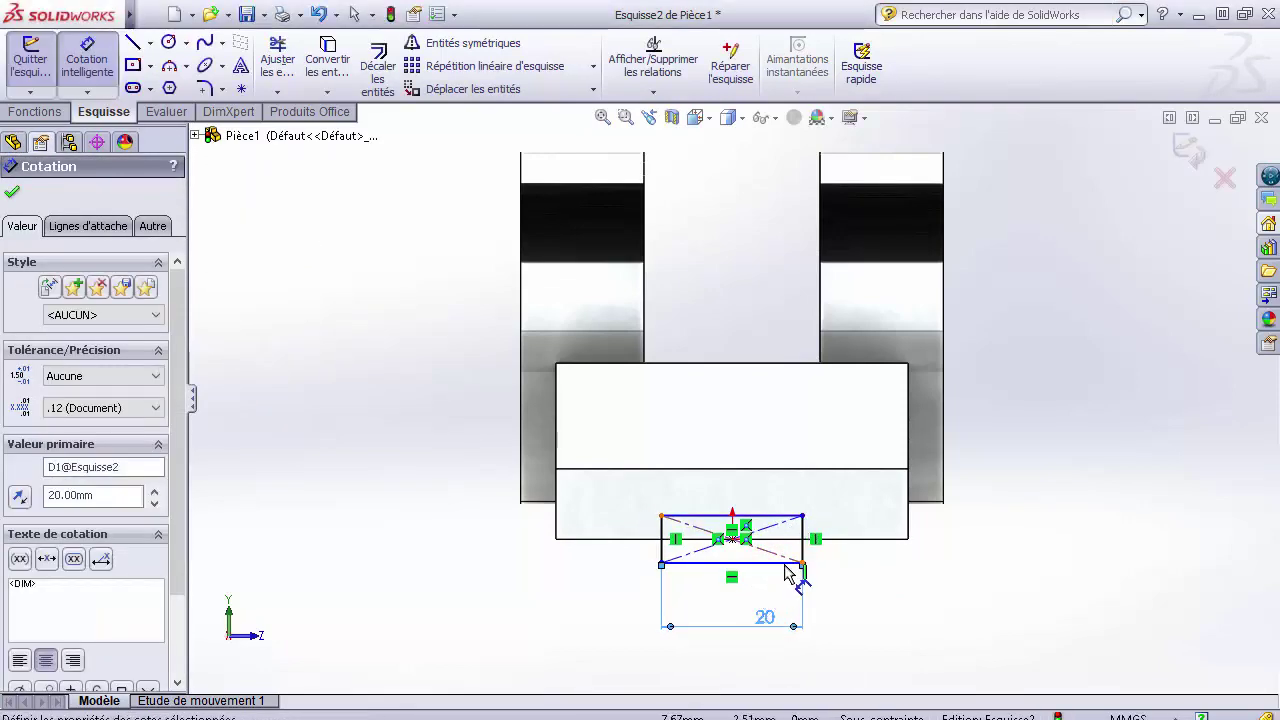
click(786, 562)
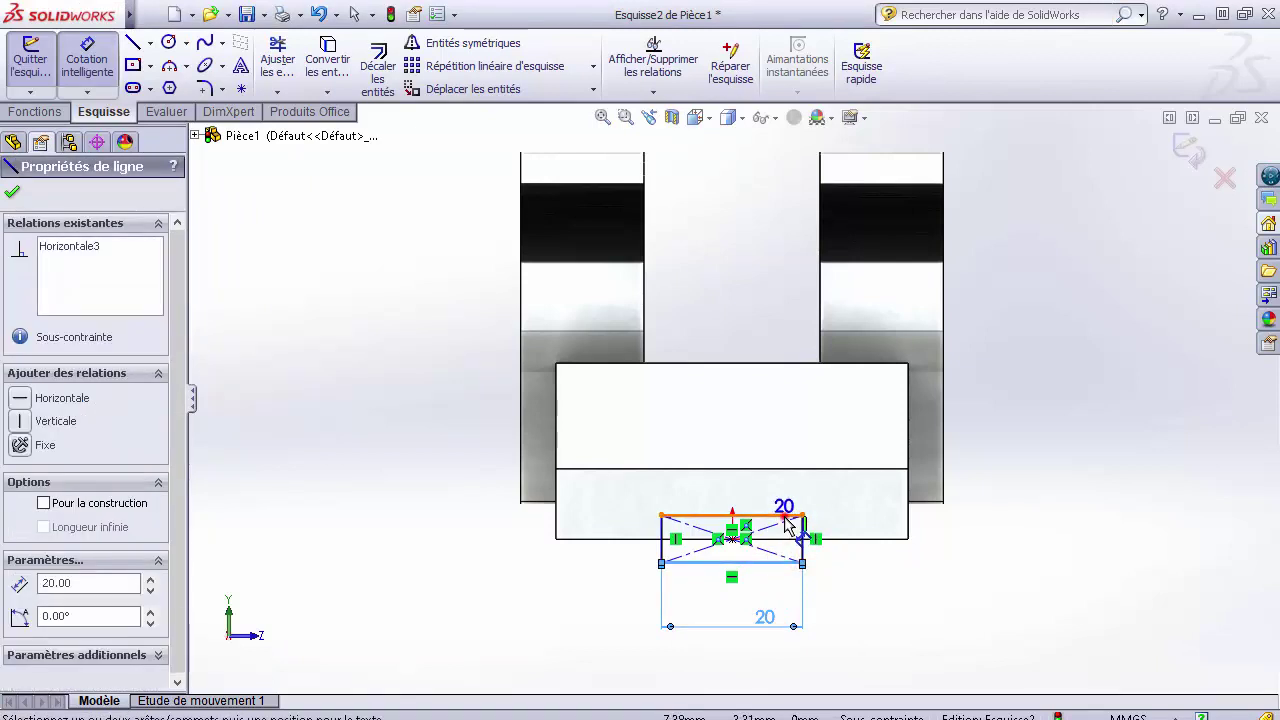
click(786, 516)
click(936, 548)
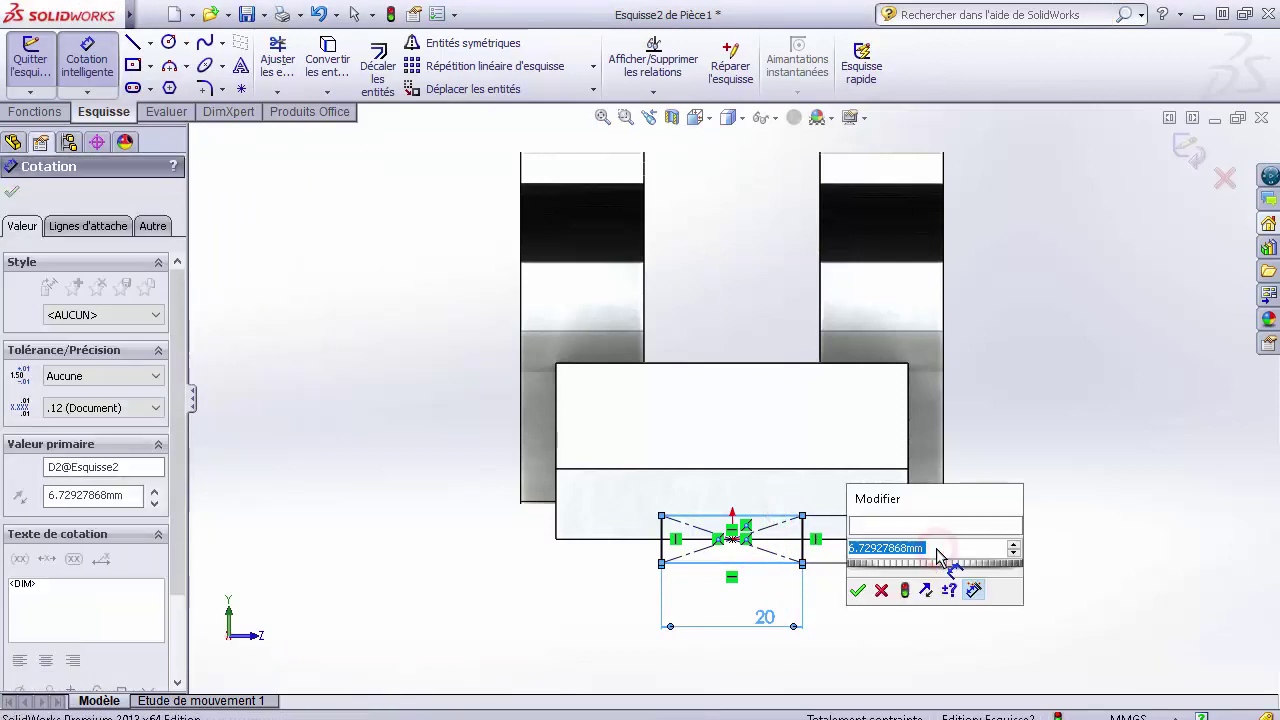
text(10)
key(Return)
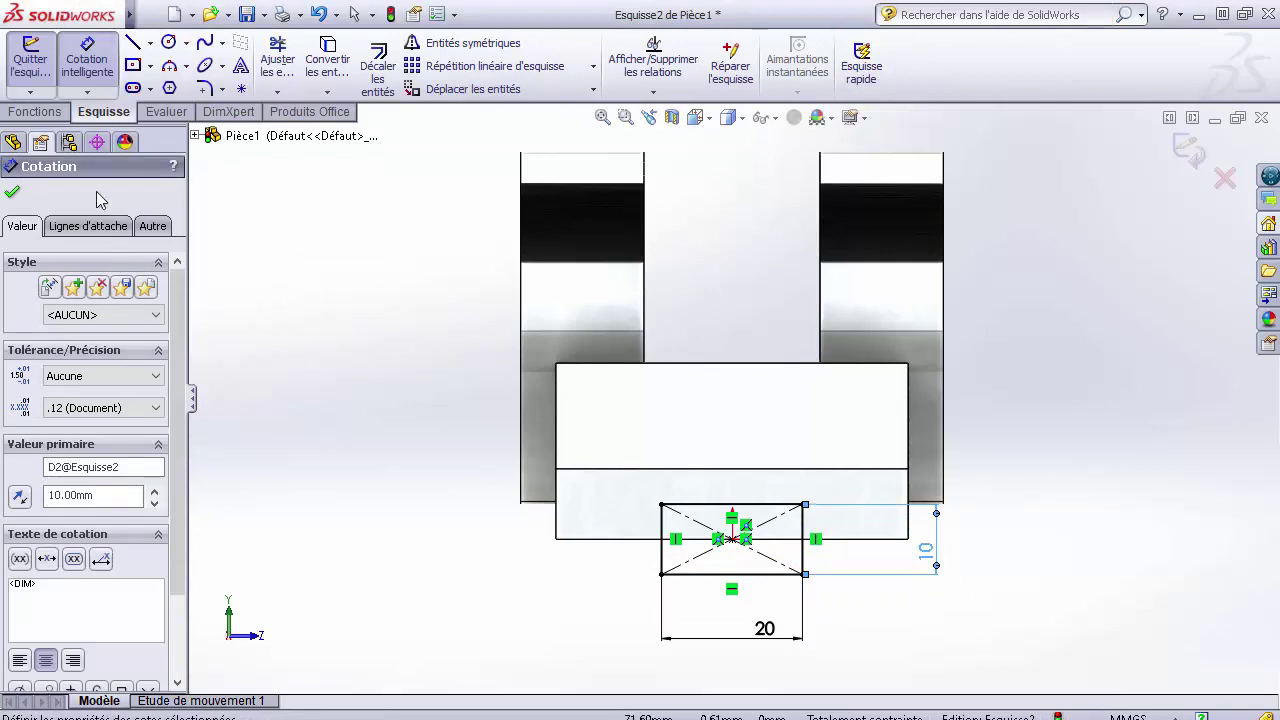
Step: Cut the rectangle through the whole block with an extruded cut set to A travers tout
click(40, 112)
click(336, 66)
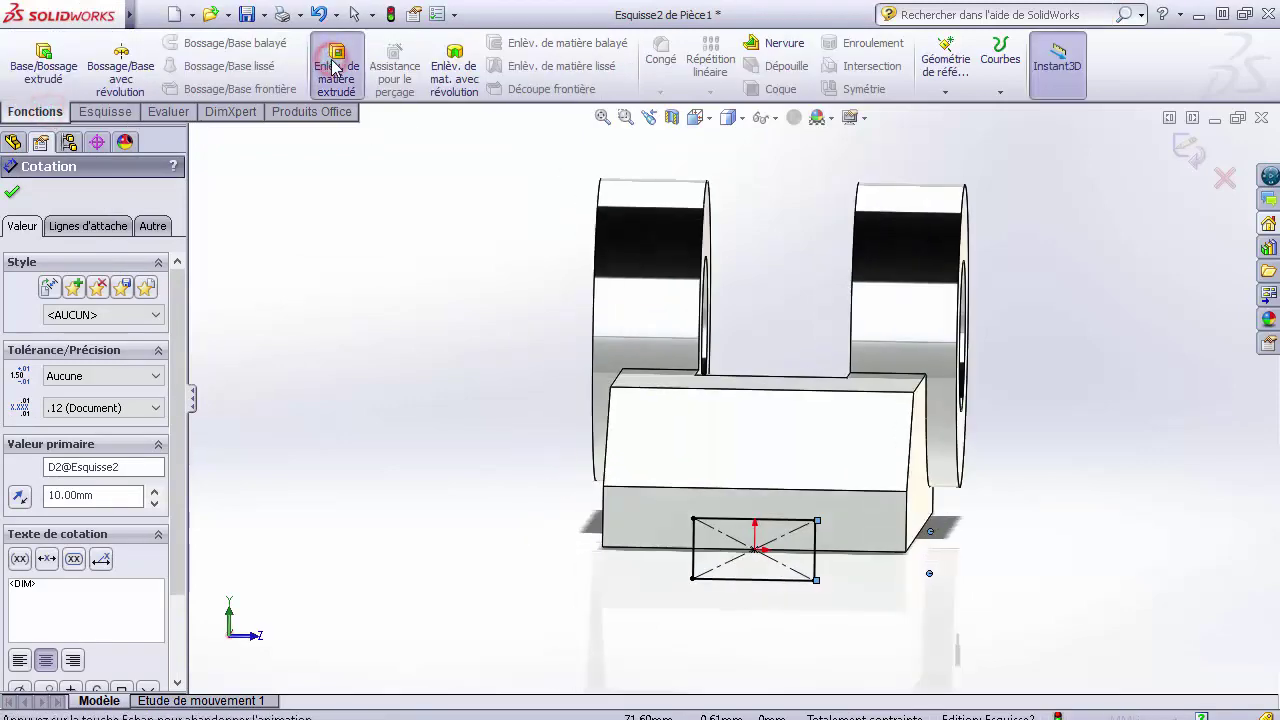
click(110, 308)
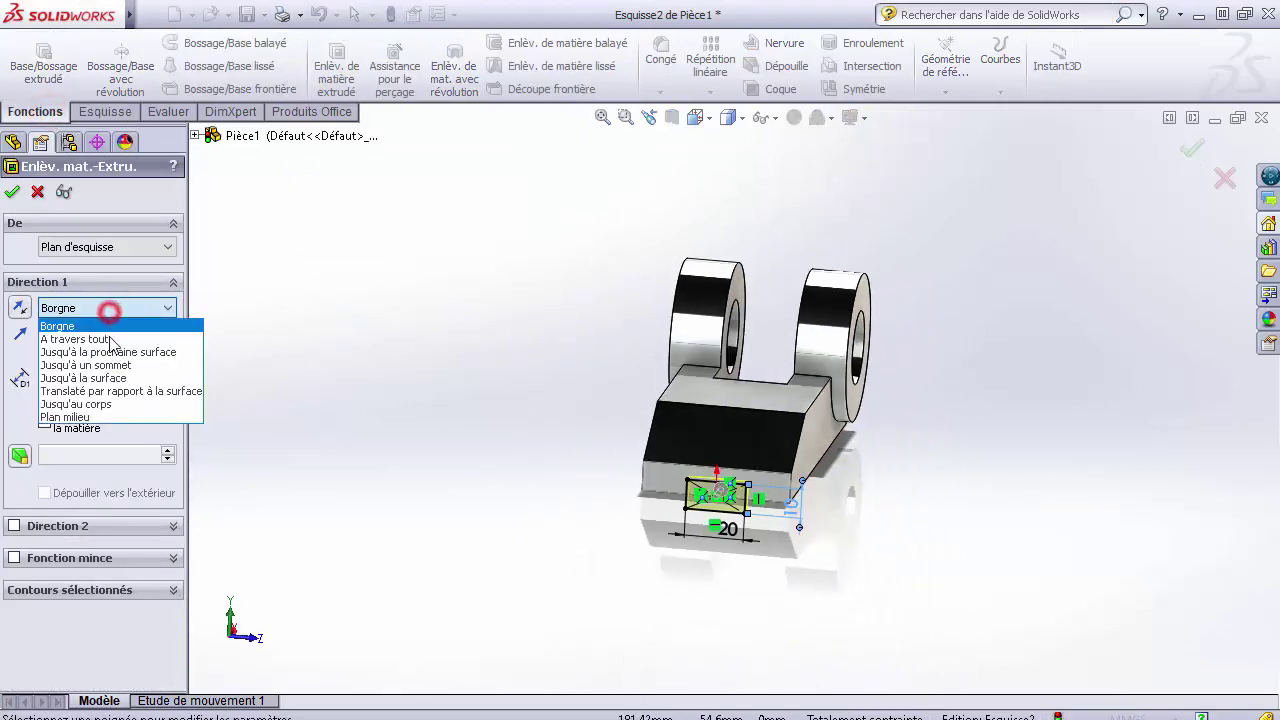
click(109, 335)
click(12, 192)
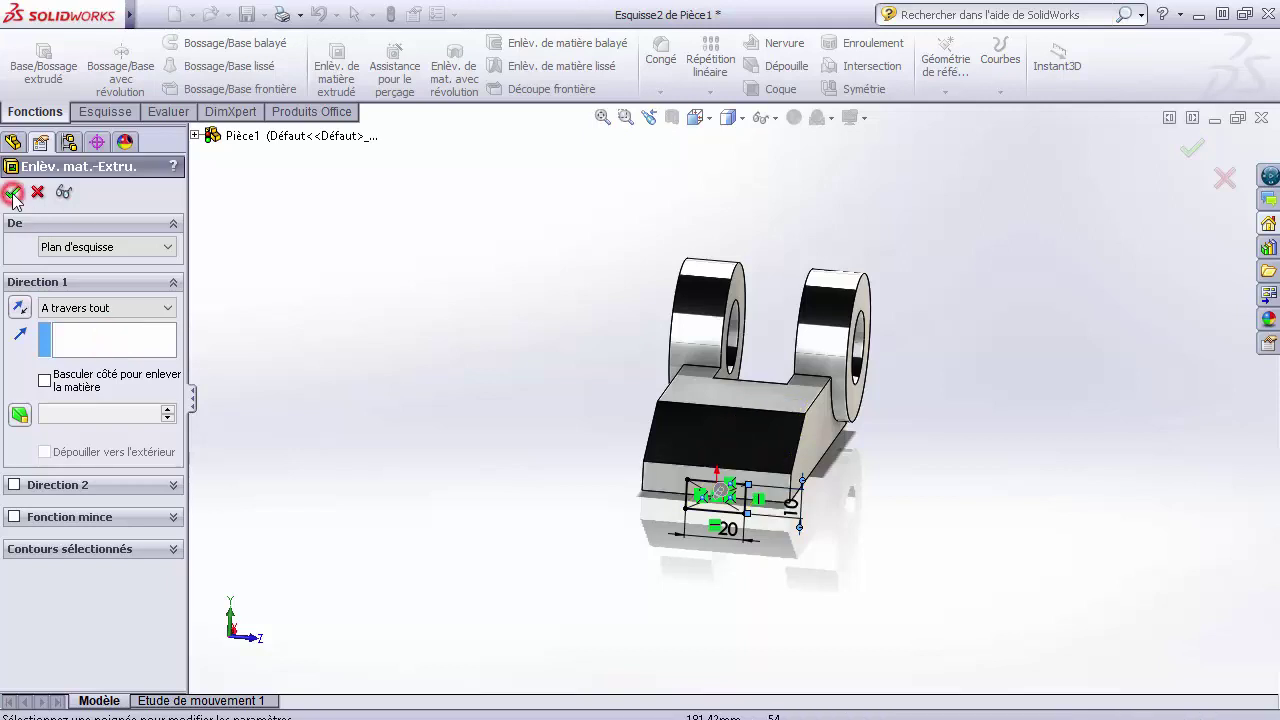
Step: Examine the slot along the block's underside from below and from the front
click(1041, 547)
key(Up)
key(Up)
key(Up)
key(Up)
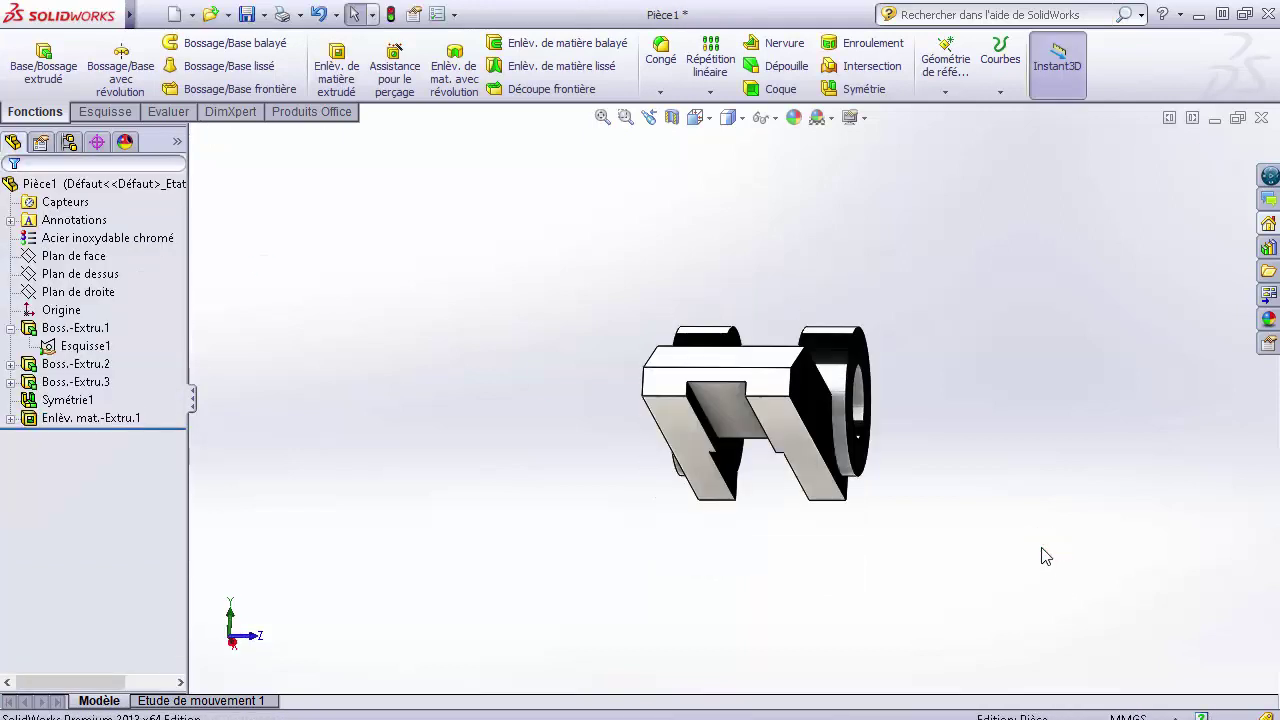
key(Down)
key(Down)
key(Down)
key(Down)
key(Left)
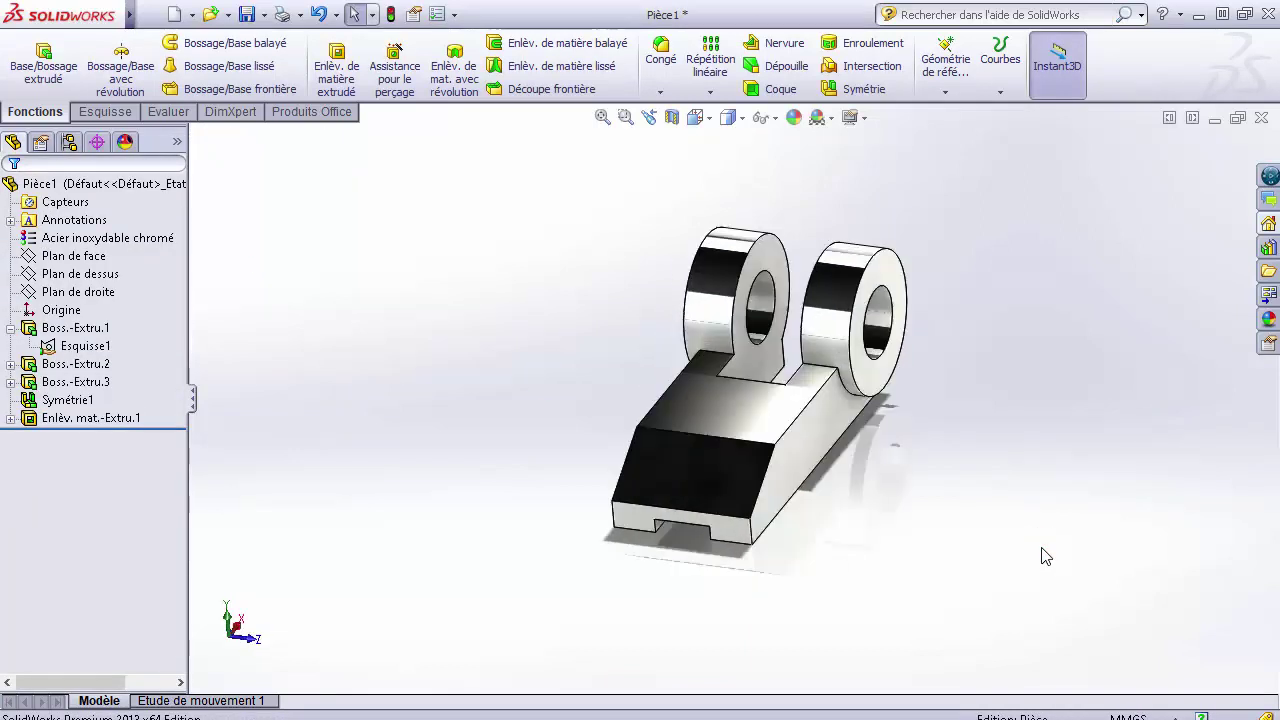
Step: Sketch a circle about 18 mm in diameter on the block's flat upper face, between the slope and the rear notch
click(738, 418)
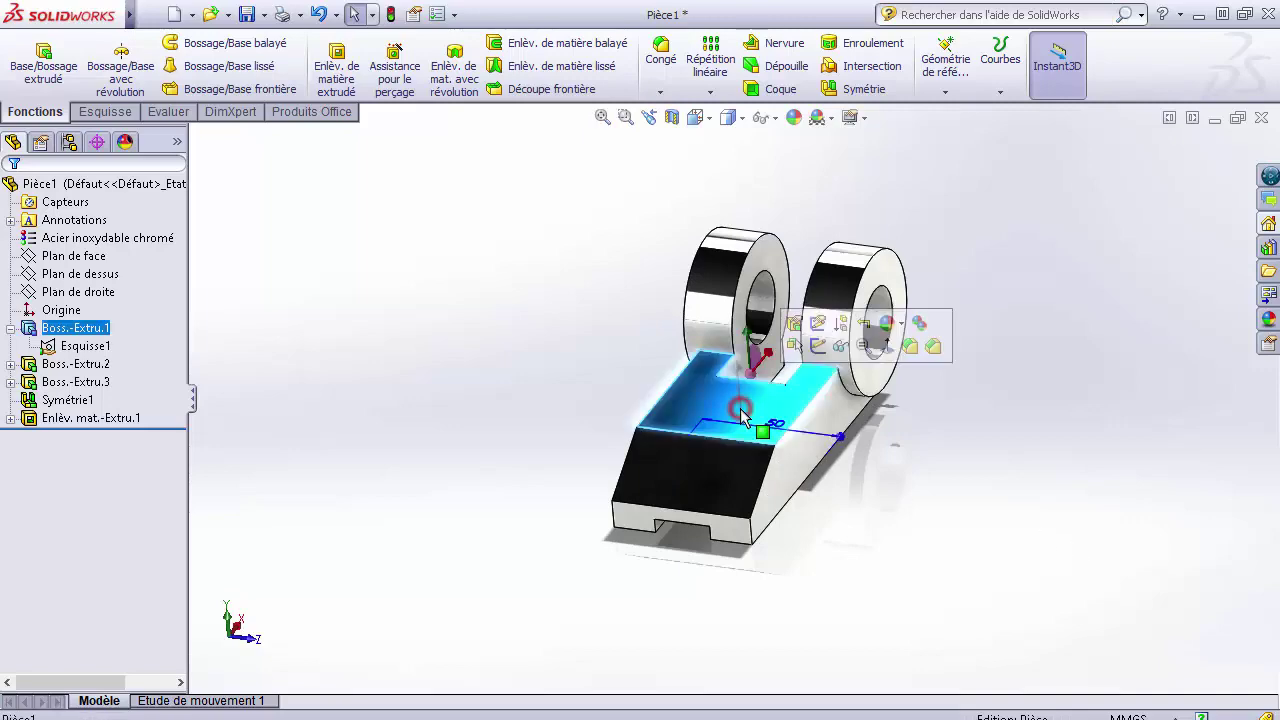
click(819, 346)
mouse_move(120, 8)
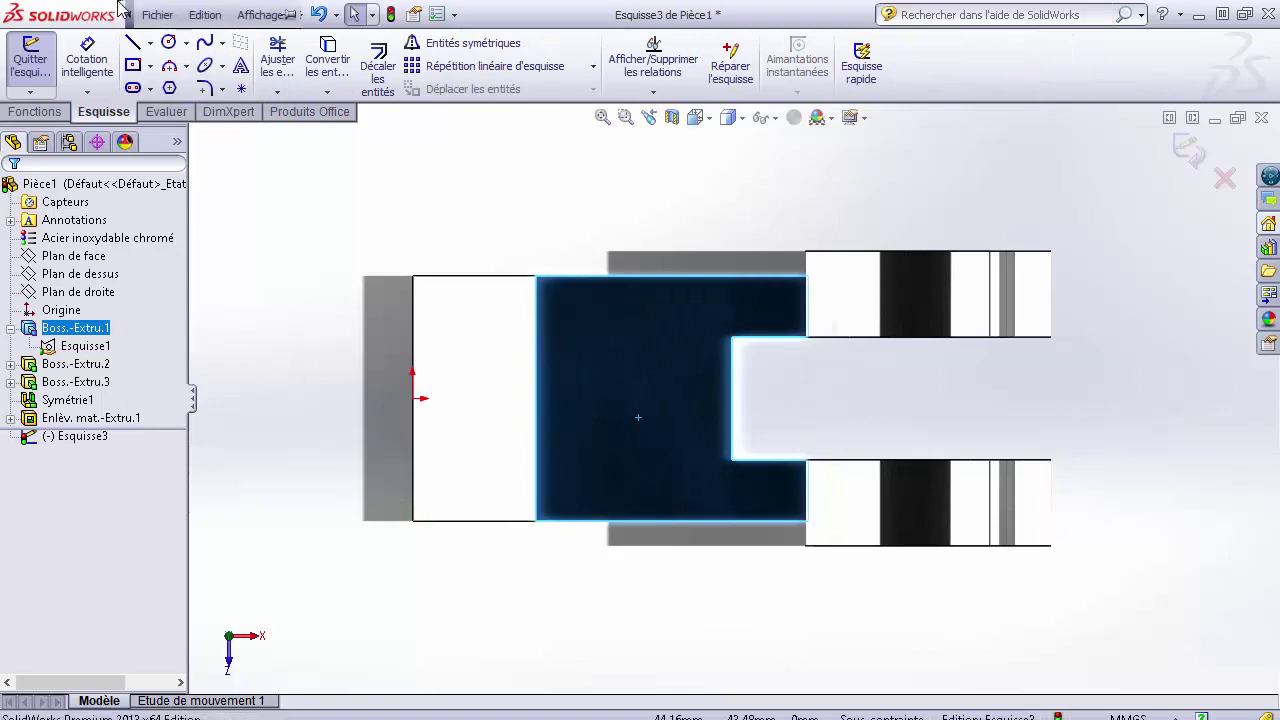
click(168, 42)
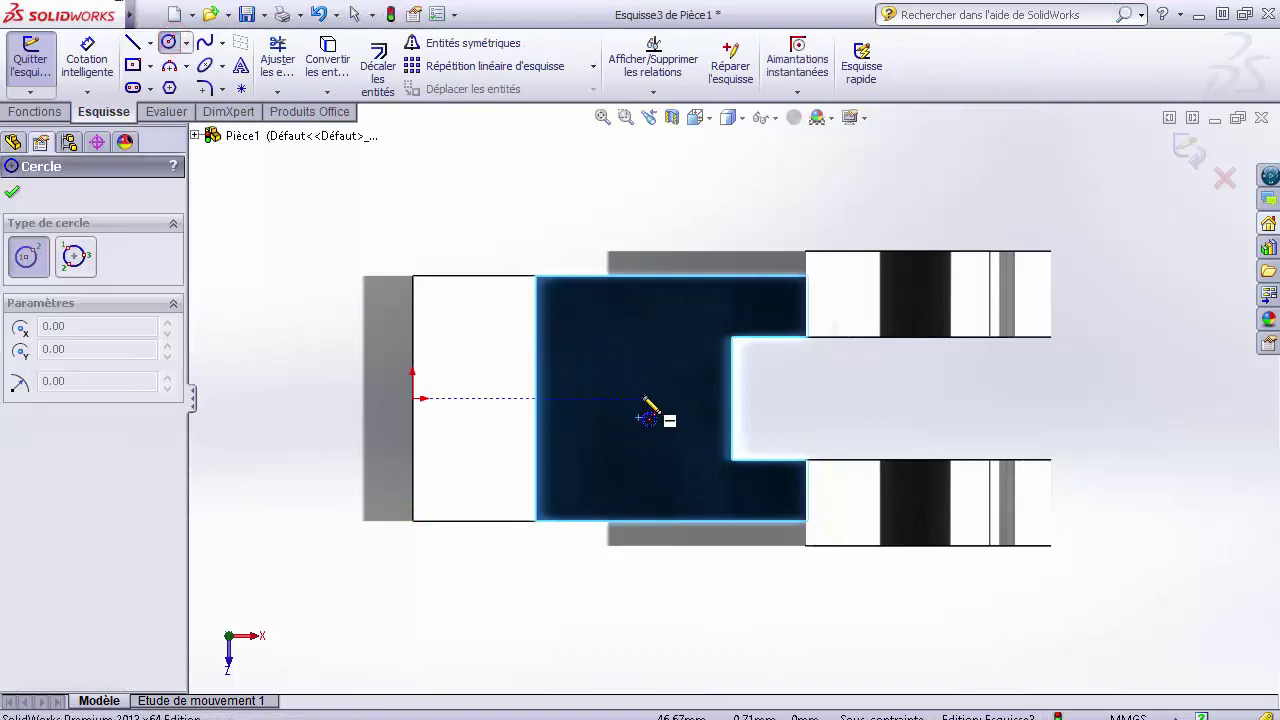
click(636, 376)
click(638, 421)
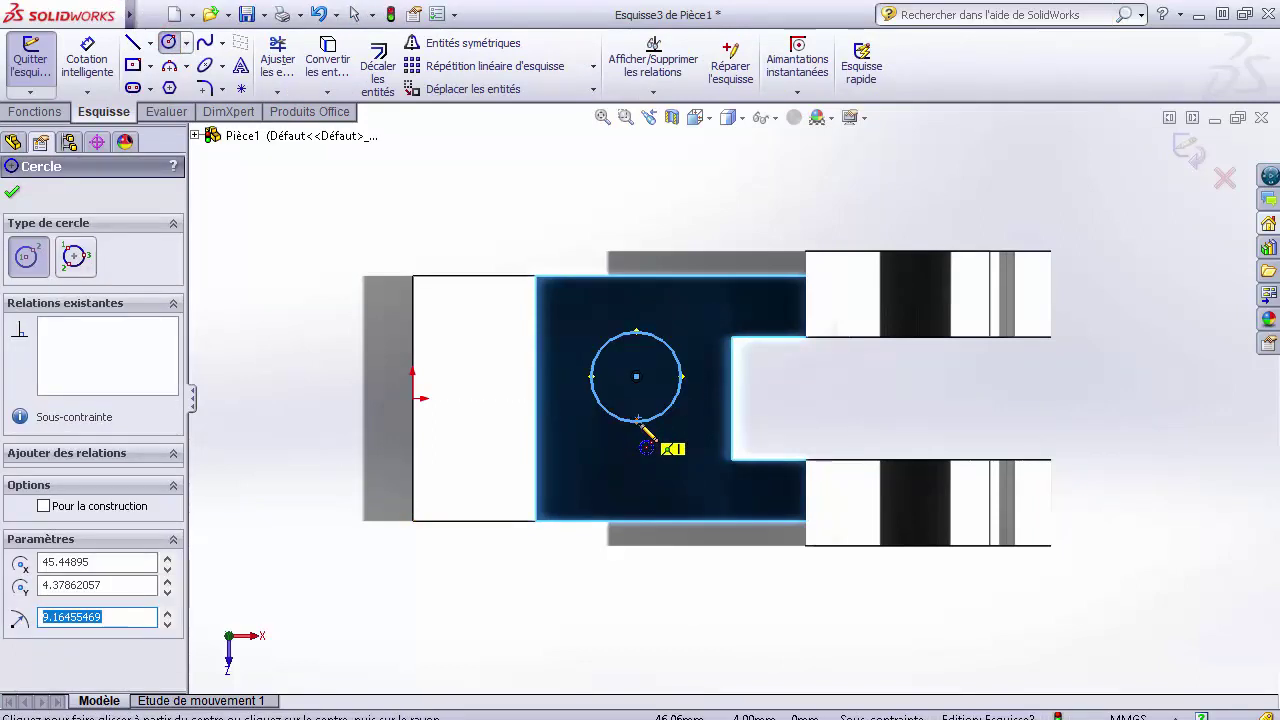
key(Escape)
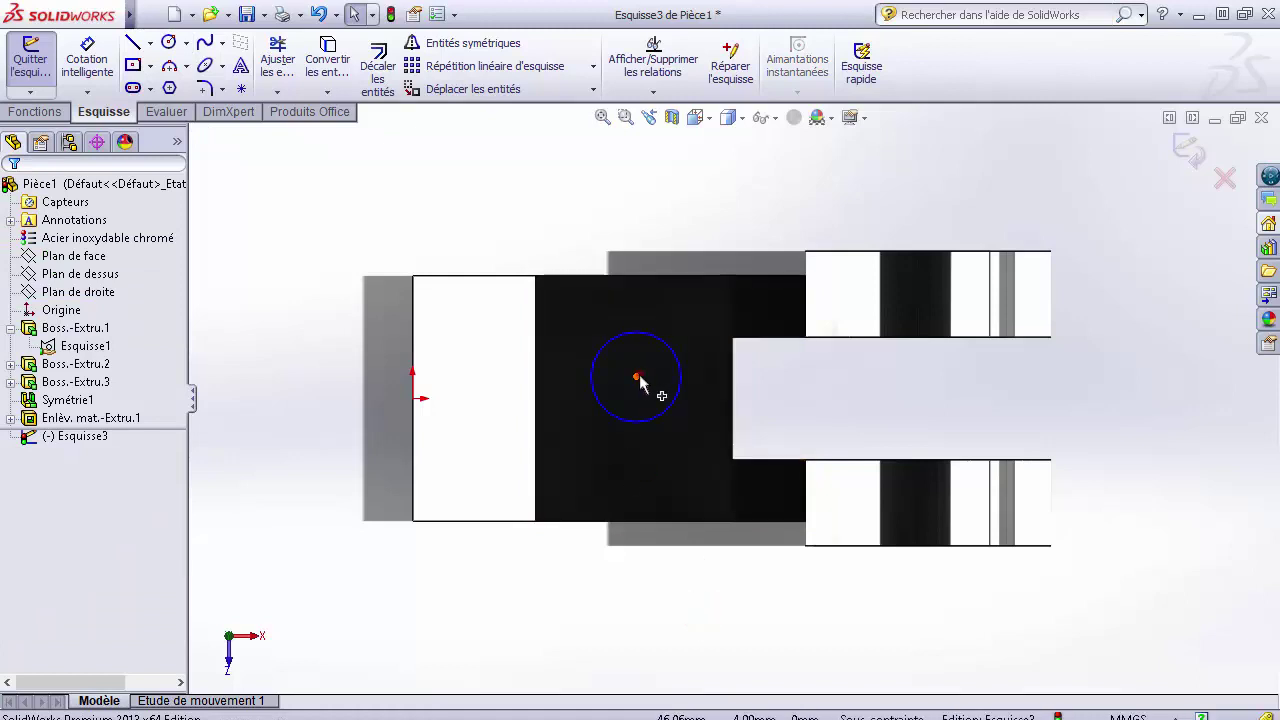
Step: Align the circle's centre with the origin using a Horizontale relation
click(637, 376)
ctrl+click(413, 398)
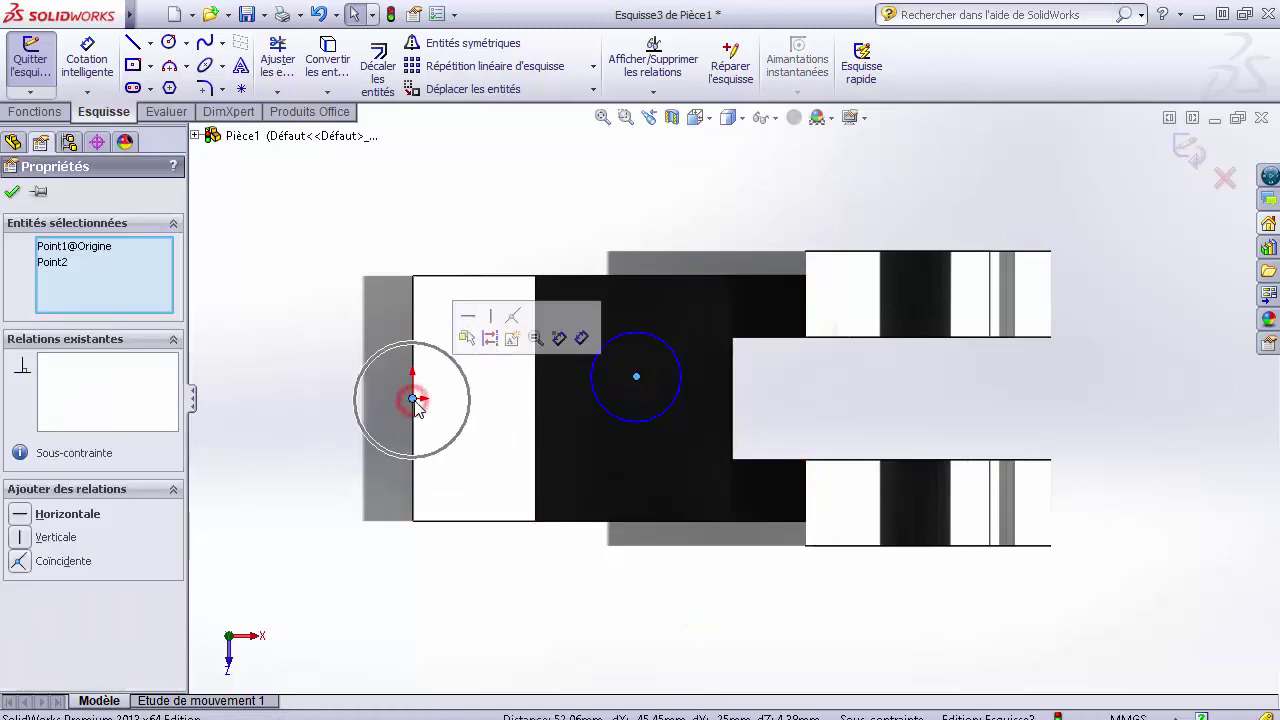
click(467, 316)
Step: Check the hole on the drawing in the photo viewer, and dimension the circle's centre 20 mm from the upper face's front edge in SolidWorks
click(640, 626)
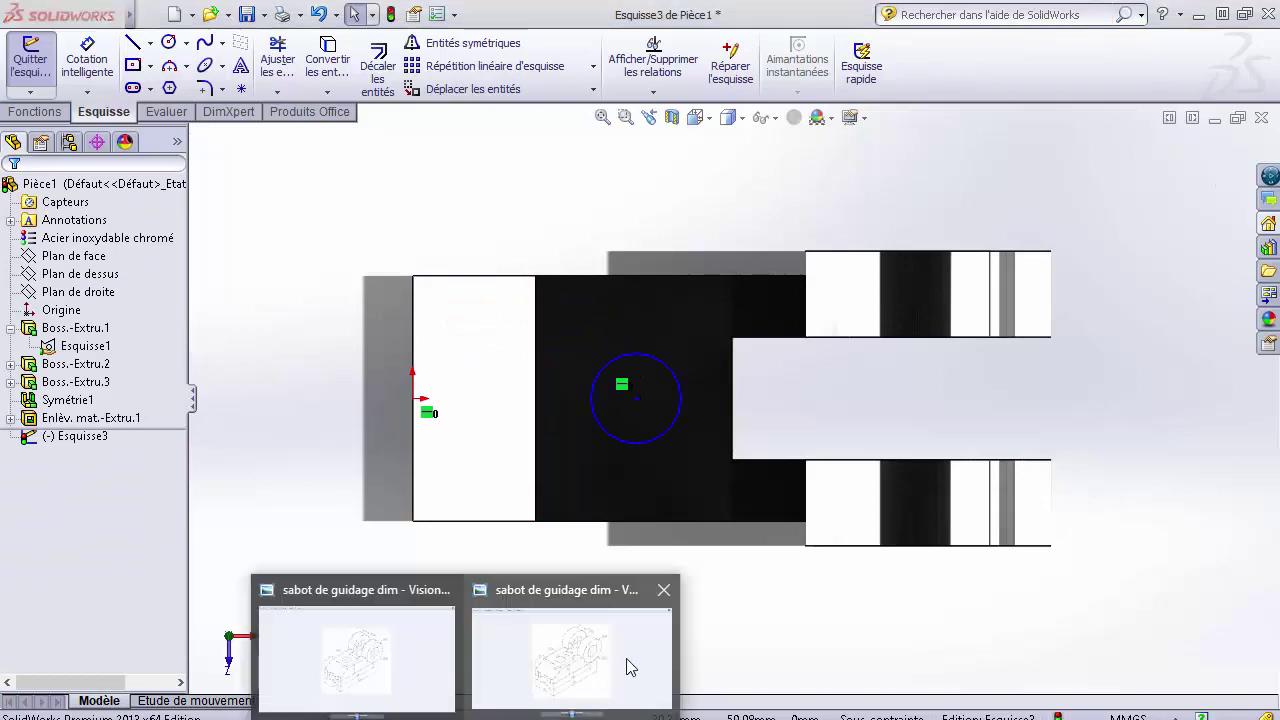
click(630, 662)
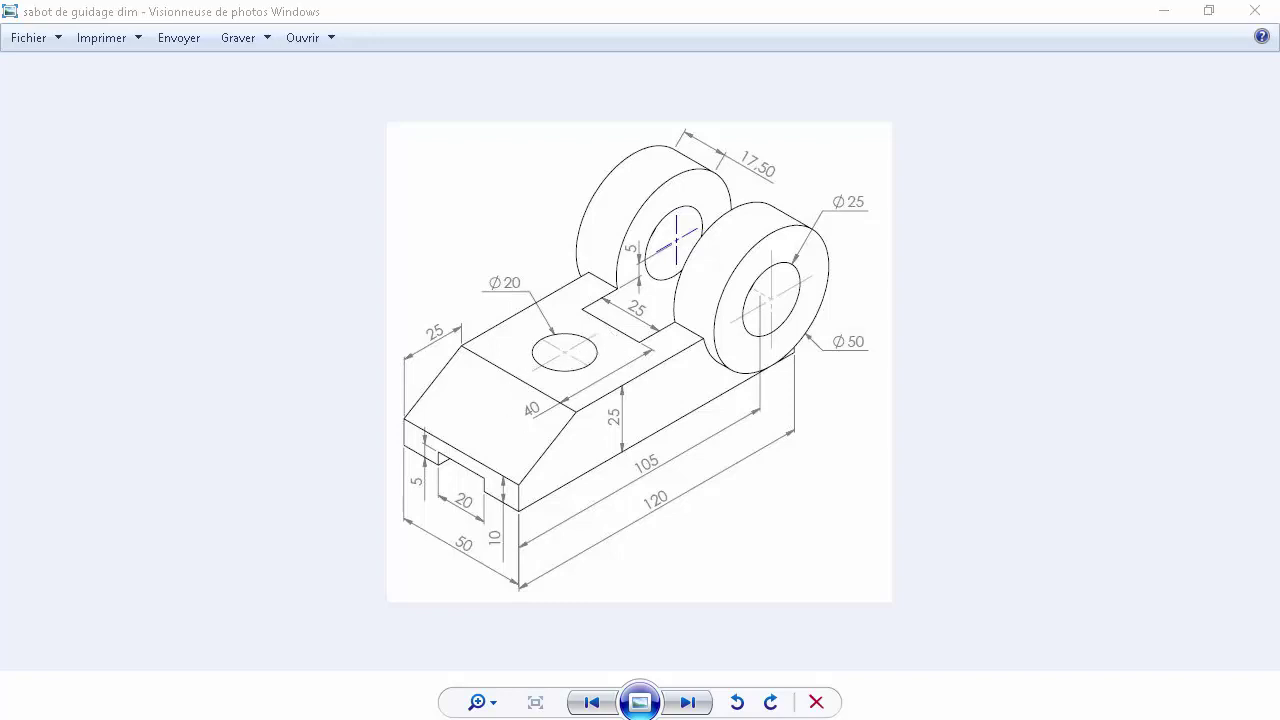
key(alt+Tab)
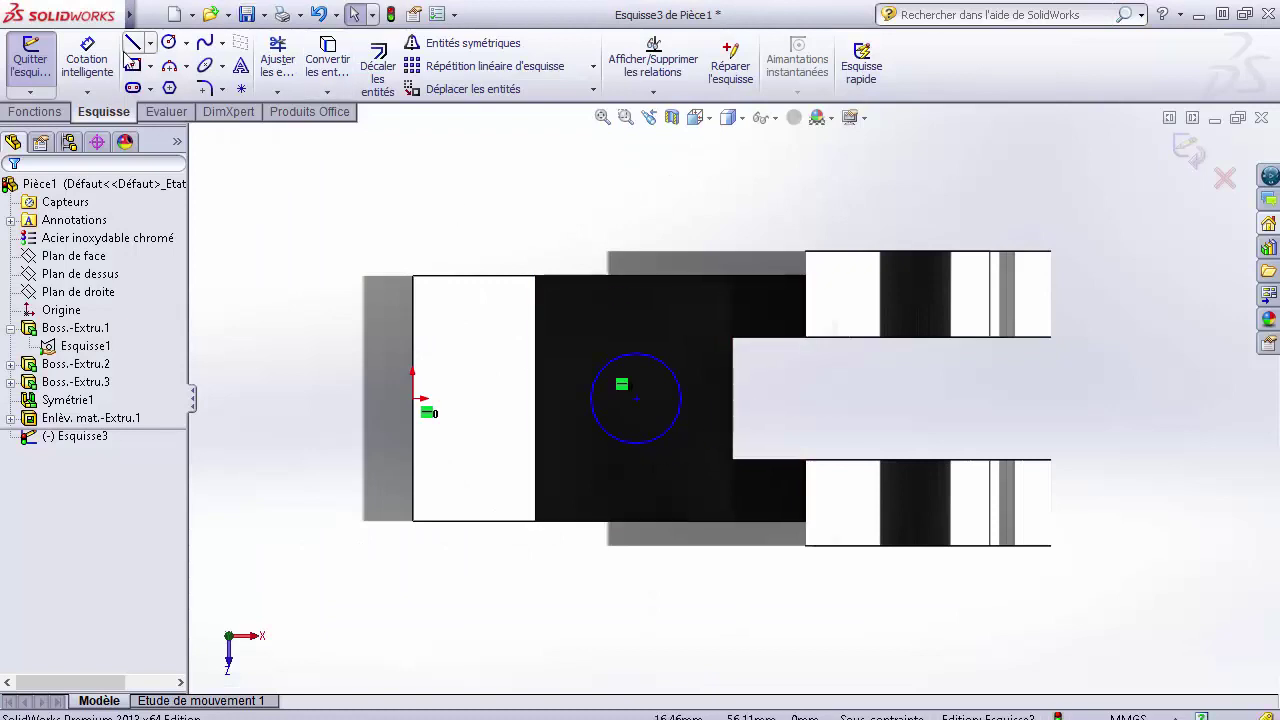
click(87, 58)
click(637, 399)
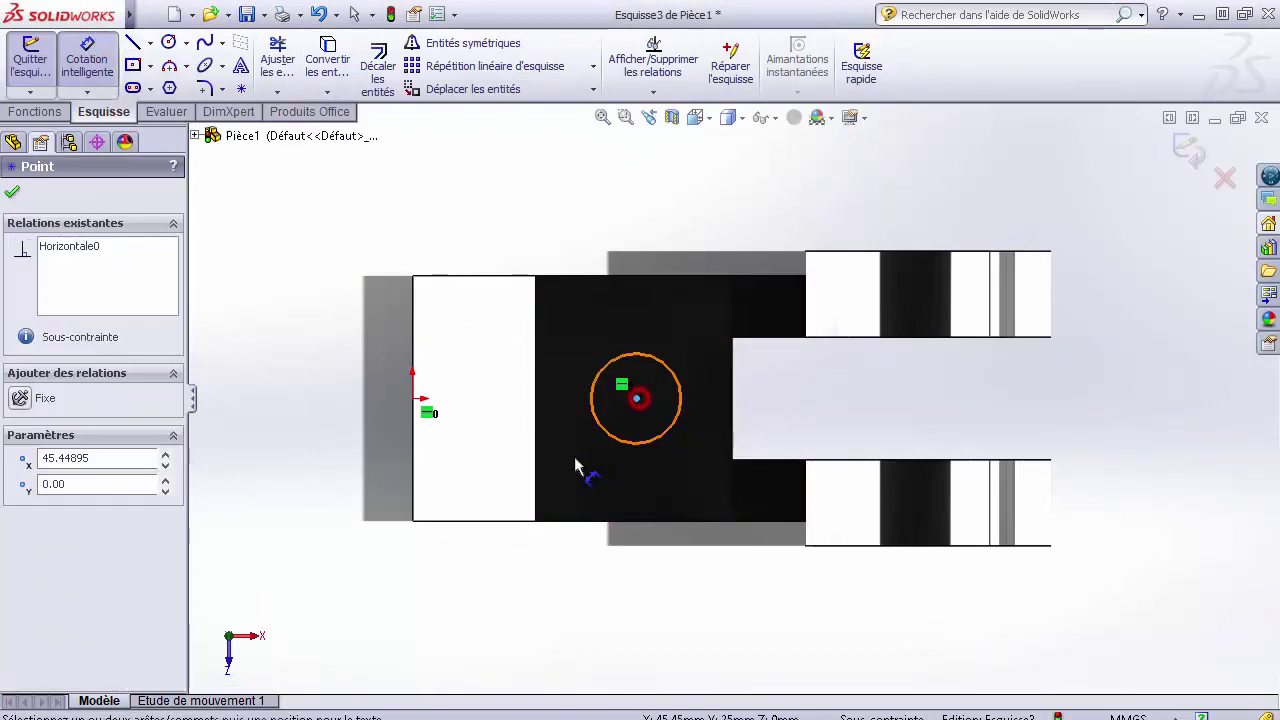
click(536, 412)
click(598, 212)
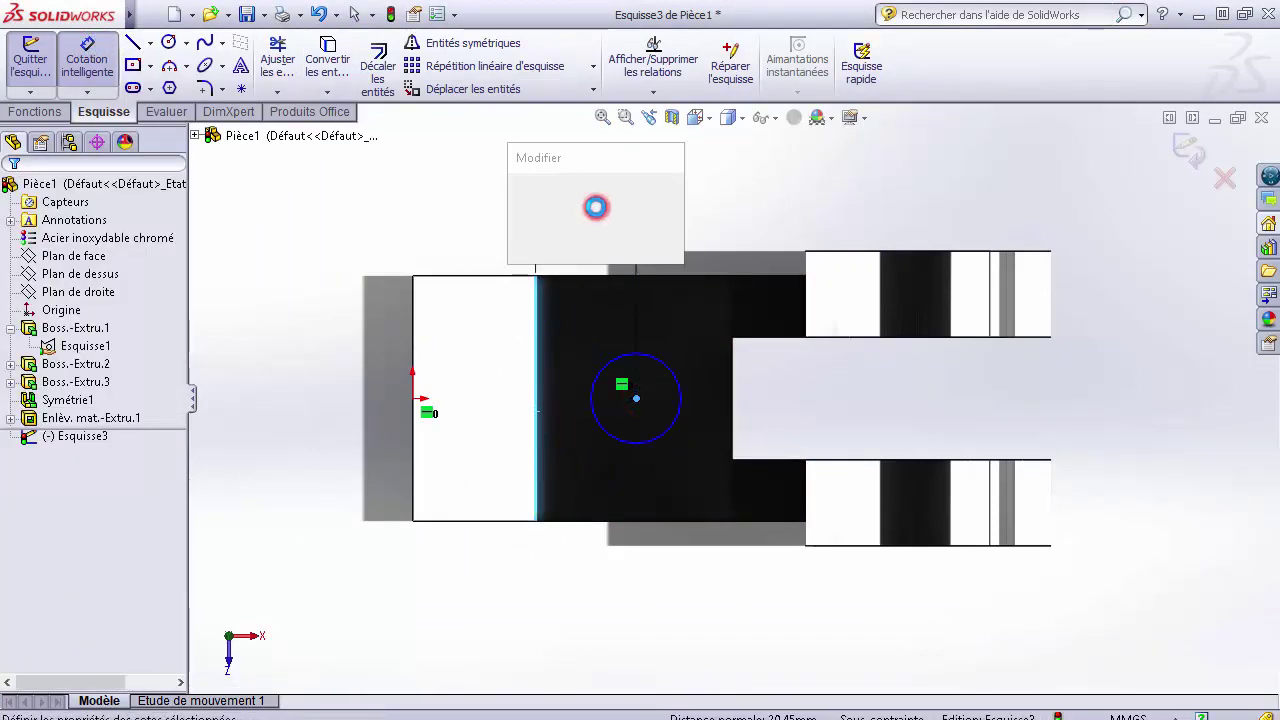
text(20)
key(Return)
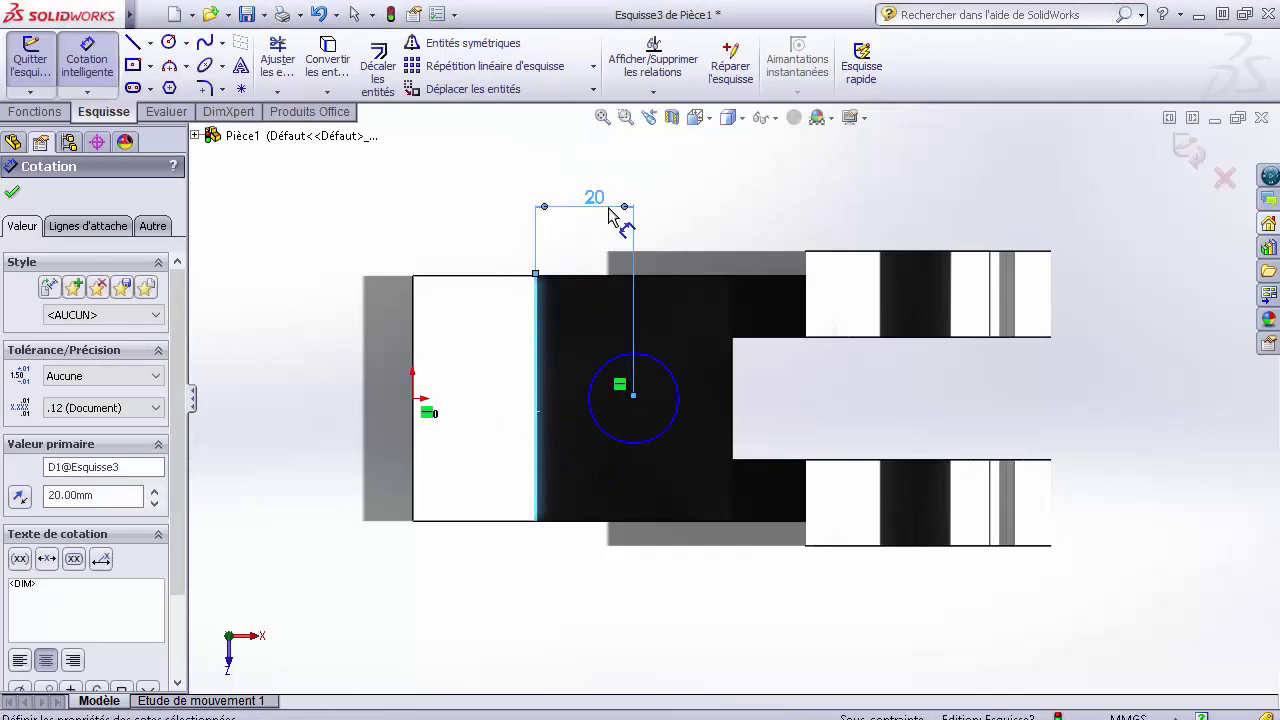
Step: Dimension the circle's diameter as 20 mm
click(675, 375)
click(714, 208)
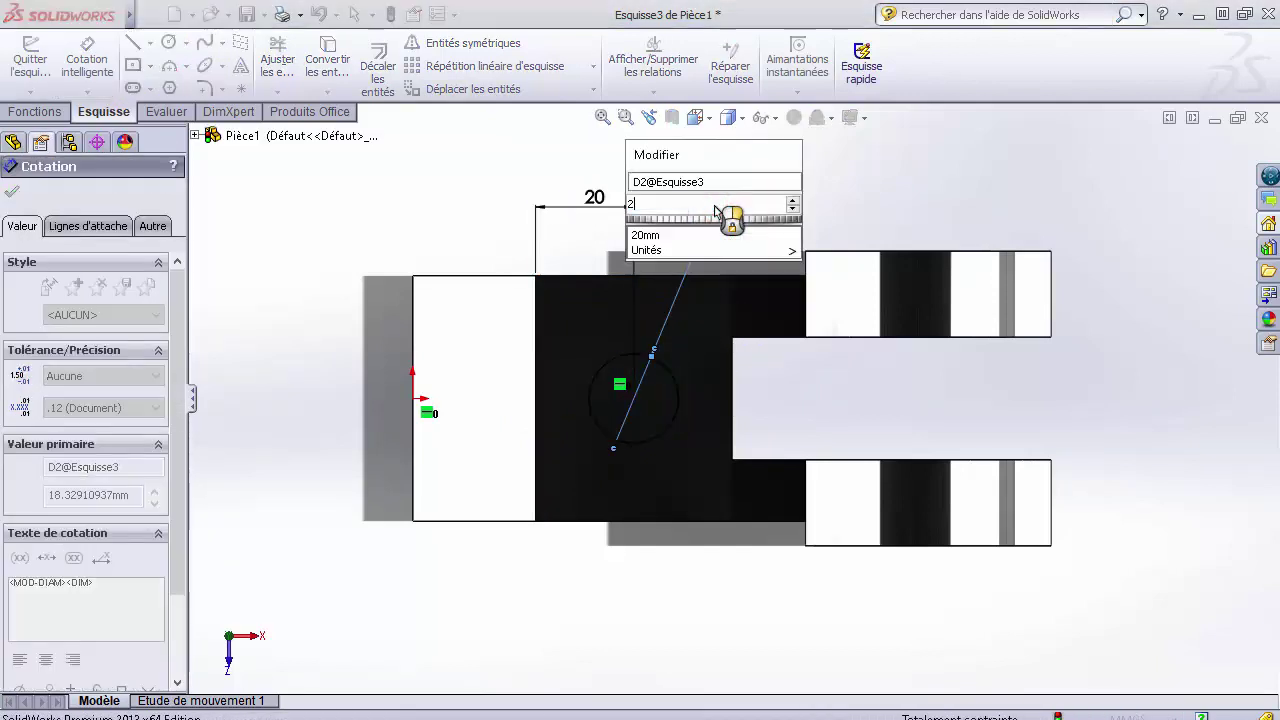
text(20)
key(Return)
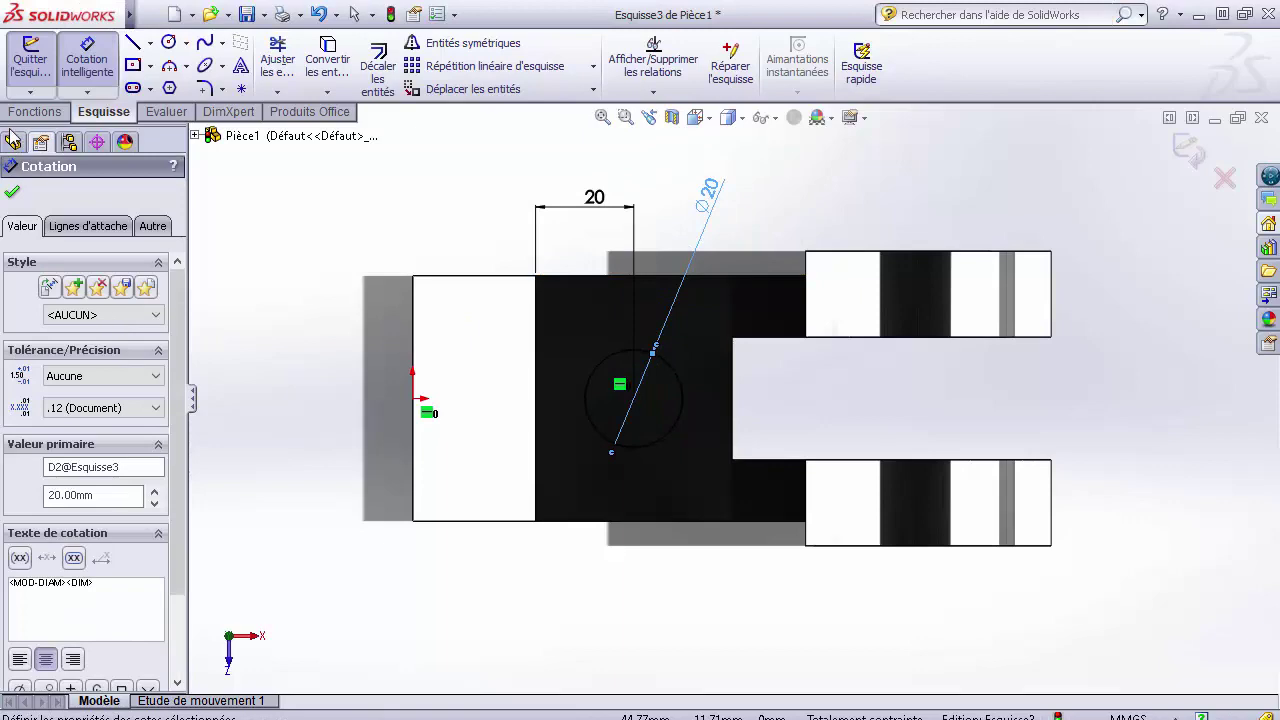
Step: Cut the circle through the block with an extruded cut set to A travers tout
click(30, 111)
click(338, 66)
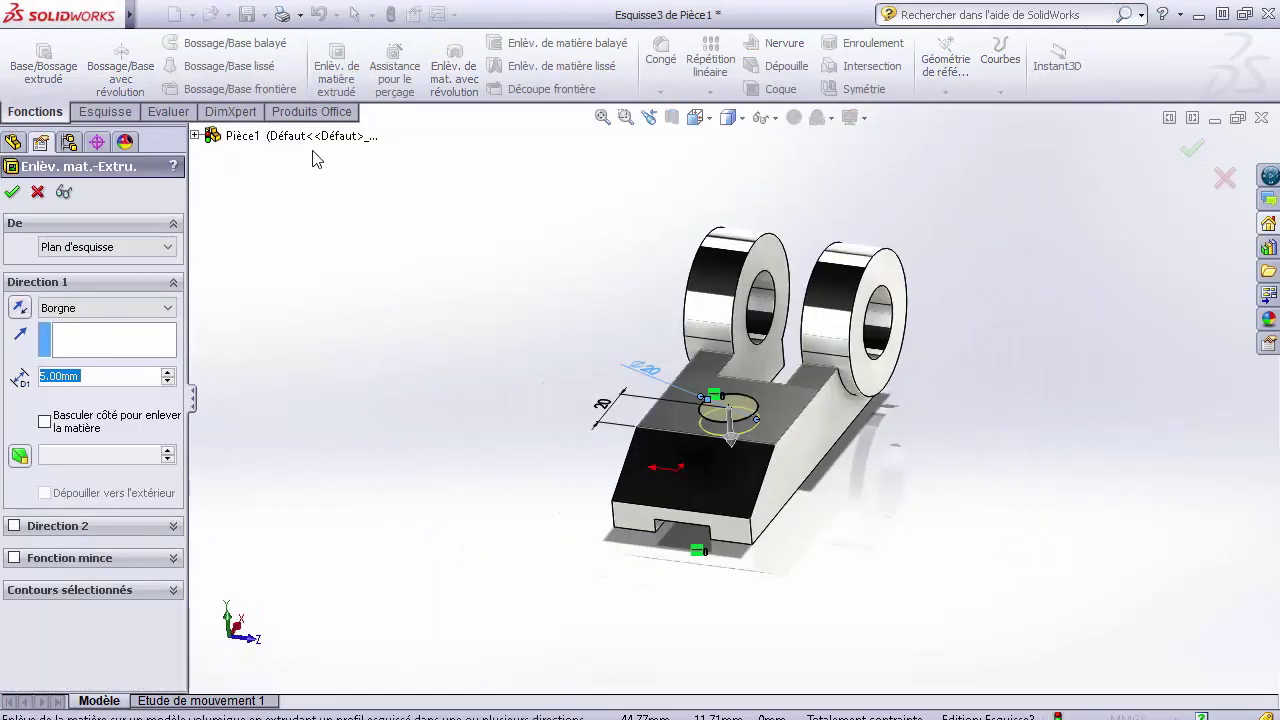
click(122, 306)
click(114, 340)
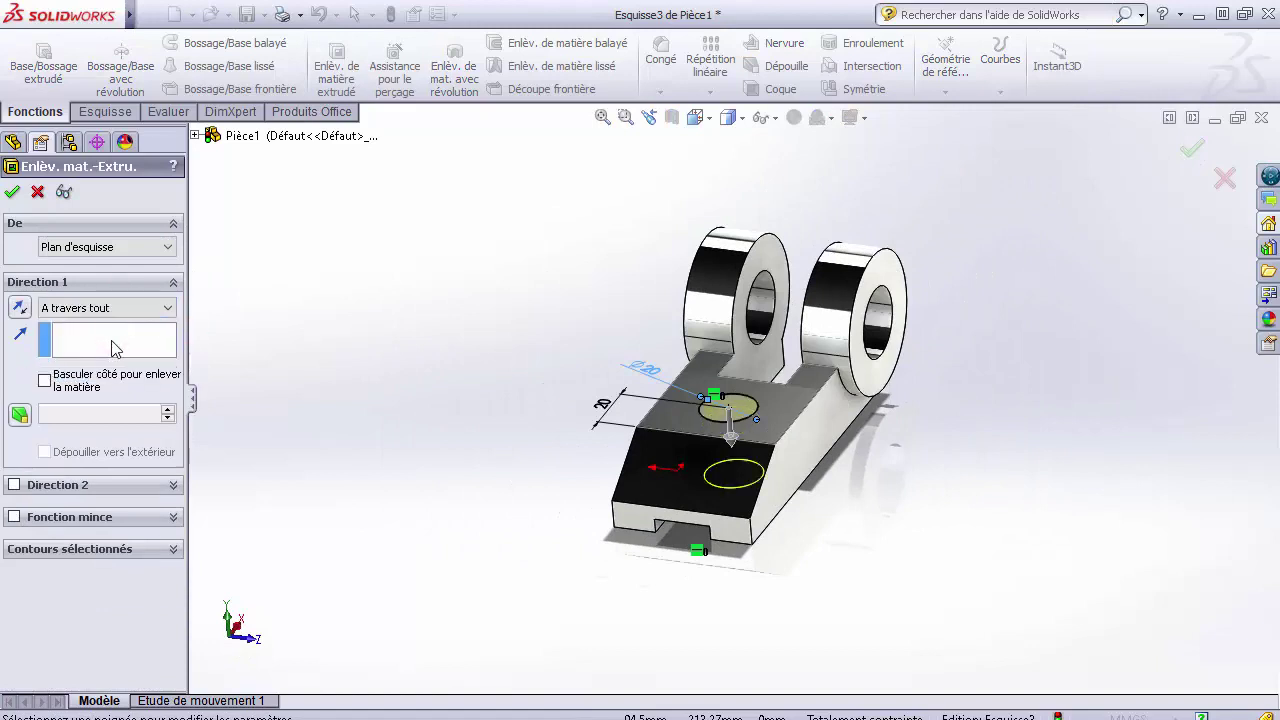
click(10, 195)
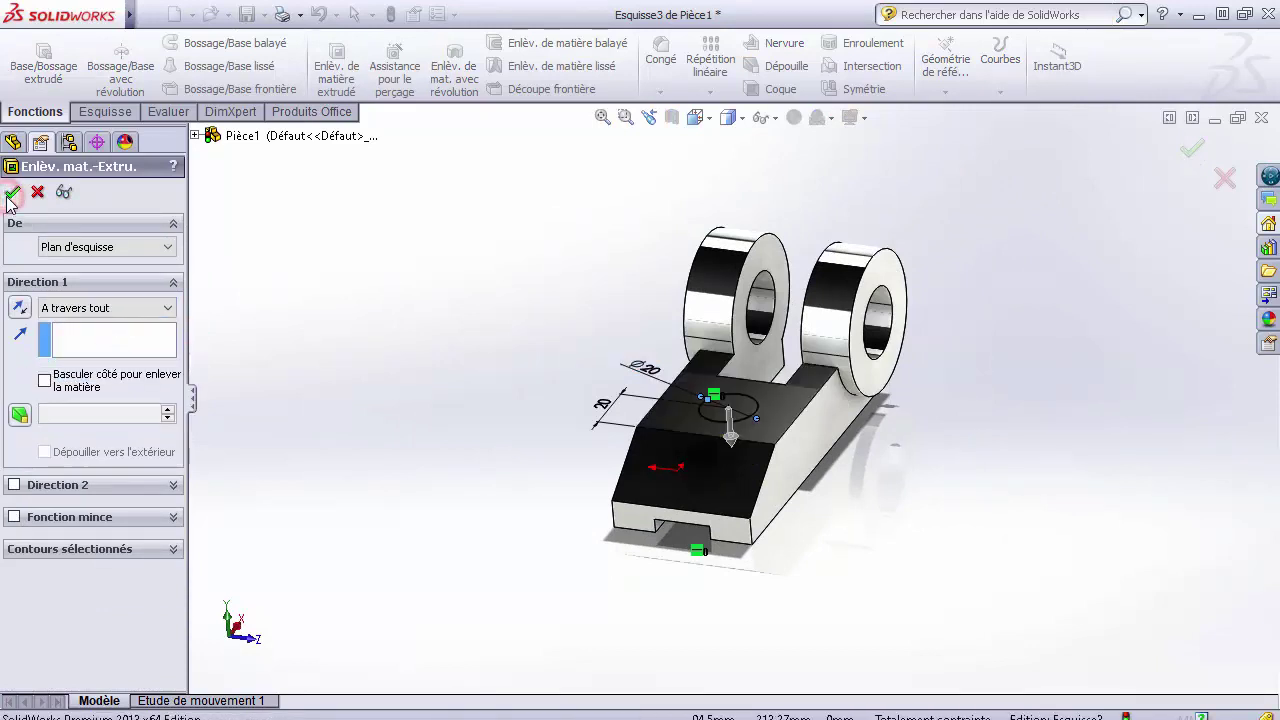
Step: Examine the block with its vertical through hole from the front view and from several rotated angles
click(966, 513)
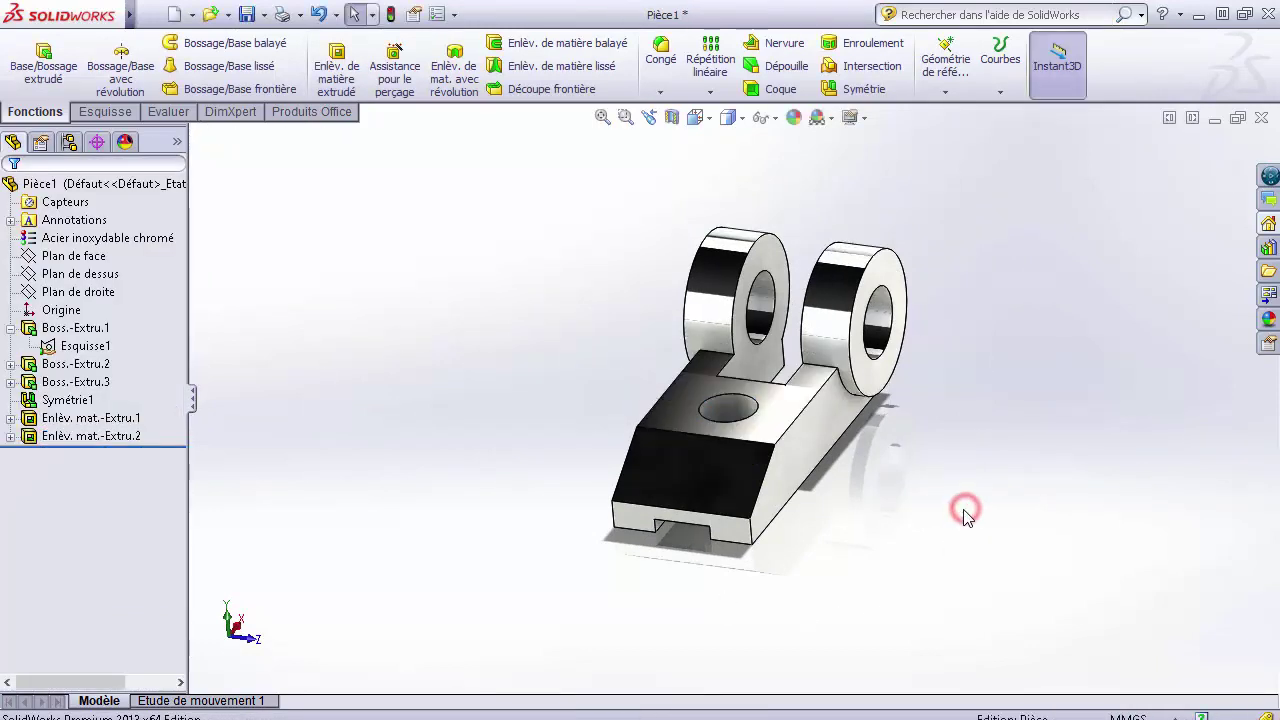
click(709, 119)
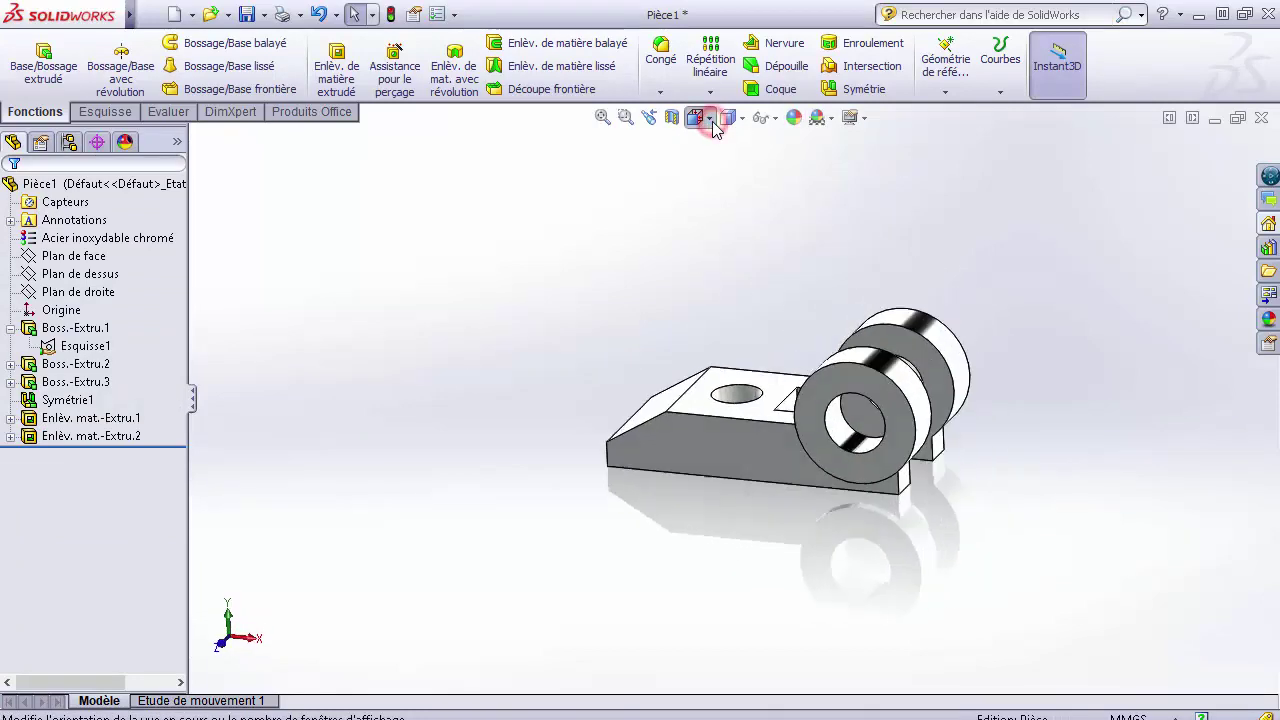
click(728, 118)
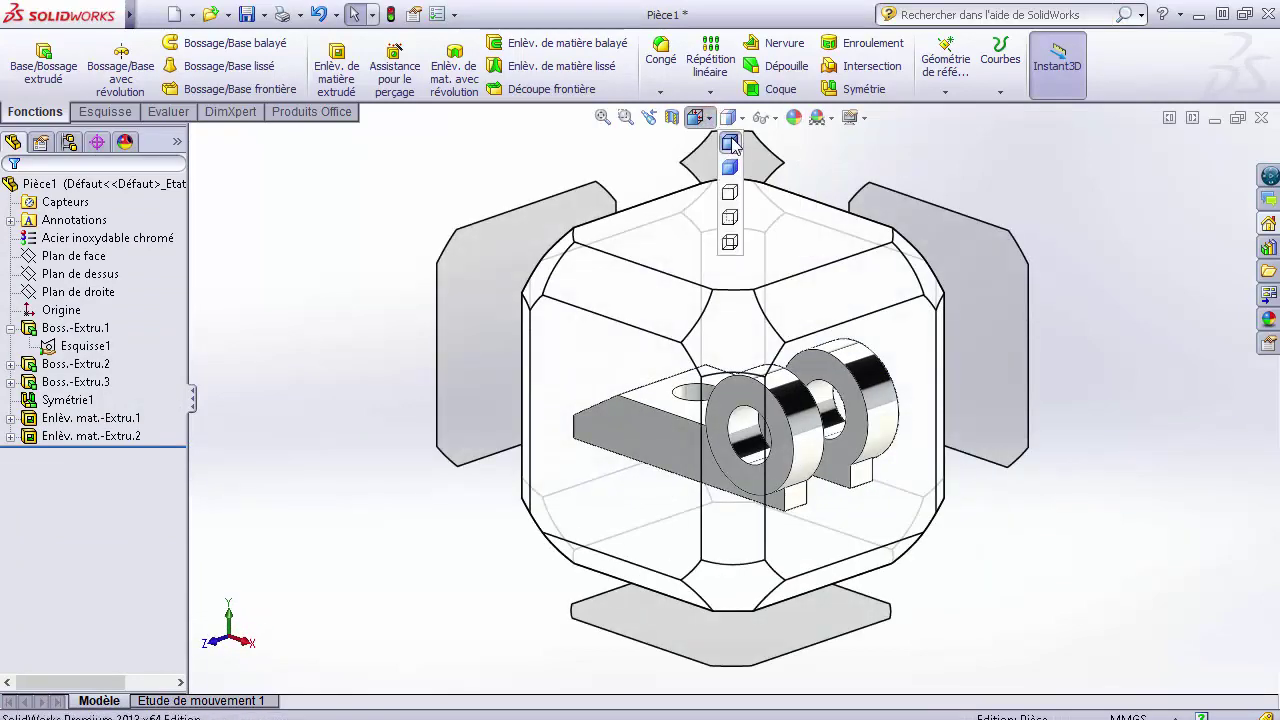
click(310, 598)
key(ctrl+1)
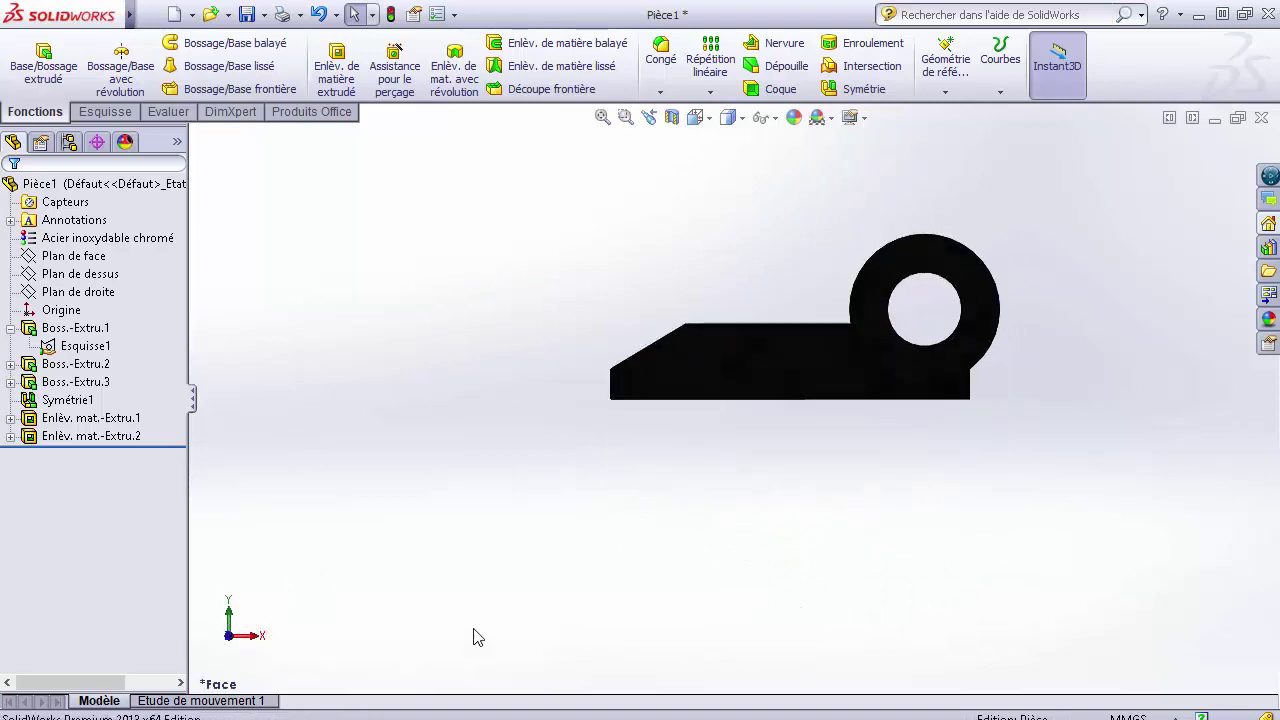
key(Right)
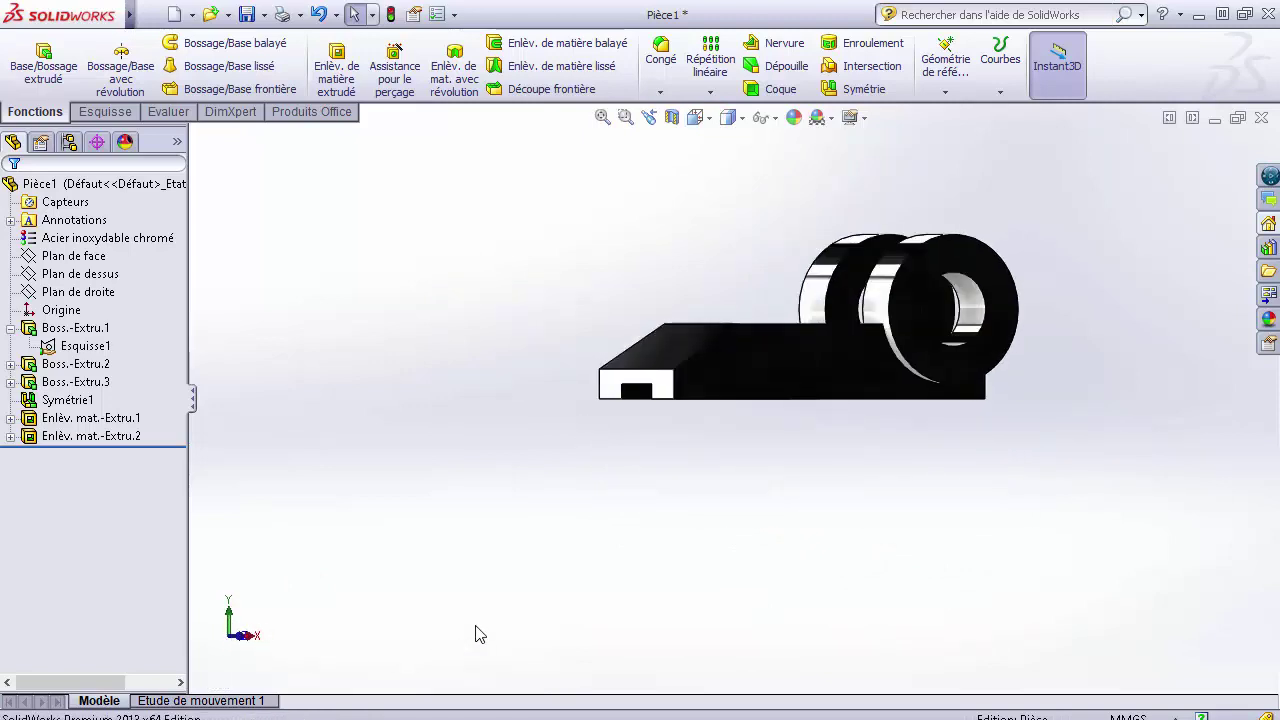
key(Right)
key(Down)
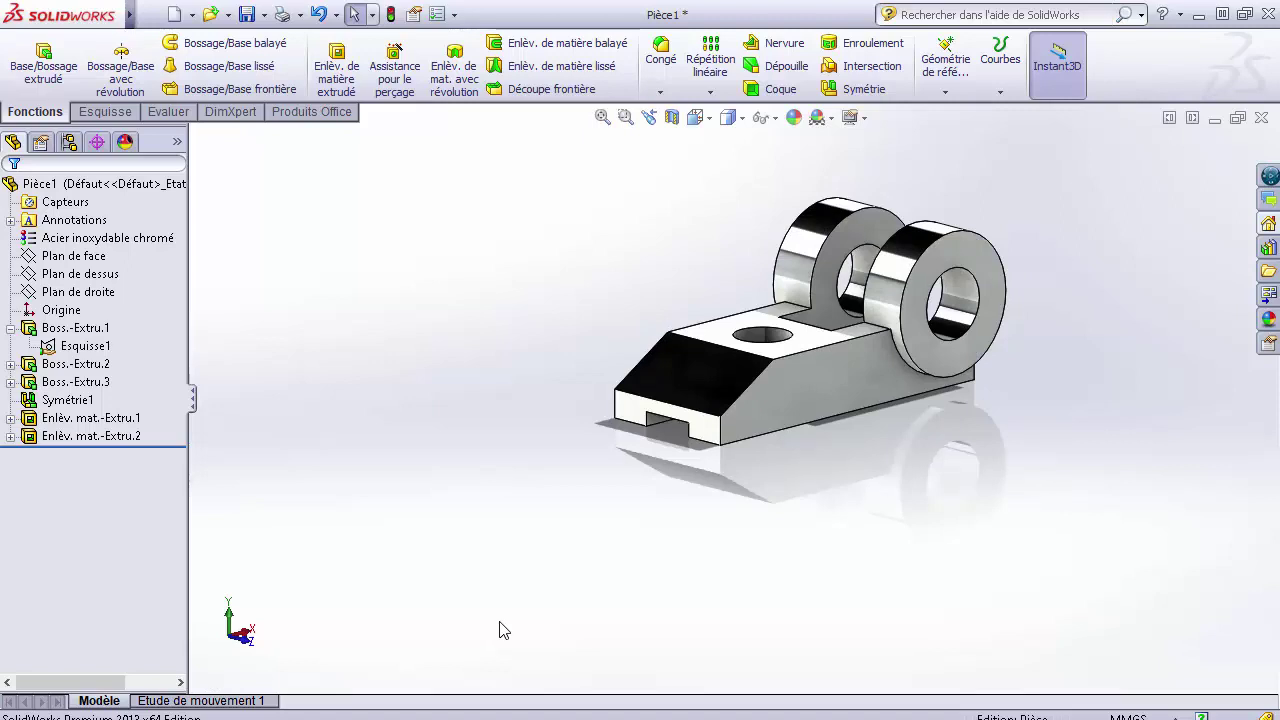
click(603, 117)
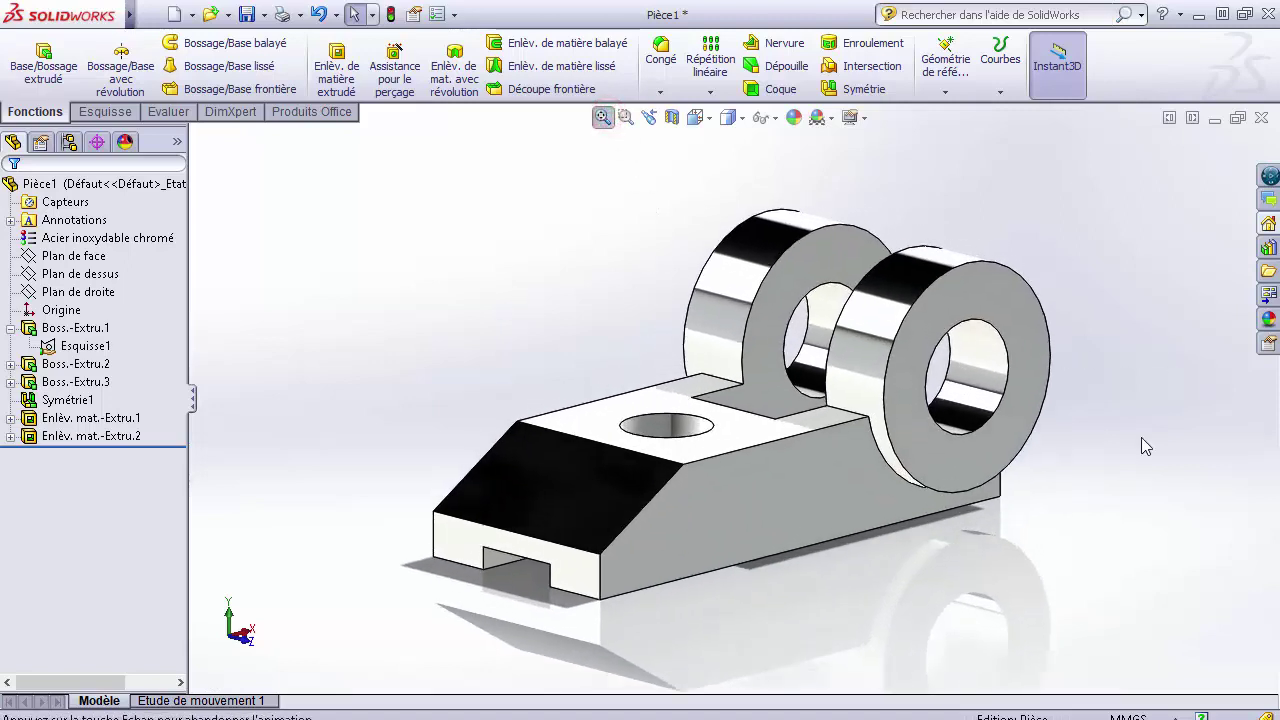
click(1139, 466)
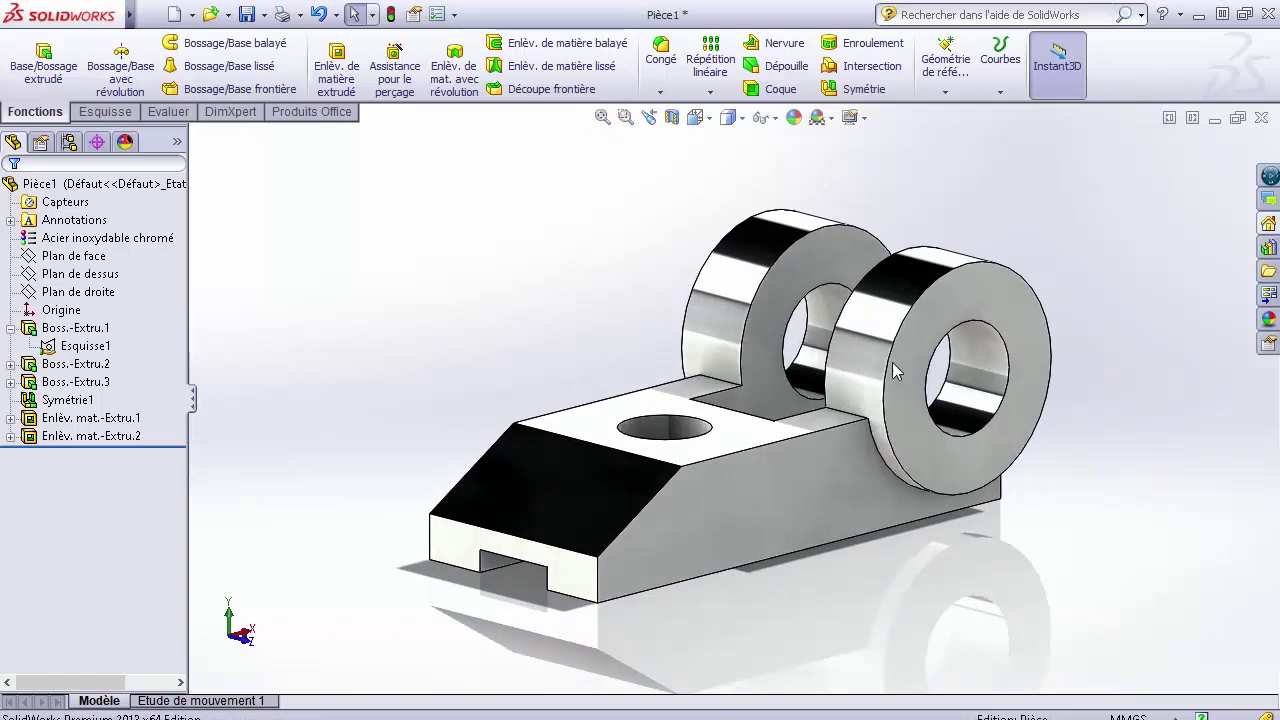
Step: Set up a constant-radius fillet of 2 mm on the near lug's upper and curved block junction edges and the far lug's upper junction edge
click(660, 52)
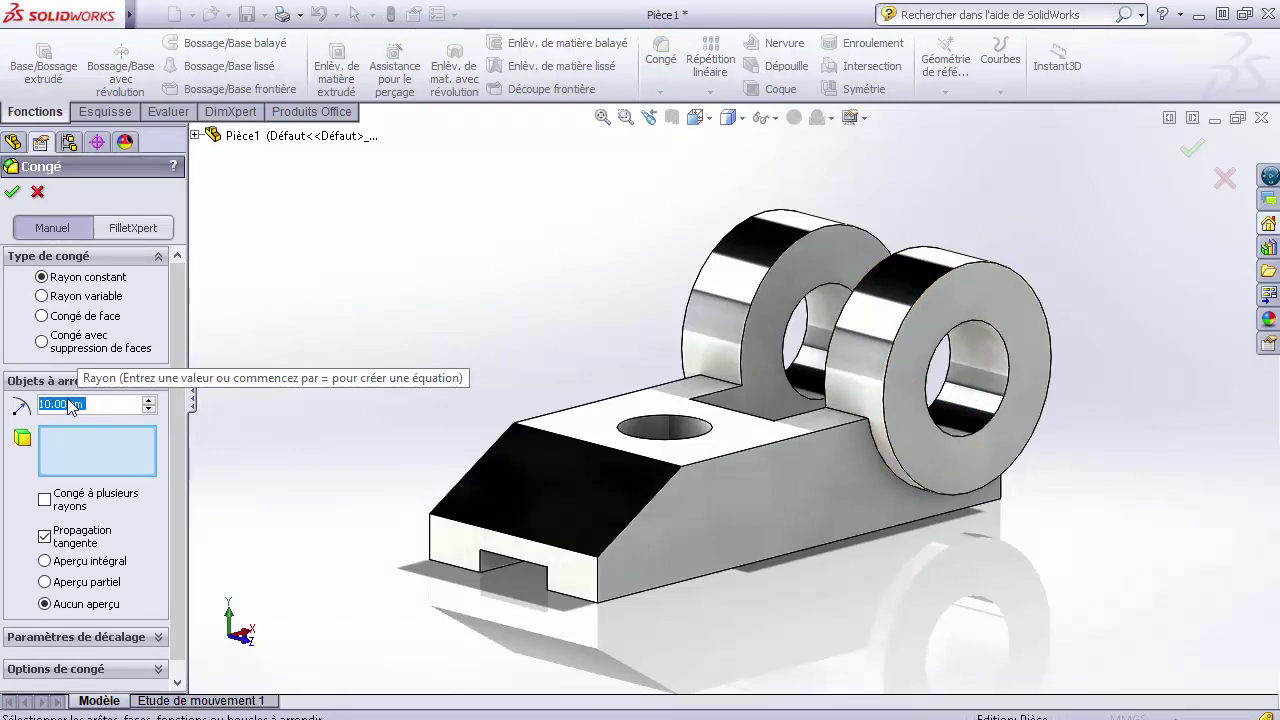
text(2)
key(Return)
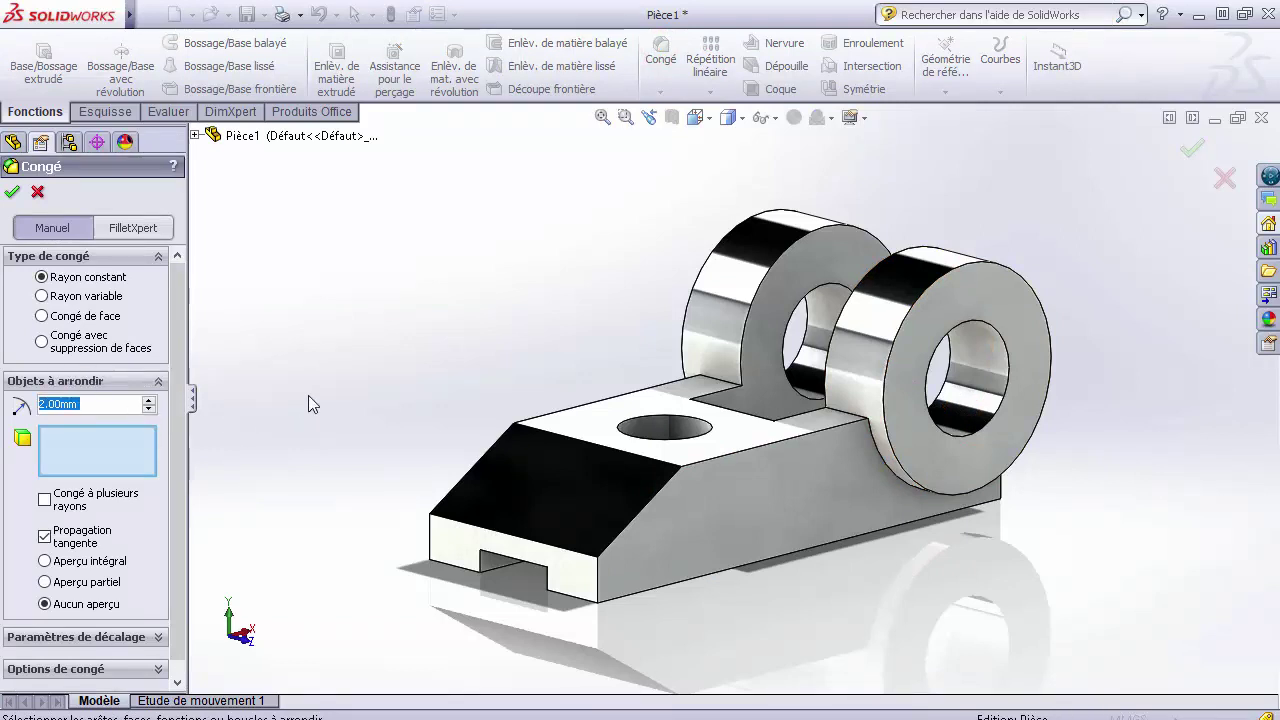
click(847, 415)
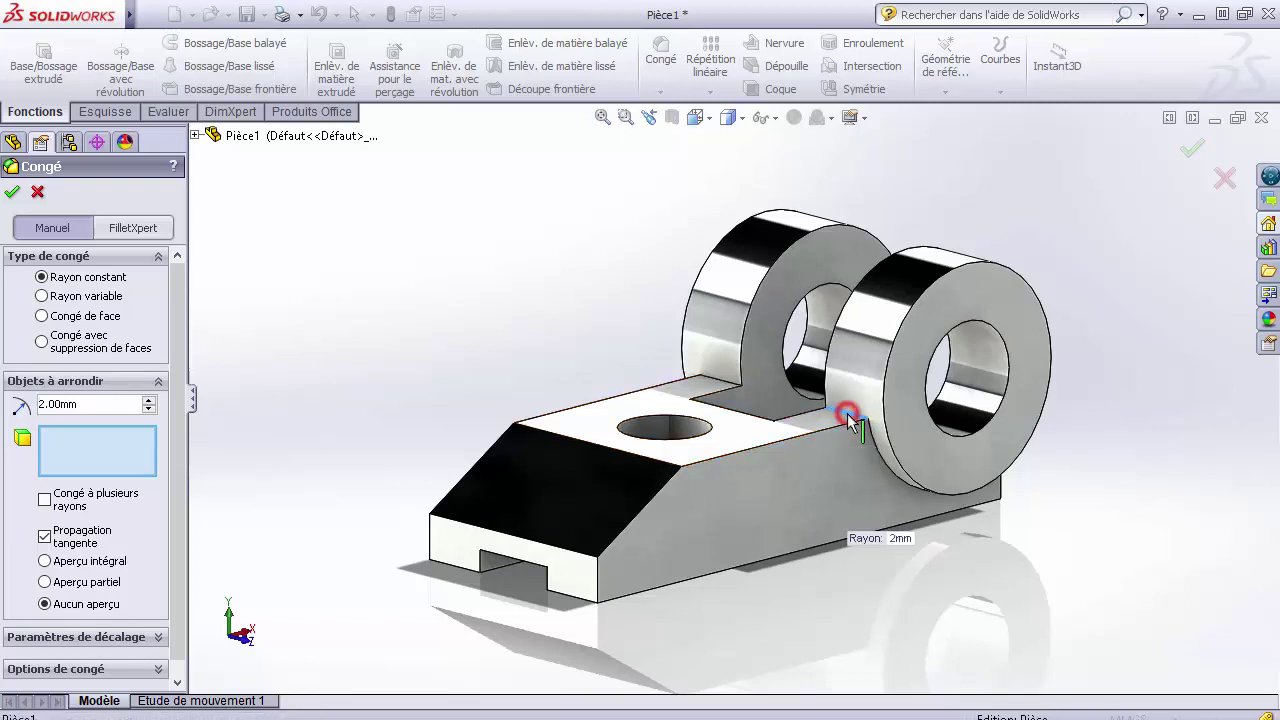
click(908, 490)
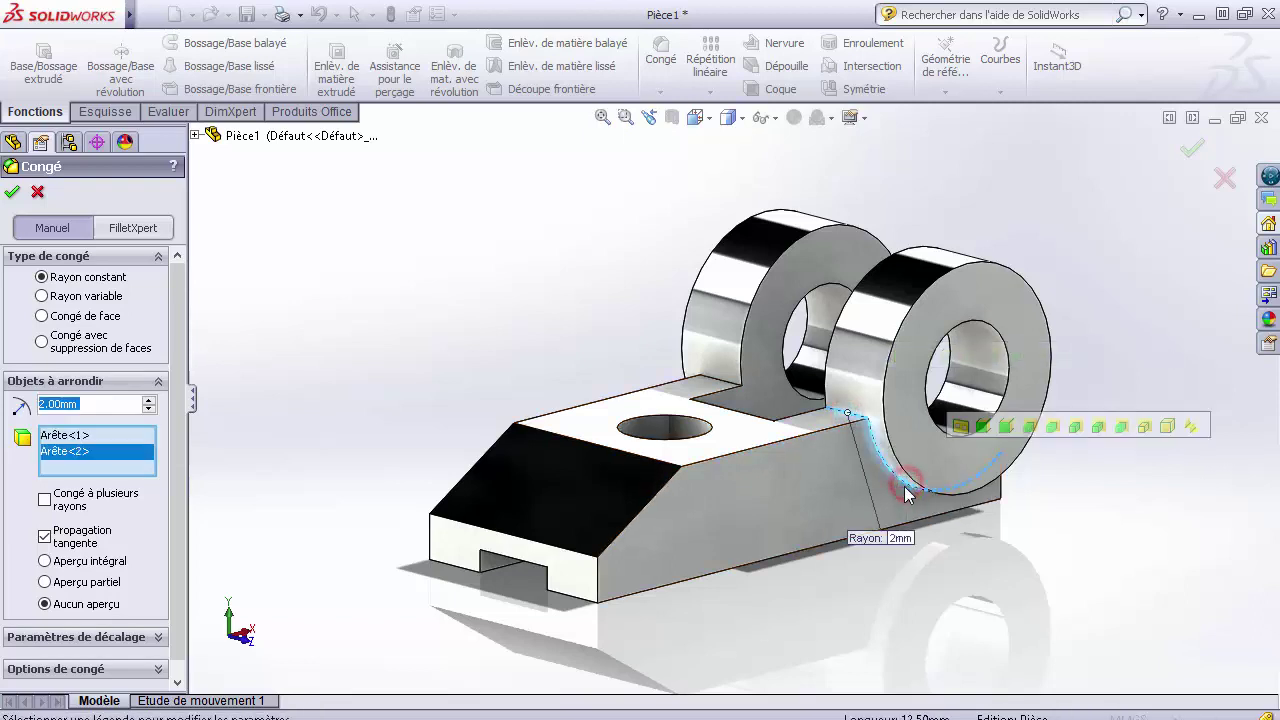
click(720, 380)
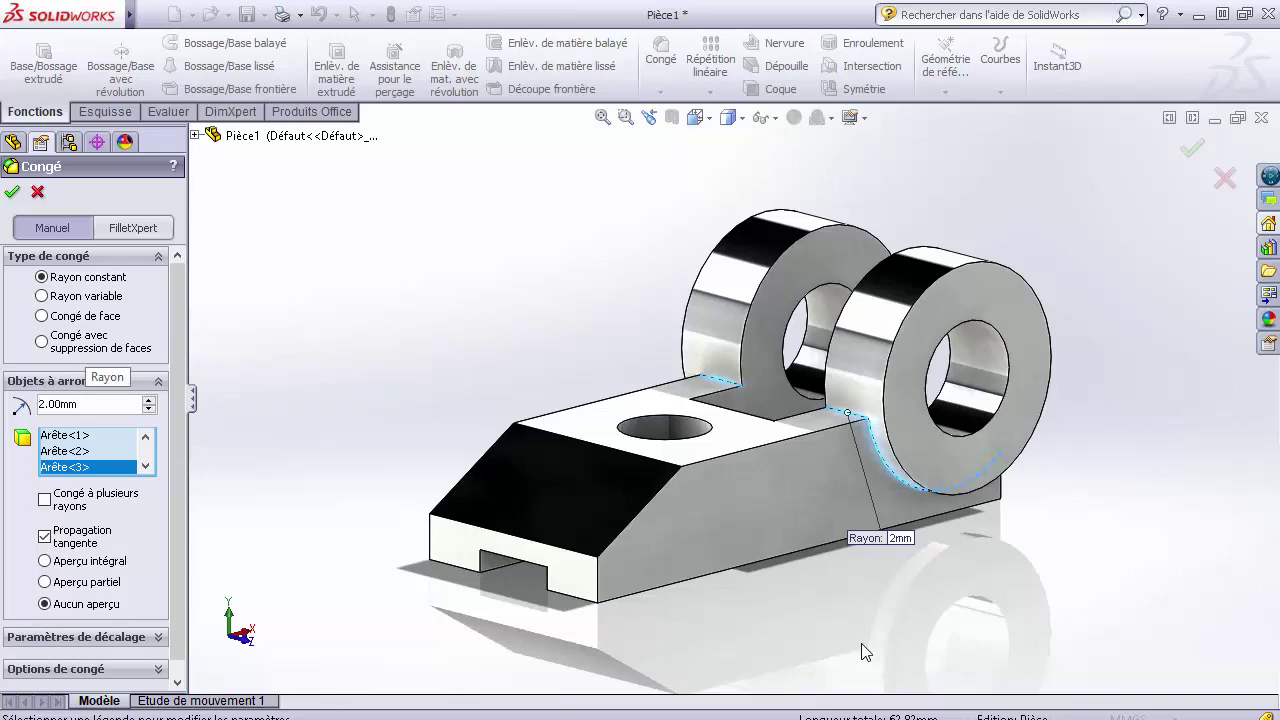
Step: Add the far lug's curved junction edge on the block's opposite side to the selection and apply the fillet
click(1040, 638)
key(Right)
key(Right)
key(Right)
key(Right)
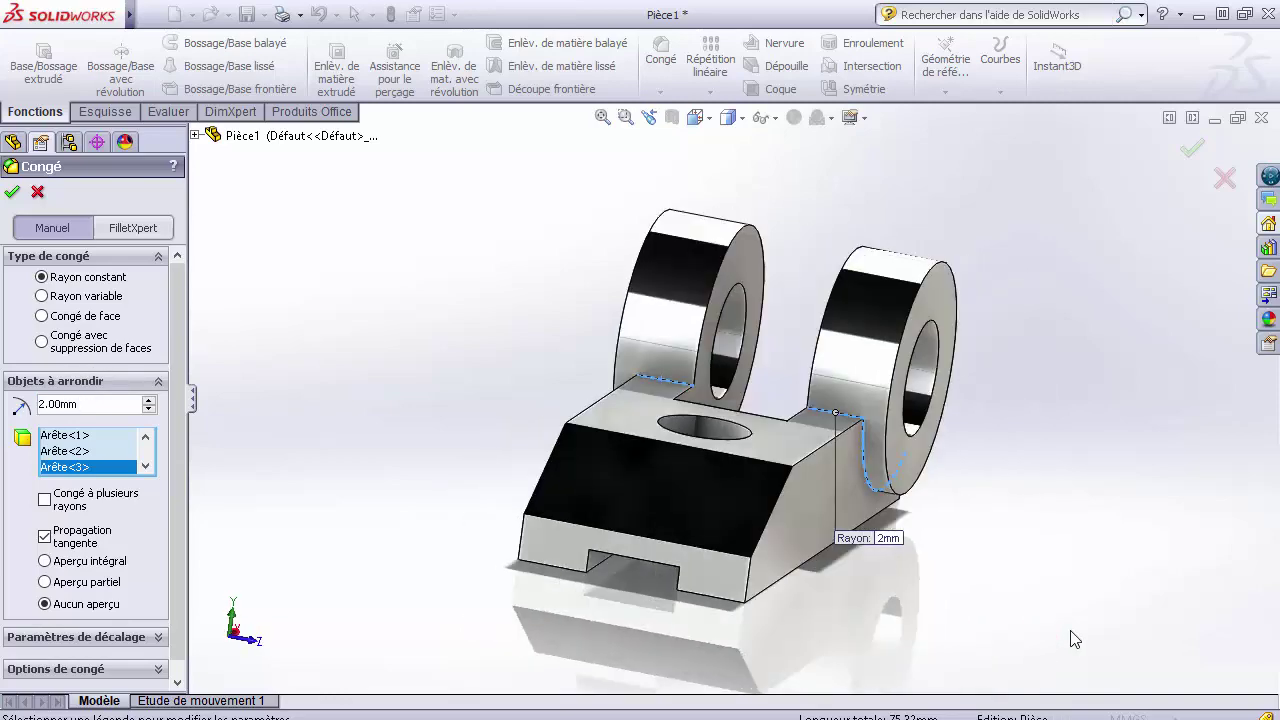
key(Right)
key(Right)
key(Right)
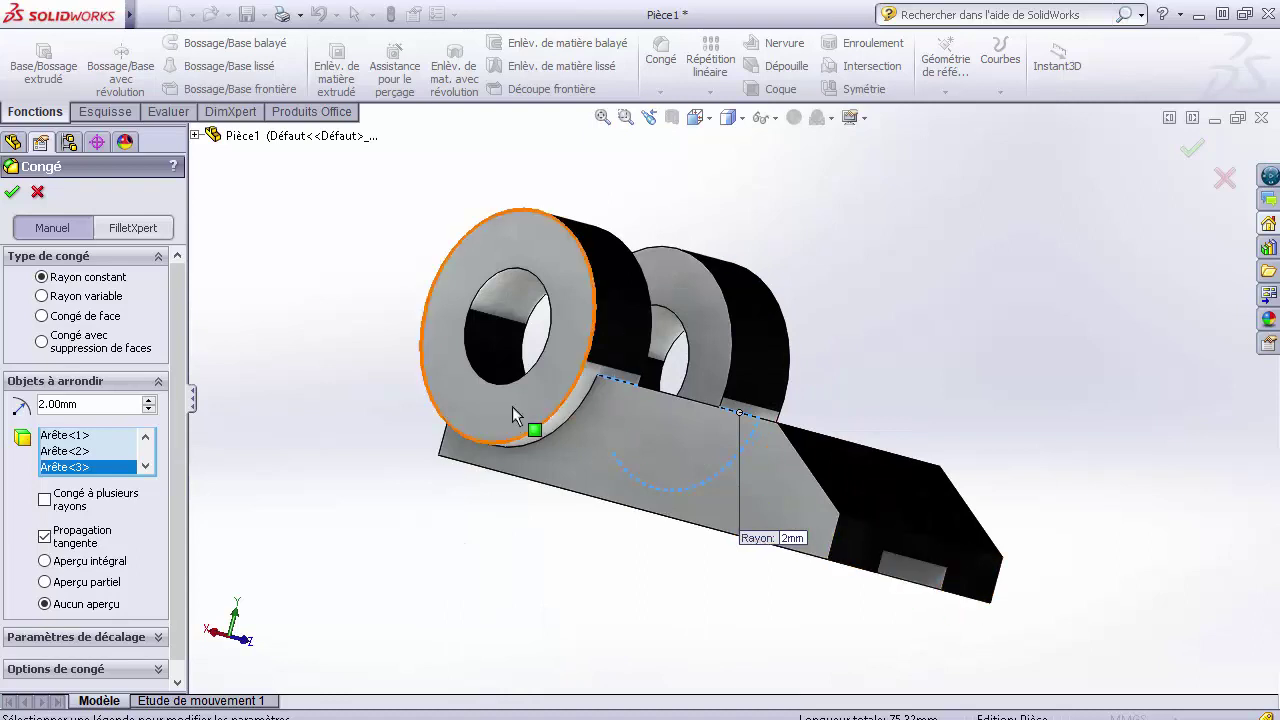
click(575, 420)
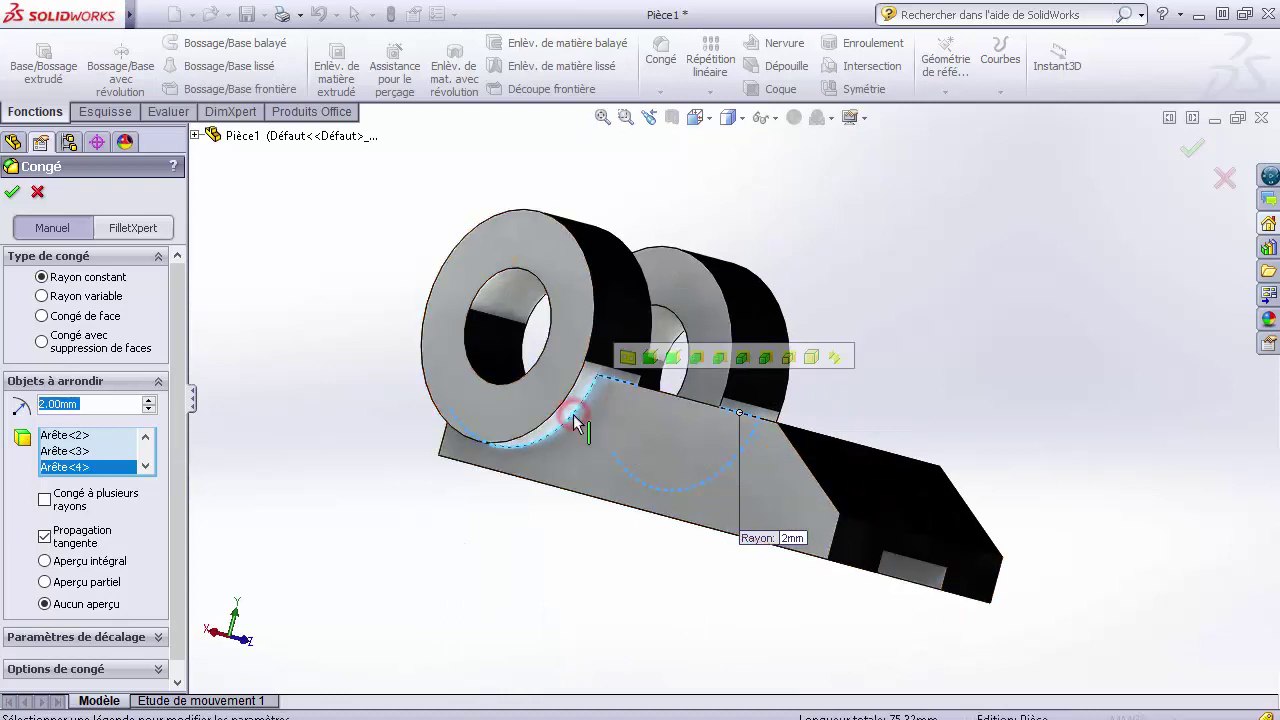
click(13, 193)
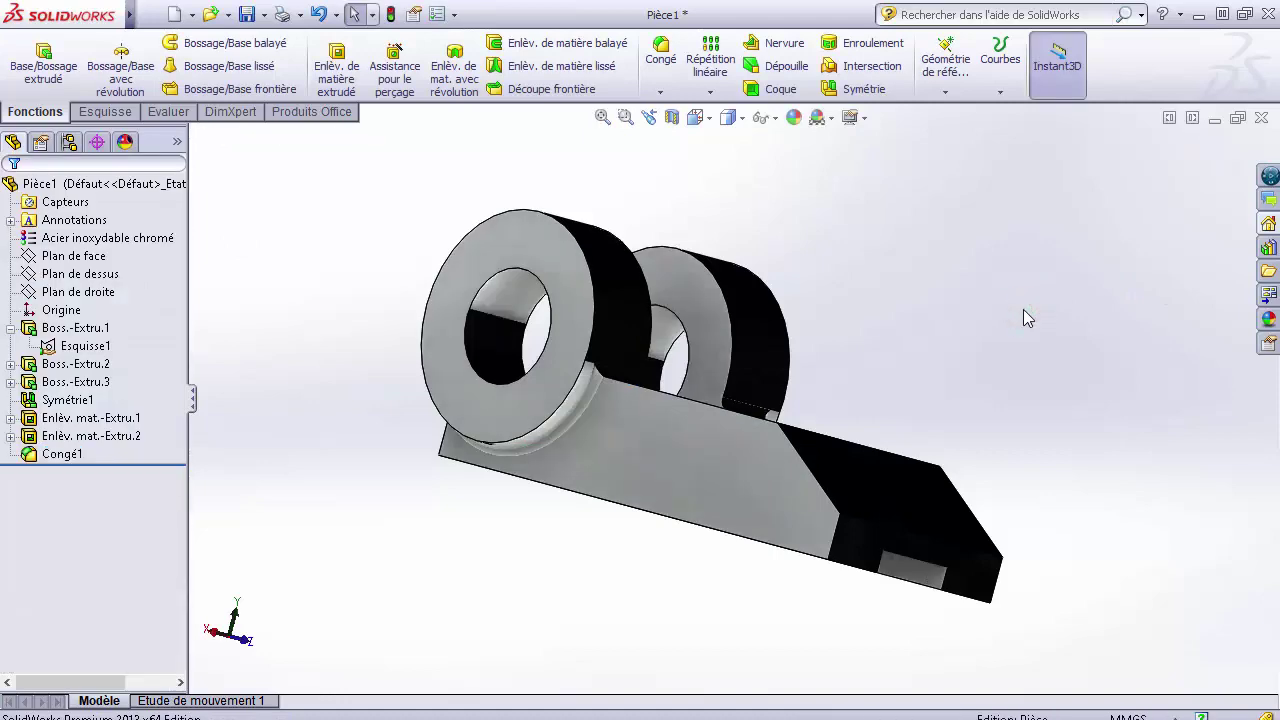
Step: Examine the filleted junctions between the ring lugs and the block from the front, above, below and both sides
key(Left)
key(Left)
key(Left)
key(Down)
key(Down)
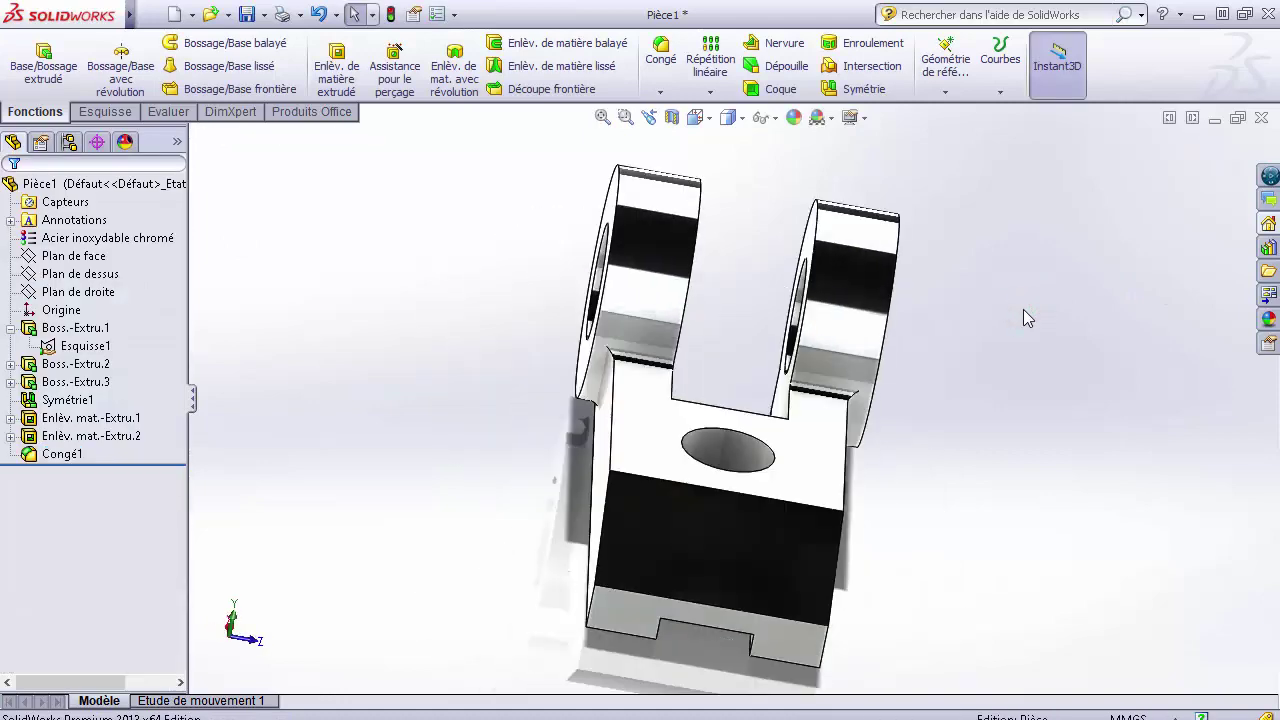
key(Up)
key(Left)
key(Left)
key(Left)
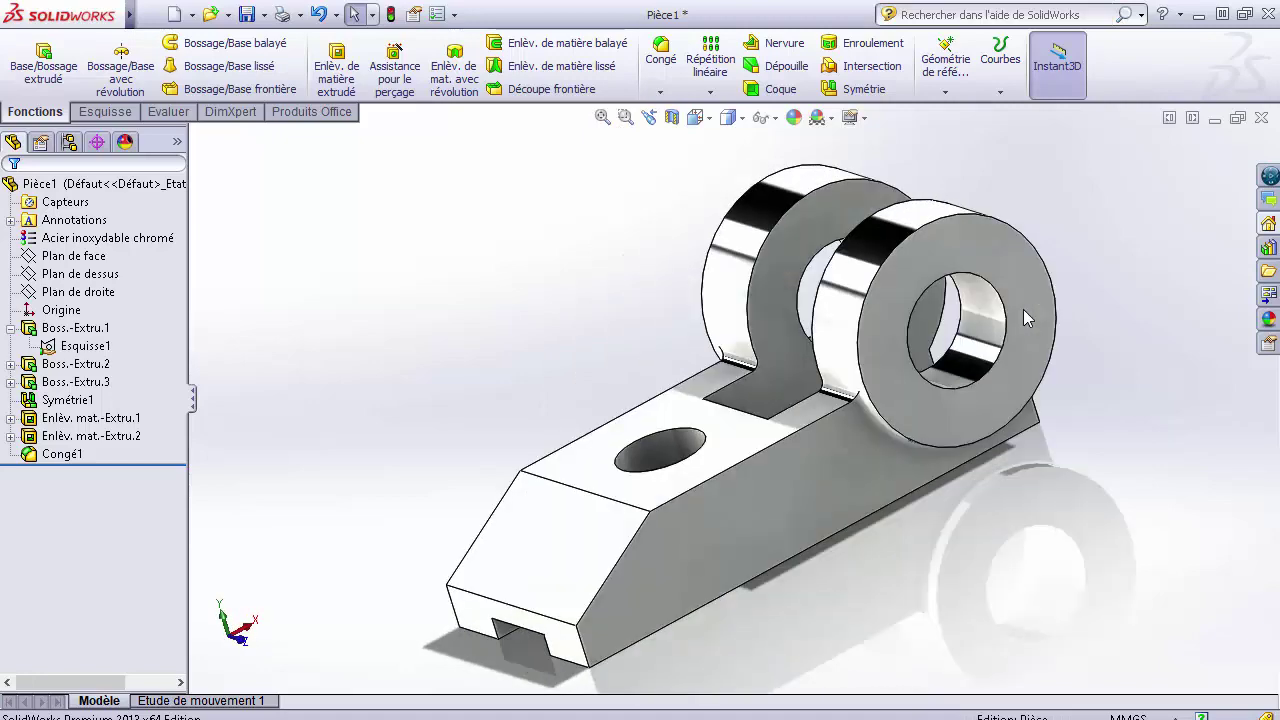
key(Right)
key(Right)
key(Up)
key(Up)
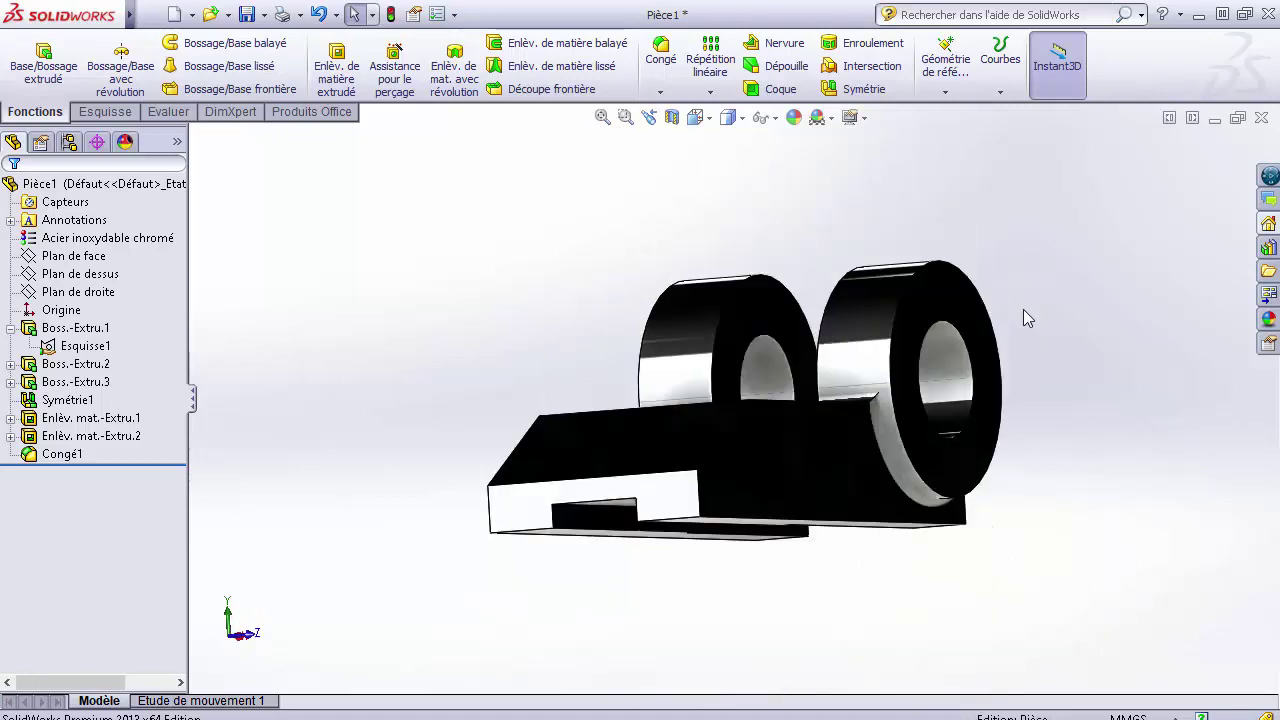
key(Up)
key(Up)
key(Up)
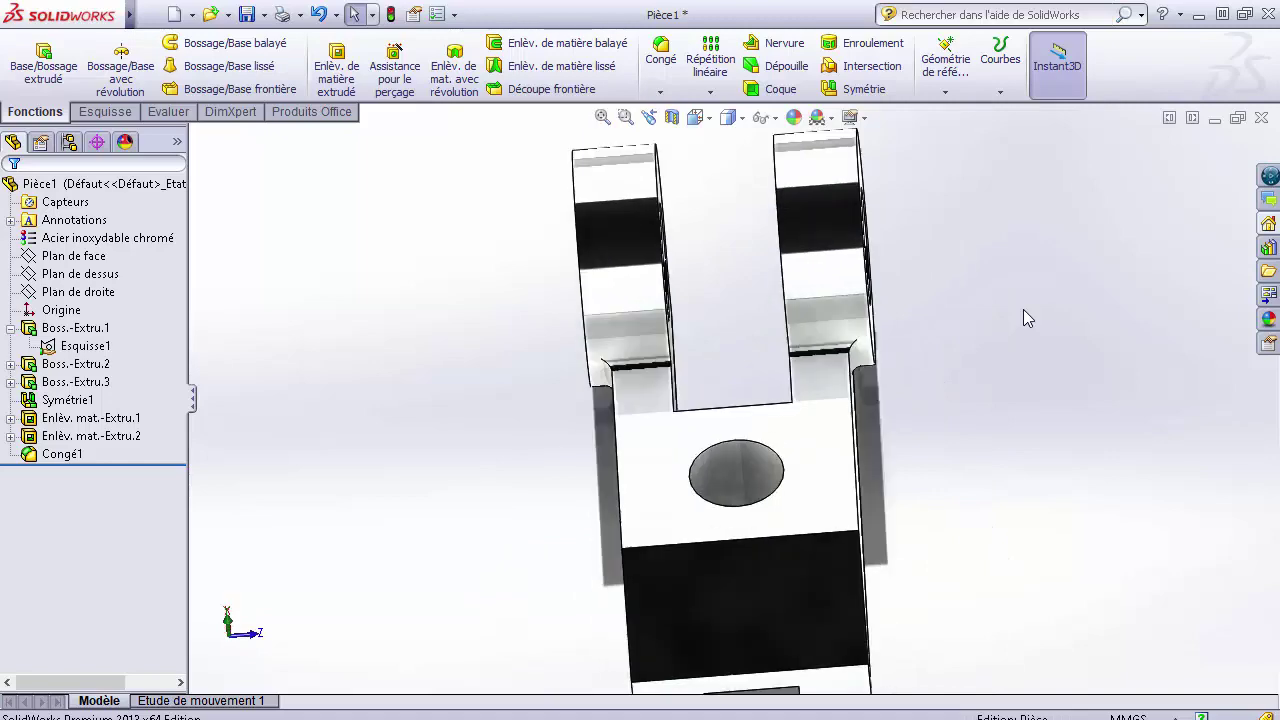
key(ctrl+7)
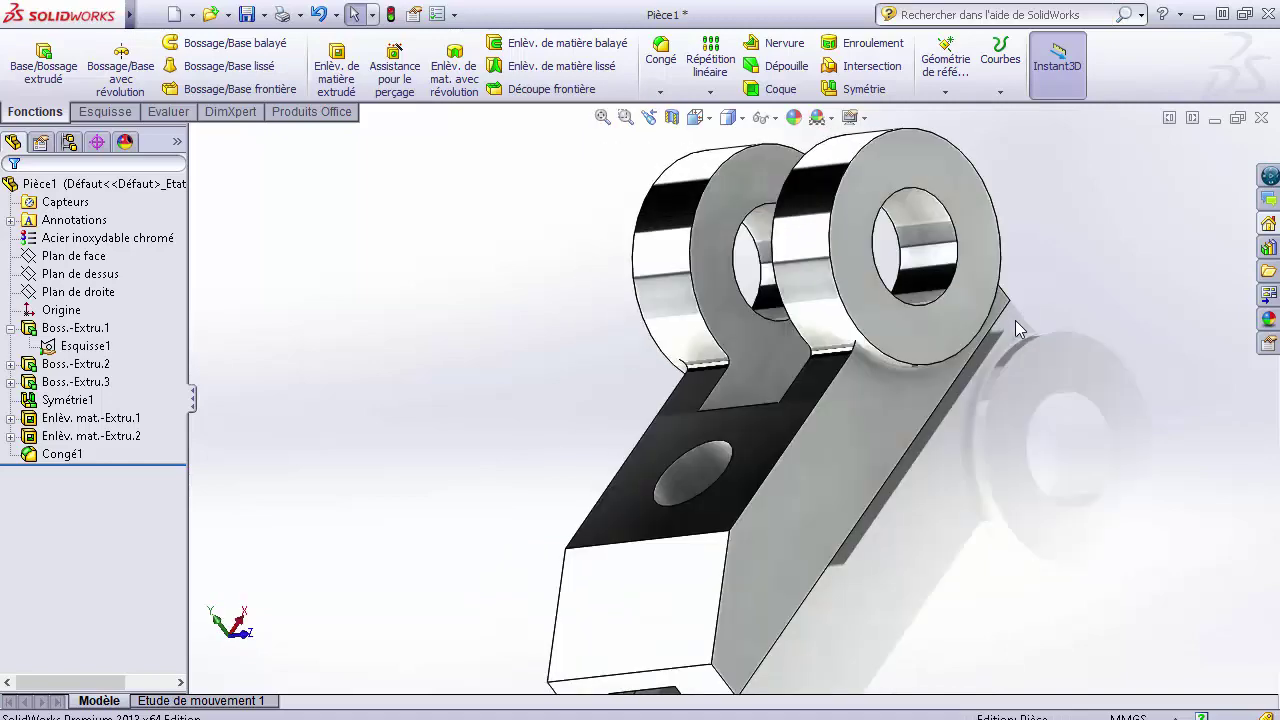
click(1036, 572)
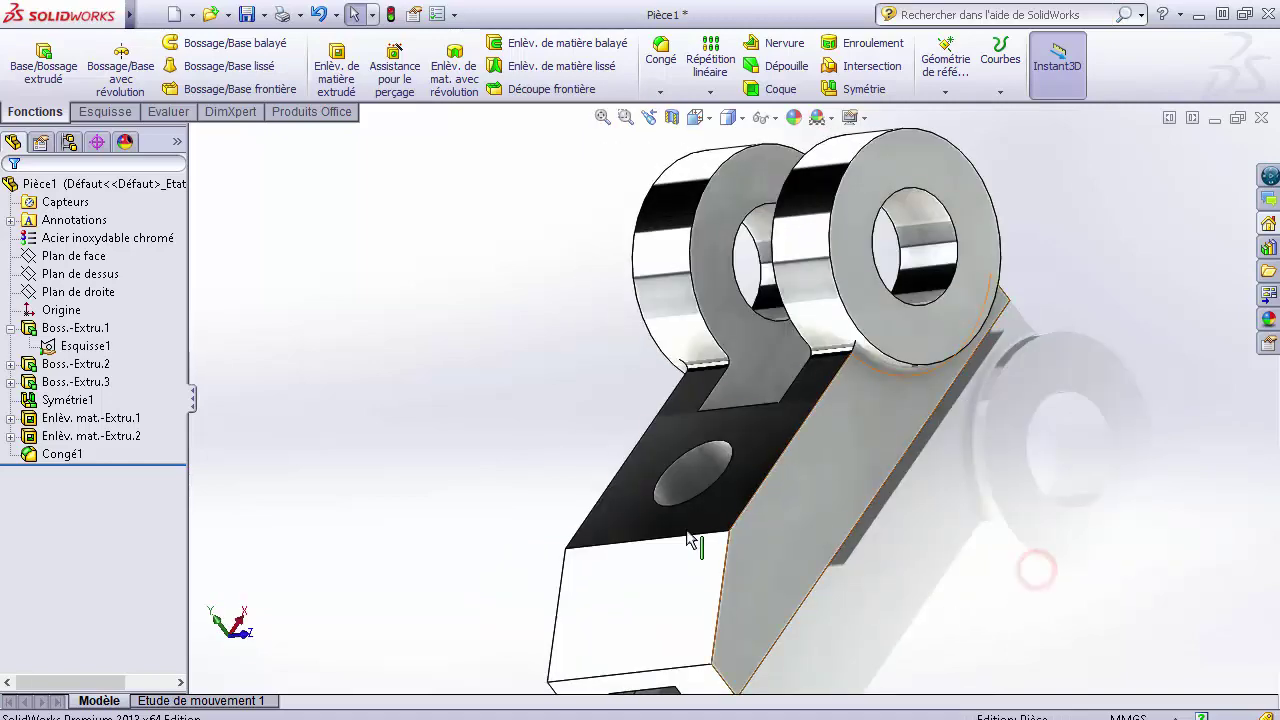
Step: Set up a distance-angle chamfer of 2 mm at 45° on one side edge of the sloped front face
click(660, 92)
click(690, 131)
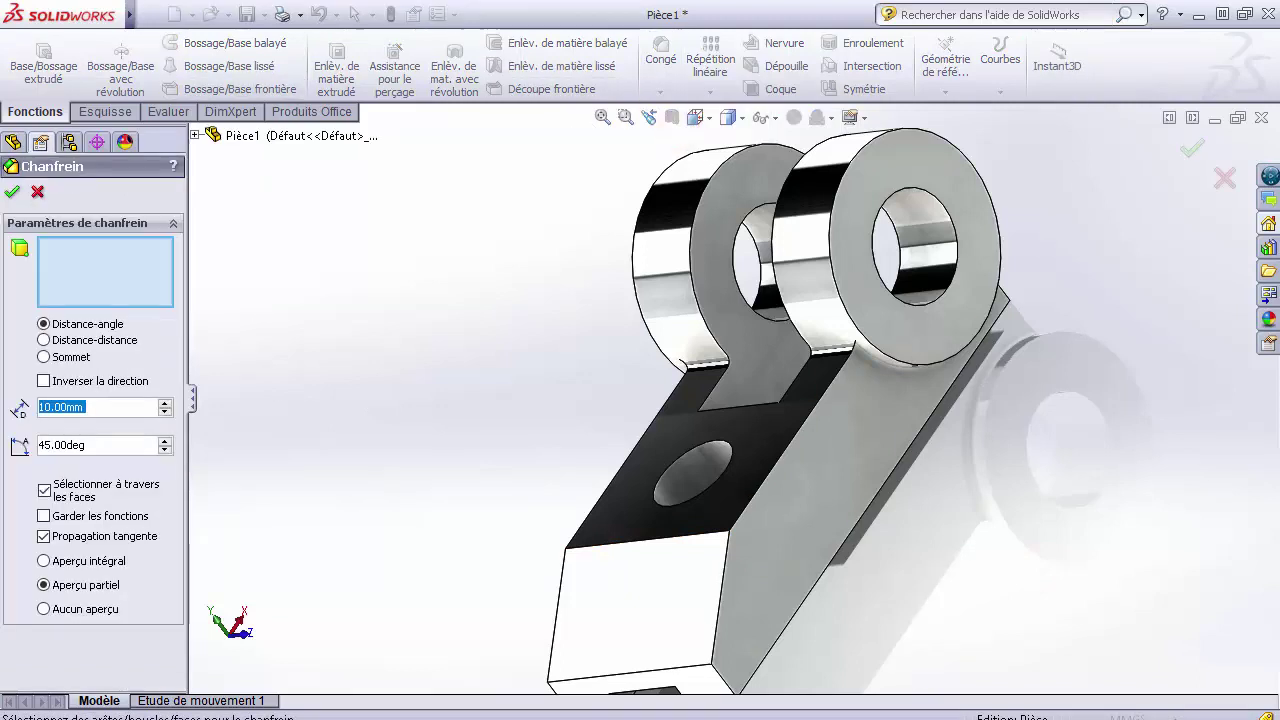
click(723, 591)
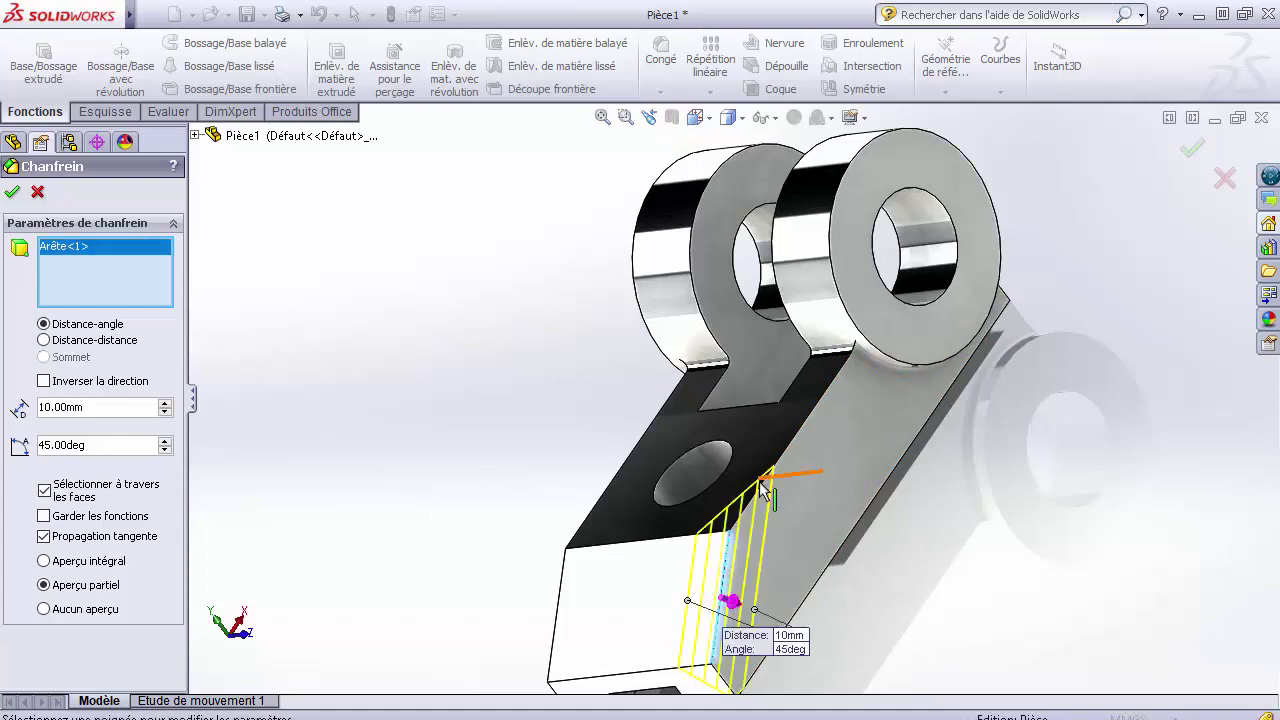
click(116, 406)
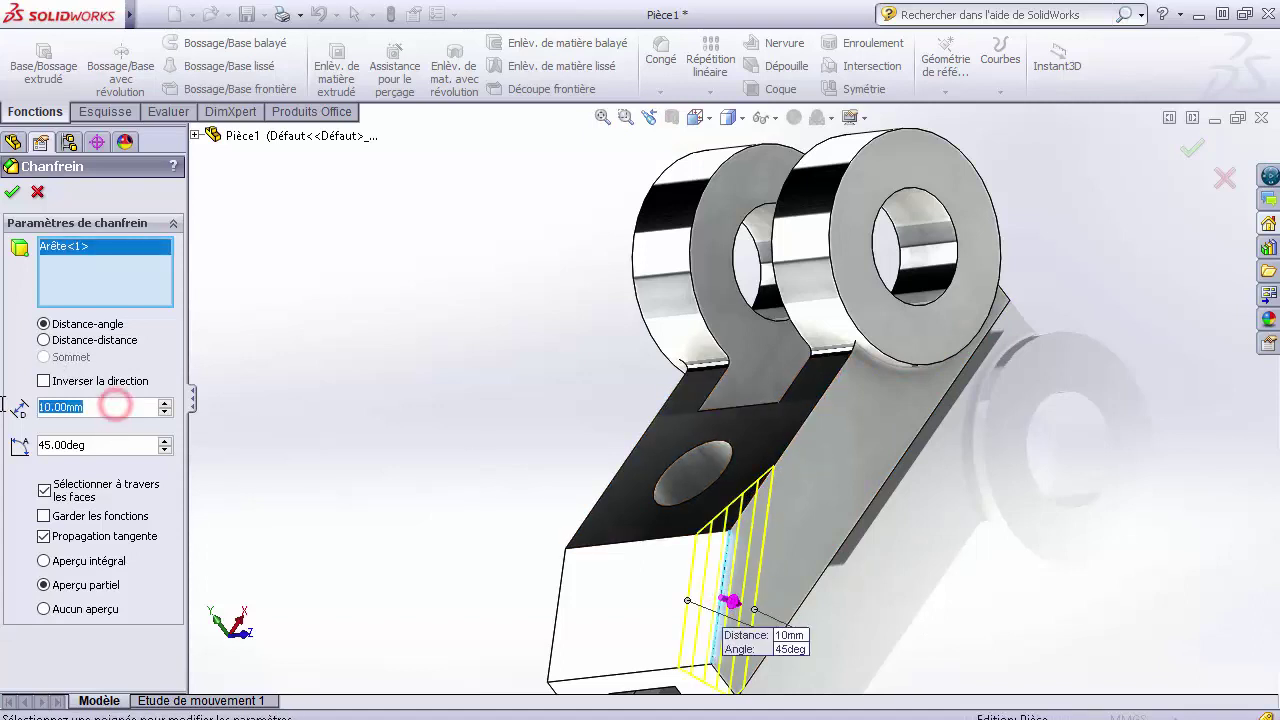
text(1)
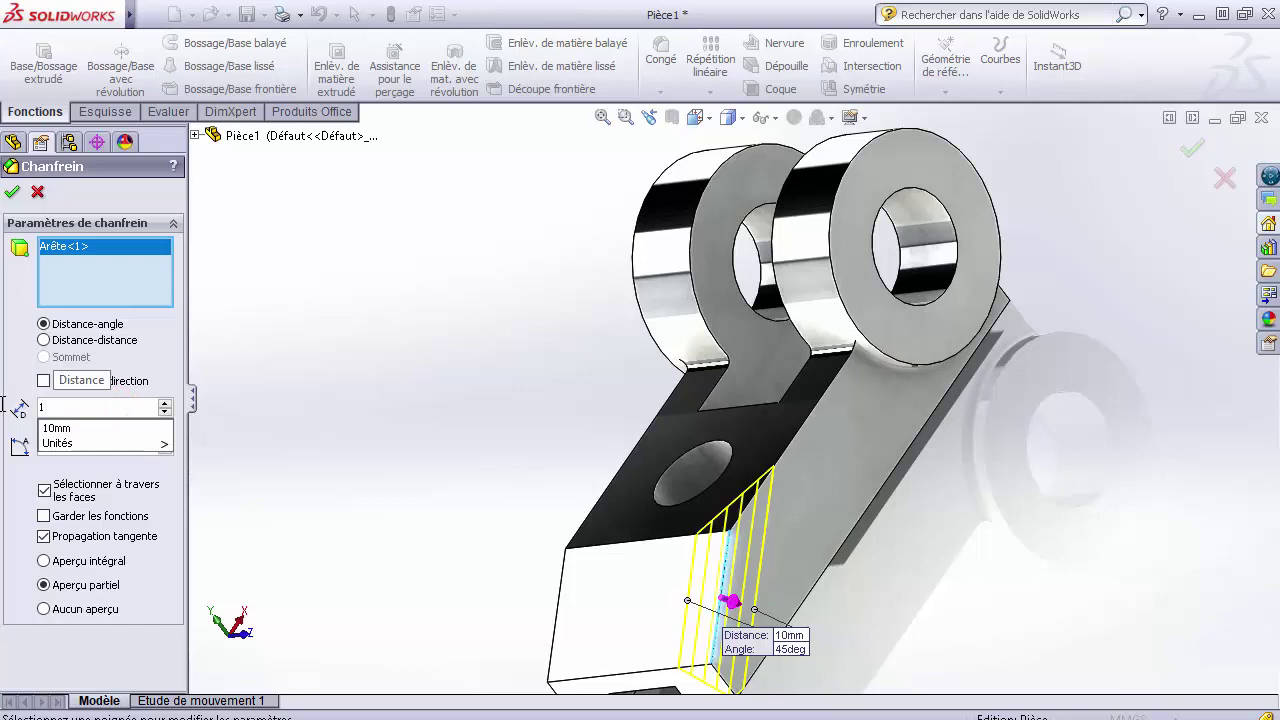
key(BackSpace)
text(2)
key(Return)
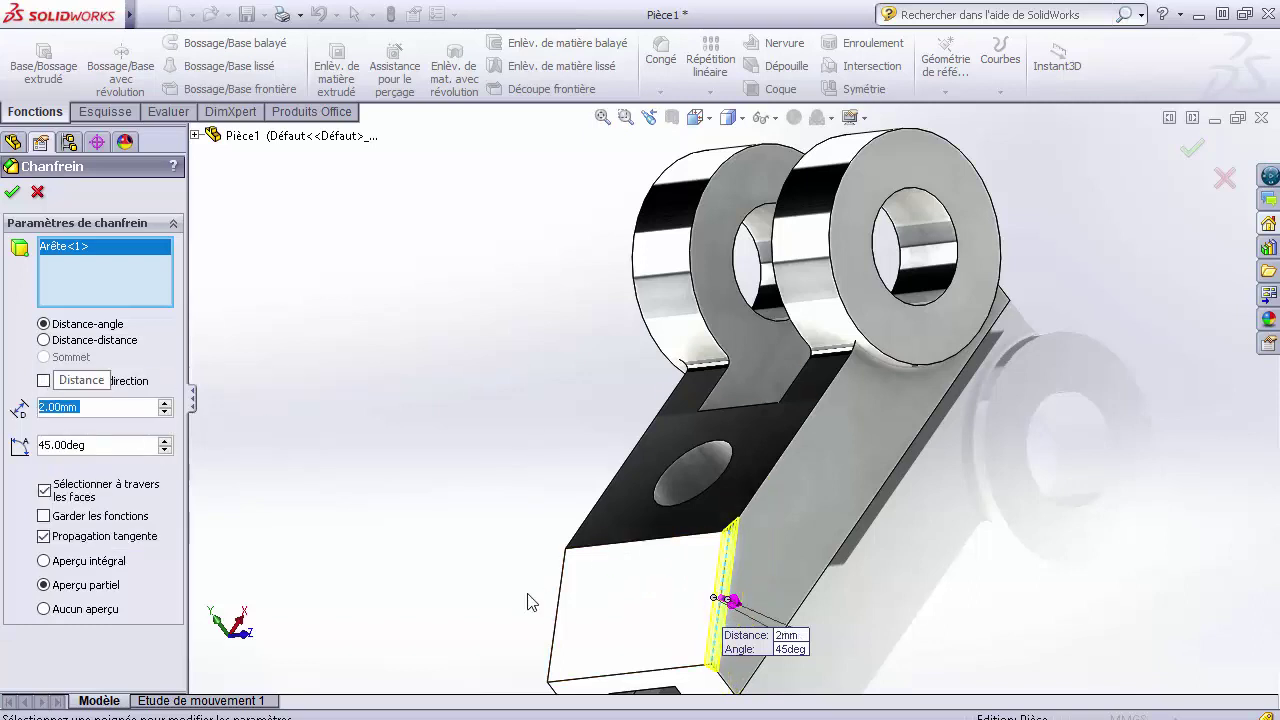
Step: Add the sloped face's other side edge, the upper face's two long side edges and its front edge to the chamfer
click(557, 614)
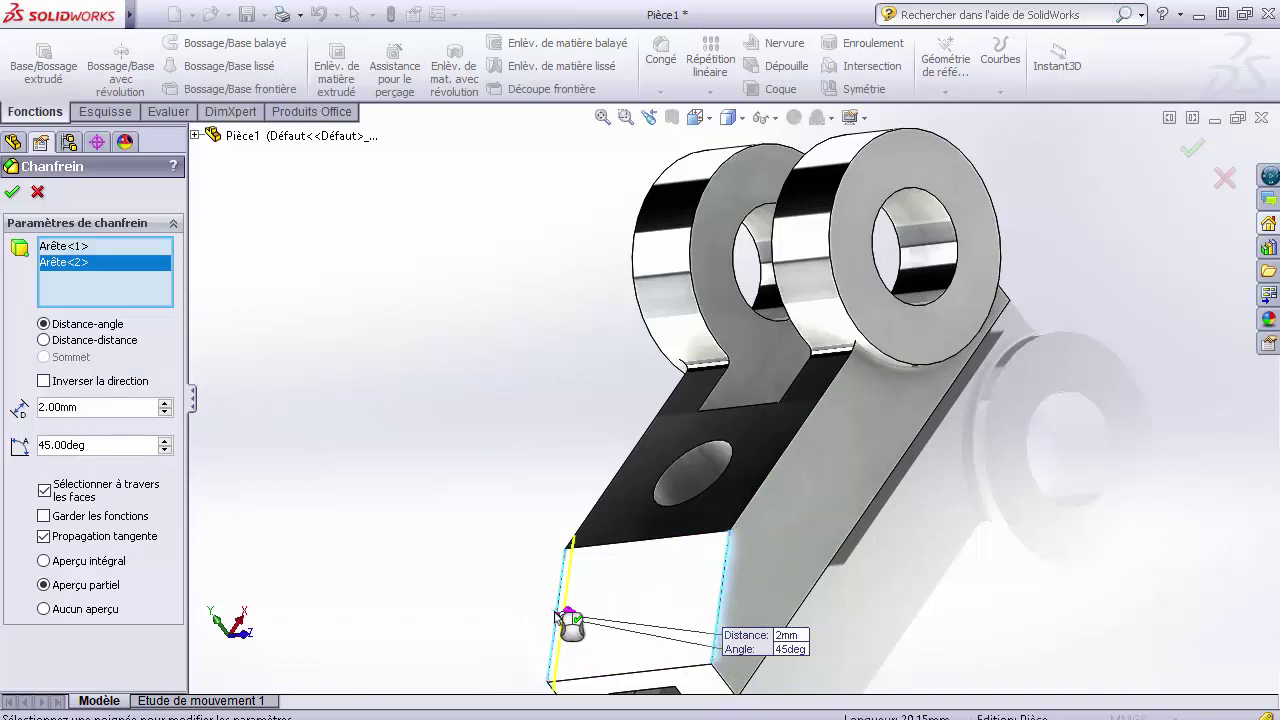
click(767, 483)
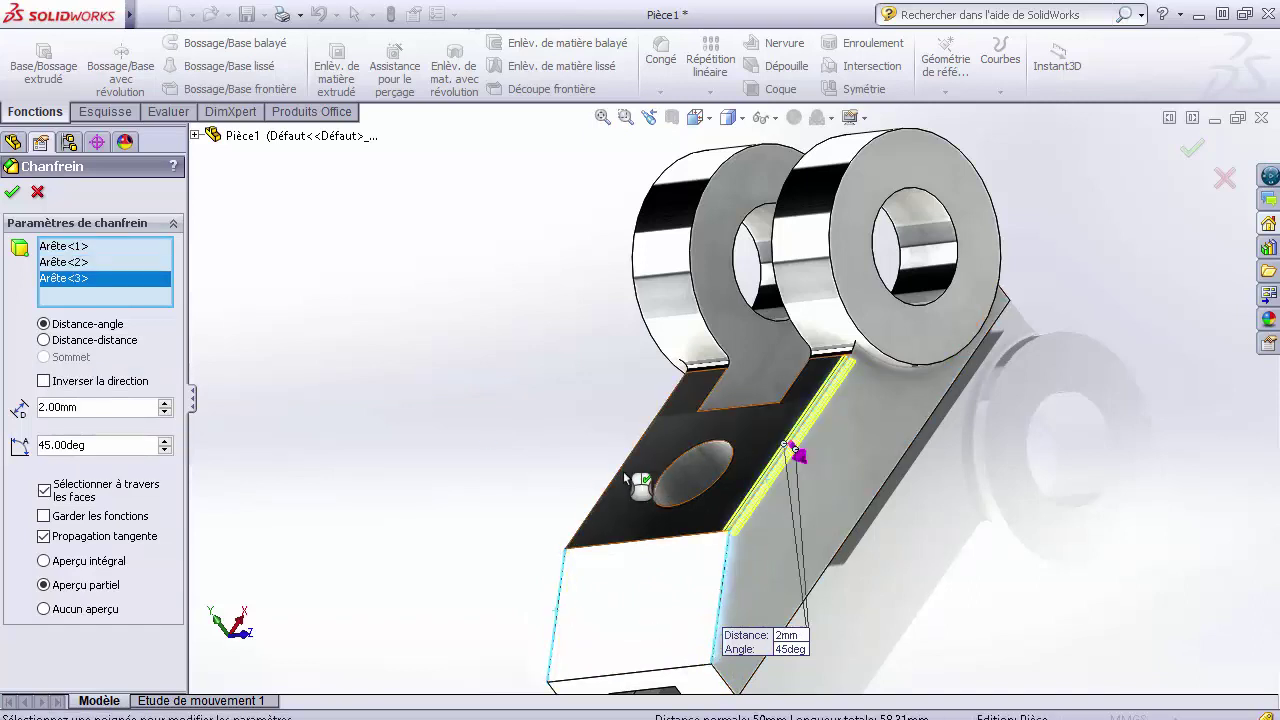
click(613, 485)
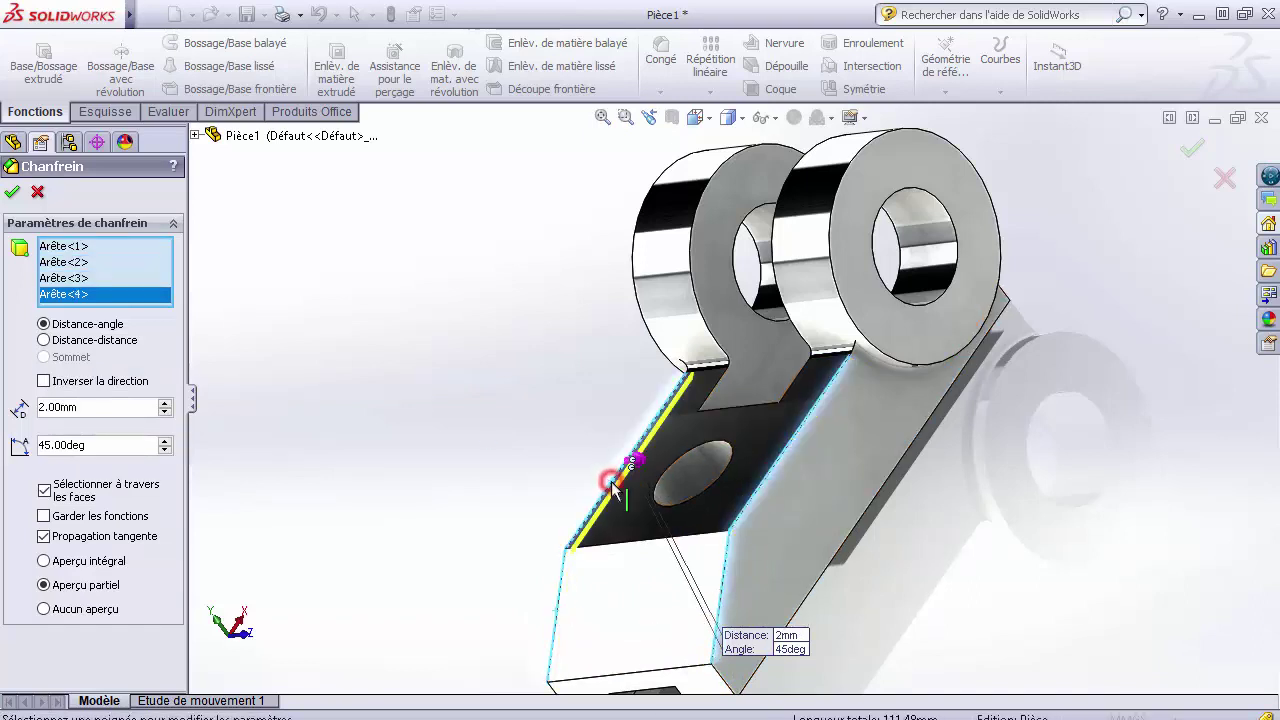
click(640, 543)
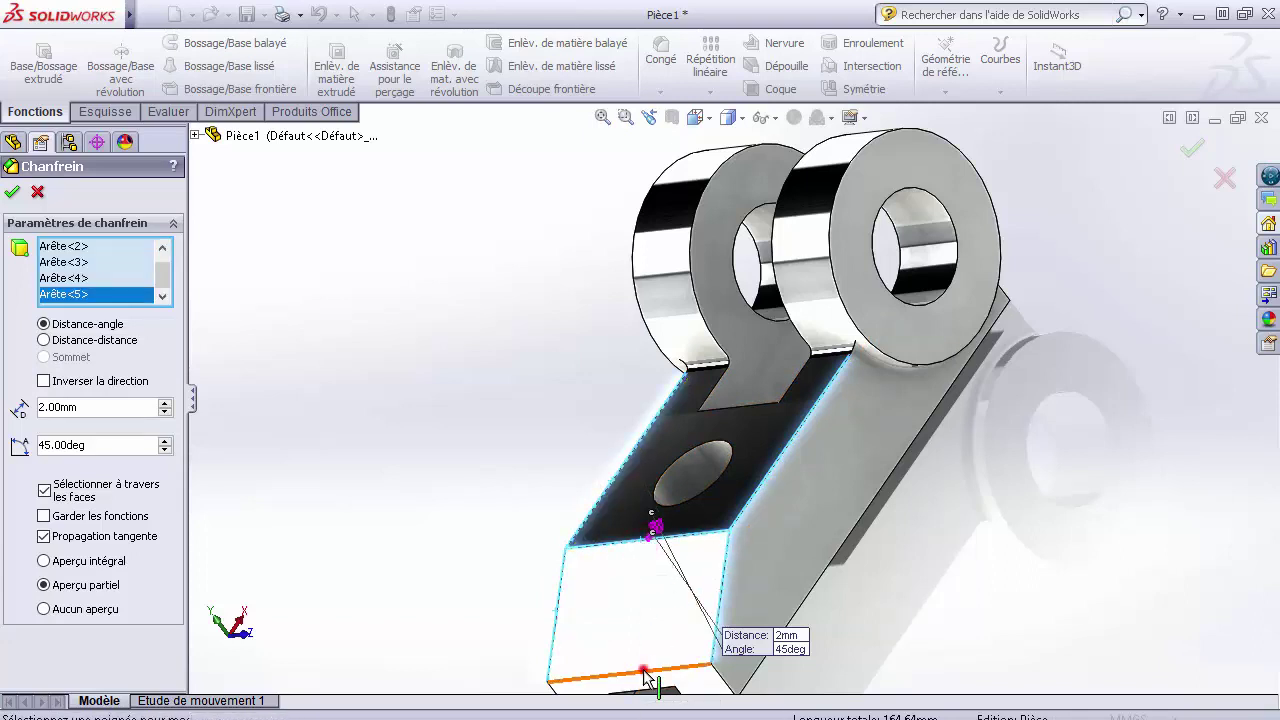
Step: Add the sloped face's lower edge and the two short side edges of the slotted end face to the chamfer
click(645, 678)
click(727, 689)
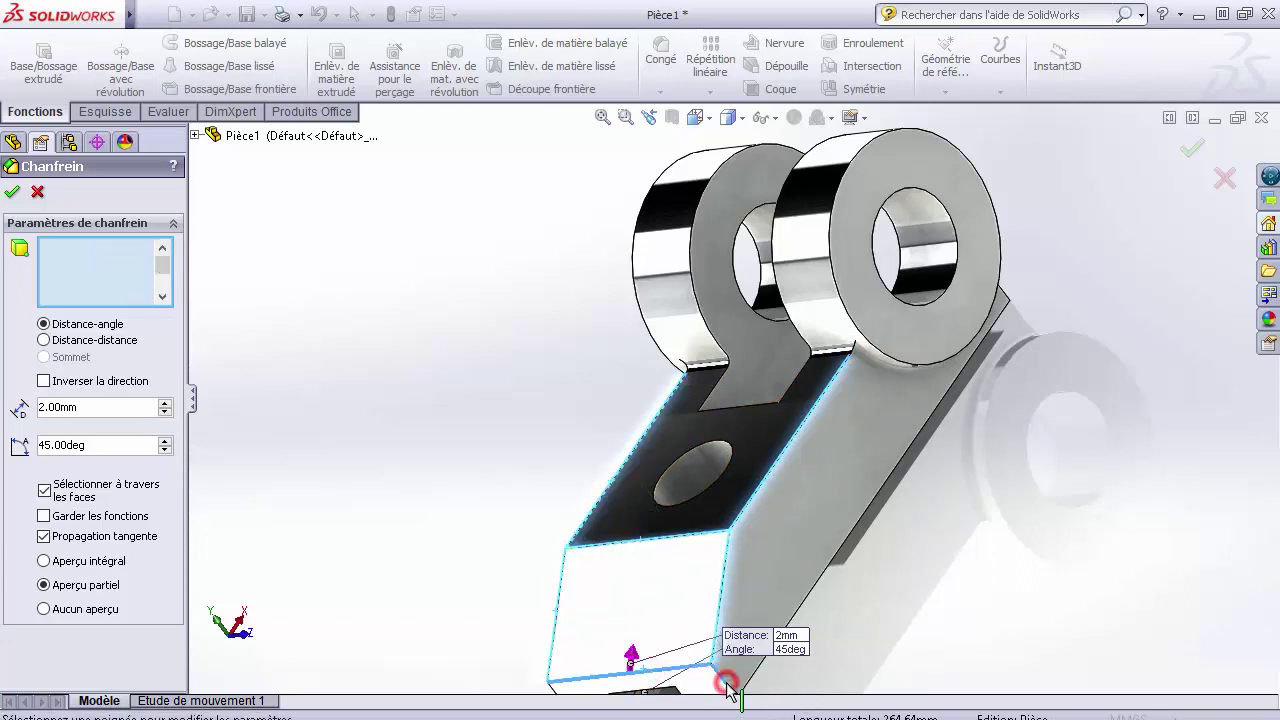
scroll(723, 669, down, 3)
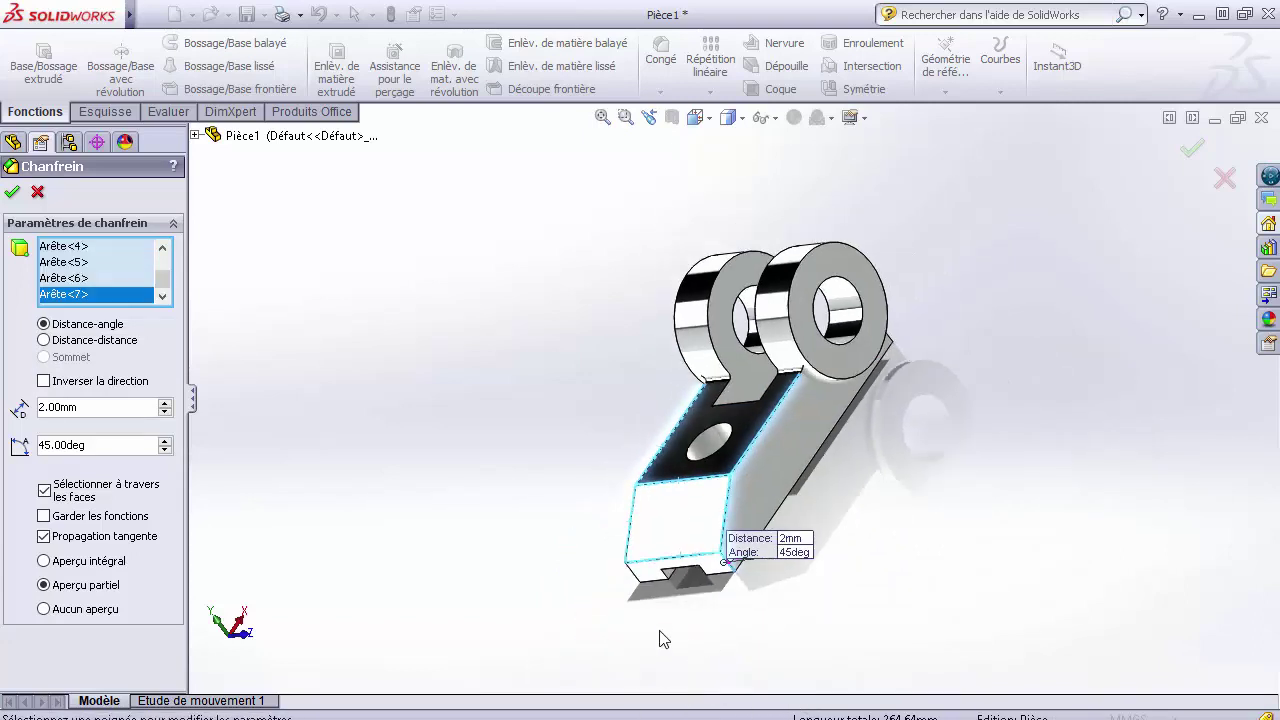
click(636, 580)
Step: Add the outer circular edges of both ring lugs to the chamfer selection
scroll(743, 393, down, 3)
scroll(743, 393, up, 5)
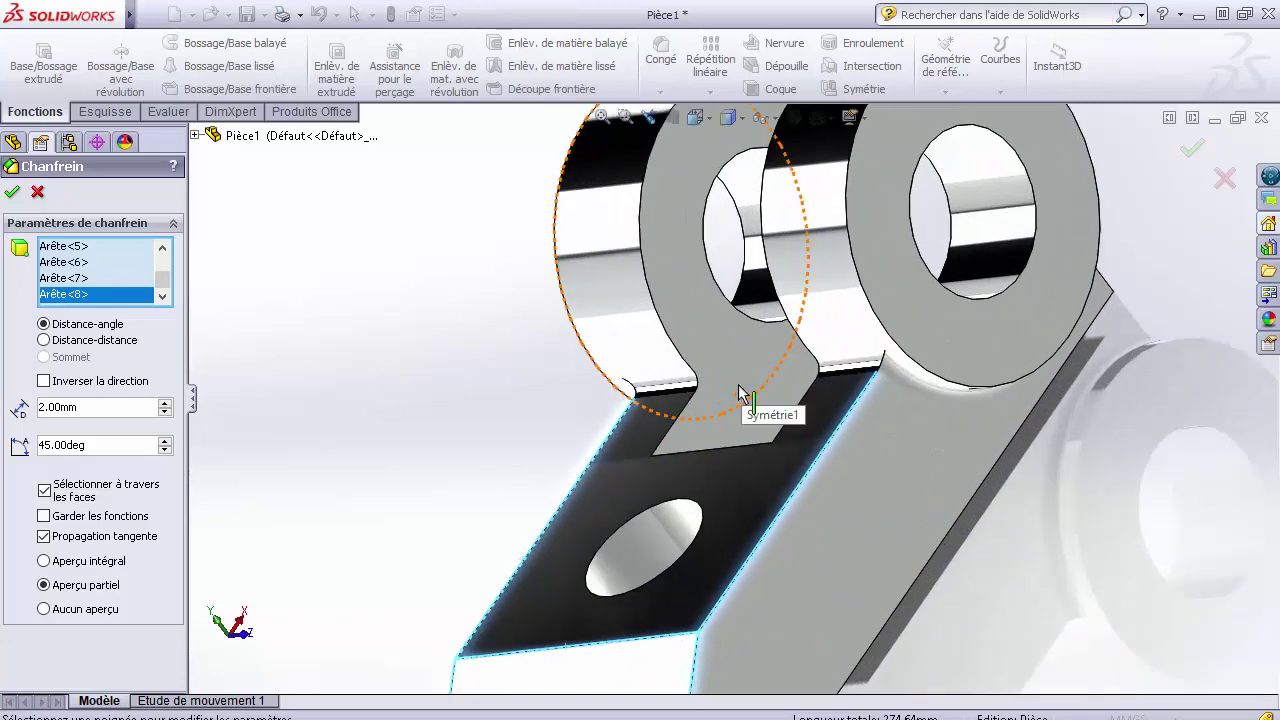
click(866, 300)
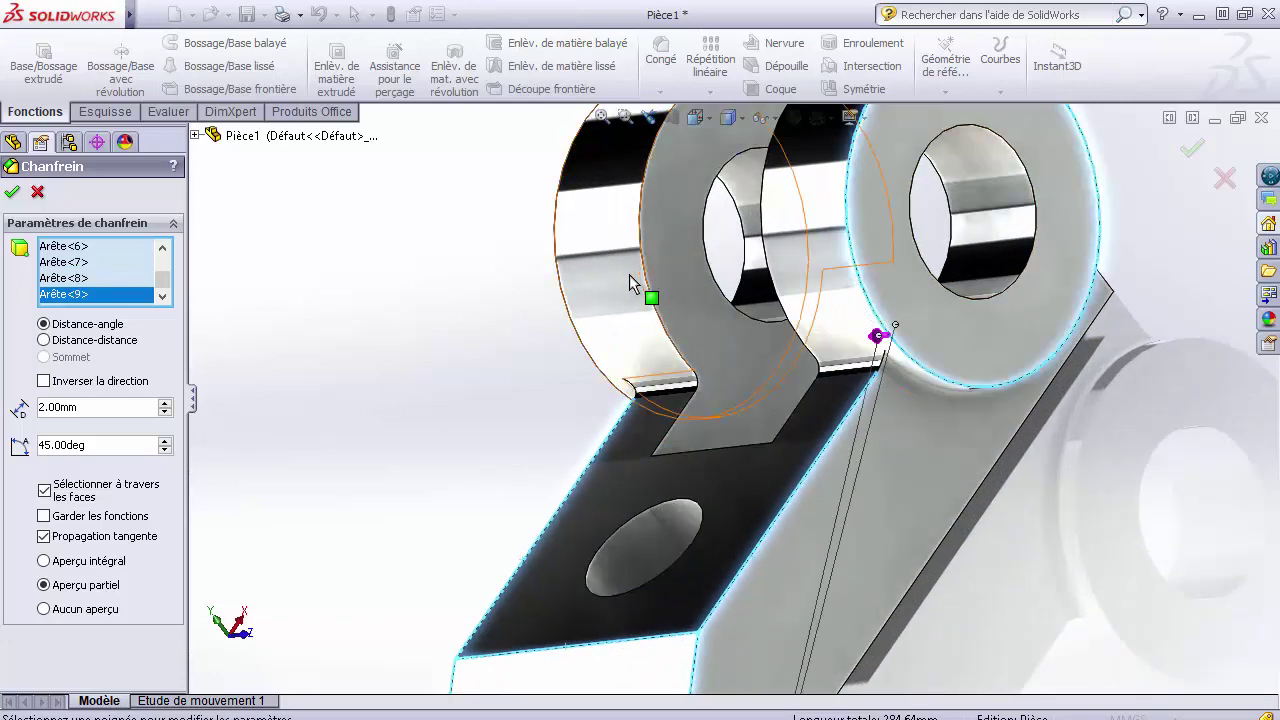
click(561, 290)
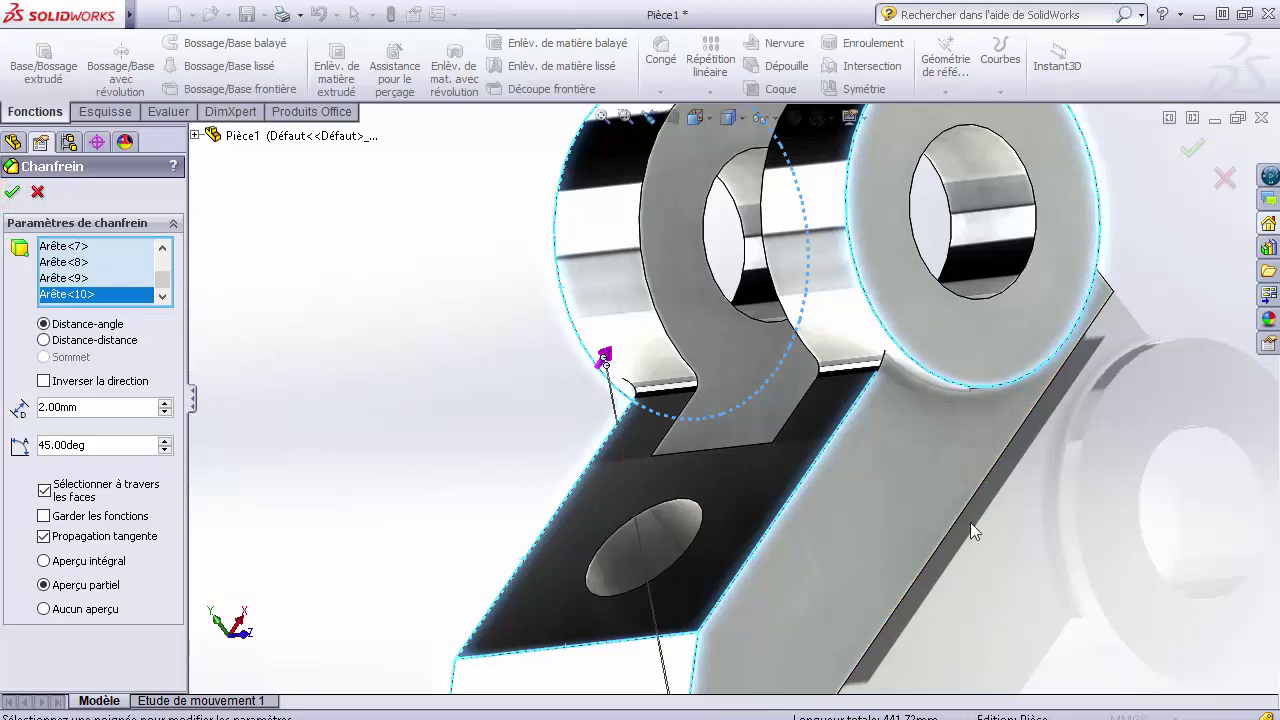
scroll(970, 522, up, 3)
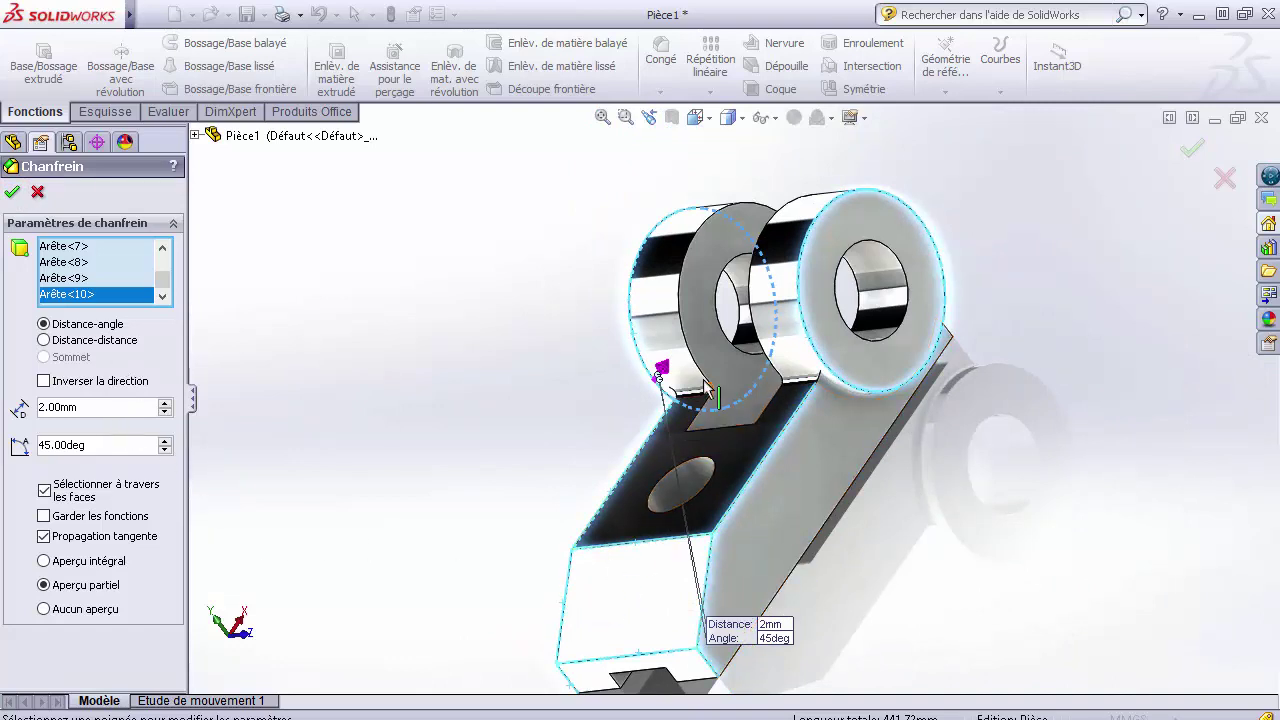
Step: Remove the ring edges and the upper face's two long side edges from the selection, and cancel the chamfer
click(628, 320)
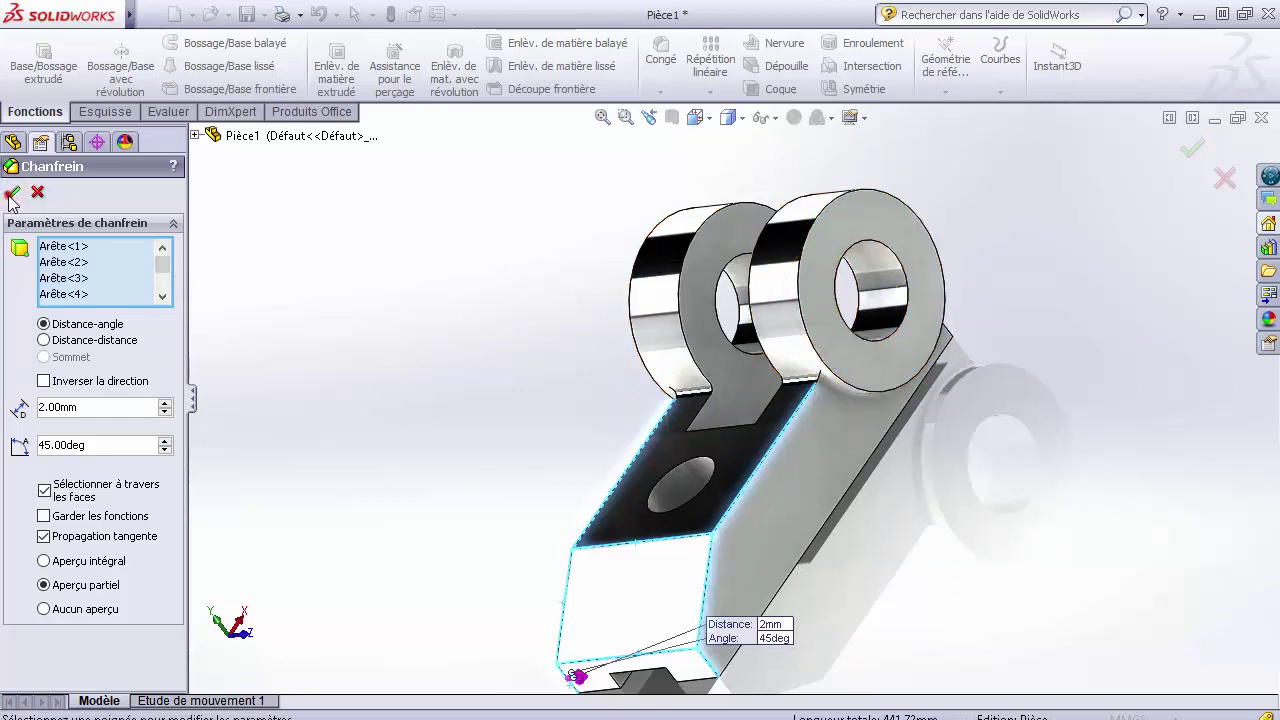
click(753, 471)
click(618, 488)
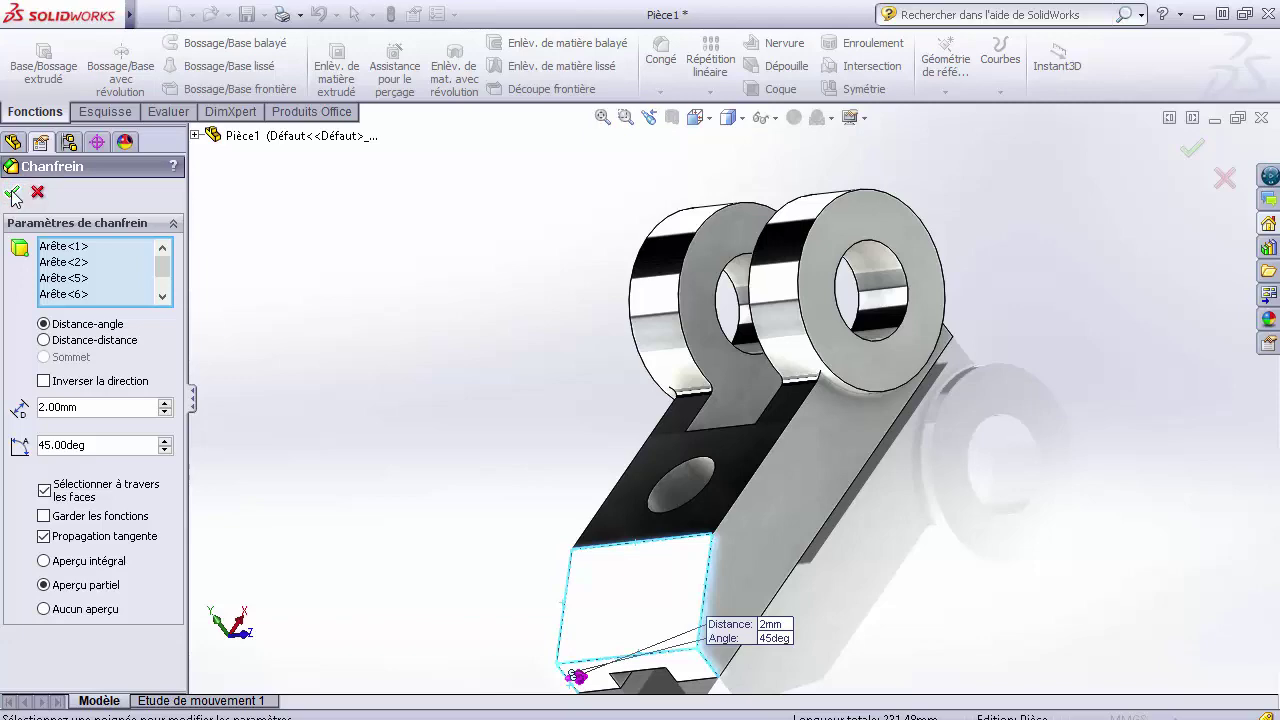
scroll(740, 685, down, 5)
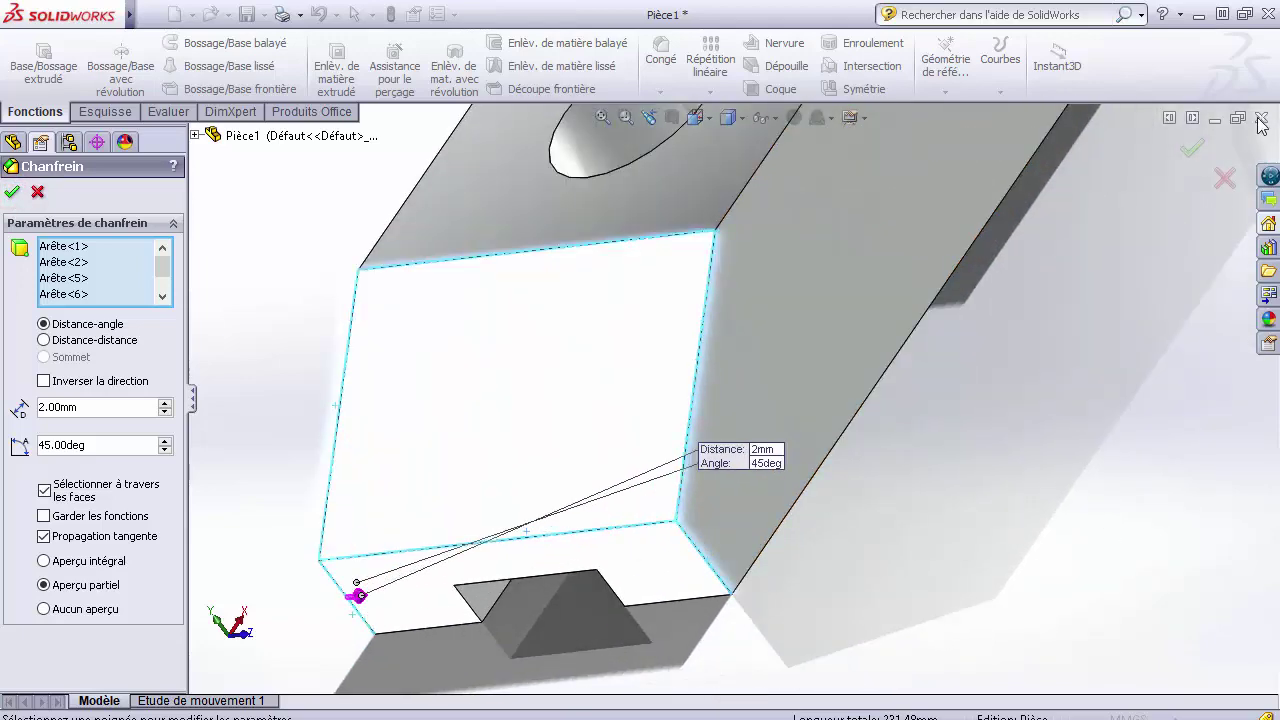
click(1224, 179)
Step: Chamfer the outer circular edges of both ring lugs by 2 mm at 45°
scroll(950, 495, up, 3)
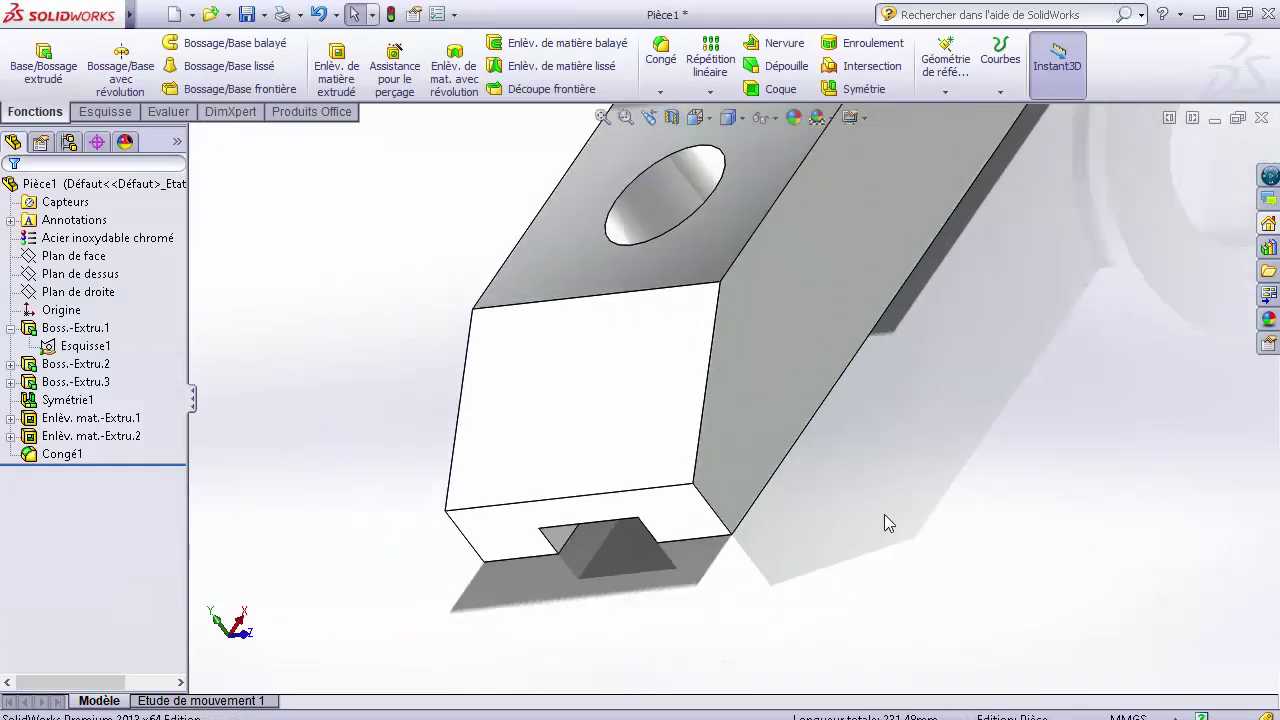
scroll(884, 514, up, 2)
click(658, 94)
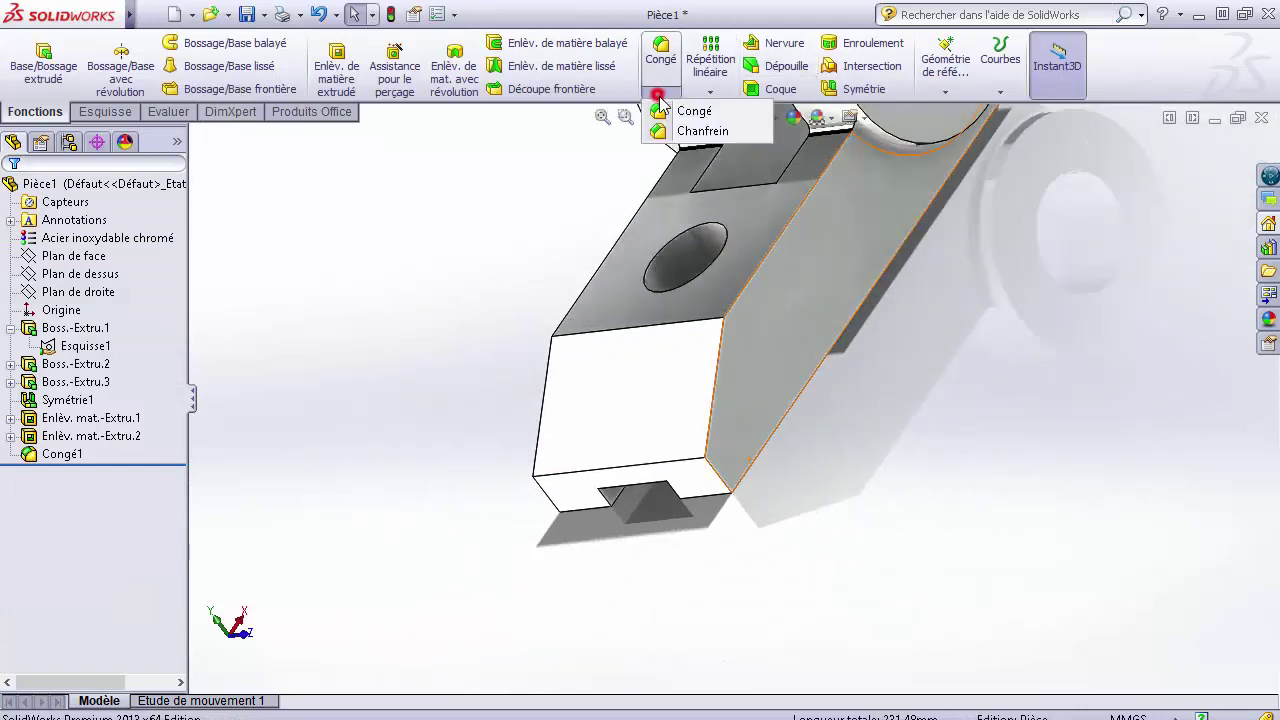
click(662, 131)
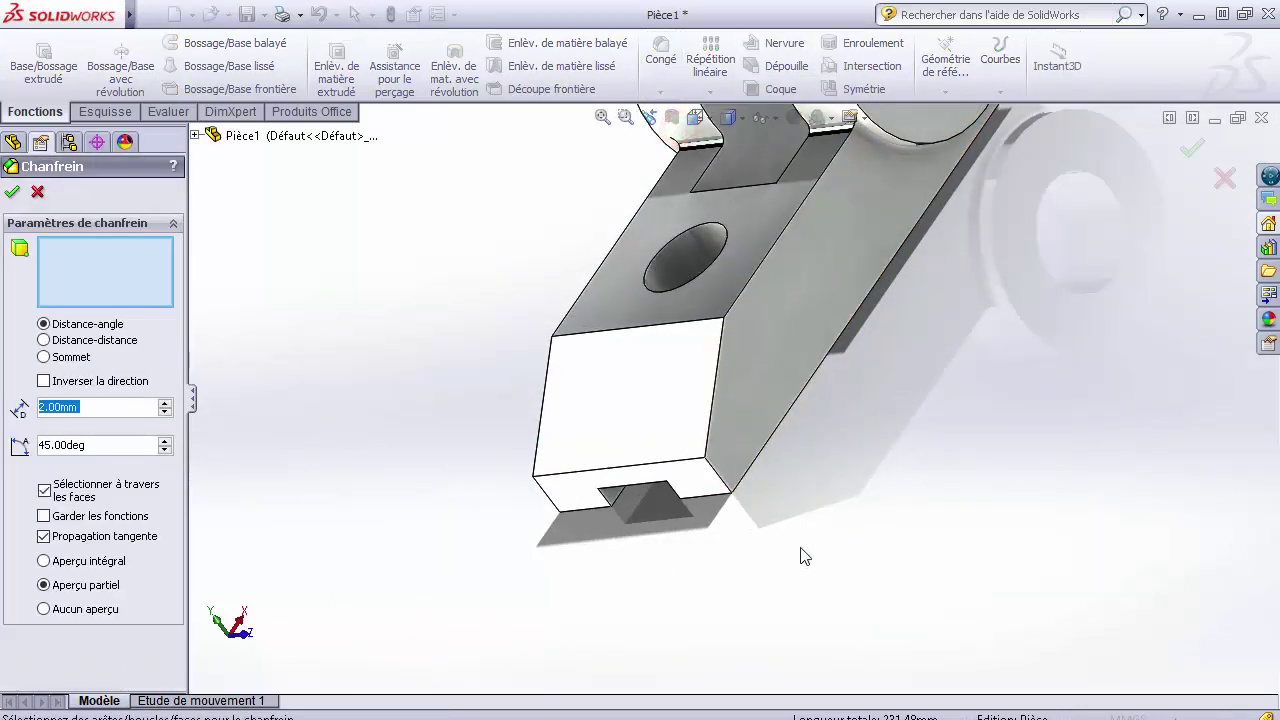
key(f)
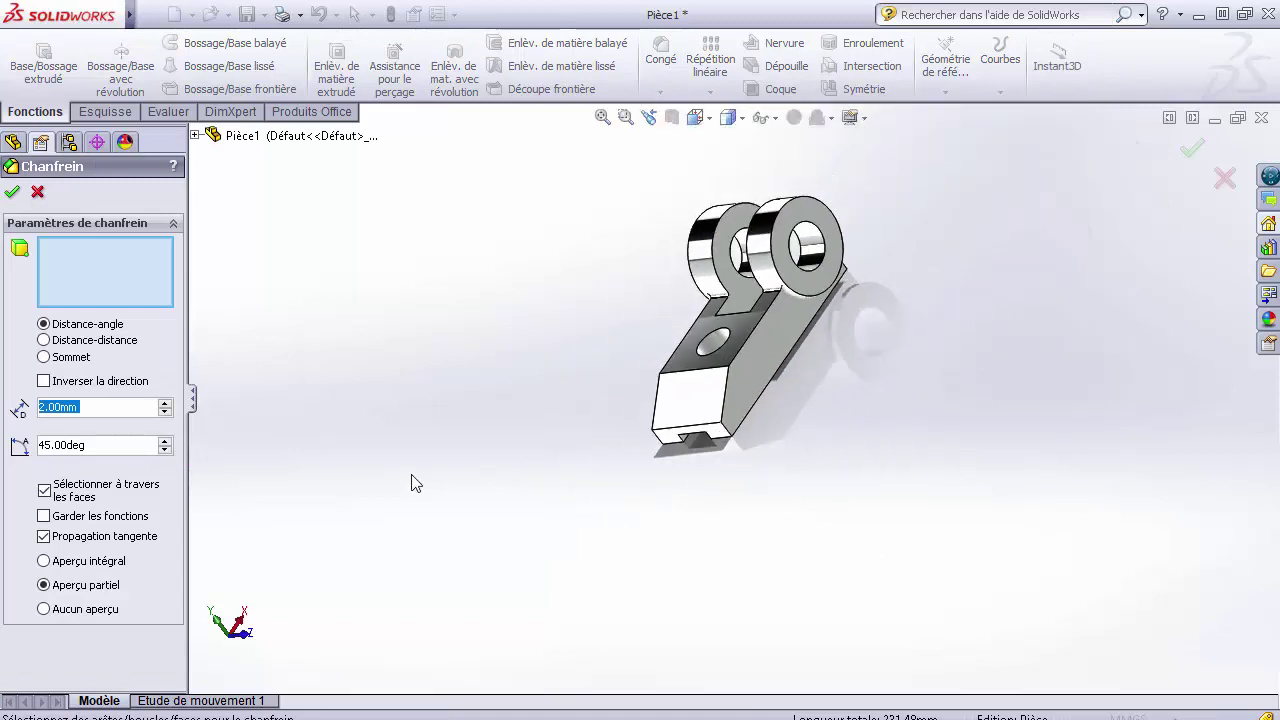
click(788, 214)
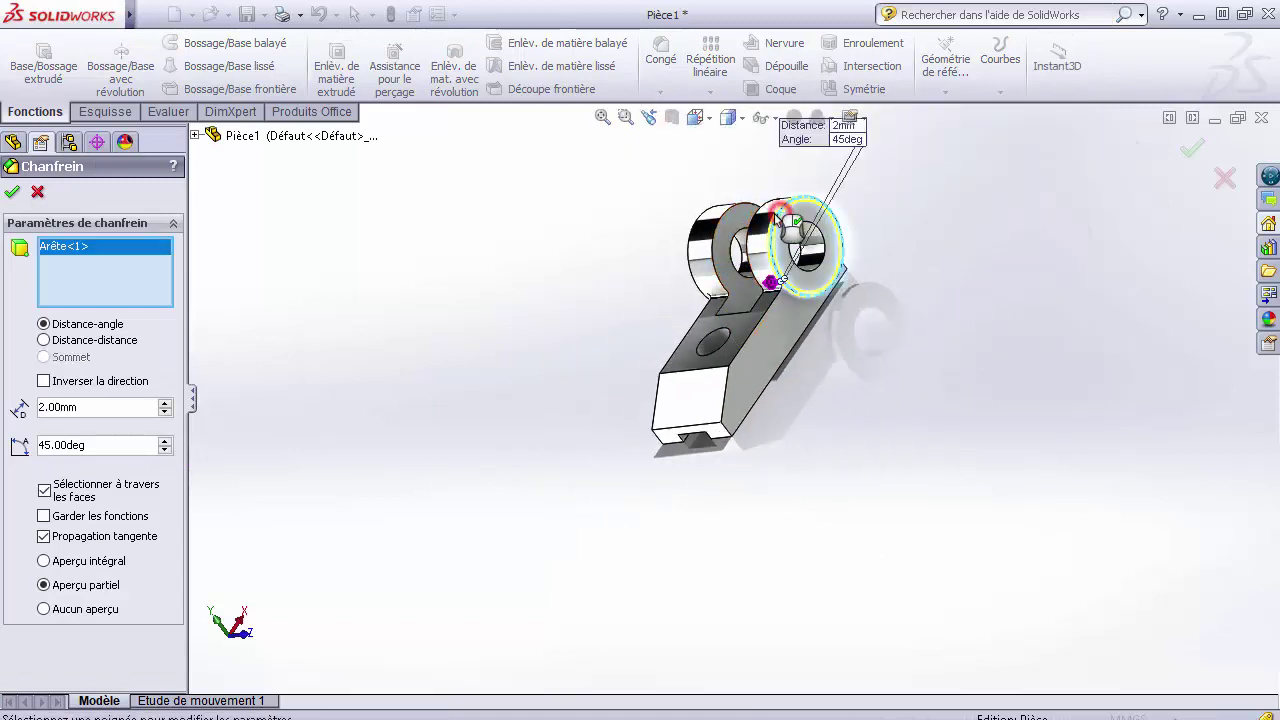
click(688, 240)
right_click(924, 428)
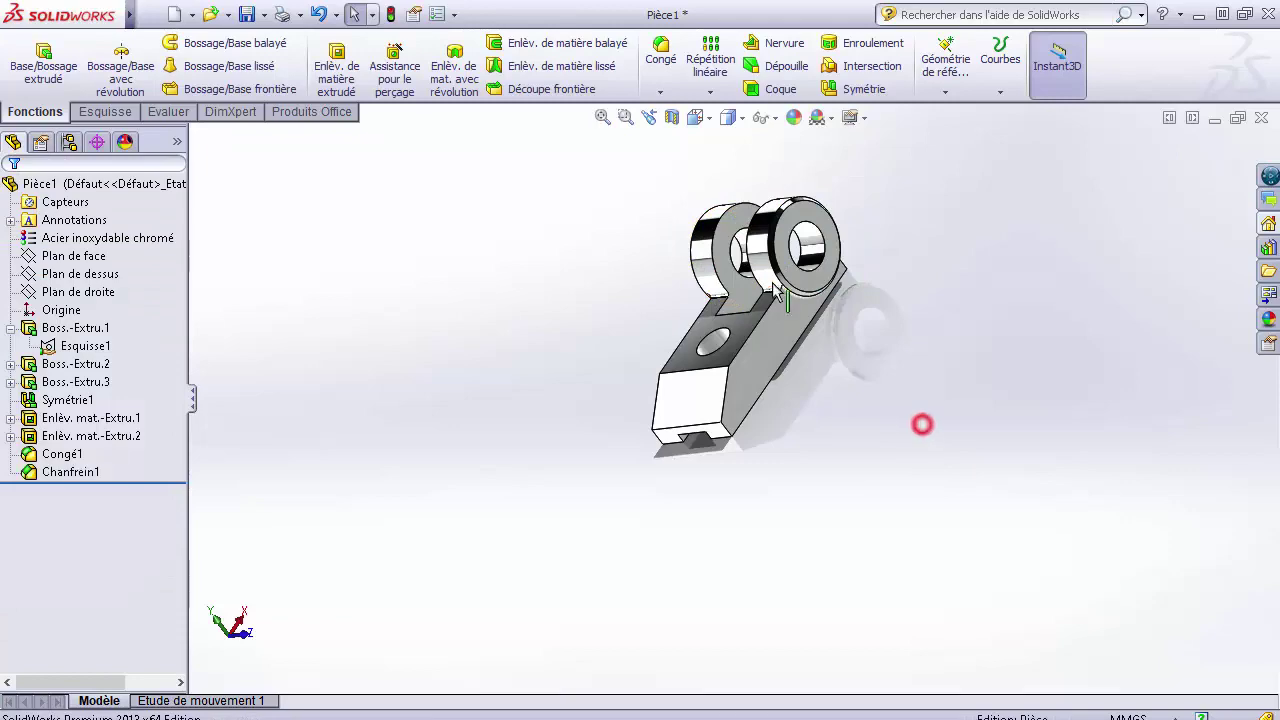
Step: Edit the ring chamfer to include the upper face's two long side edges, leaving out its front edge
scroll(778, 290, down, 5)
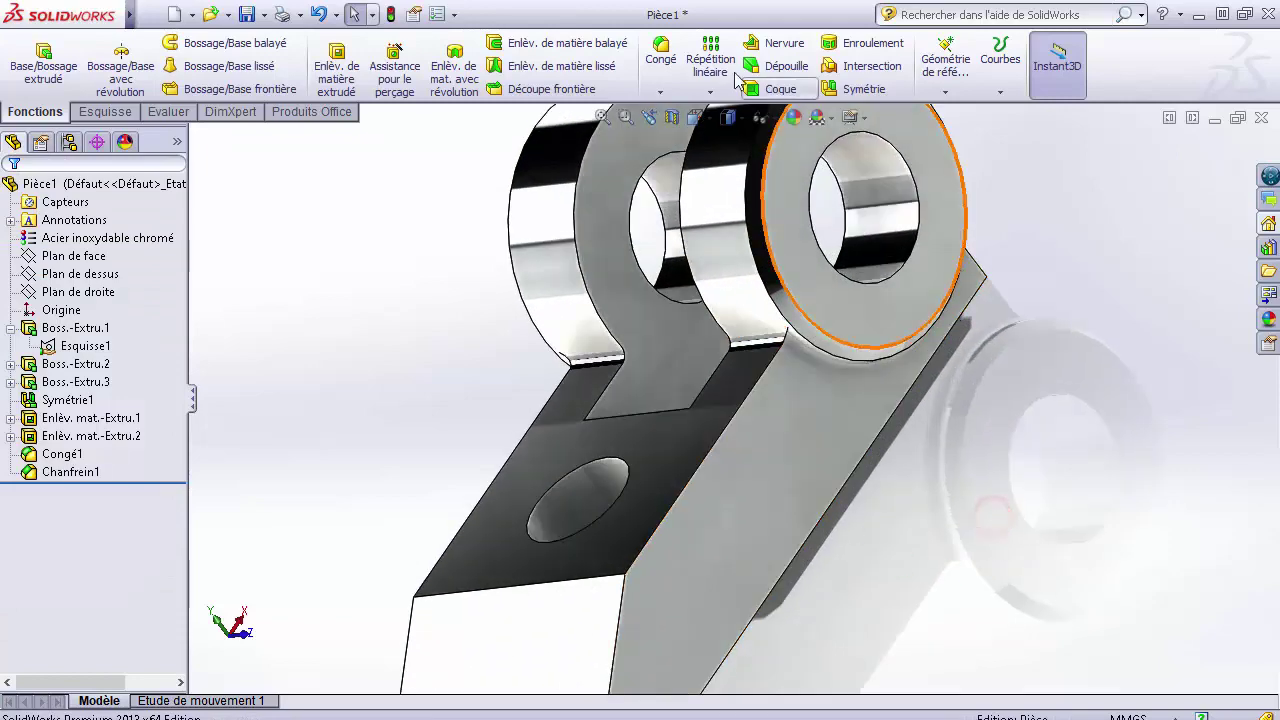
click(70, 471)
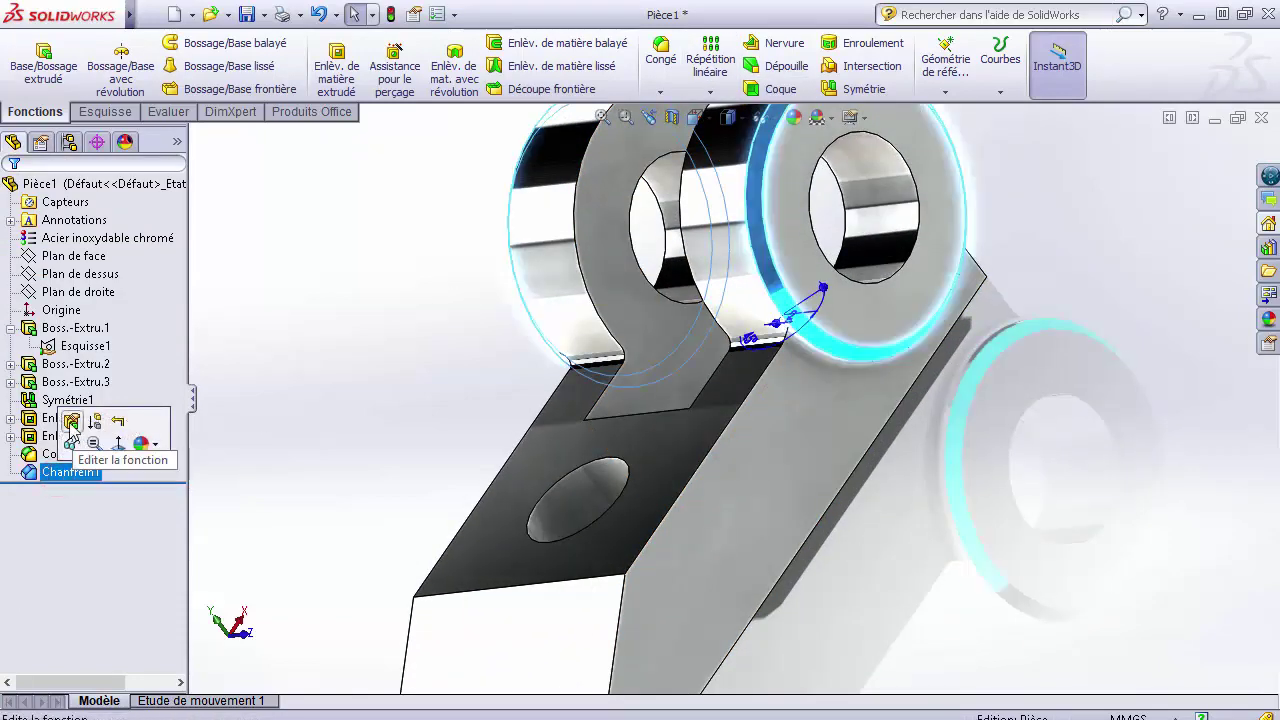
click(72, 424)
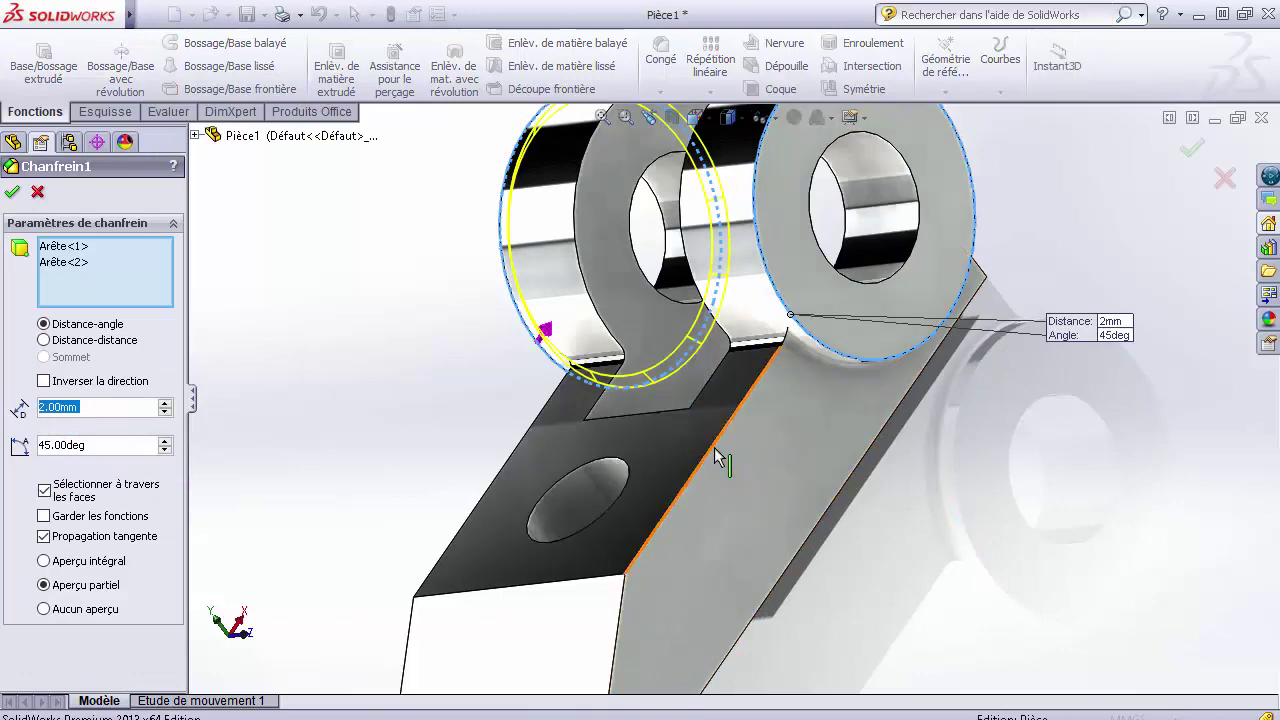
click(714, 452)
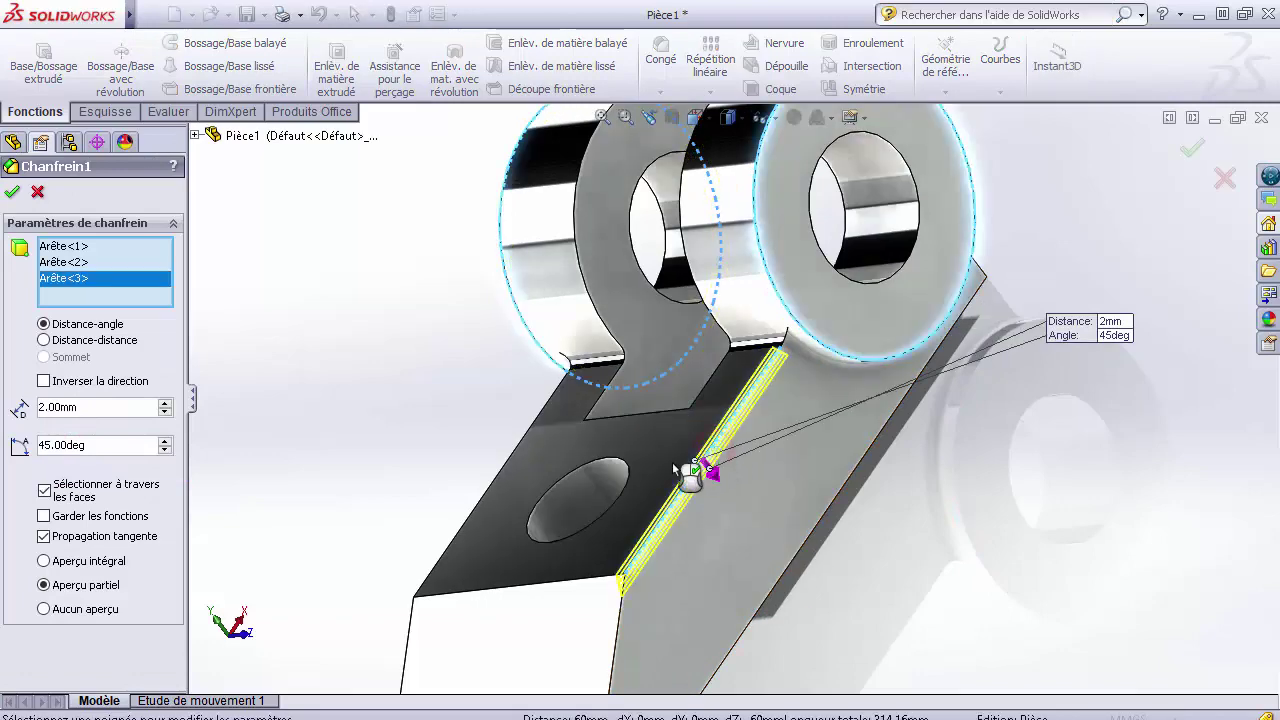
click(470, 527)
click(495, 588)
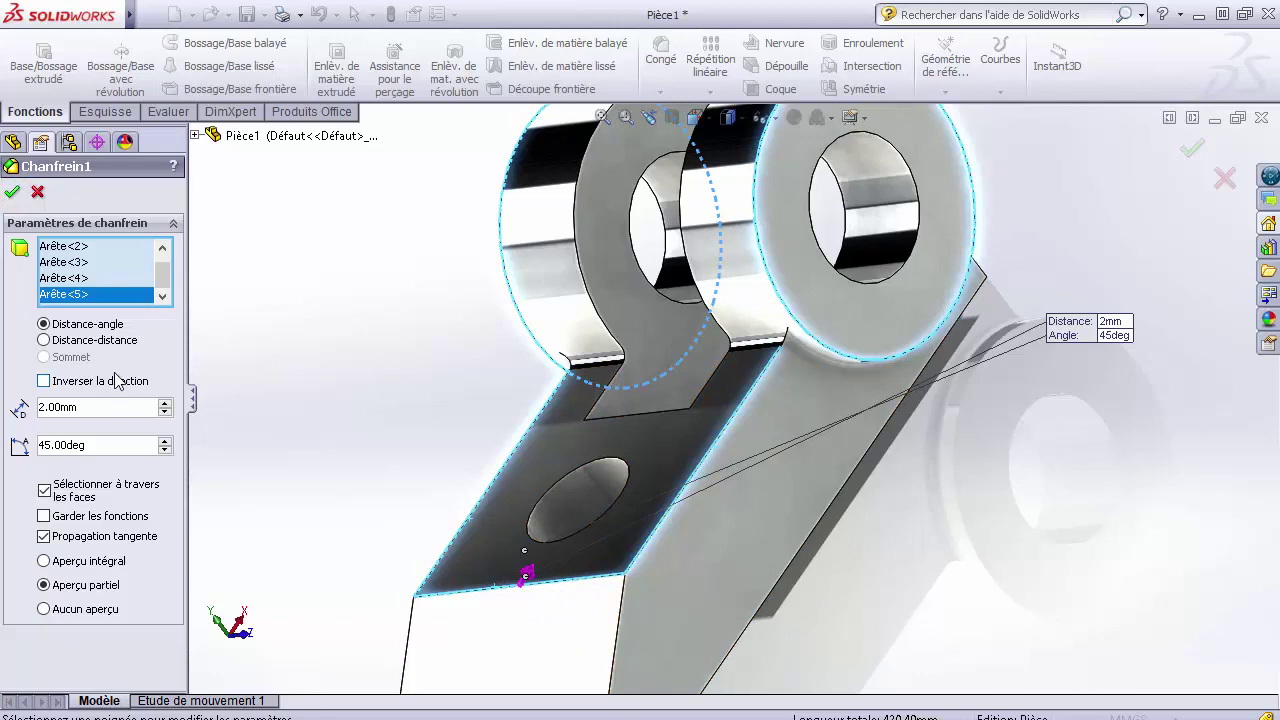
right_click(63, 304)
click(100, 328)
Step: Add the sloped face's two side edges and the end face's two short side edges, and apply the edited chamfer
scroll(600, 623, up, 5)
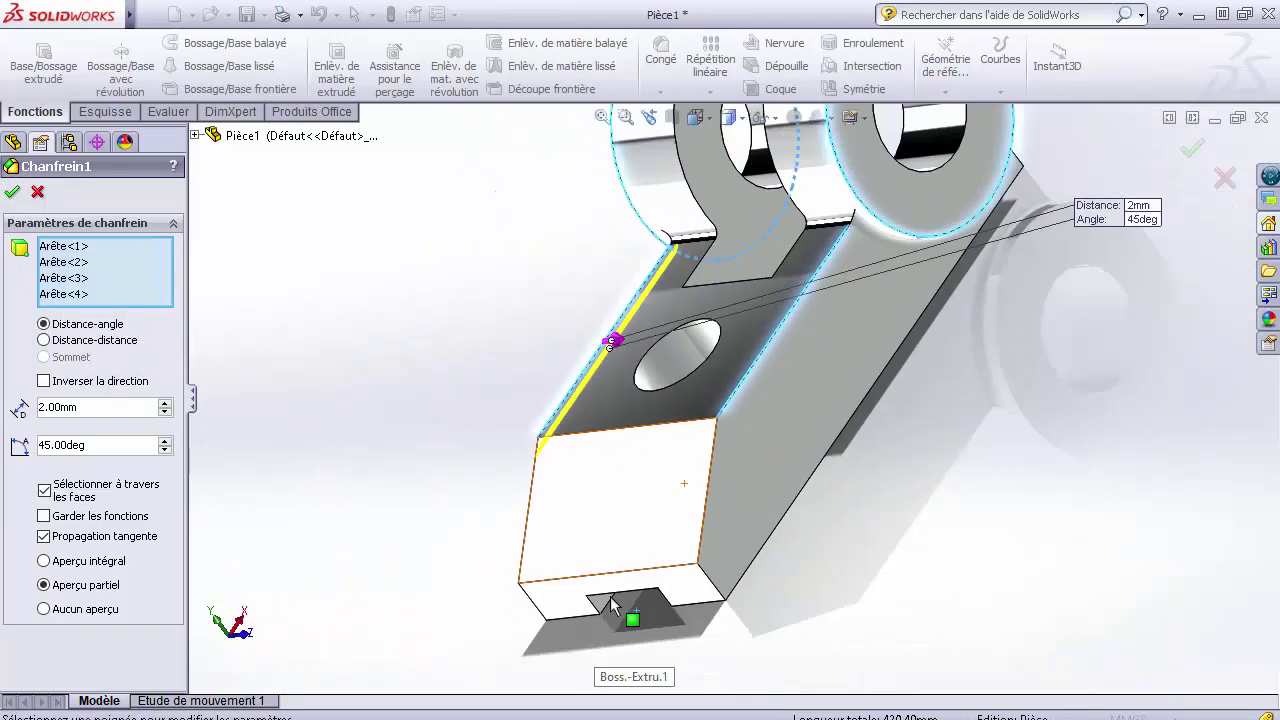
click(716, 472)
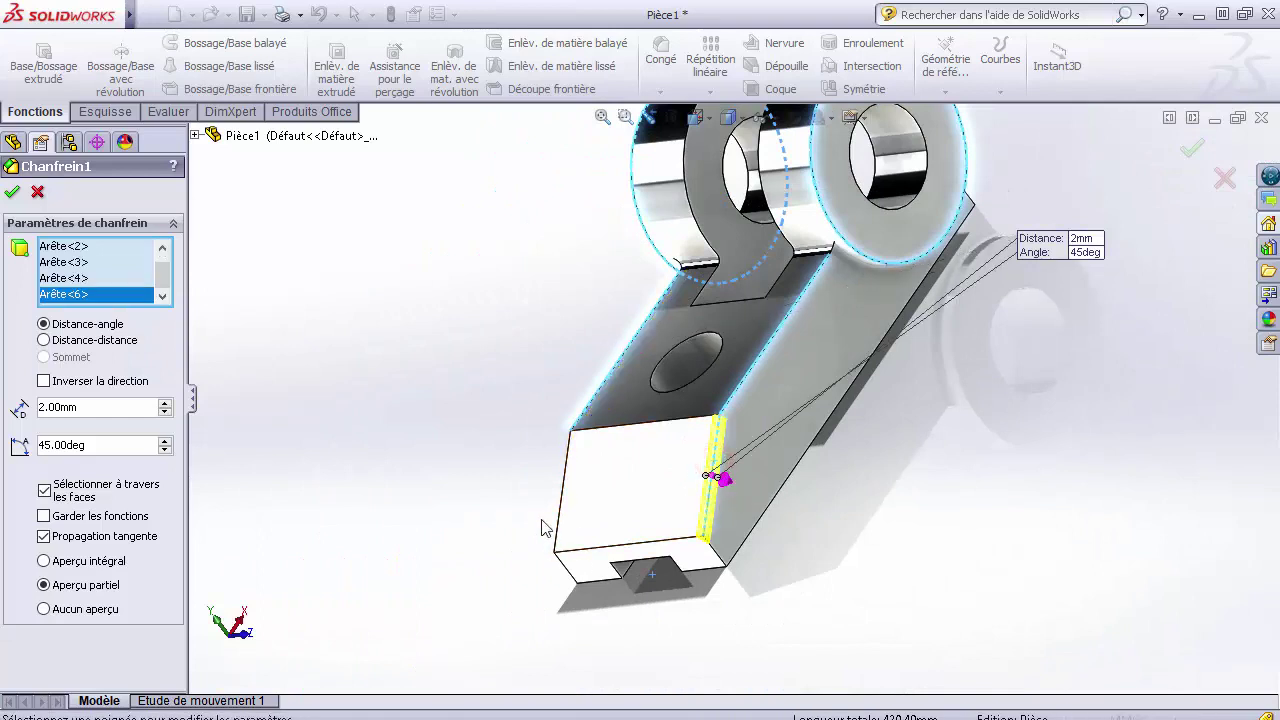
click(557, 550)
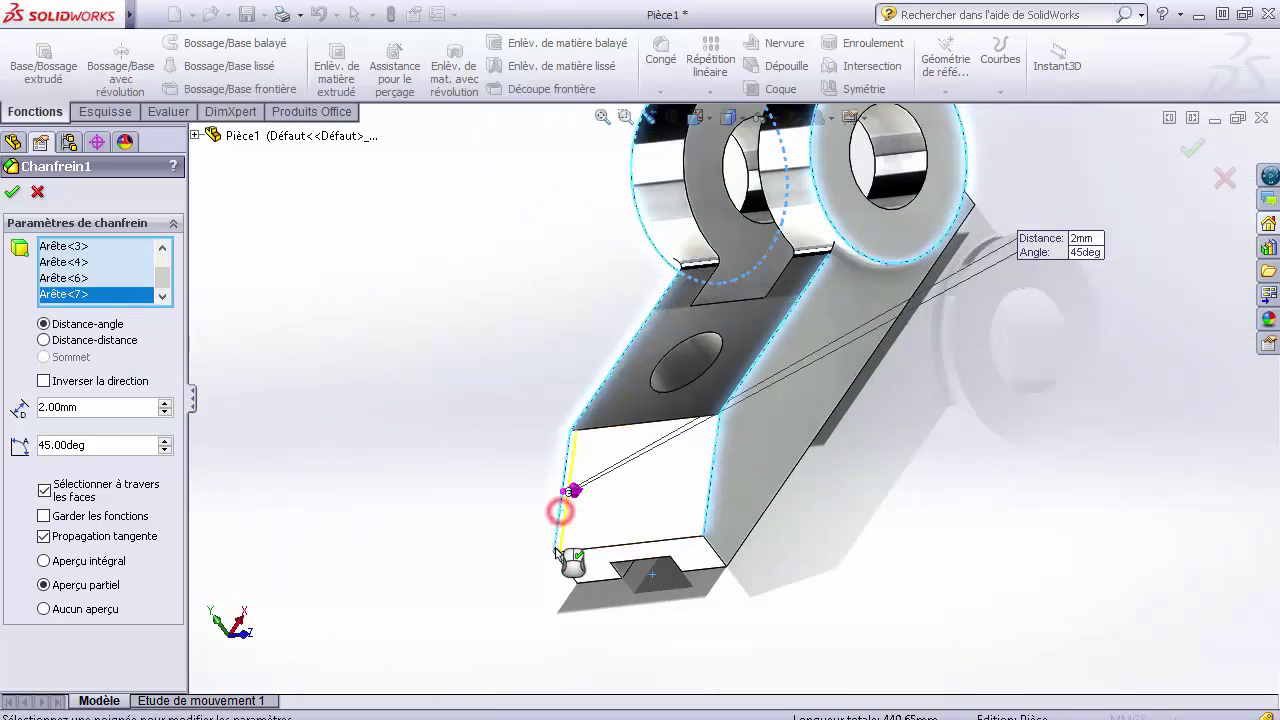
click(720, 560)
click(562, 566)
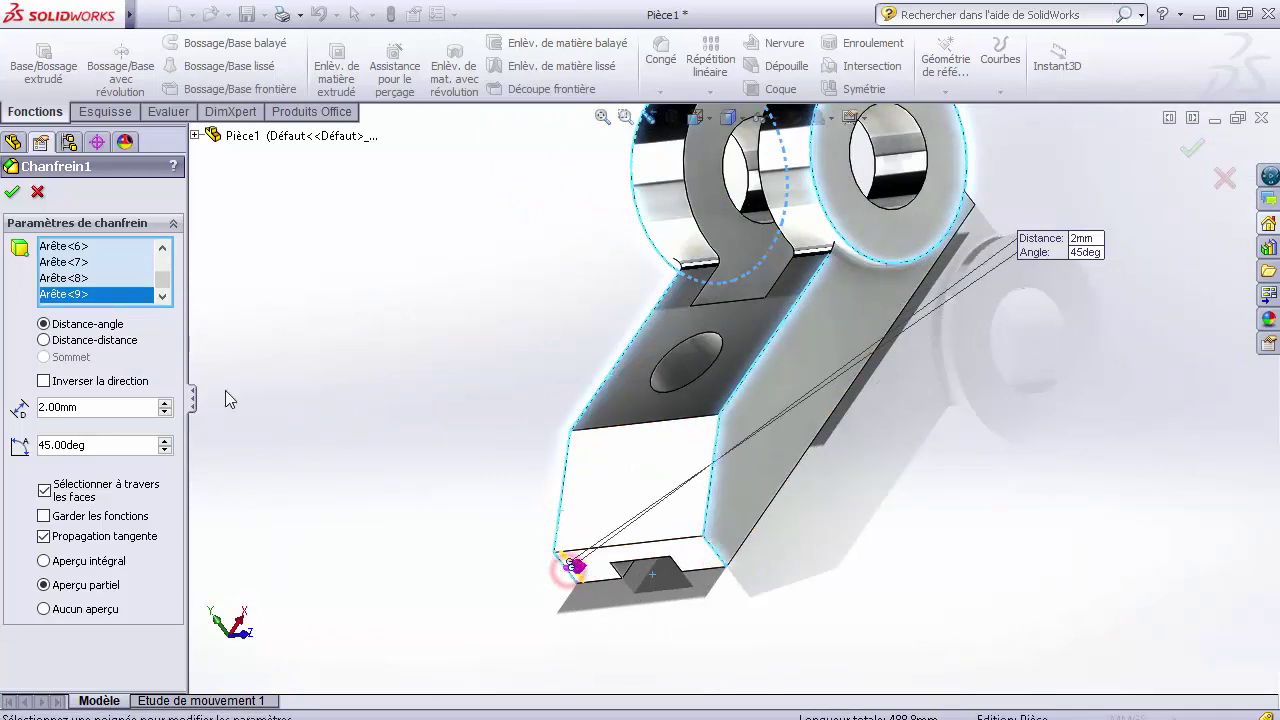
click(12, 192)
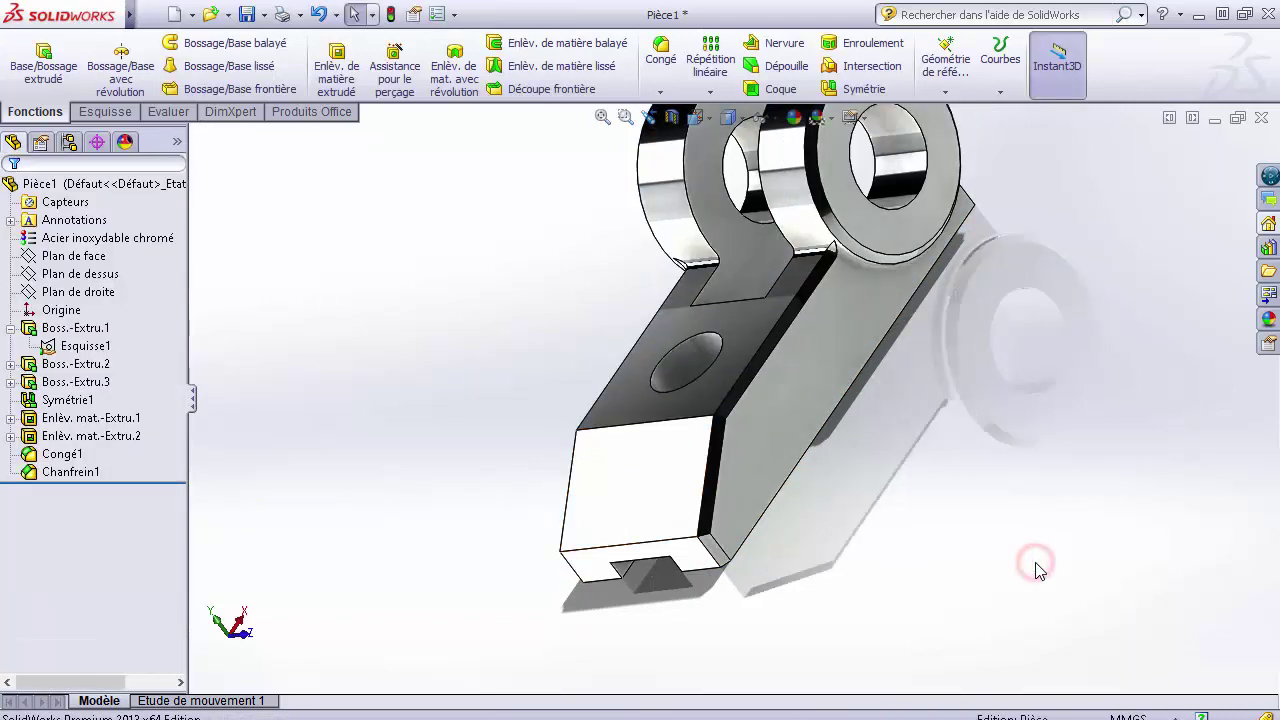
Step: Examine the chamfered edges of the ring lugs and block from the front and the side
key(Right)
key(Right)
key(Right)
key(Right)
key(Up)
key(Up)
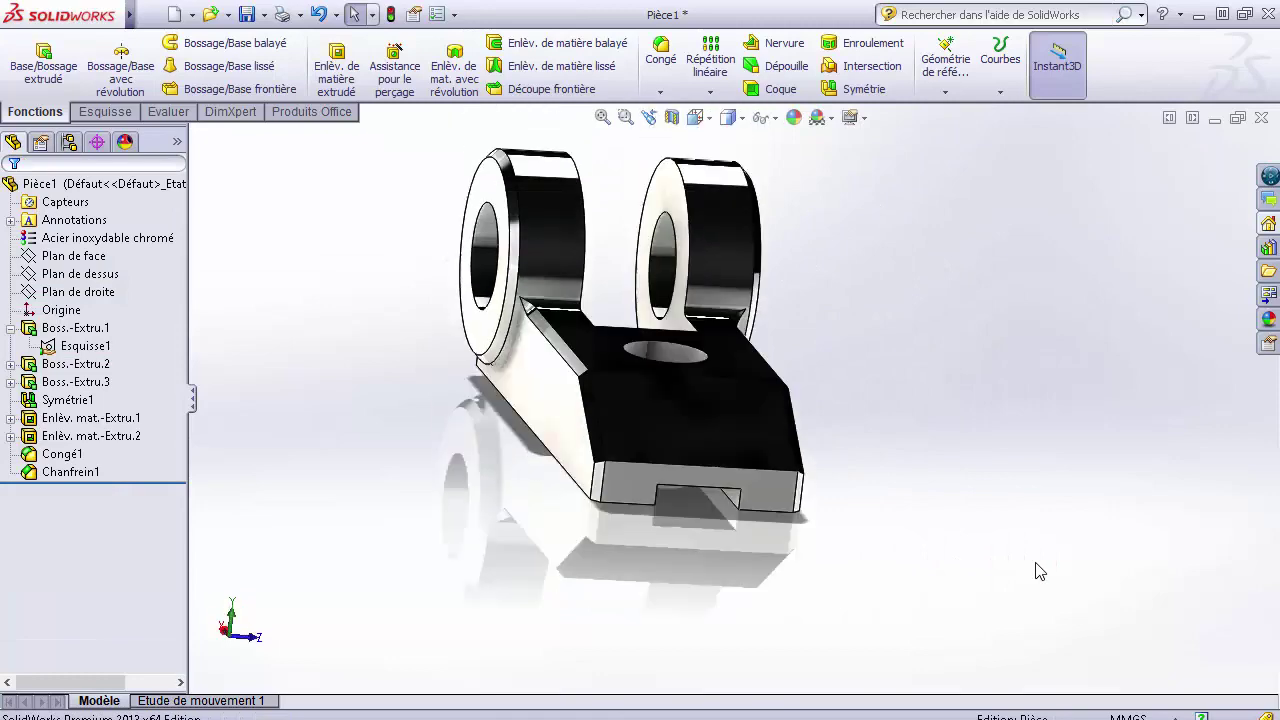
key(Up)
key(Up)
key(Up)
key(Up)
key(Up)
key(Up)
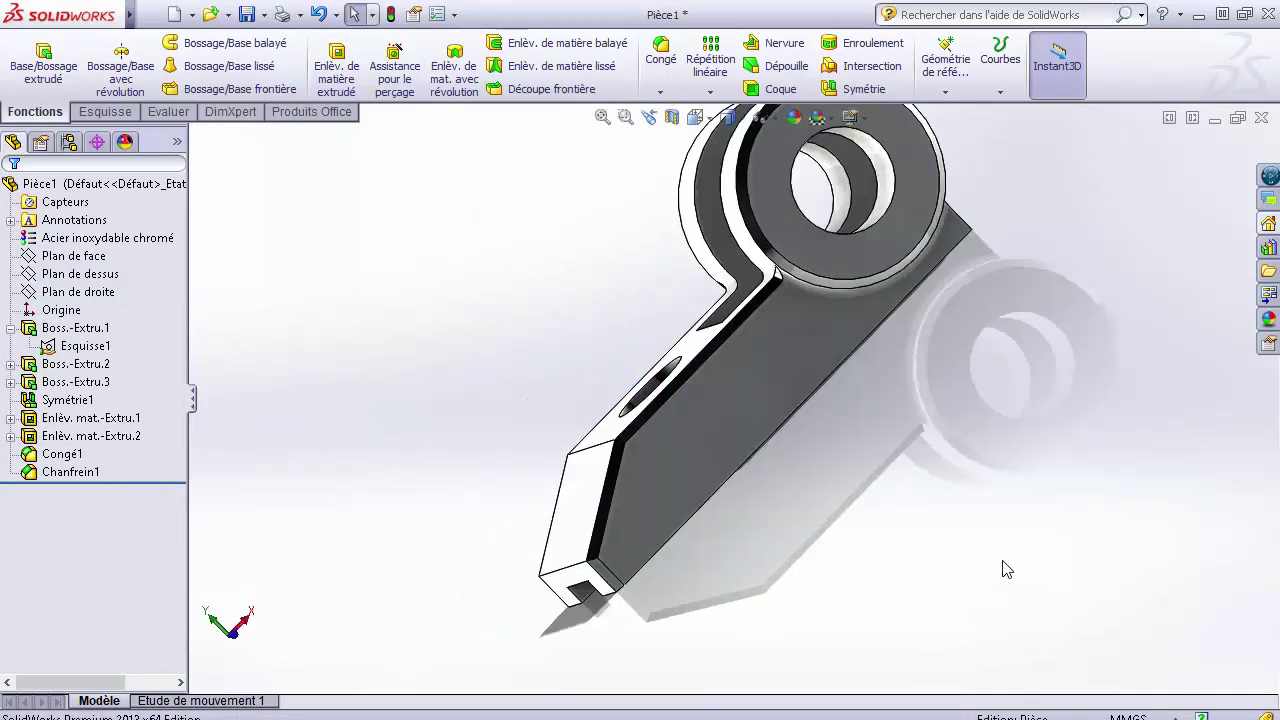
scroll(800, 577, up, 3)
scroll(827, 368, down, 3)
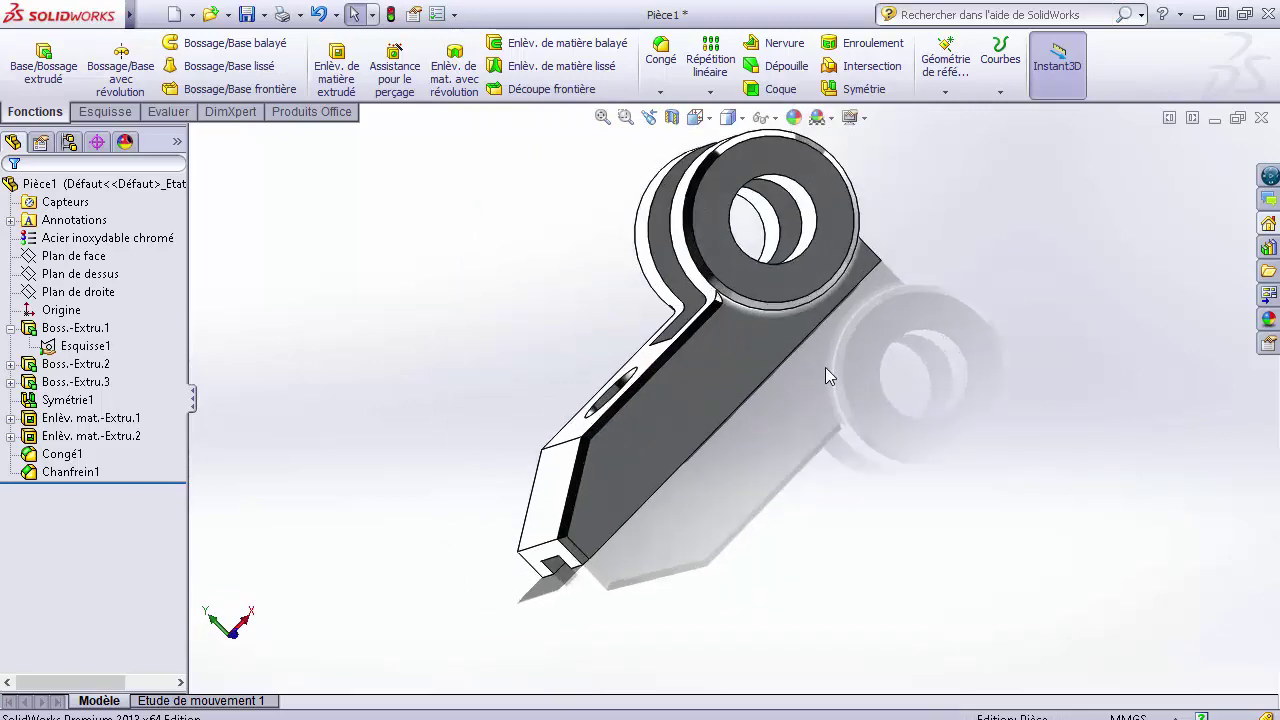
Step: Set up a chamfer of 0.5 mm at 45° on one bore edge of each ring lug
click(660, 92)
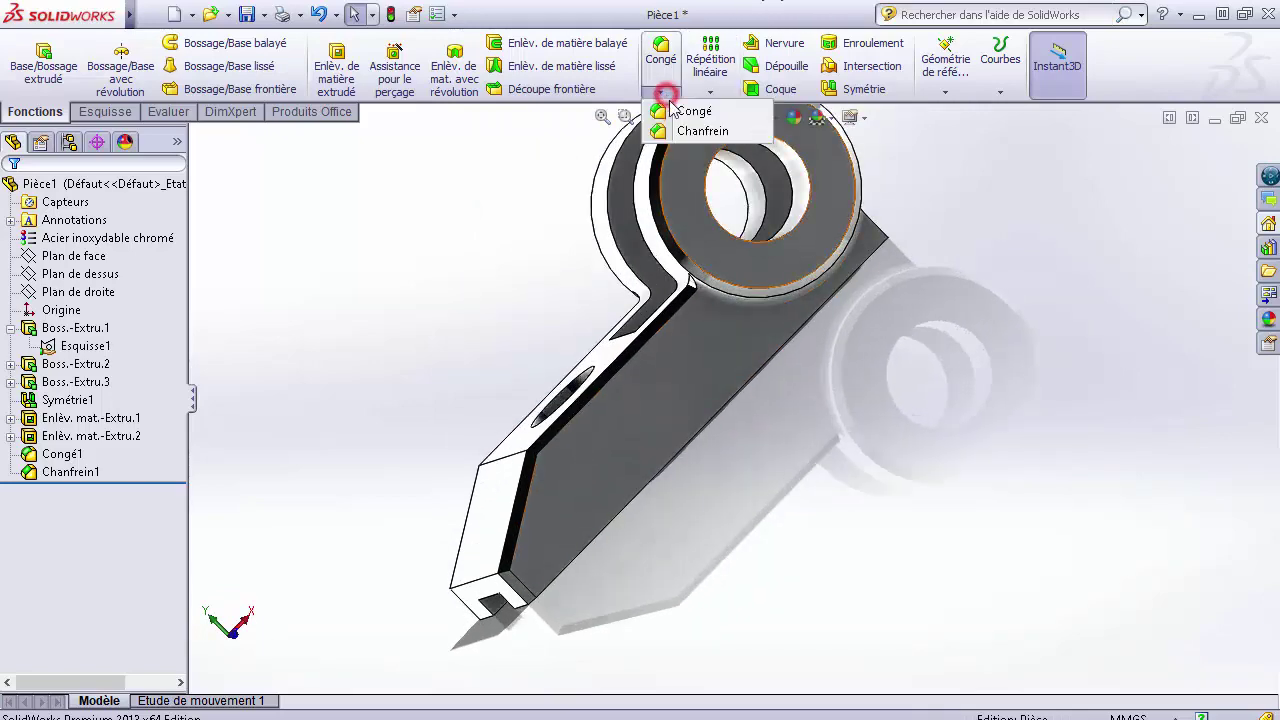
click(688, 131)
scroll(959, 421, up, 2)
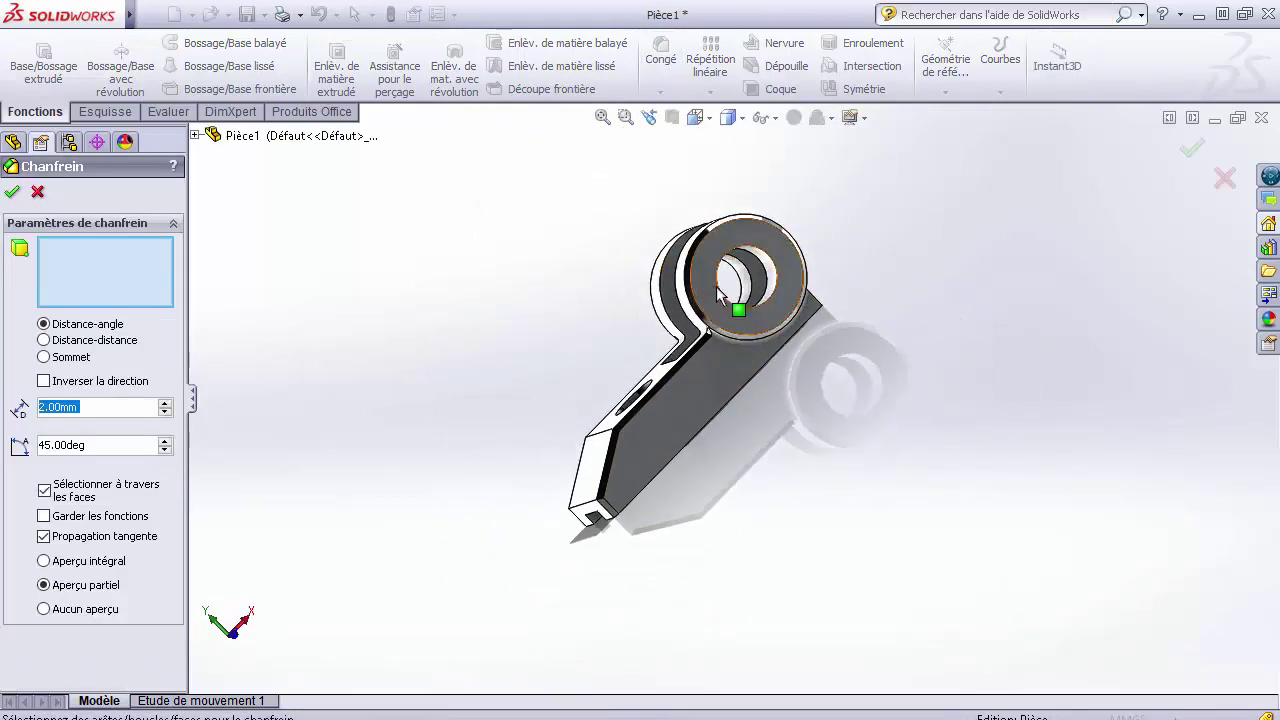
scroll(716, 286, down, 5)
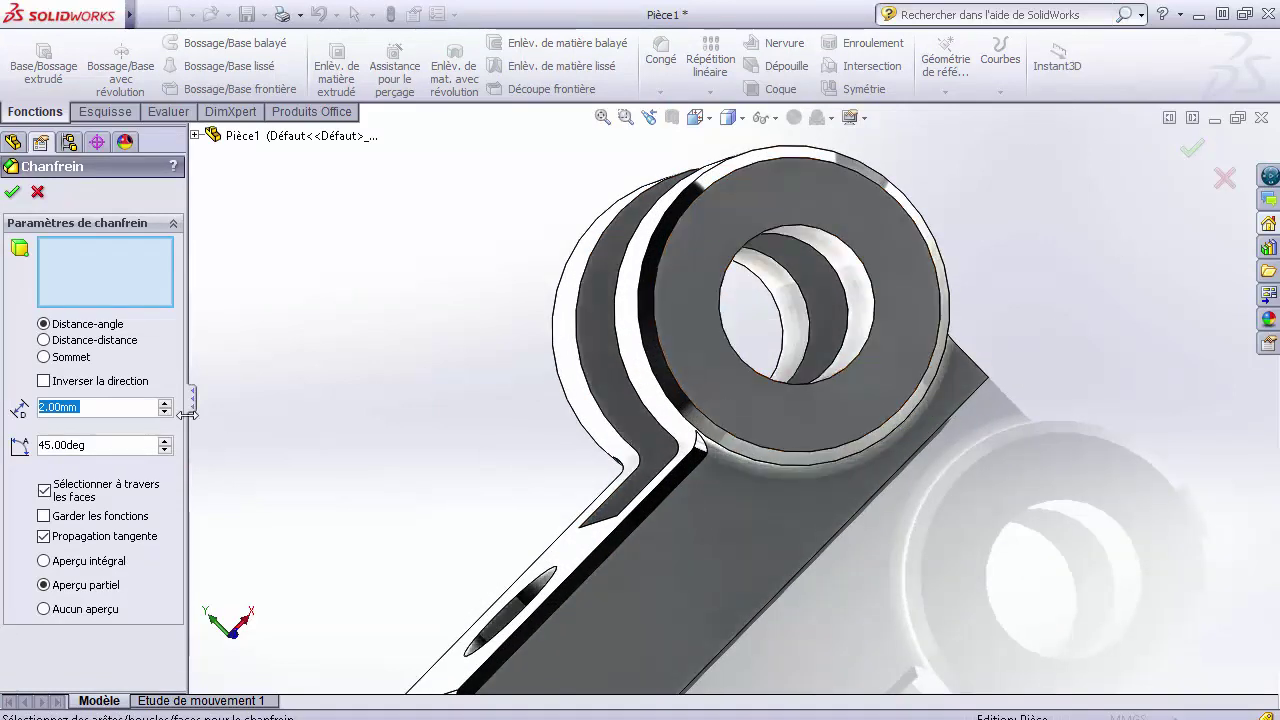
text(1)
key(BackSpace)
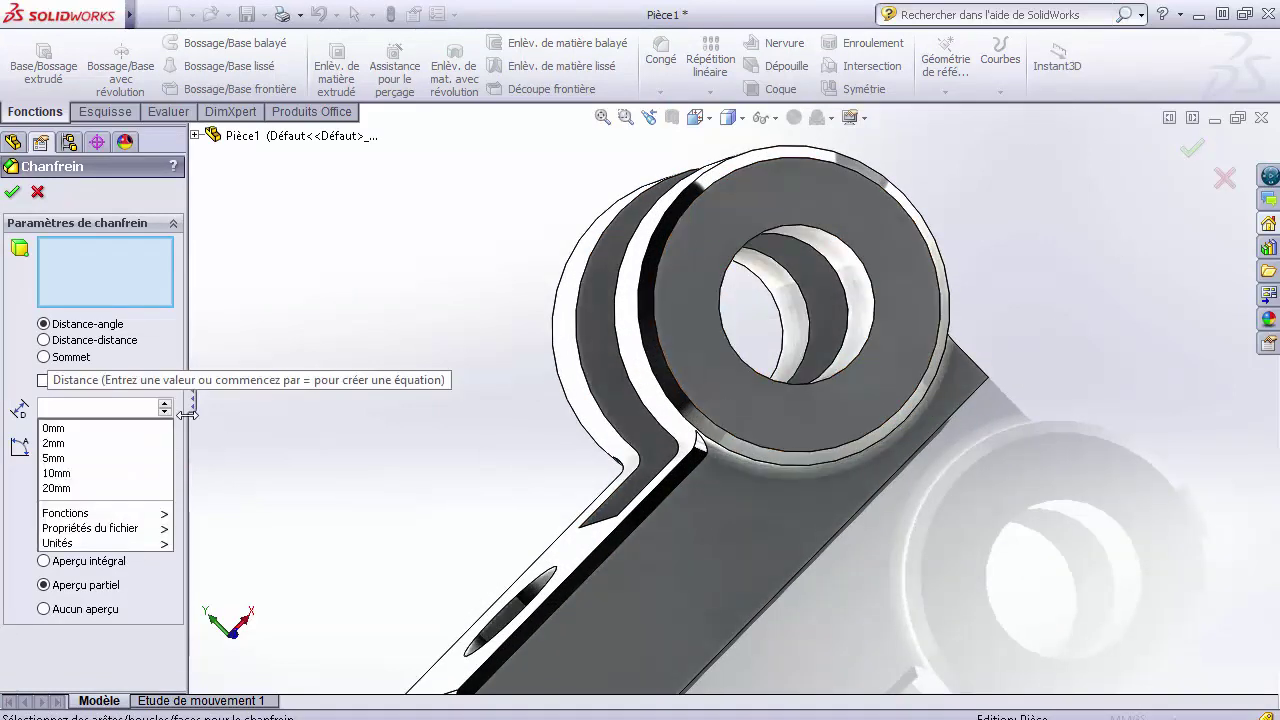
text(0.50mm)
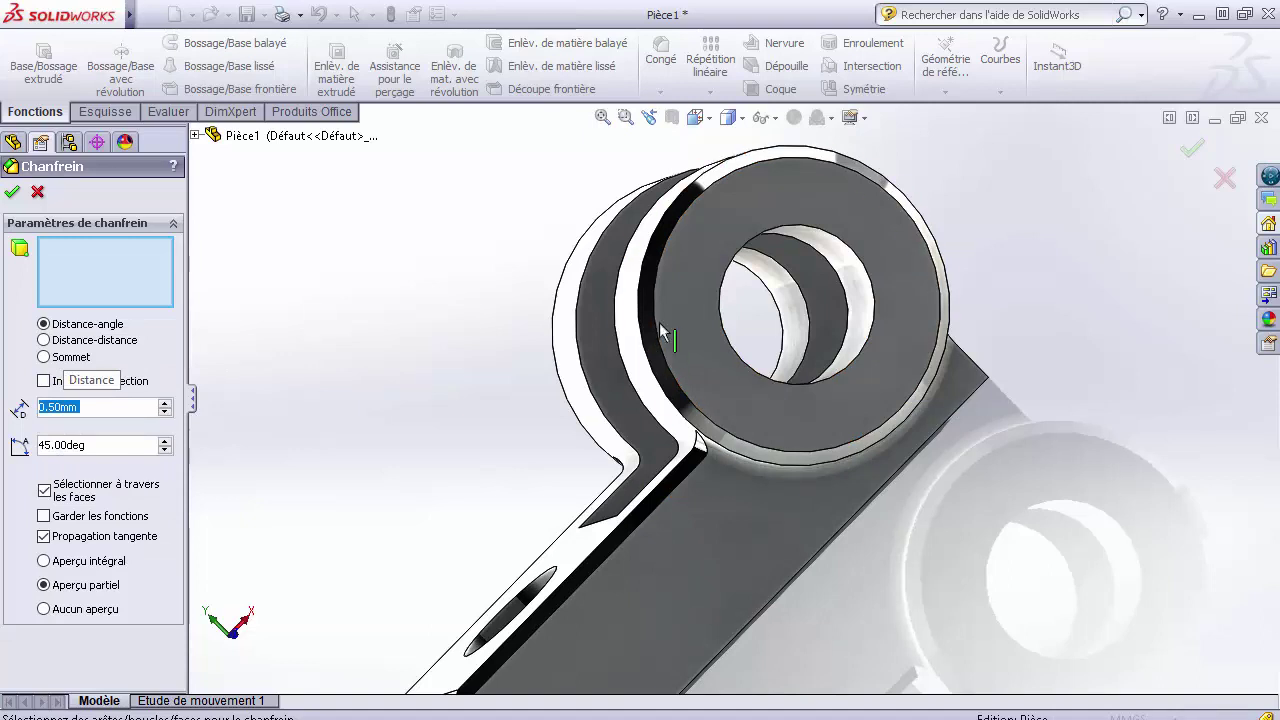
click(757, 247)
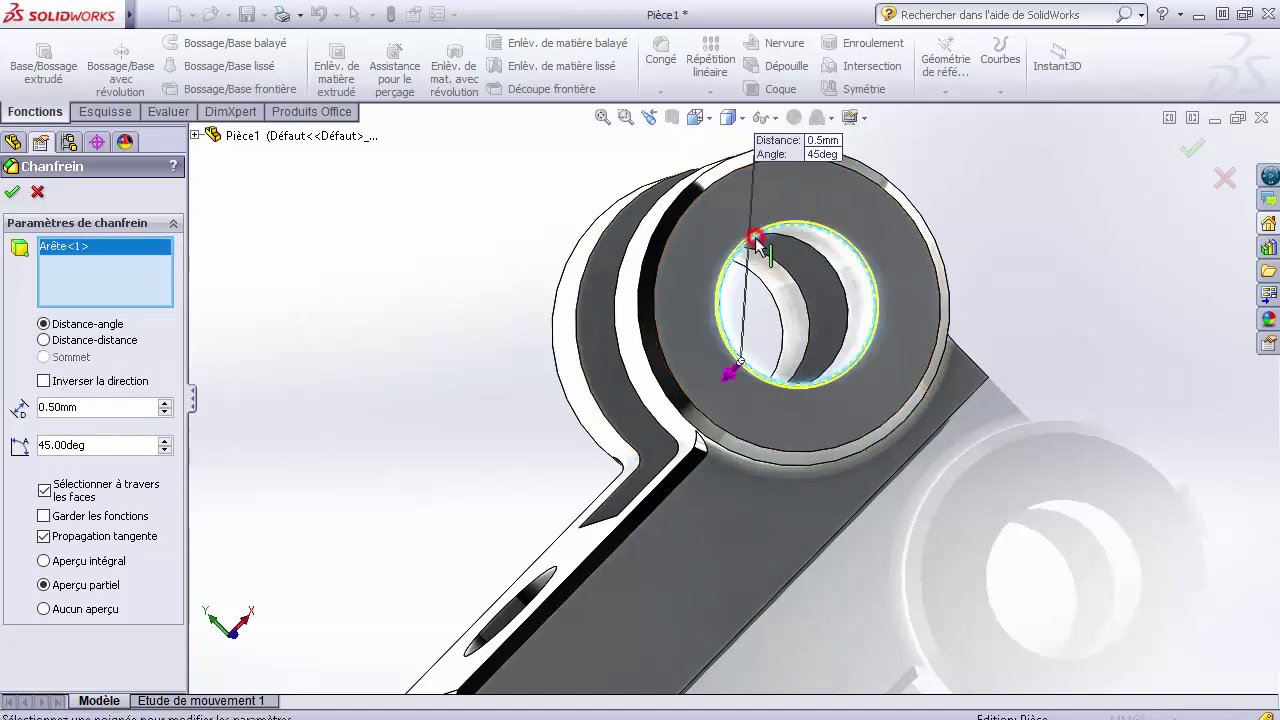
click(806, 303)
Step: Add the upper edge of the block's round hole to the 0.5 mm chamfer and apply it
scroll(845, 537, up, 5)
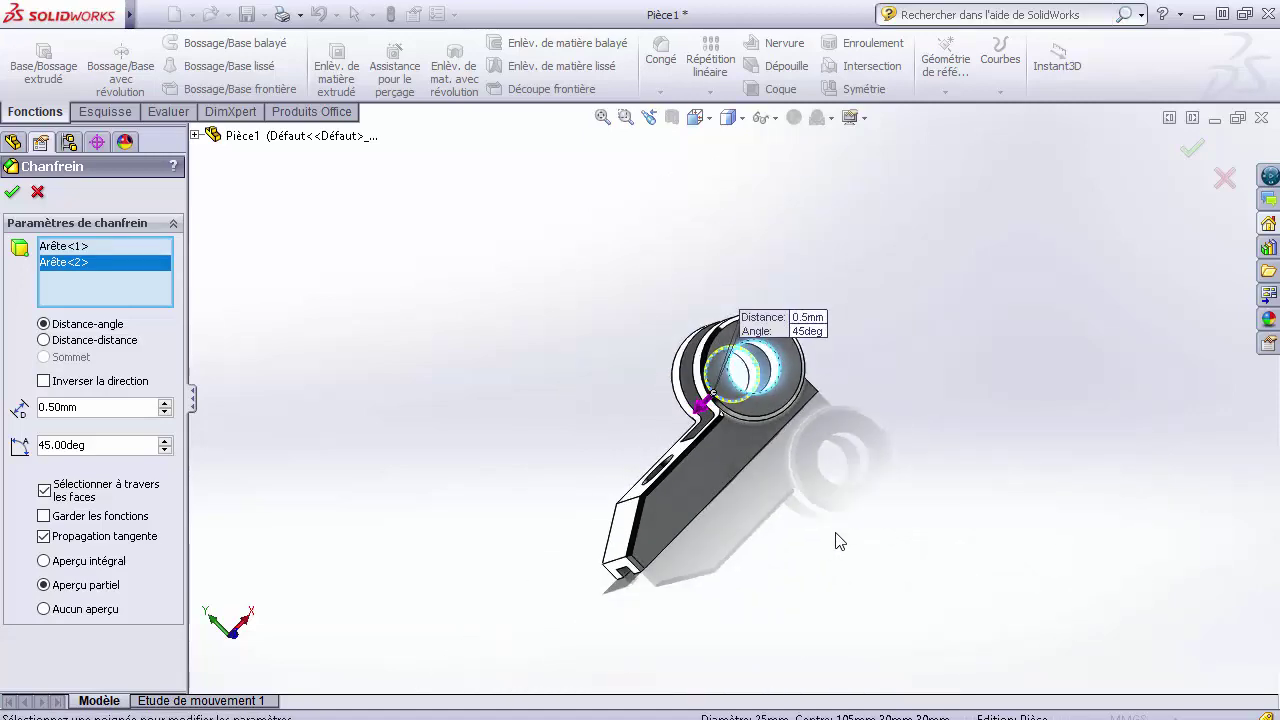
click(835, 533)
key(Right)
key(Right)
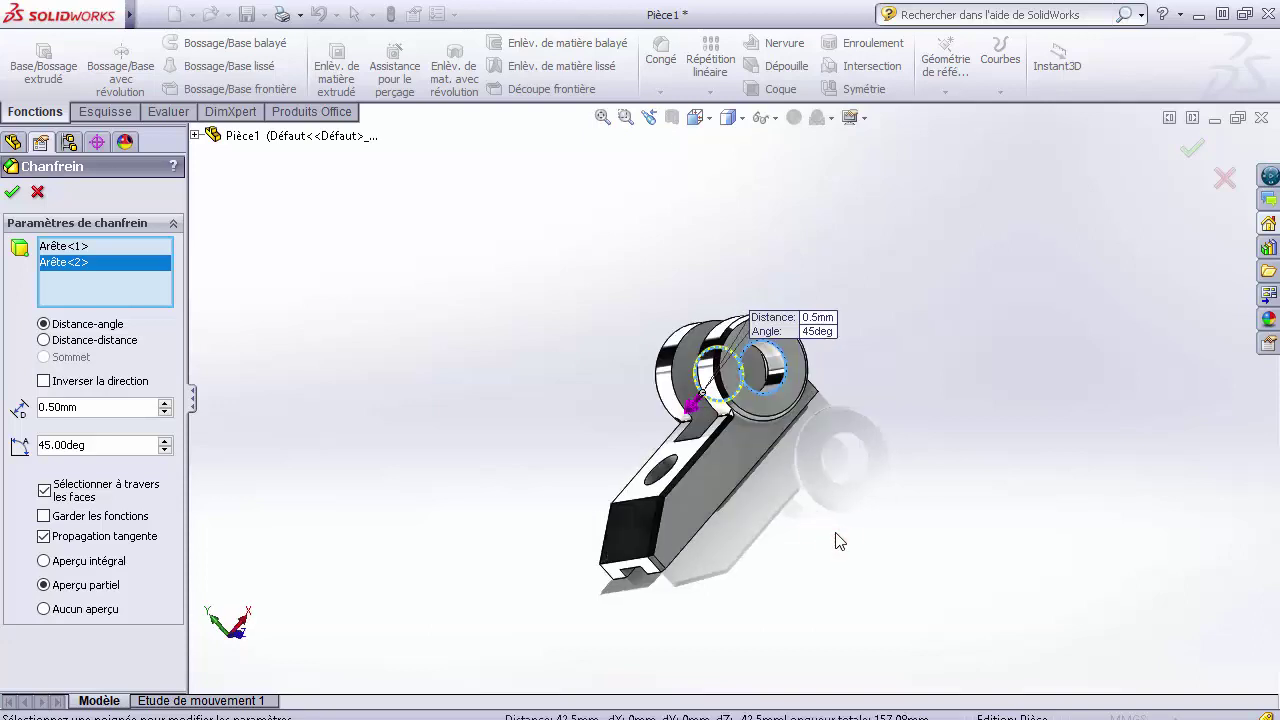
click(660, 470)
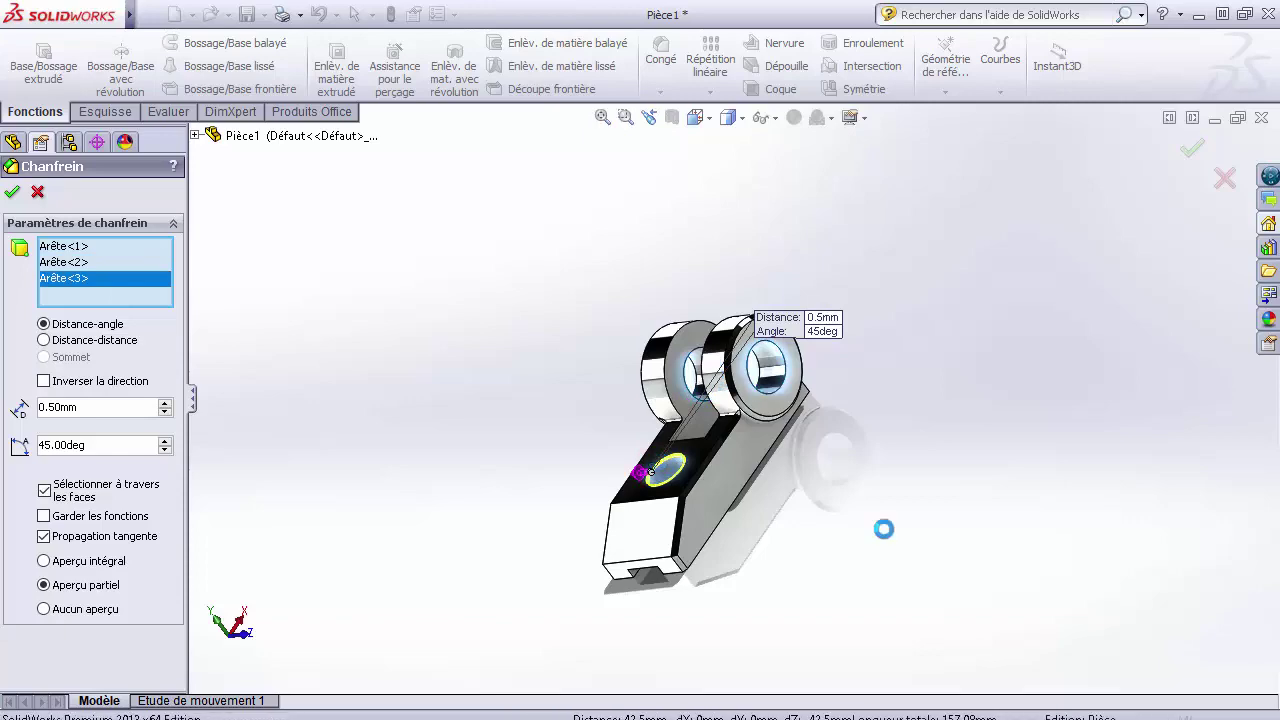
right_click(979, 545)
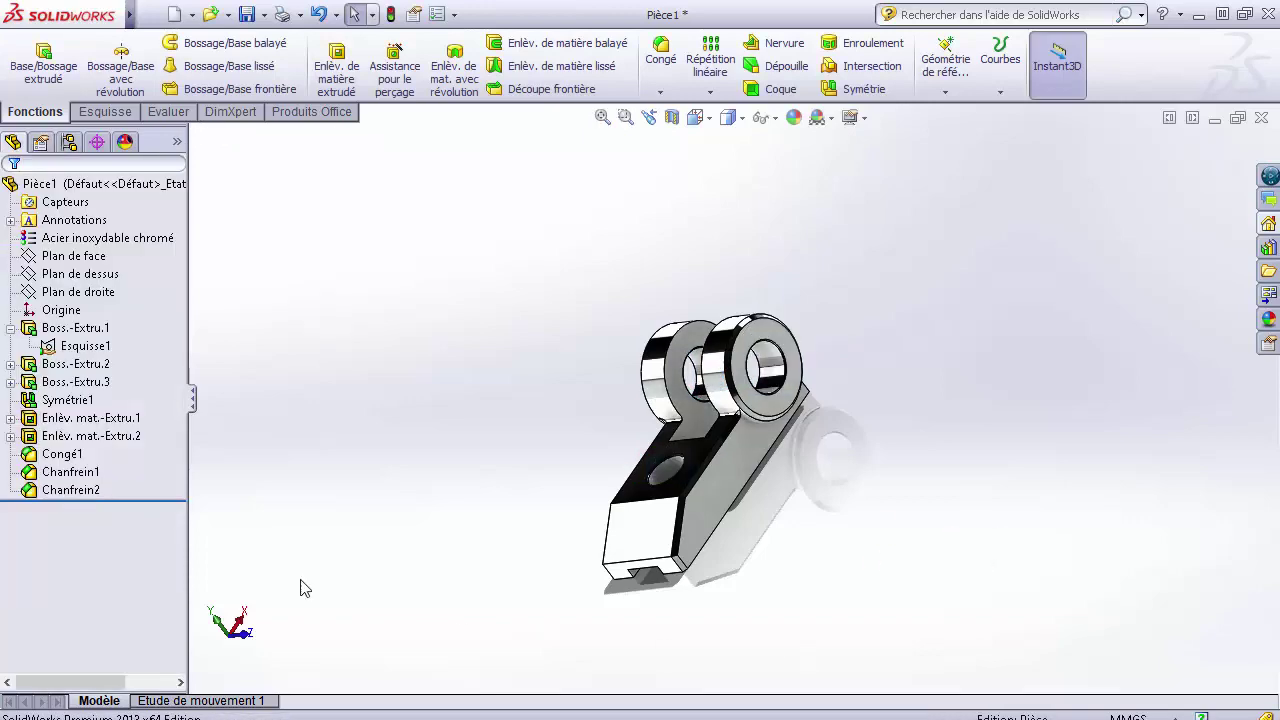
Step: Set the display scene to the reflective black floor (Sol noir réfléchissant)
click(244, 616)
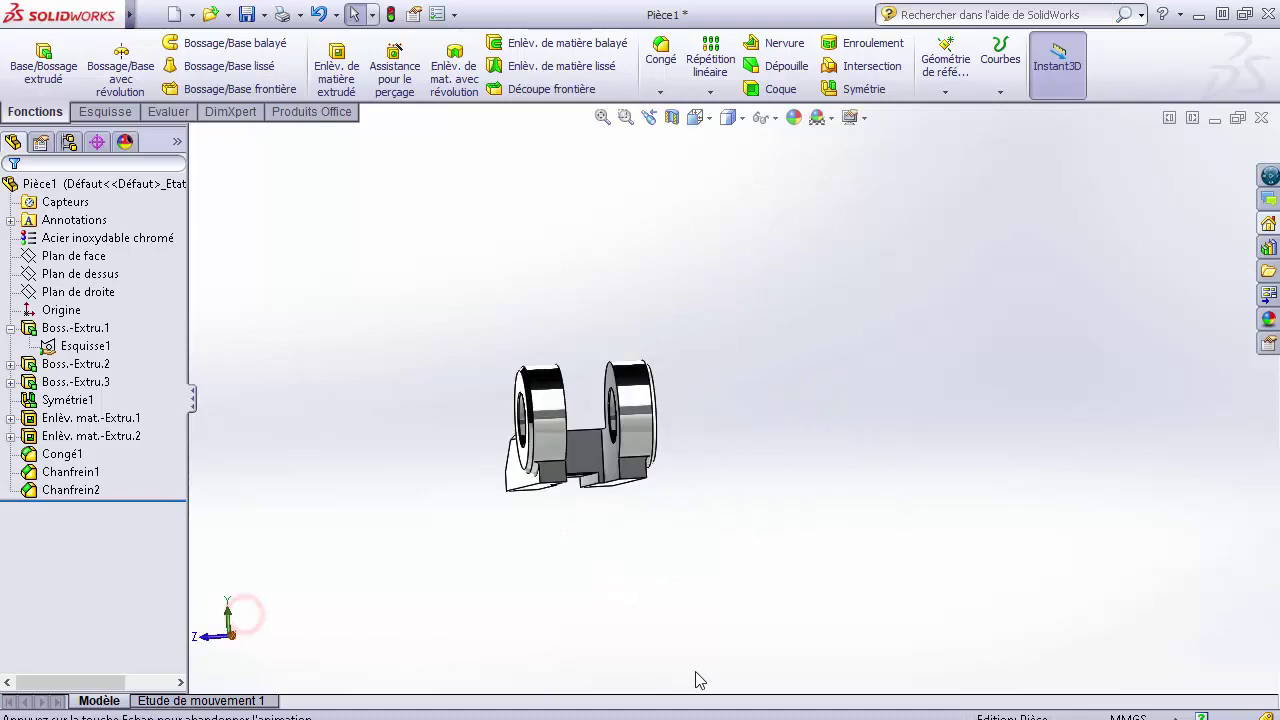
click(194, 636)
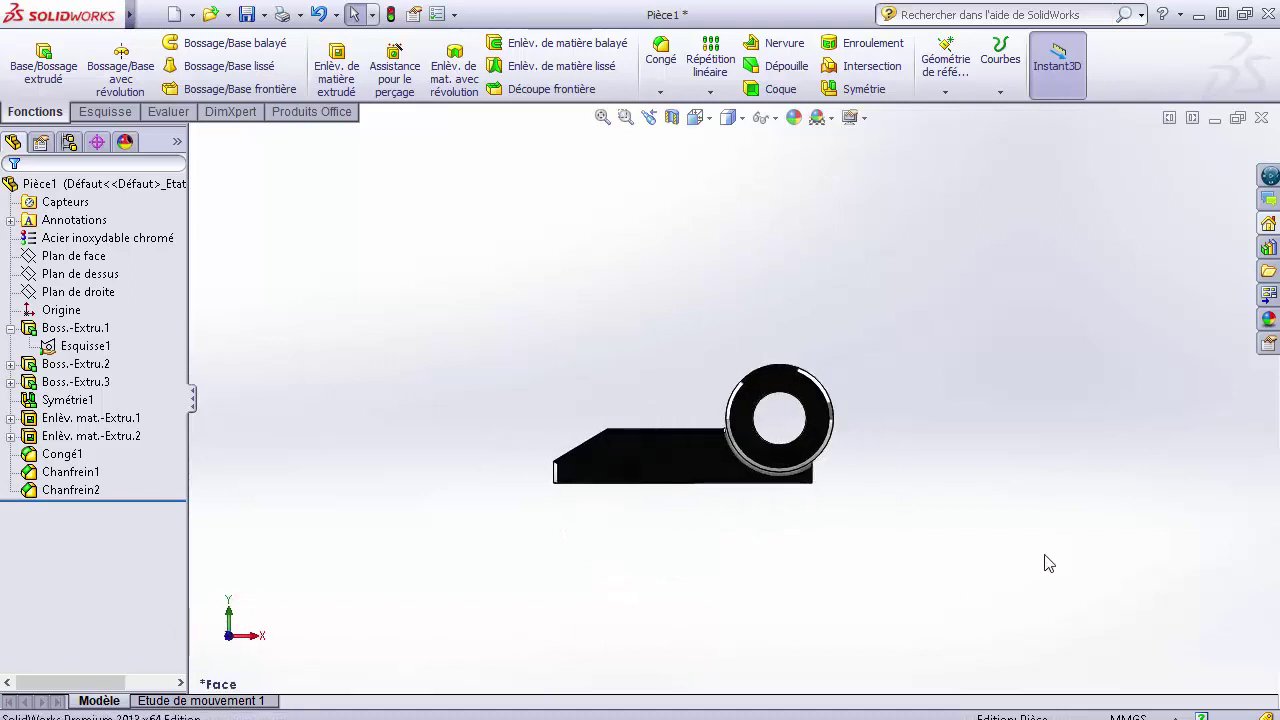
key(Right)
key(Right)
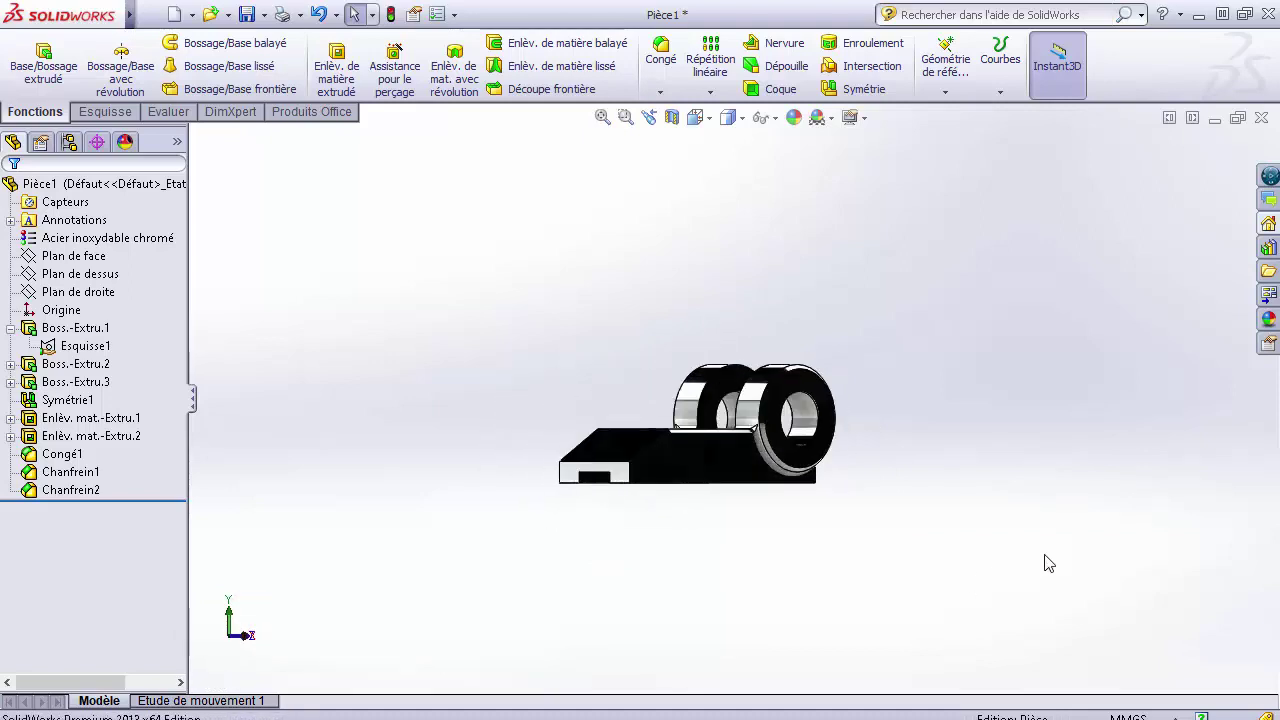
key(Down)
key(Down)
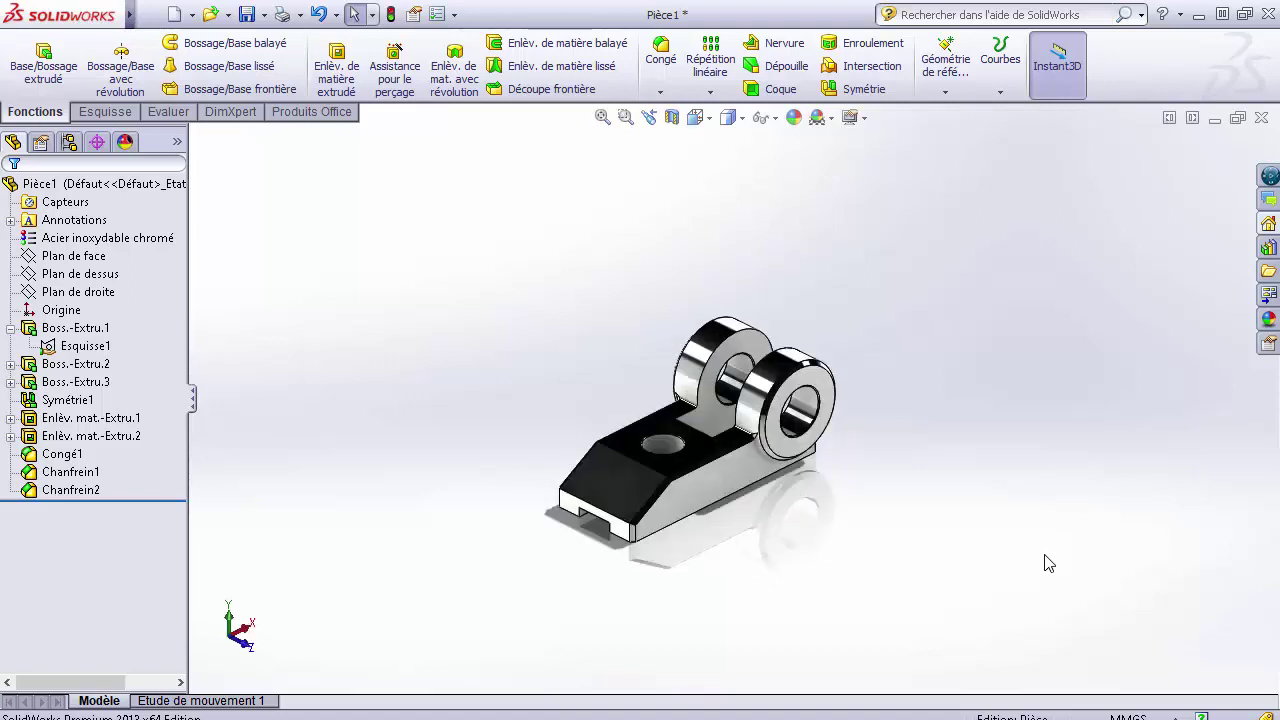
click(830, 118)
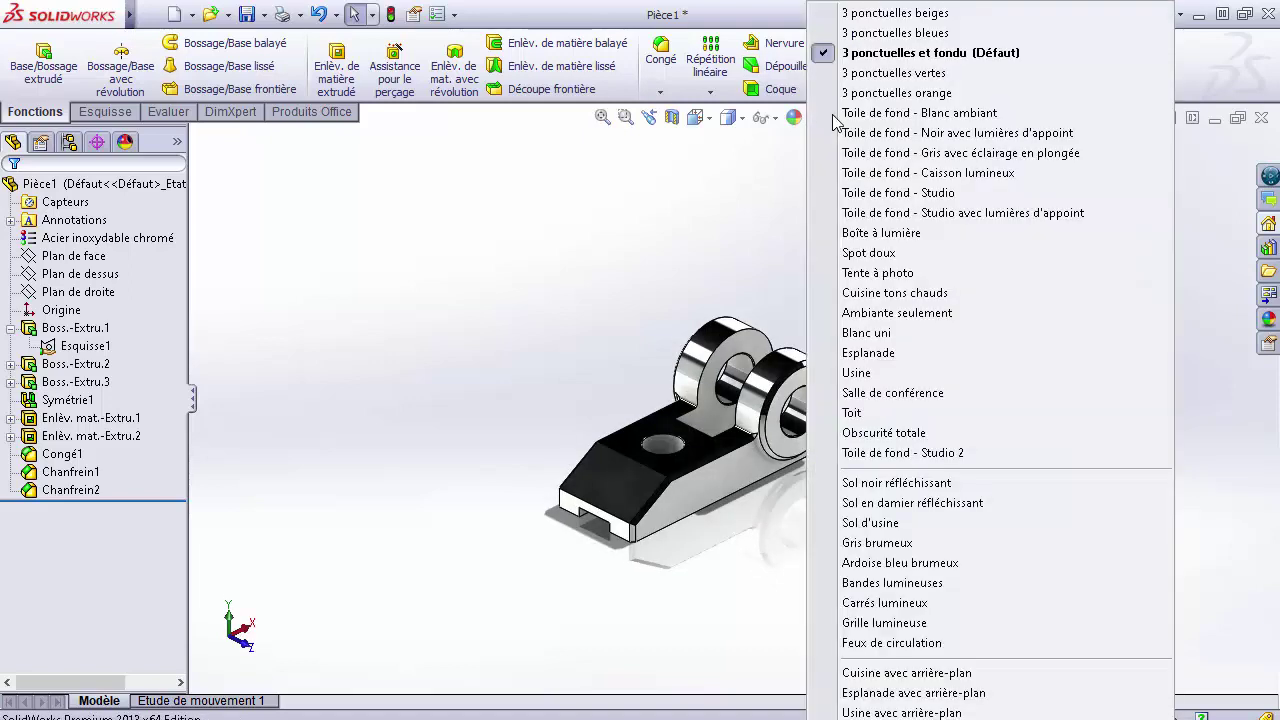
click(905, 483)
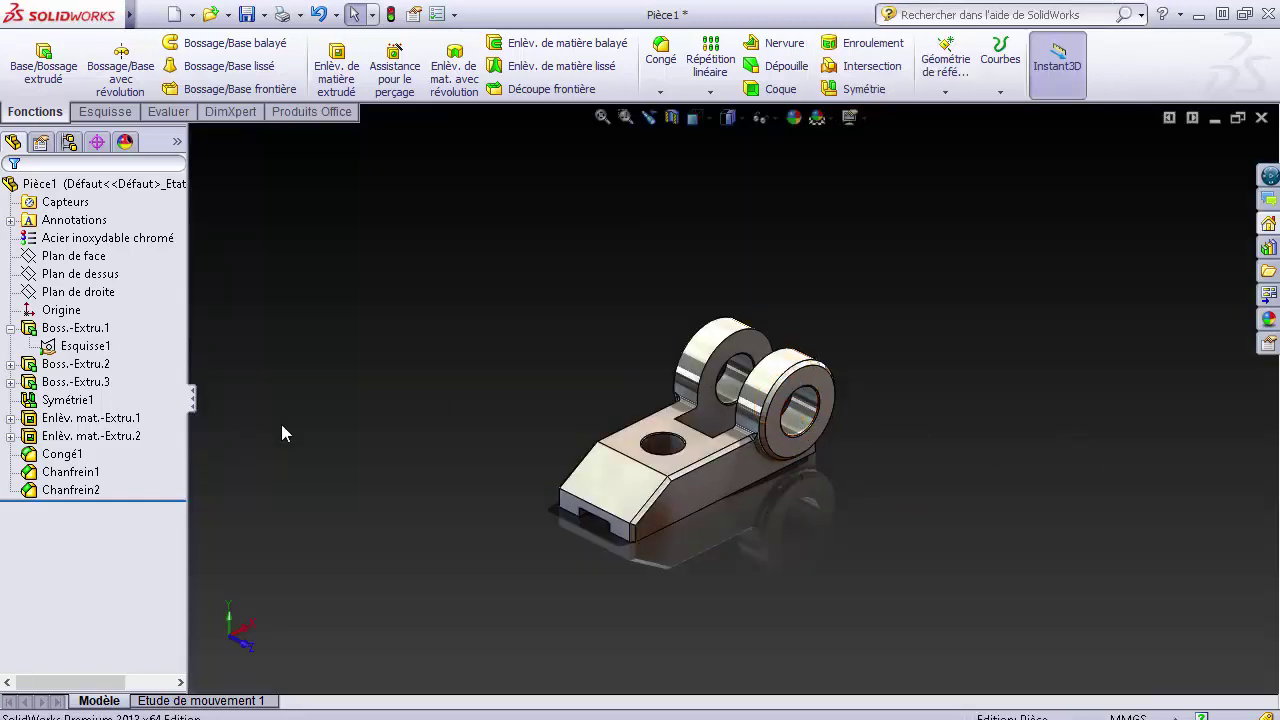
click(862, 118)
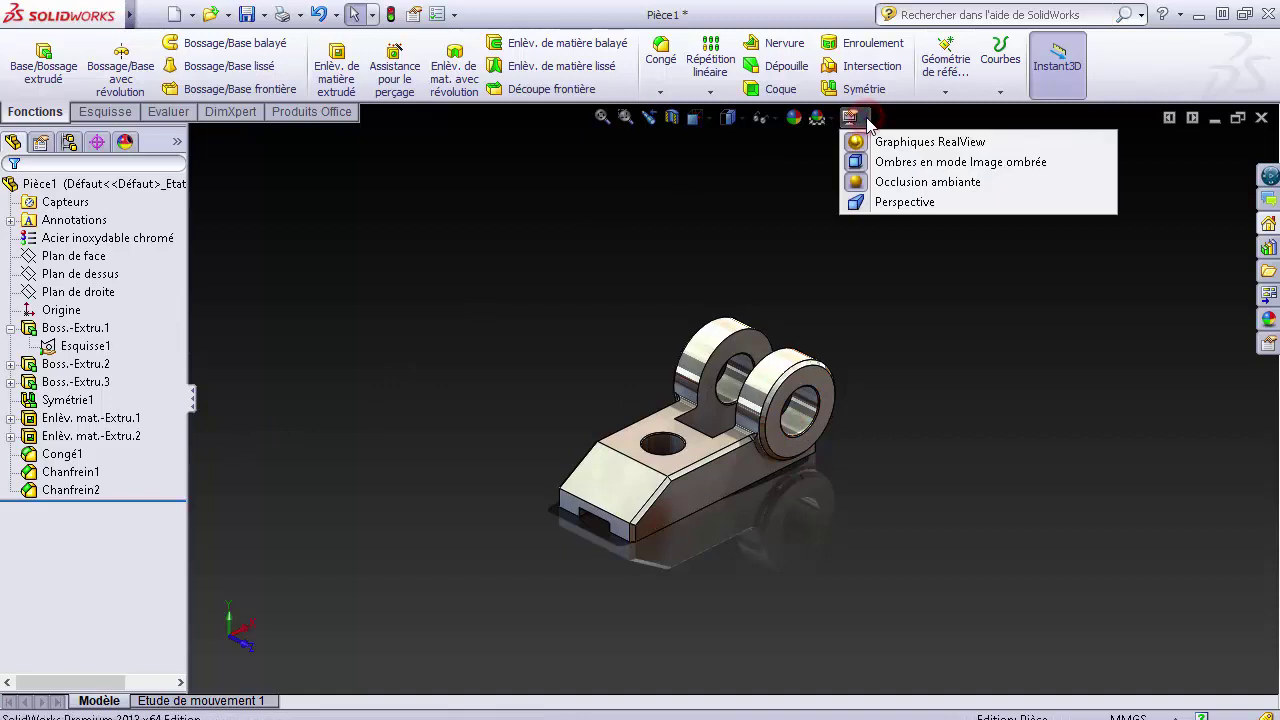
click(817, 118)
click(318, 198)
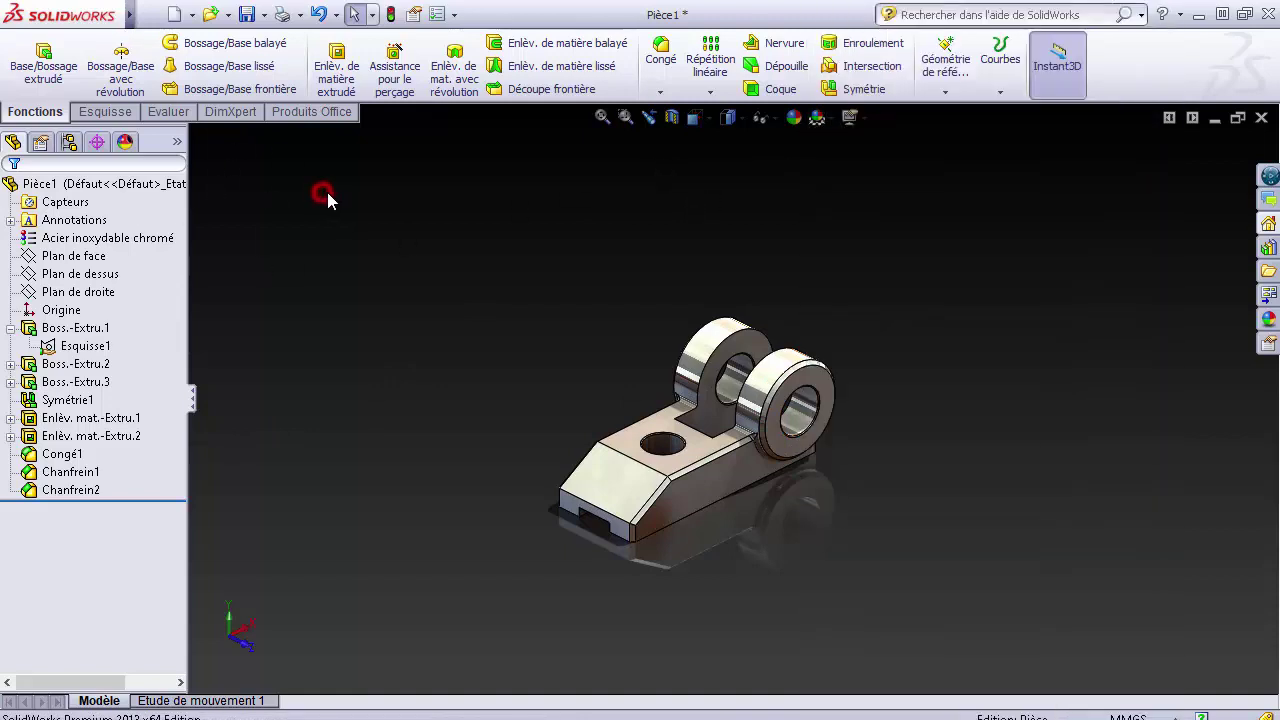
click(737, 118)
click(740, 118)
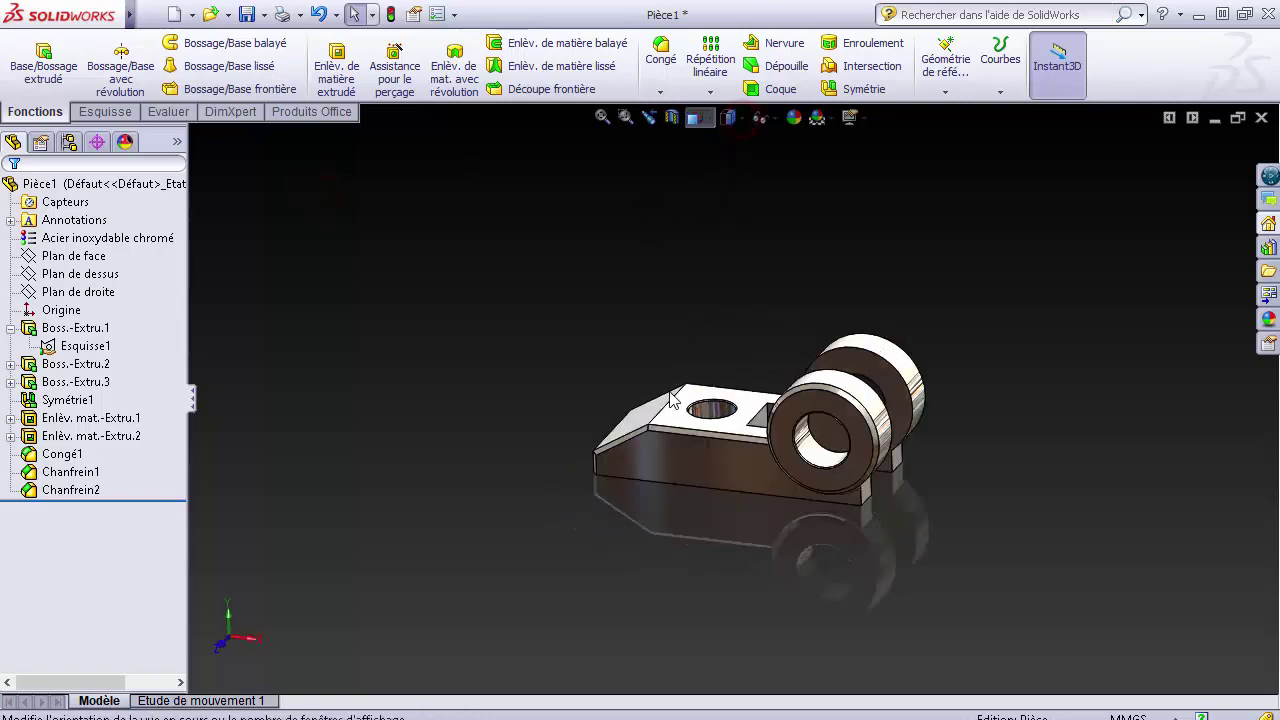
click(692, 118)
click(817, 118)
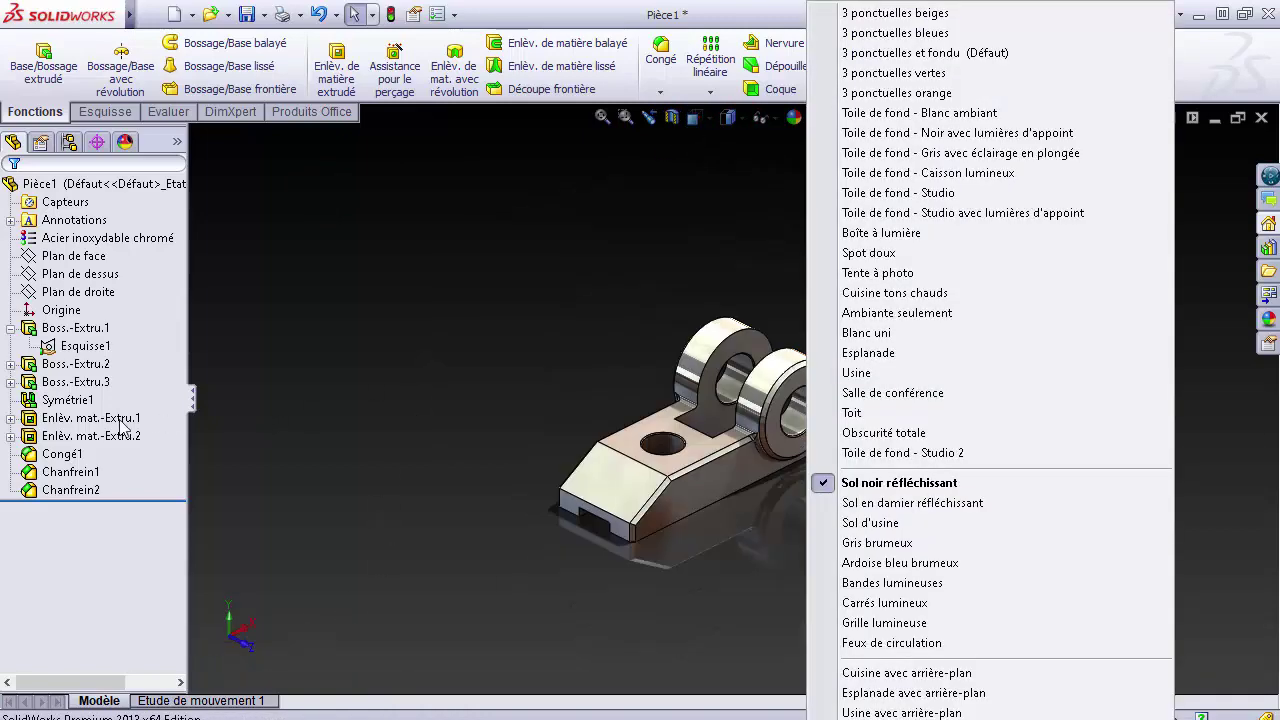
click(86, 571)
Step: Colour the fillet feature Congé1 at the base of the ring lugs red
click(62, 454)
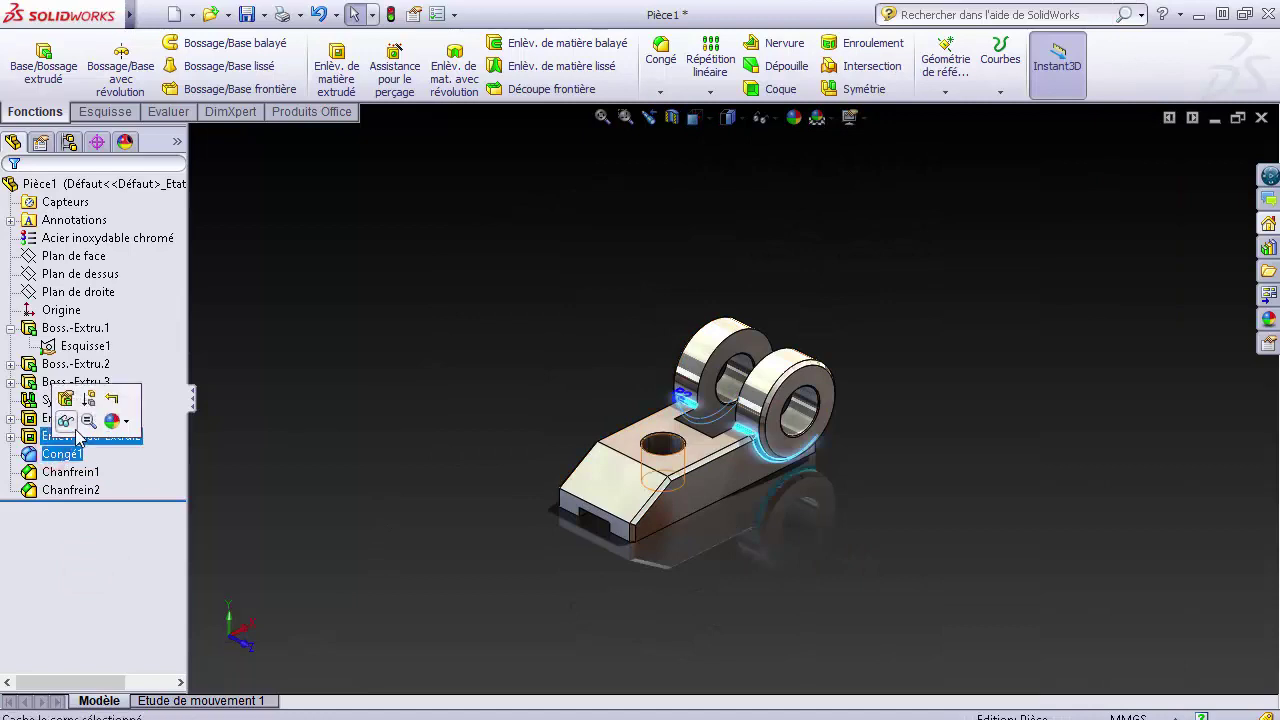
click(112, 424)
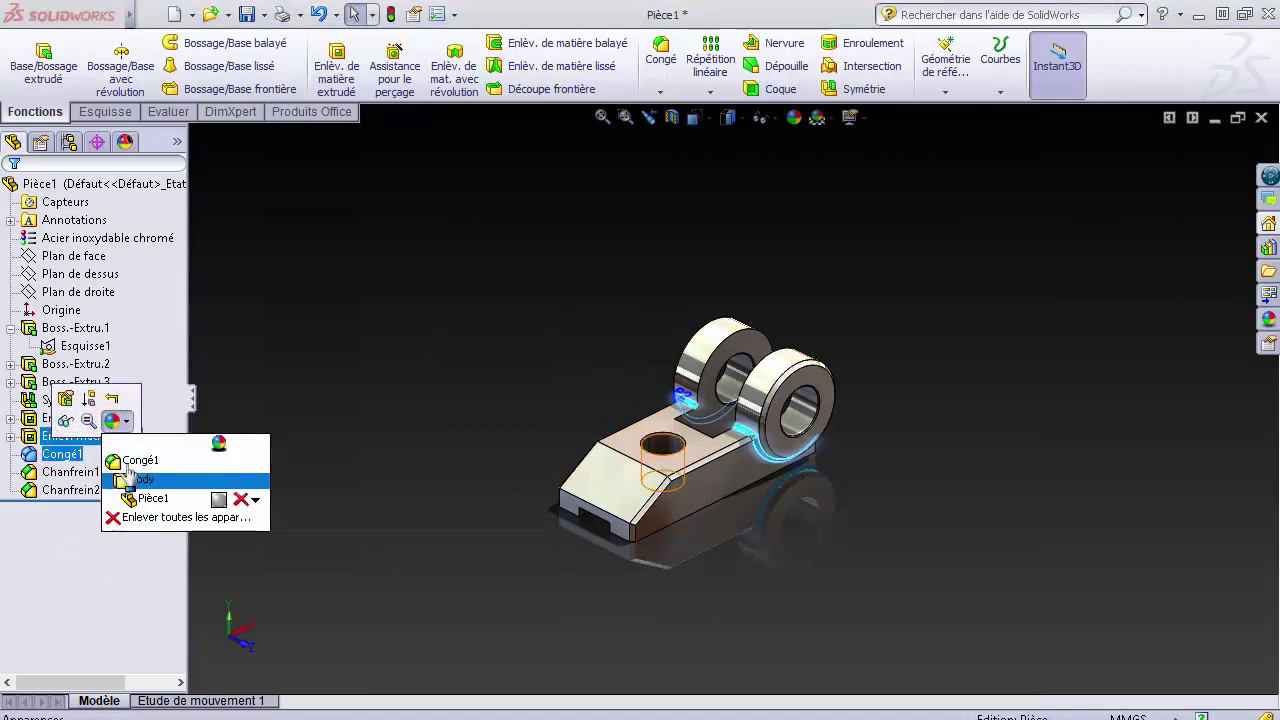
click(125, 461)
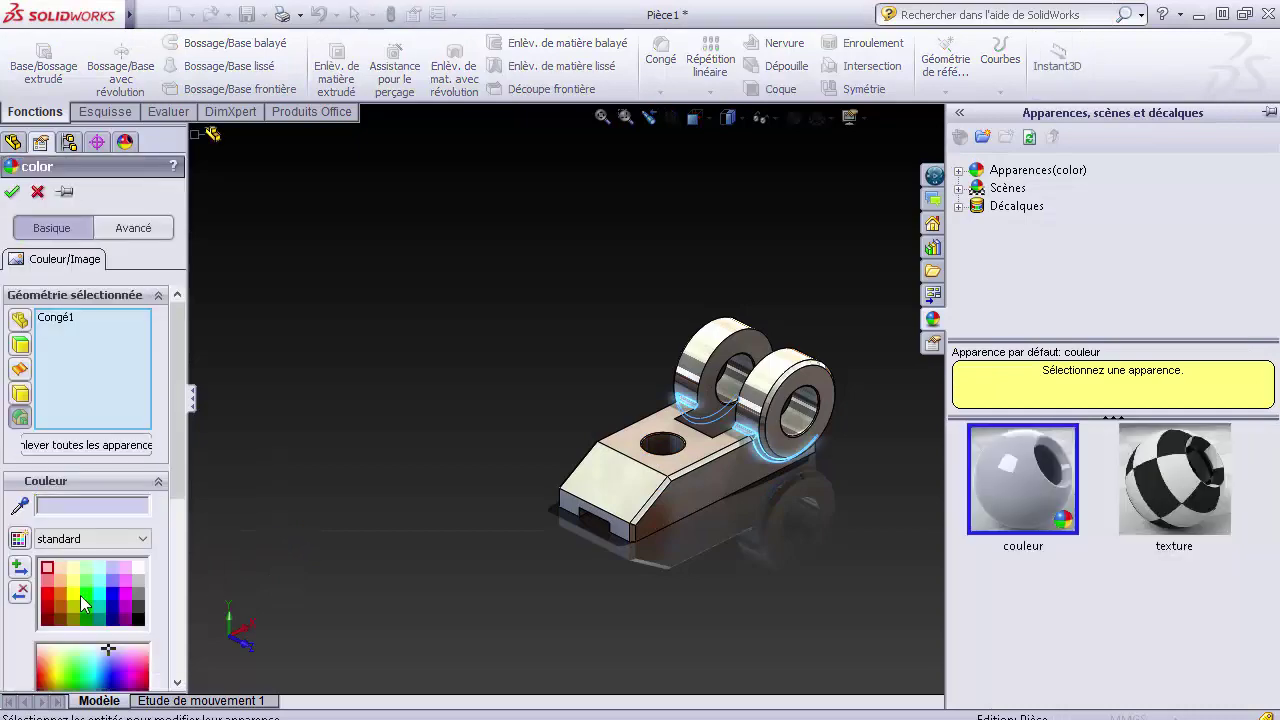
click(46, 592)
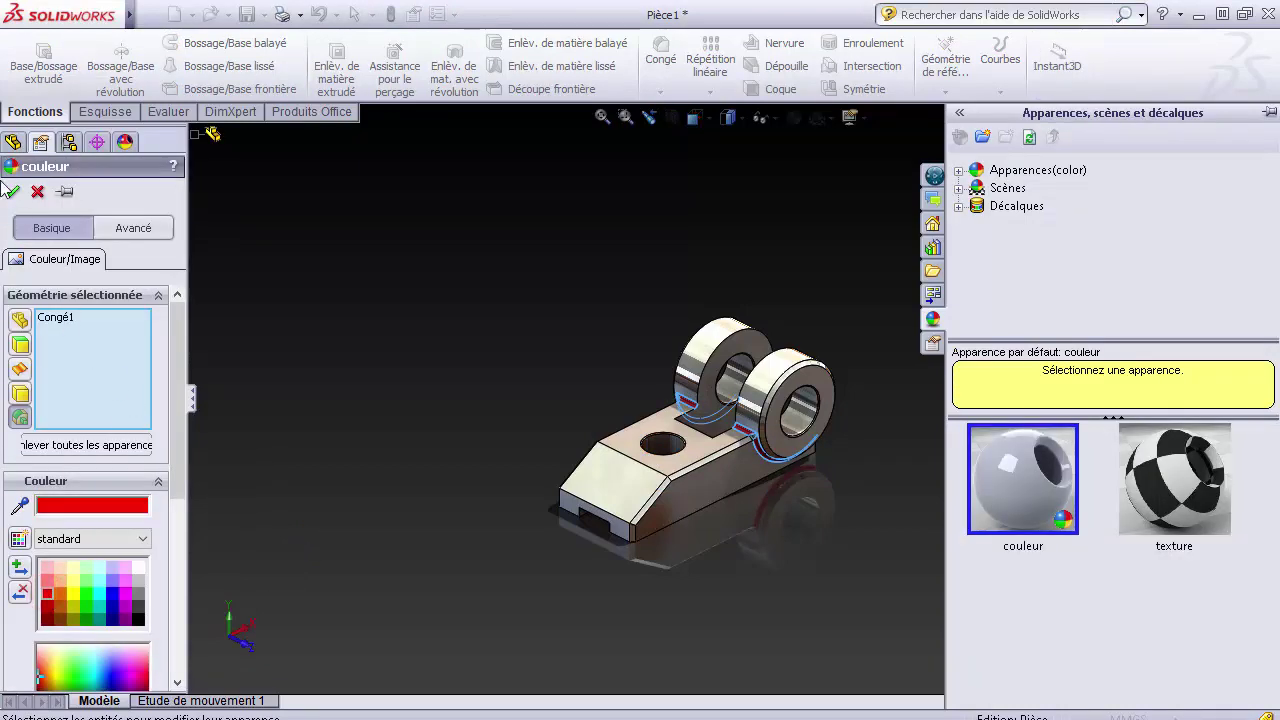
click(12, 193)
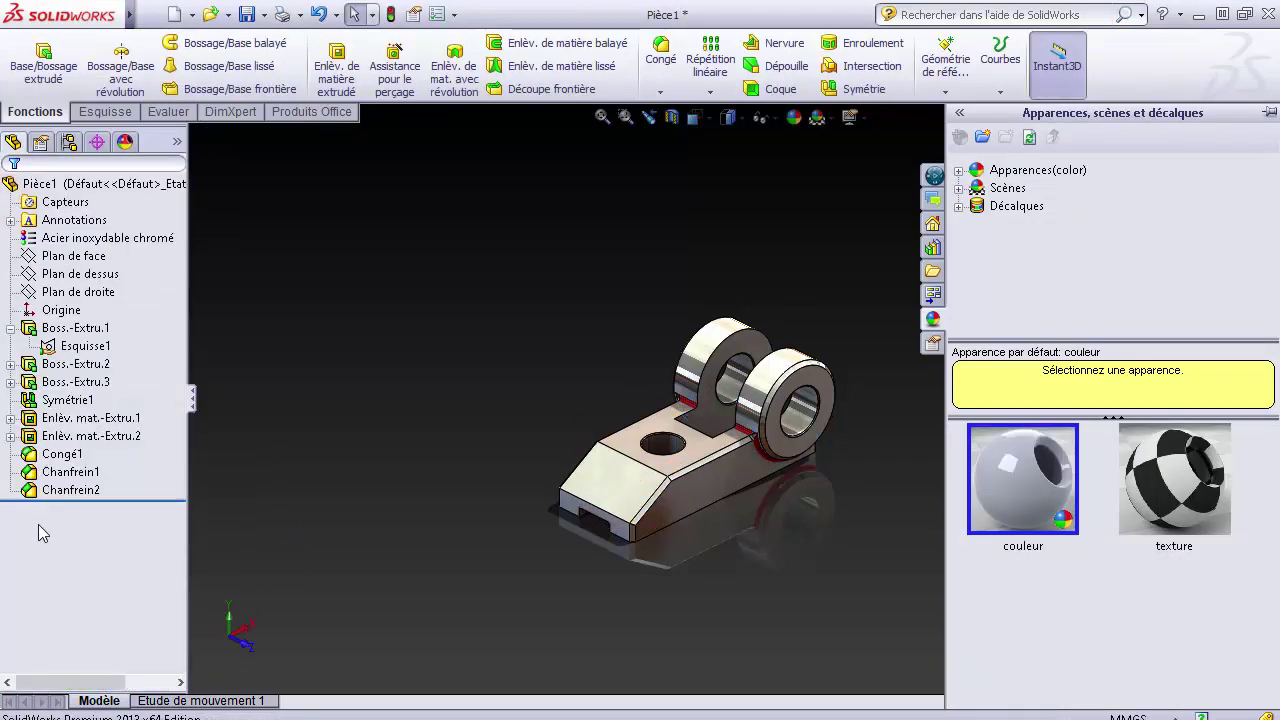
Step: Colour the 2 mm edge chamfer feature Chanfrein1 bright green
click(62, 472)
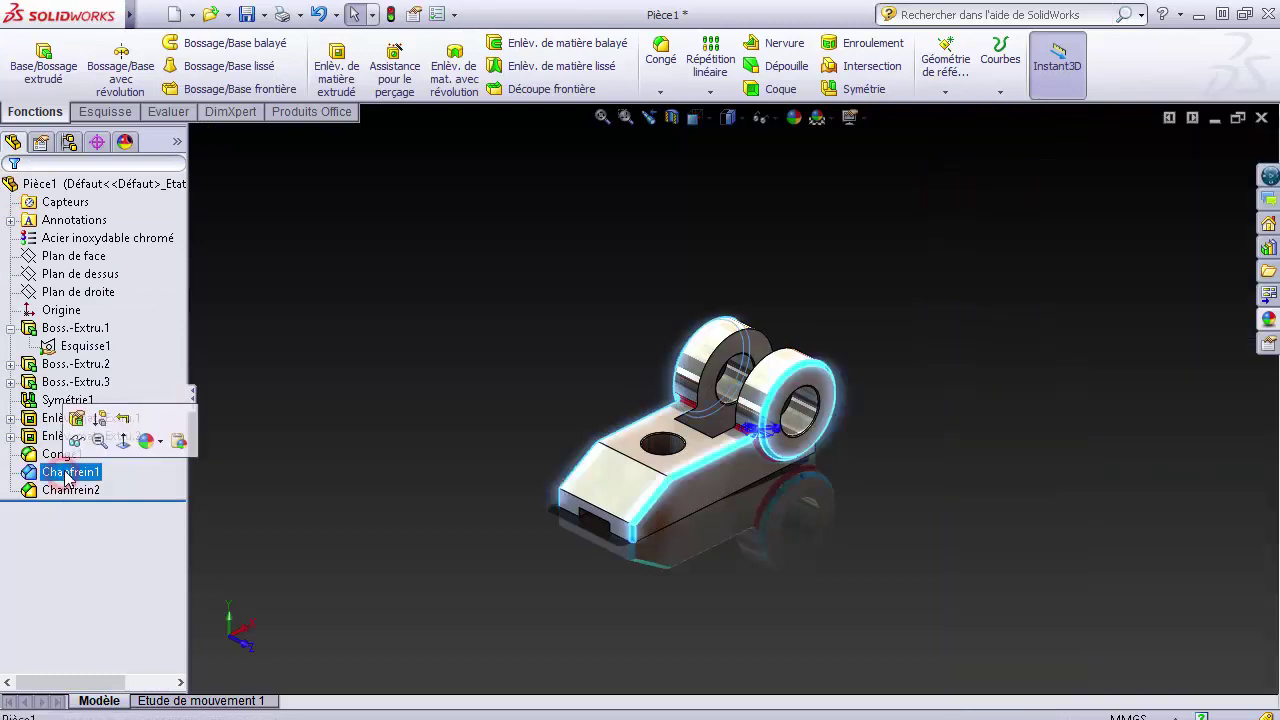
click(146, 441)
click(160, 487)
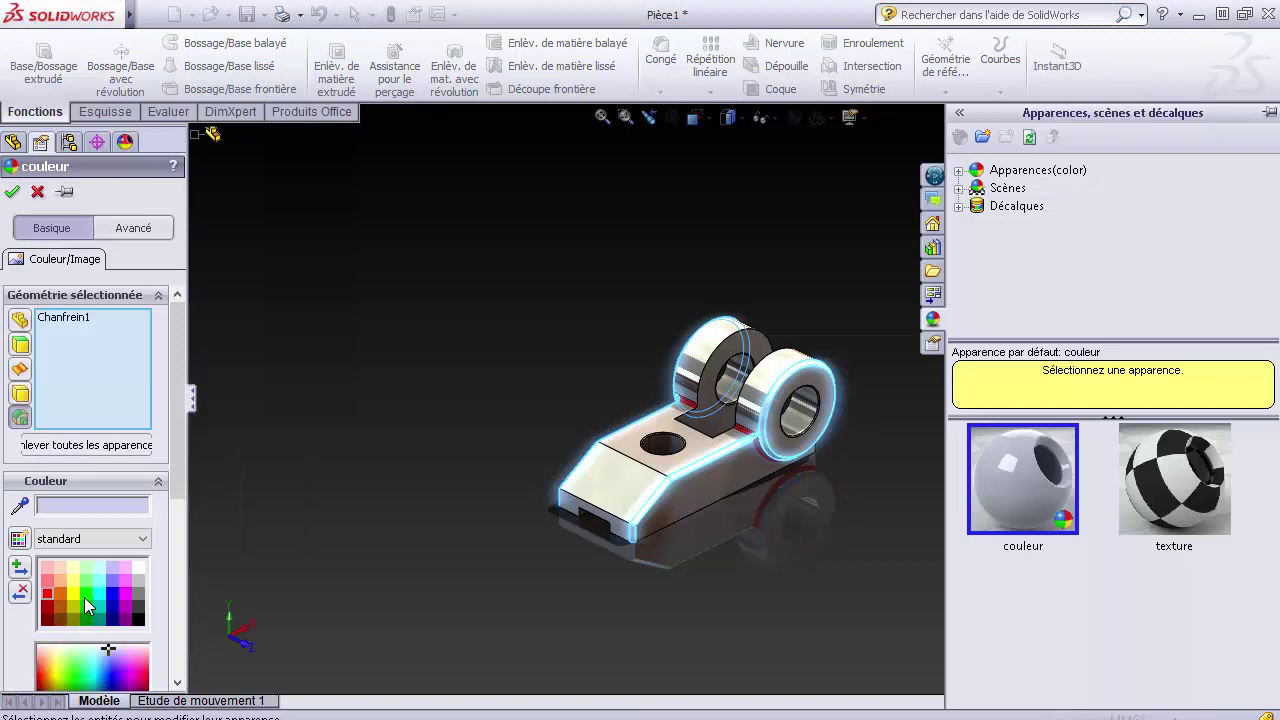
click(85, 598)
click(12, 191)
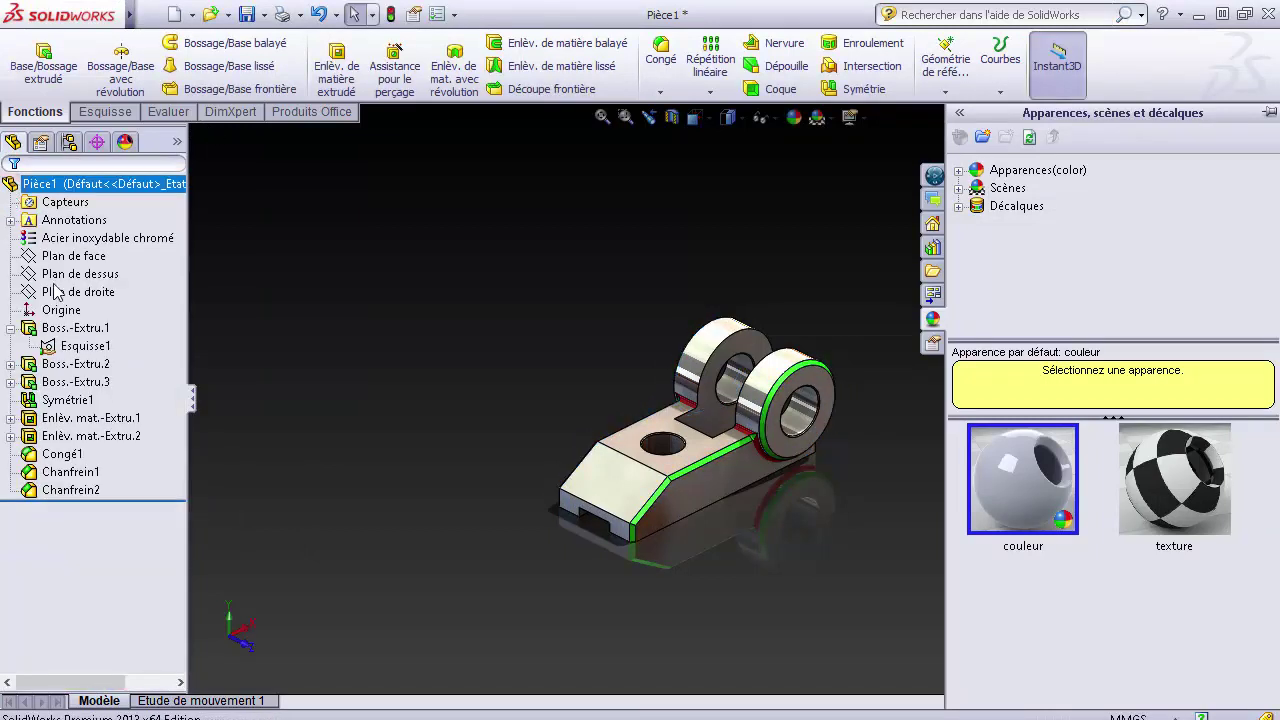
Step: Colour the 0.5 mm bore and hole chamfer feature Chanfrein2 black
click(68, 490)
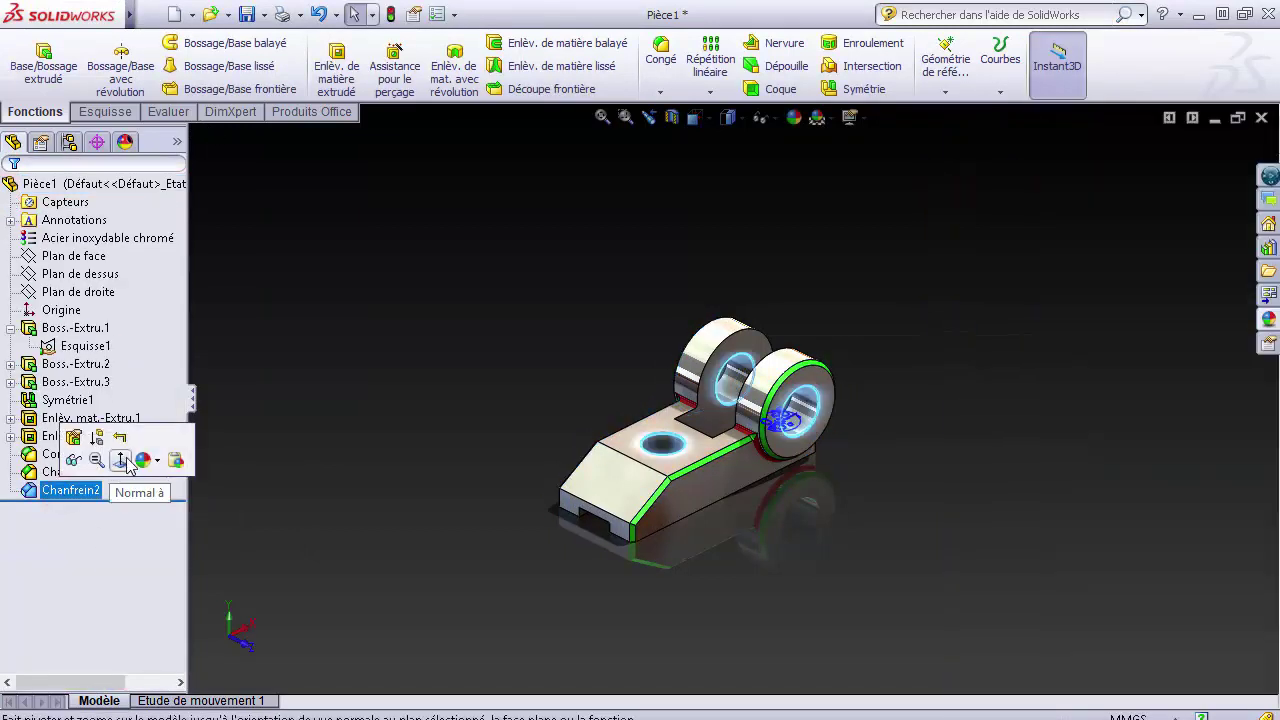
click(143, 460)
click(150, 496)
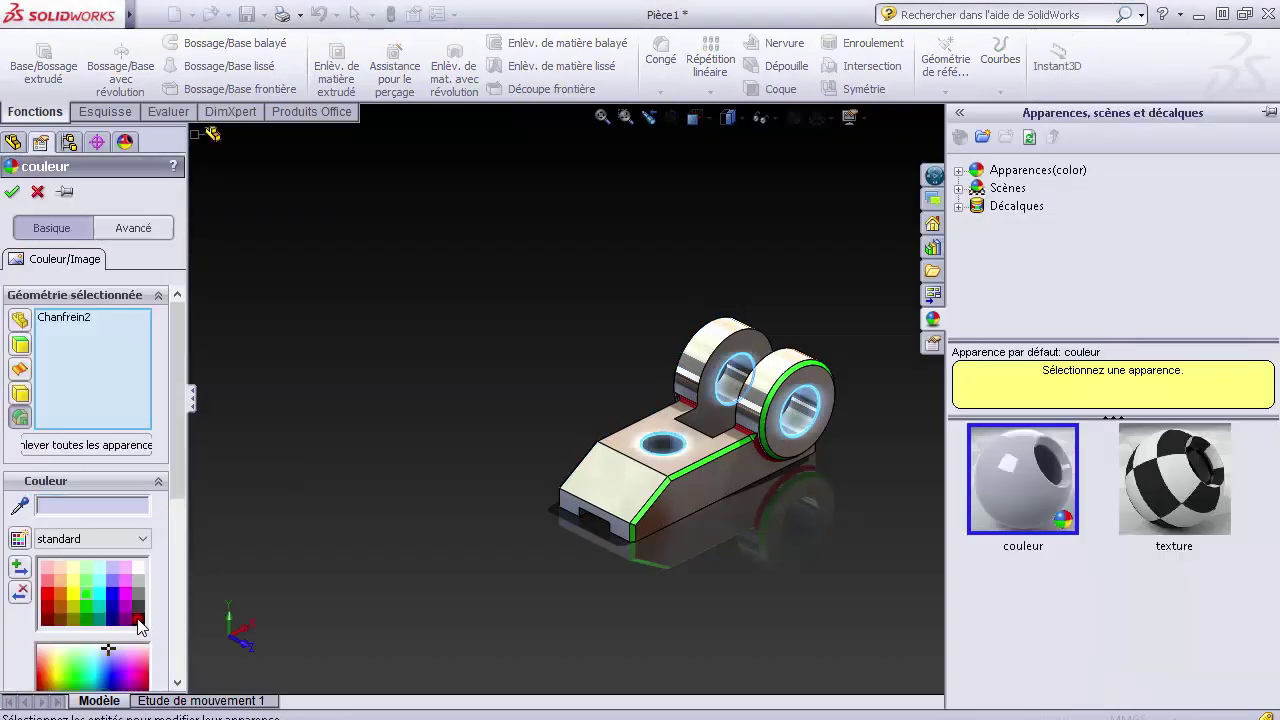
click(138, 620)
click(11, 194)
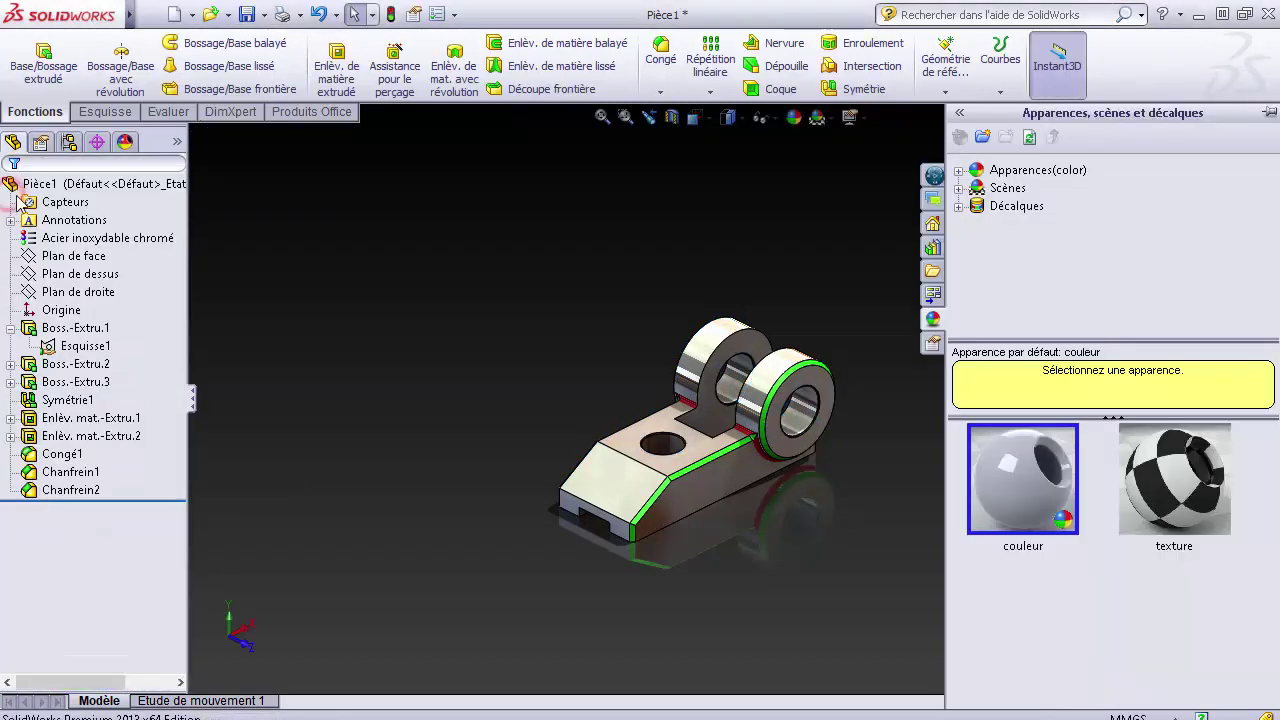